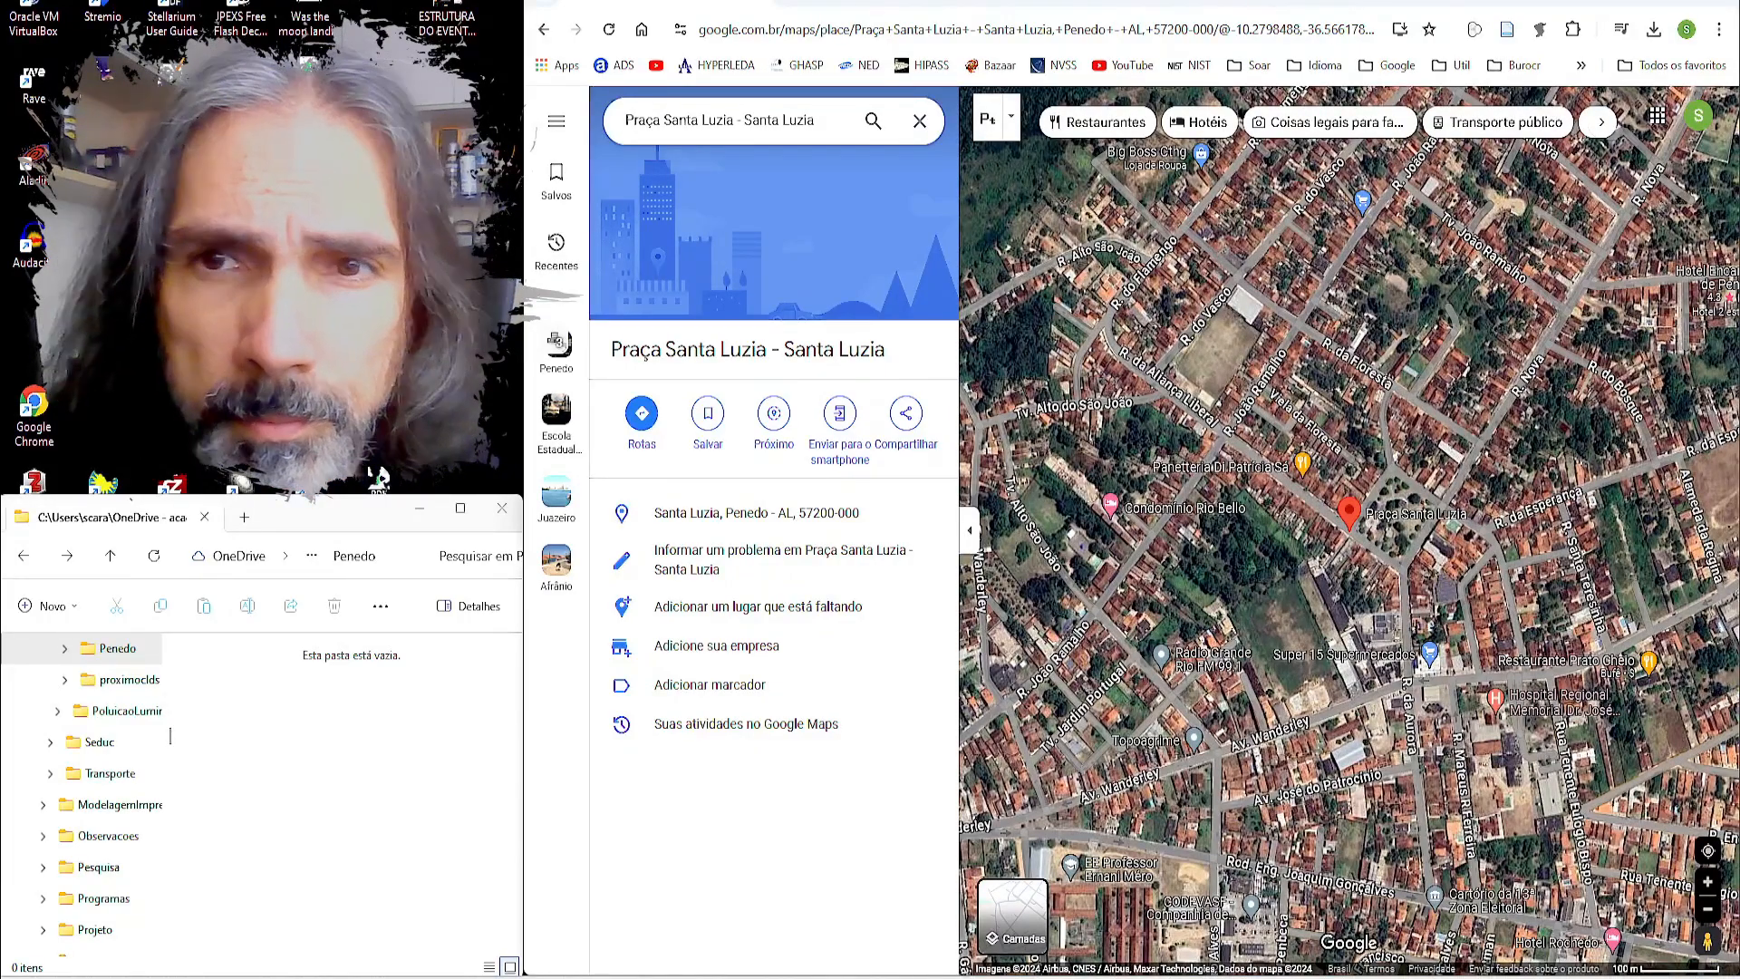
Step: Drop into Street View at Praça Santa Luzia in Penedo
key(ctrl+l)
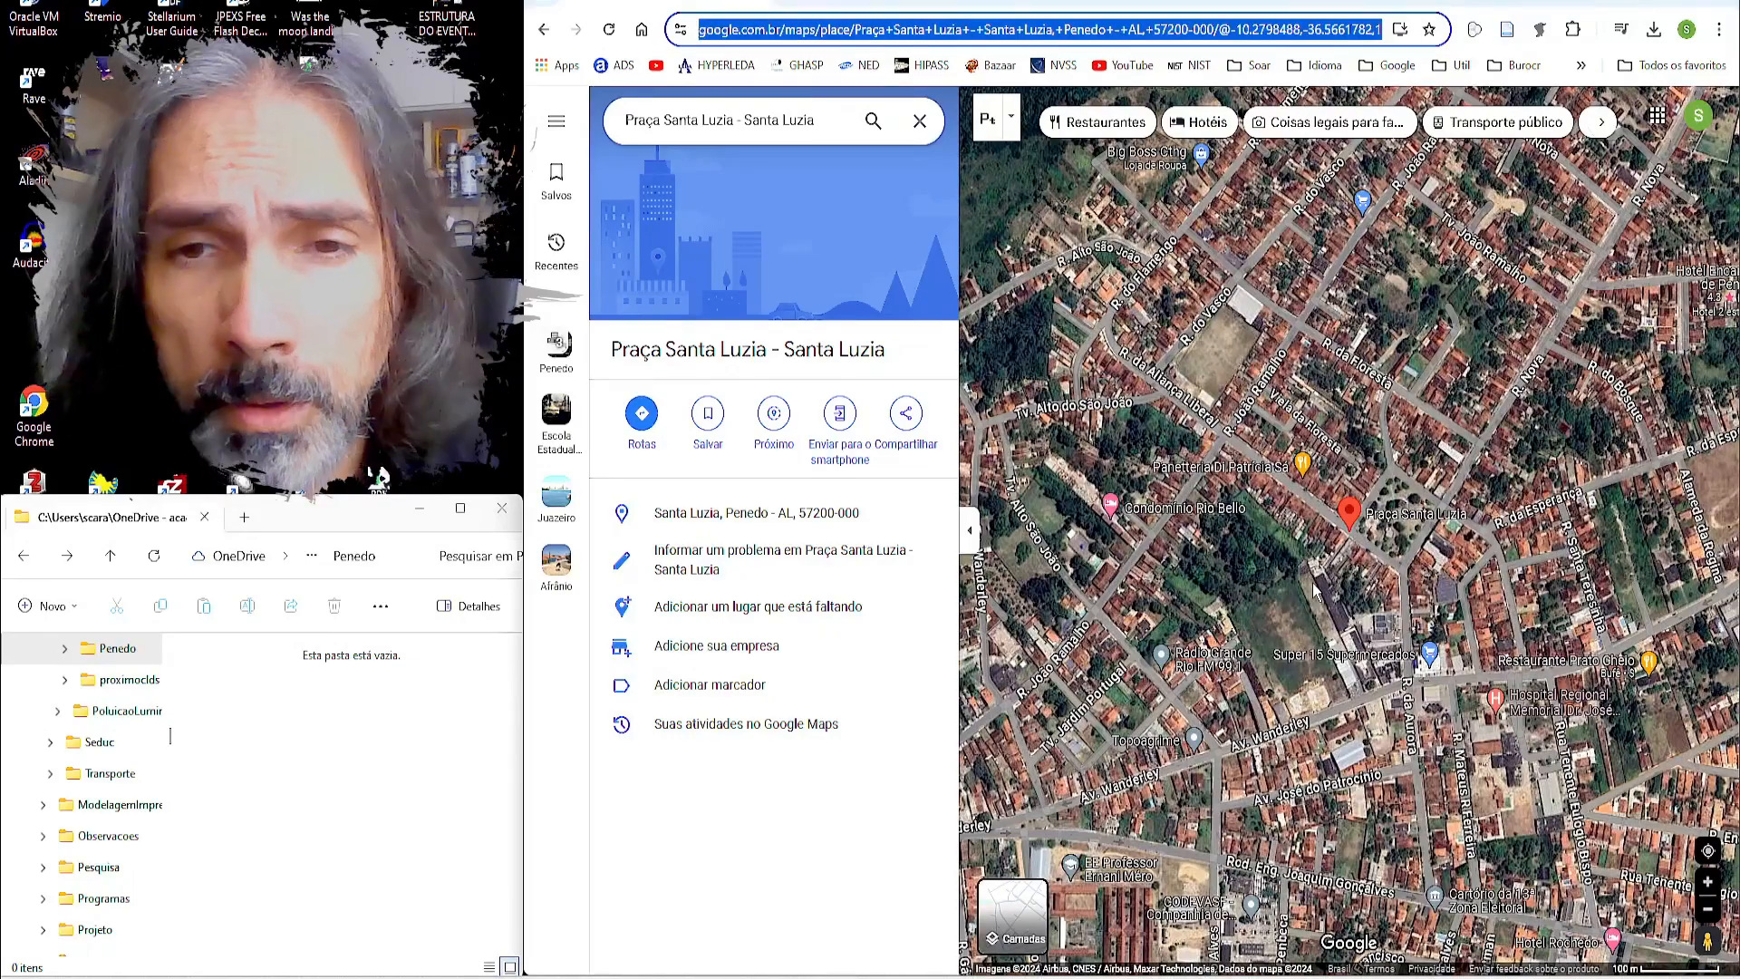
click(1707, 942)
drag(1706, 942, 1347, 494)
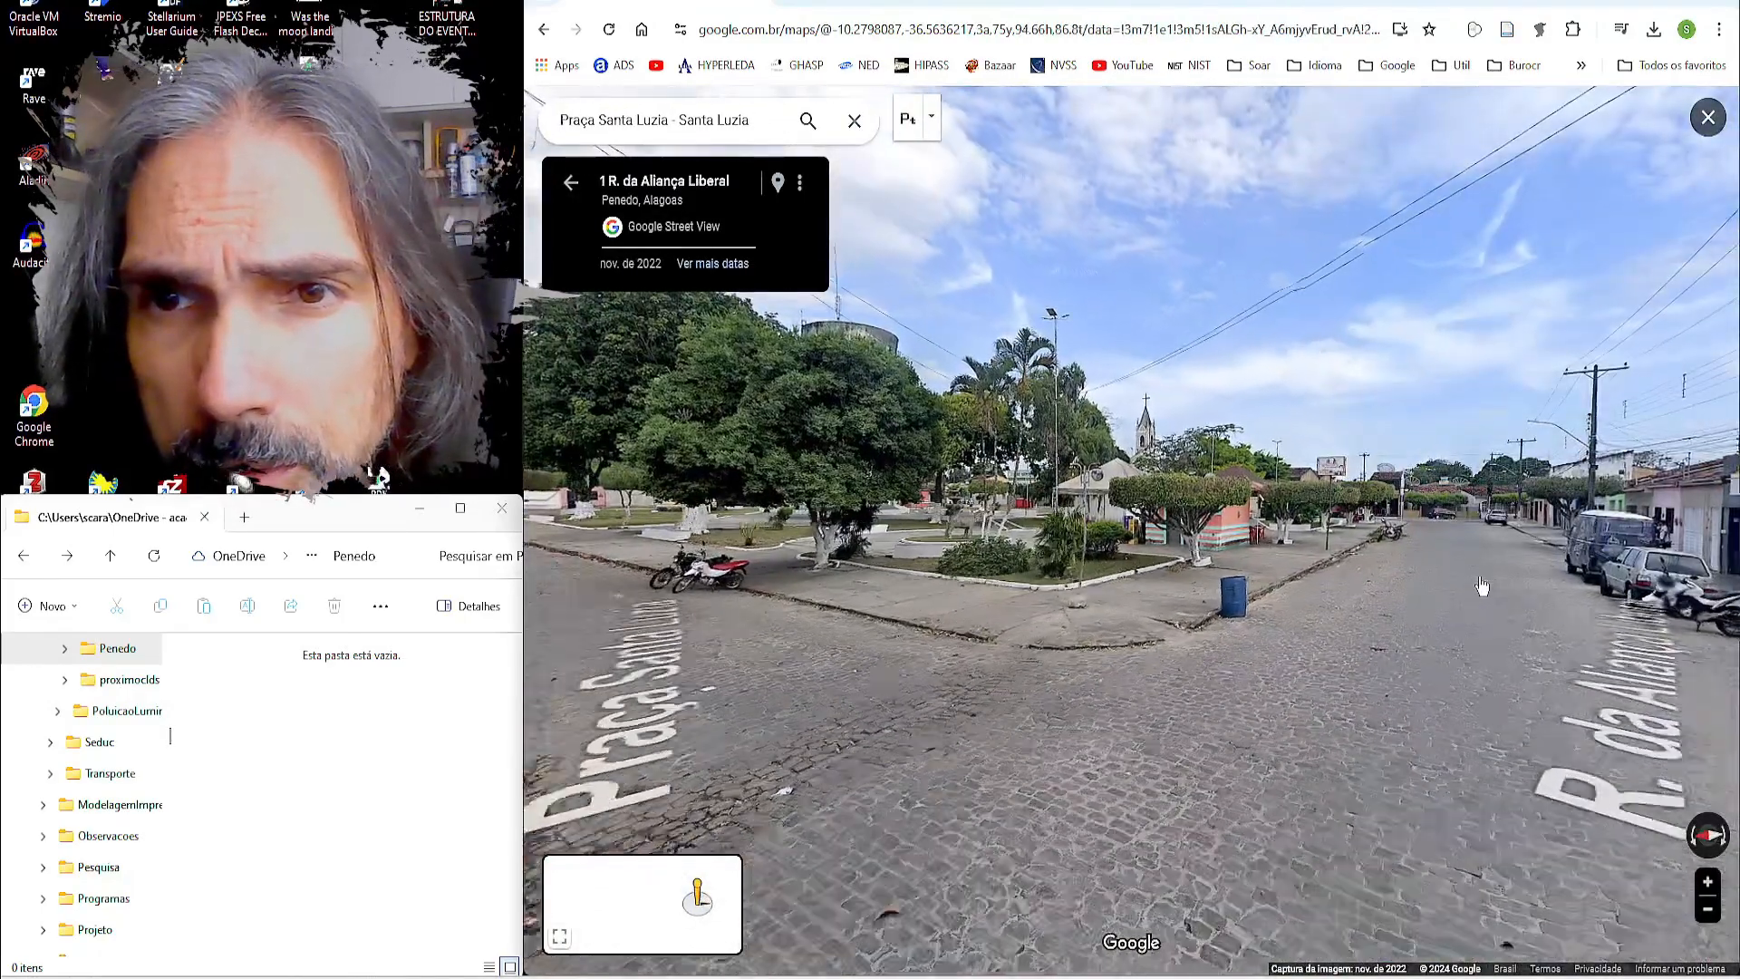
Step: Walk along R. da Aliança Liberal until reaching R. da Aurora
click(1482, 586)
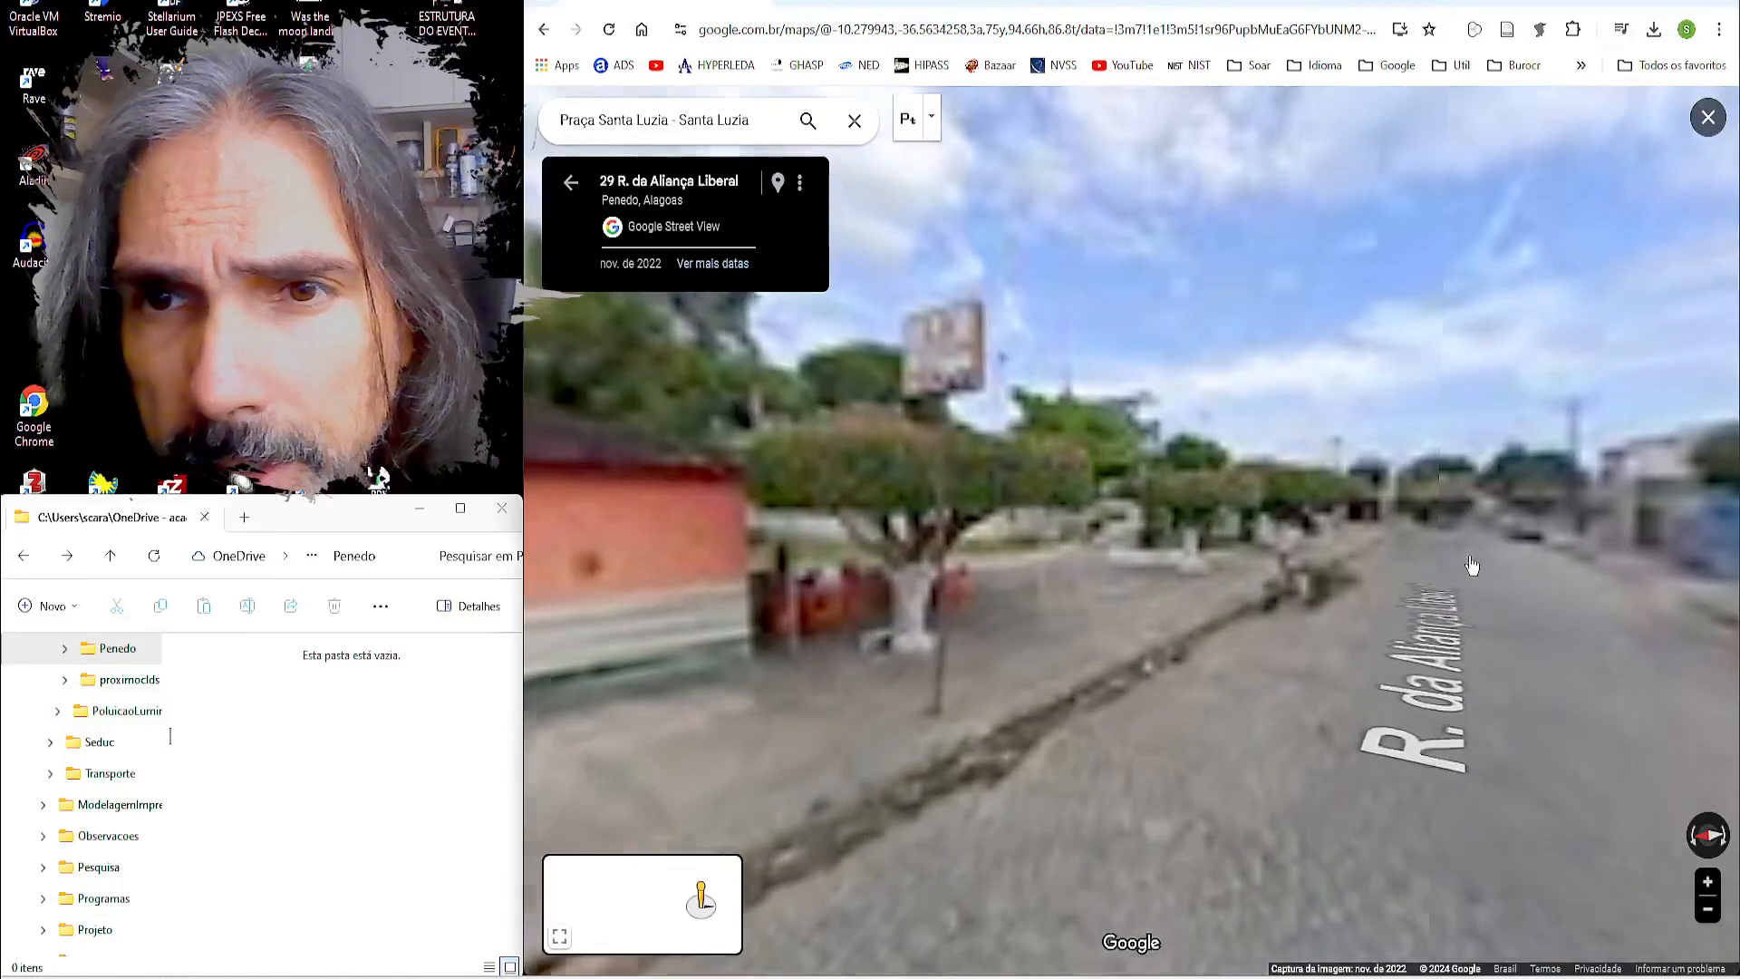
click(1464, 598)
click(1461, 632)
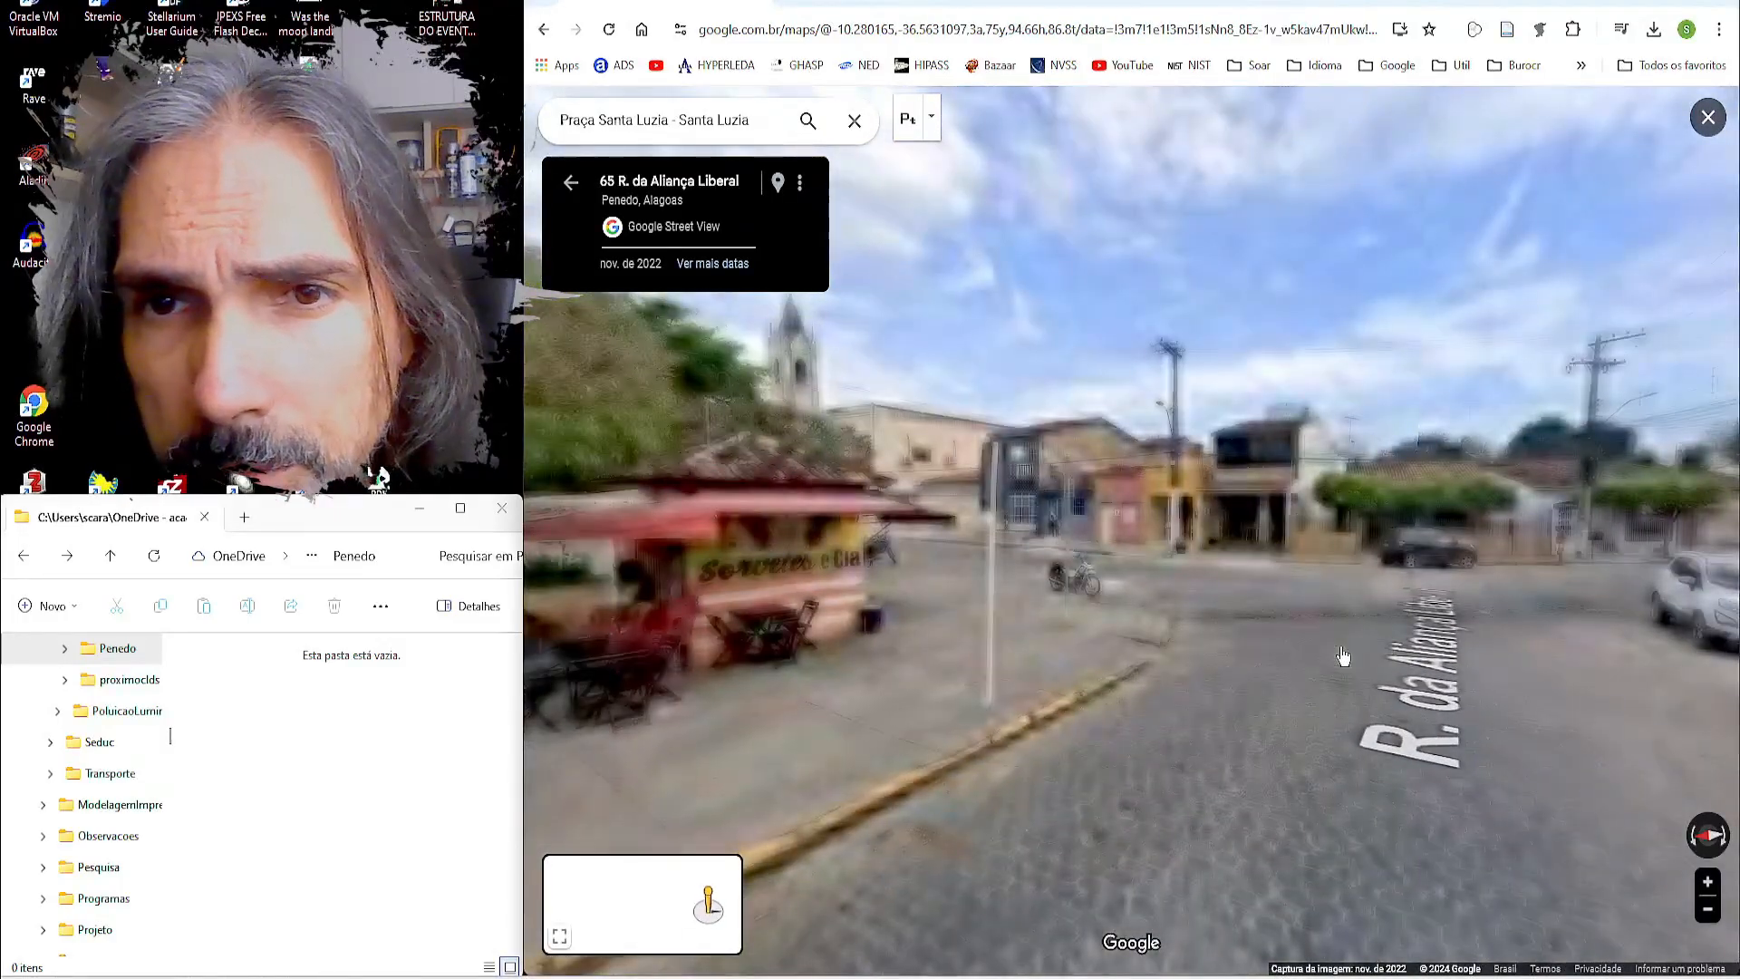
click(1341, 660)
click(1242, 797)
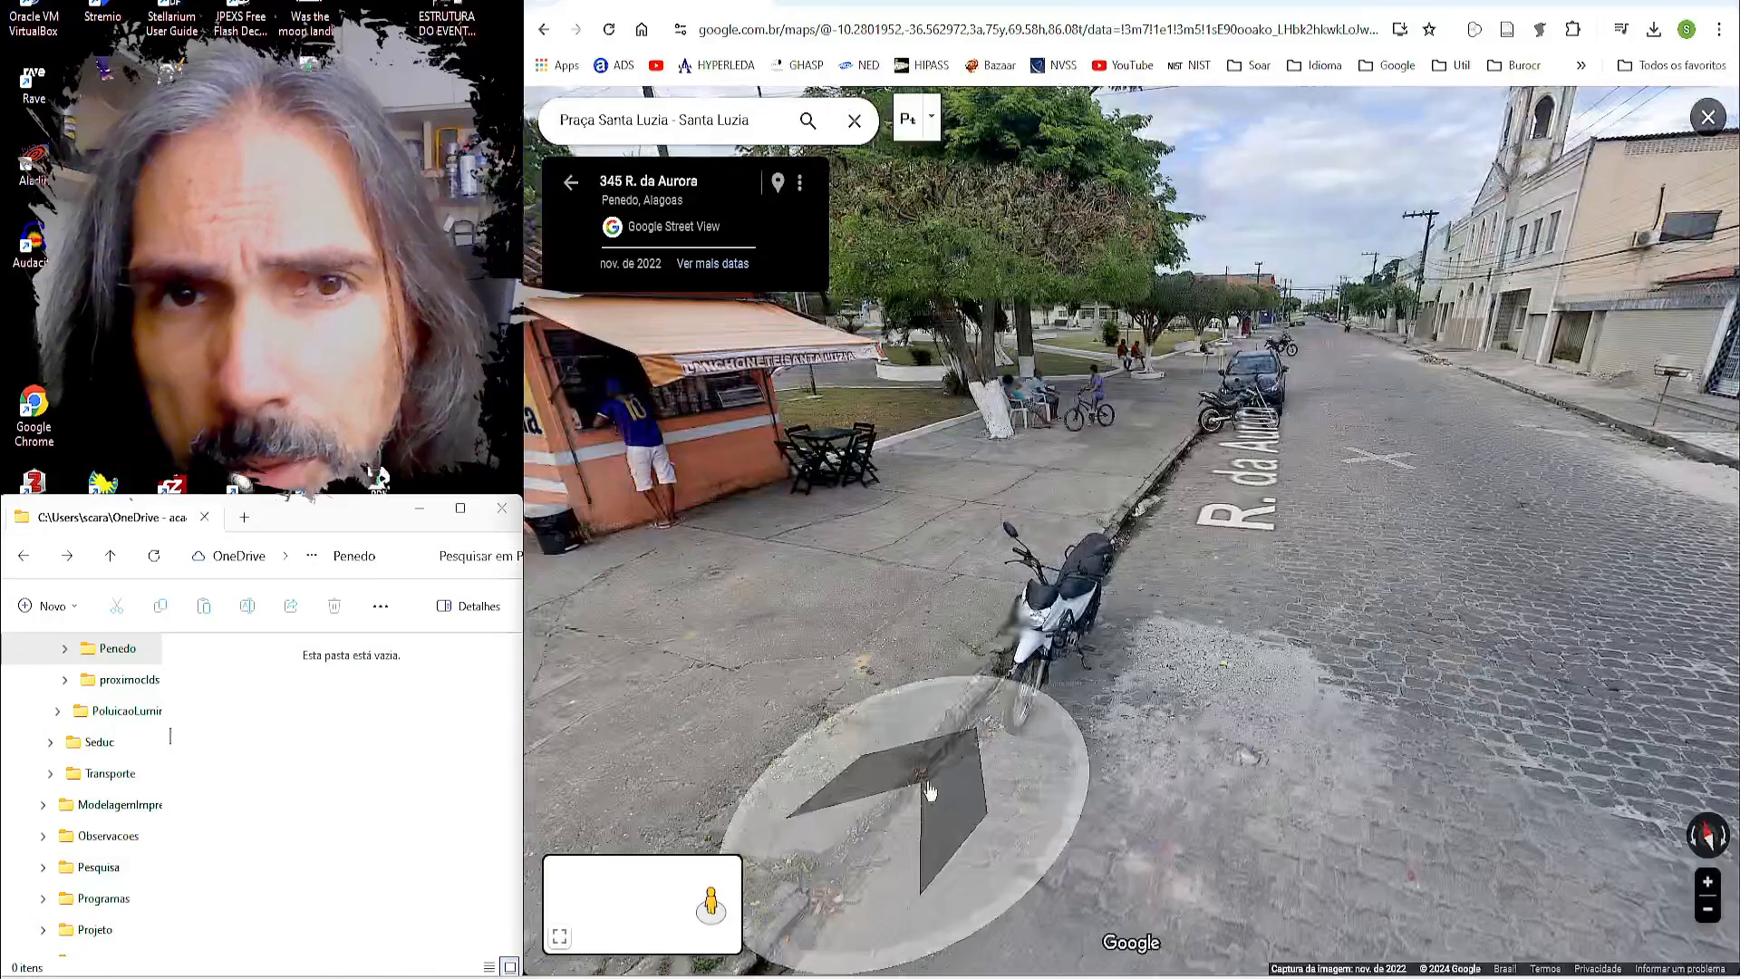
Step: Turn to face down R. da Aurora, advance to the square's kiosk, and select the page address
drag(930, 791, 1194, 653)
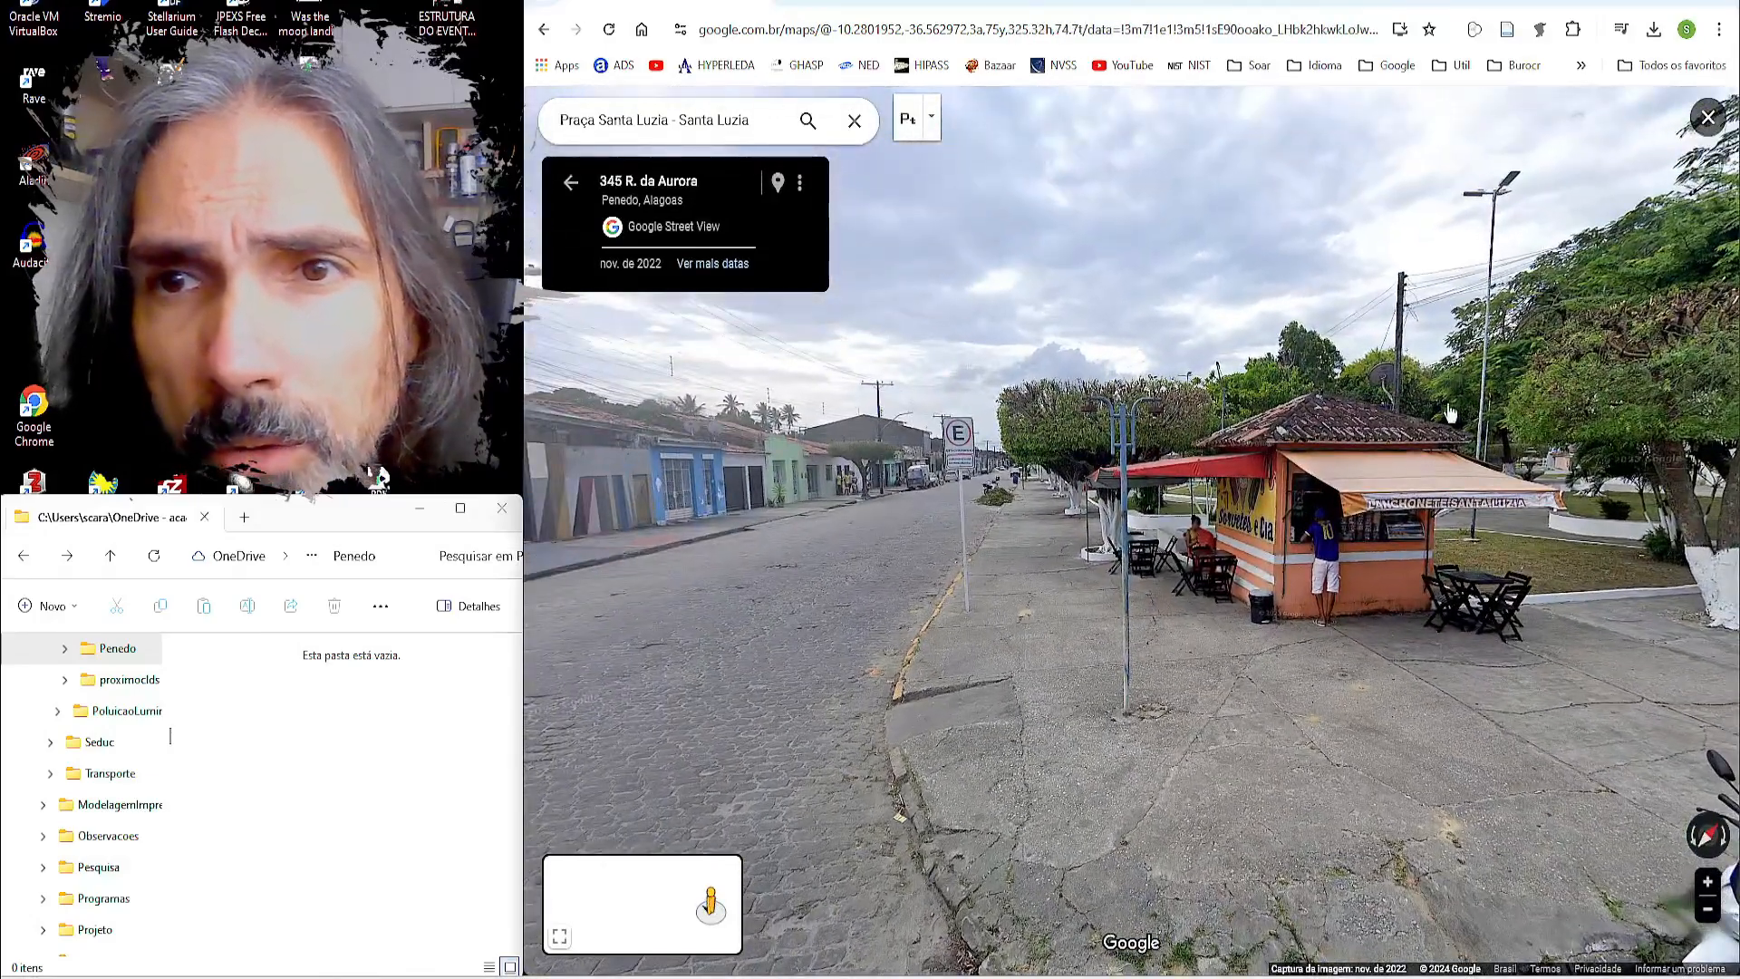
drag(936, 523, 1523, 589)
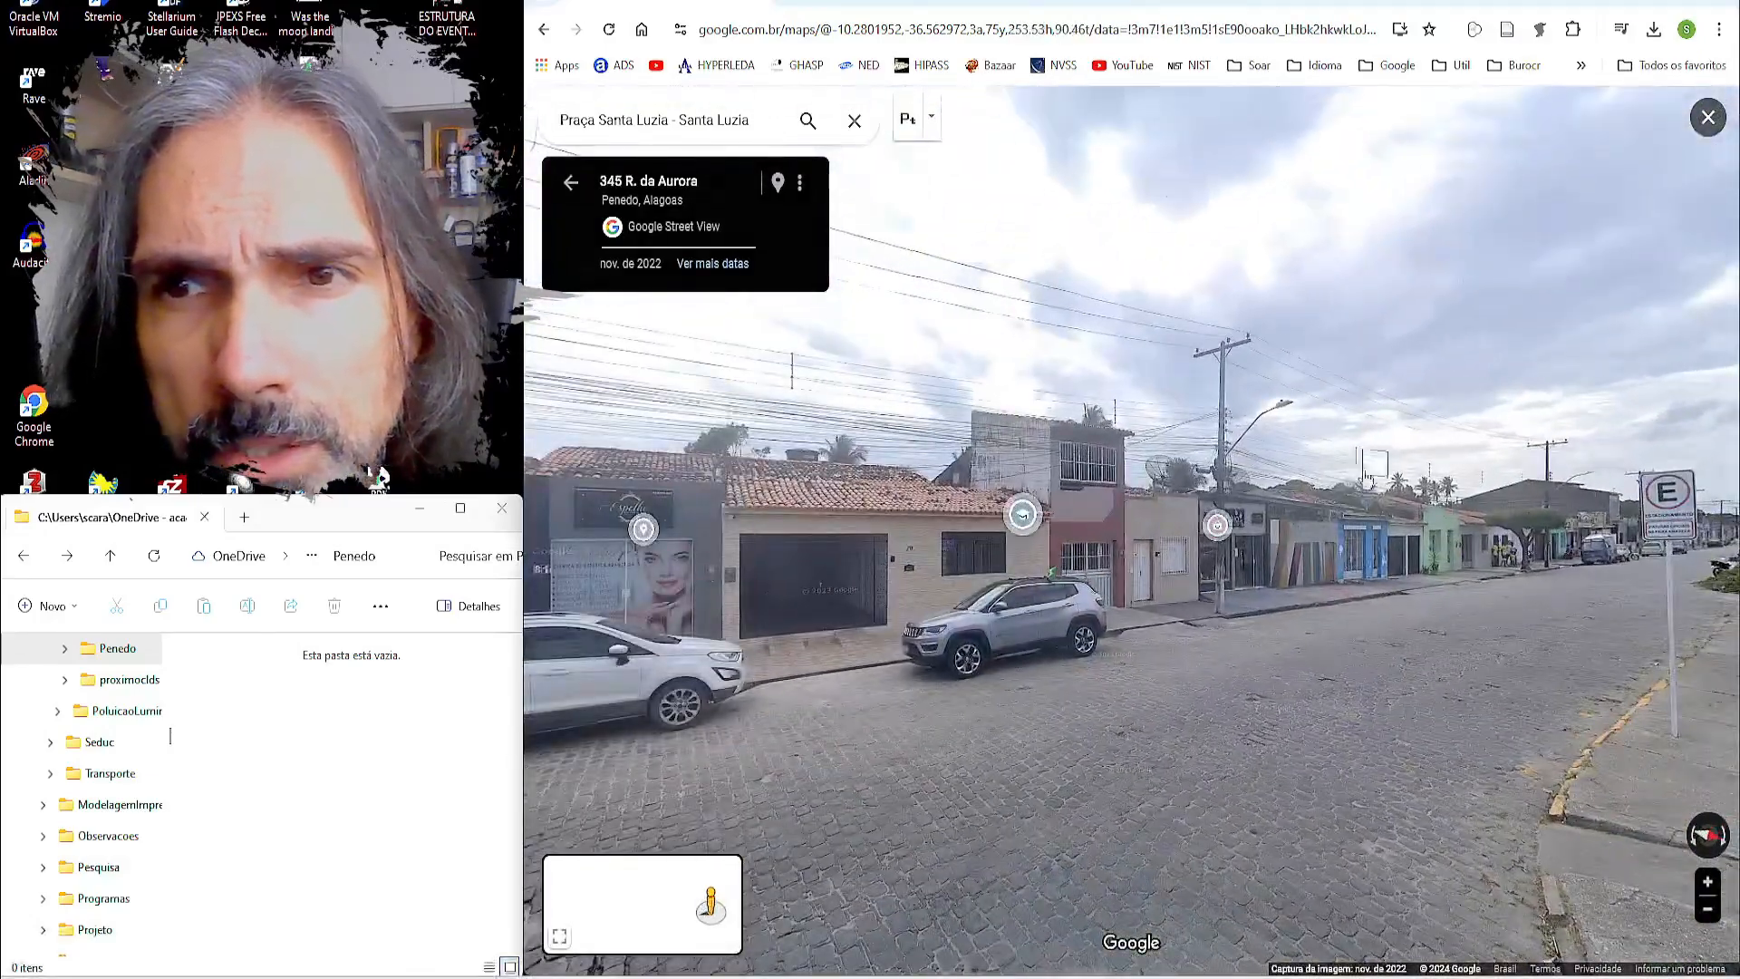
drag(1081, 523, 1221, 387)
drag(1043, 367, 1359, 403)
drag(875, 535, 1189, 541)
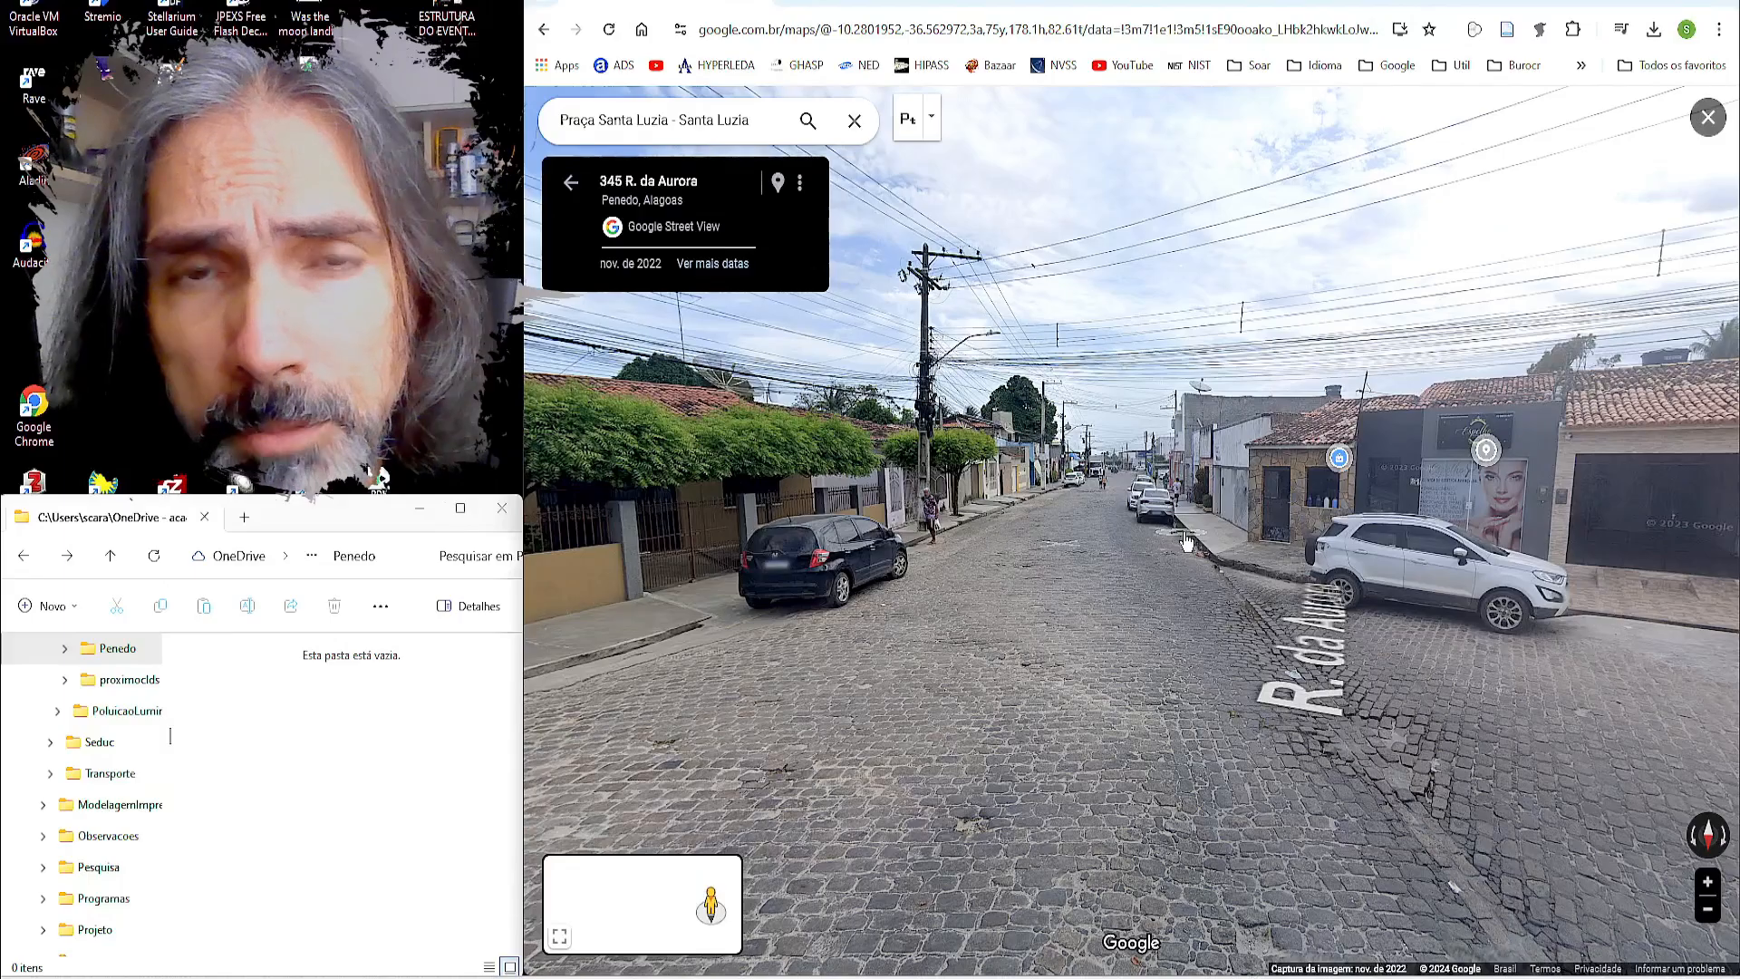
click(1187, 541)
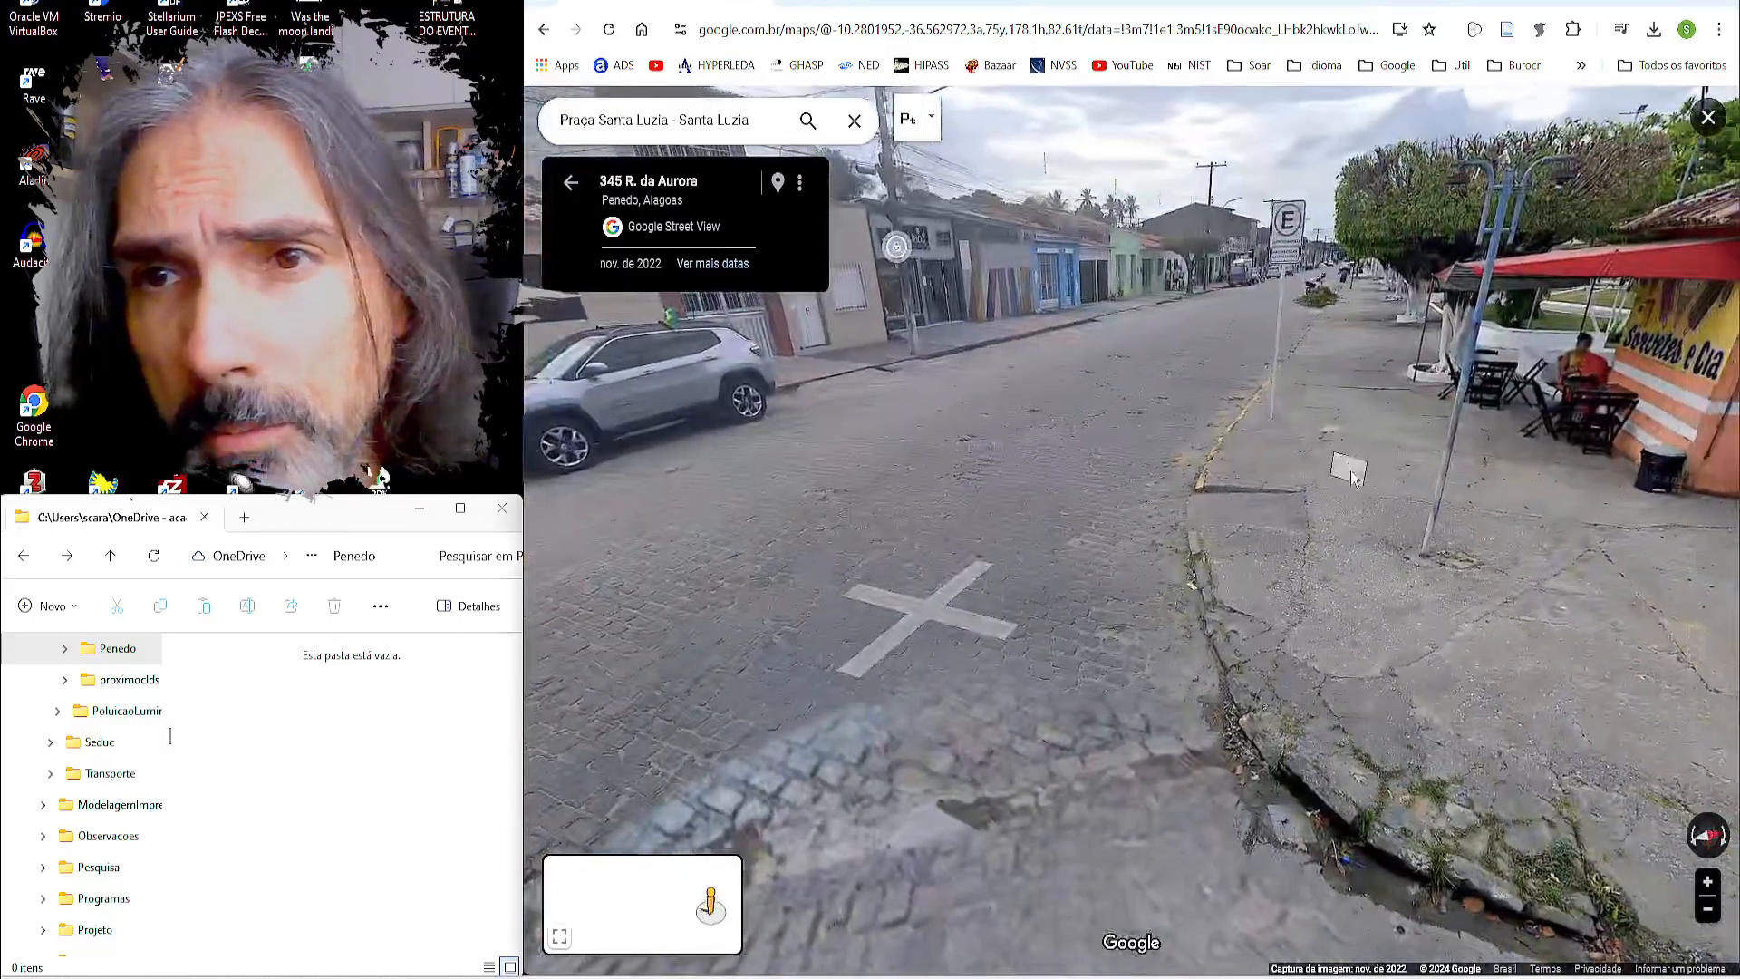
click(1350, 478)
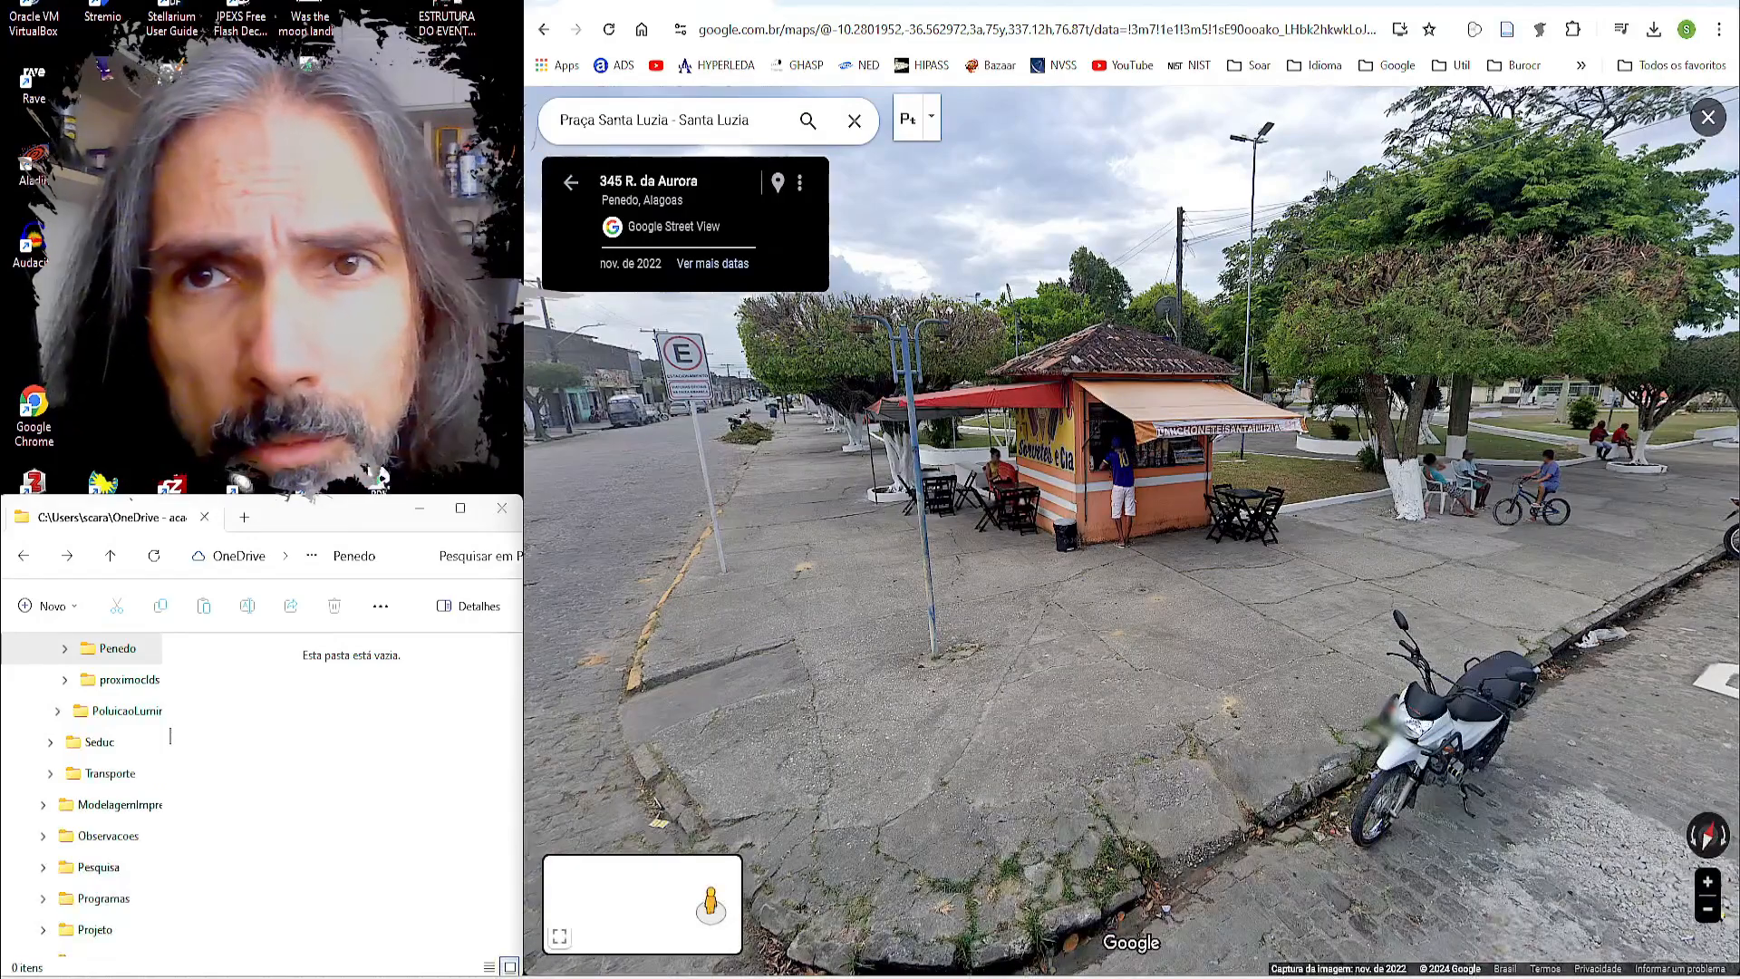
click(1285, 34)
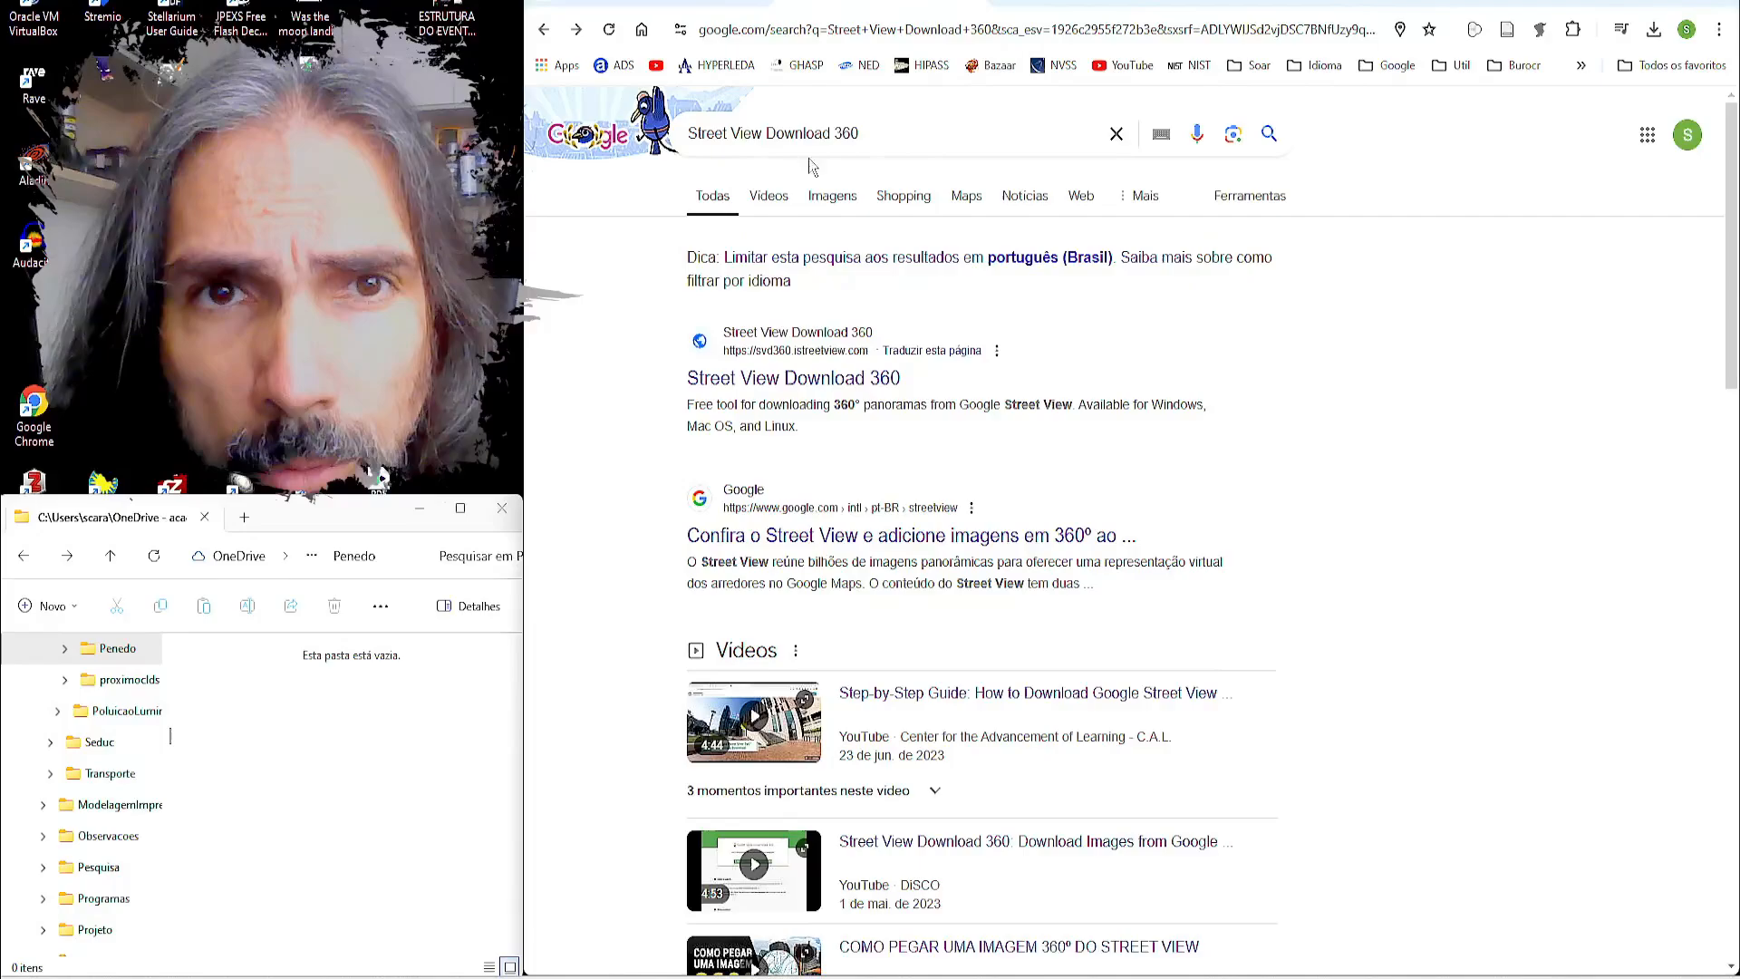
Step: Open the Street View Download 360 website from the search results
click(877, 383)
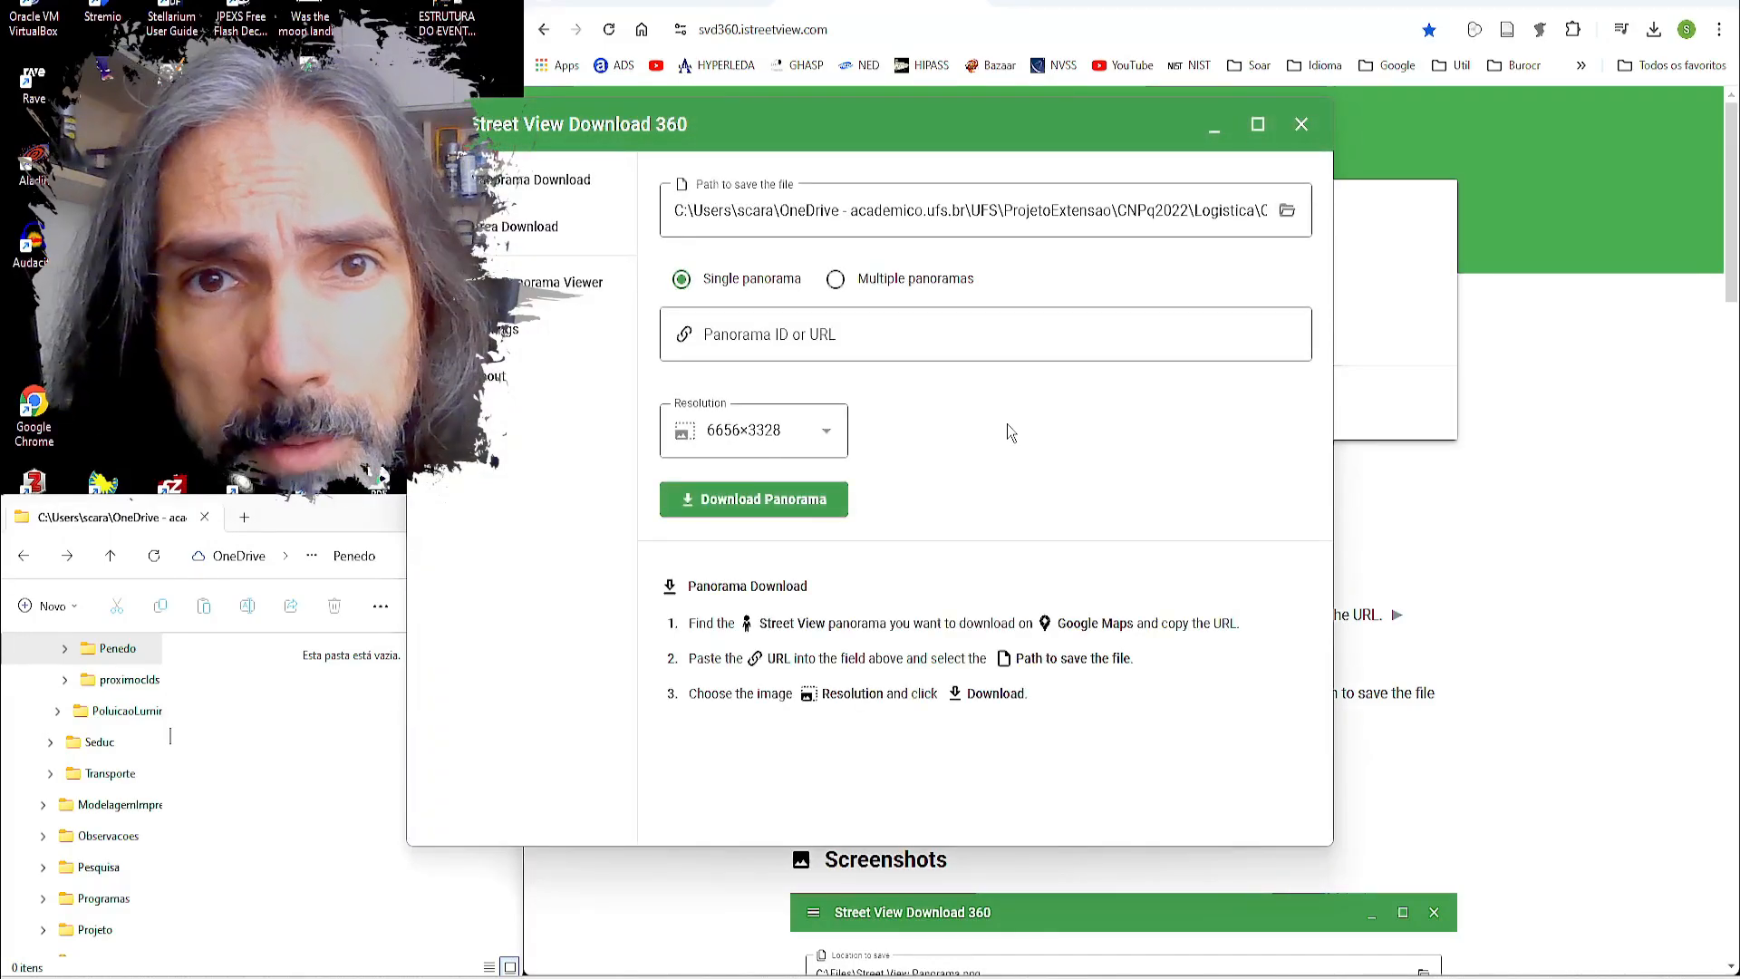
Step: Set the Penedo folder as the download save location
click(1288, 211)
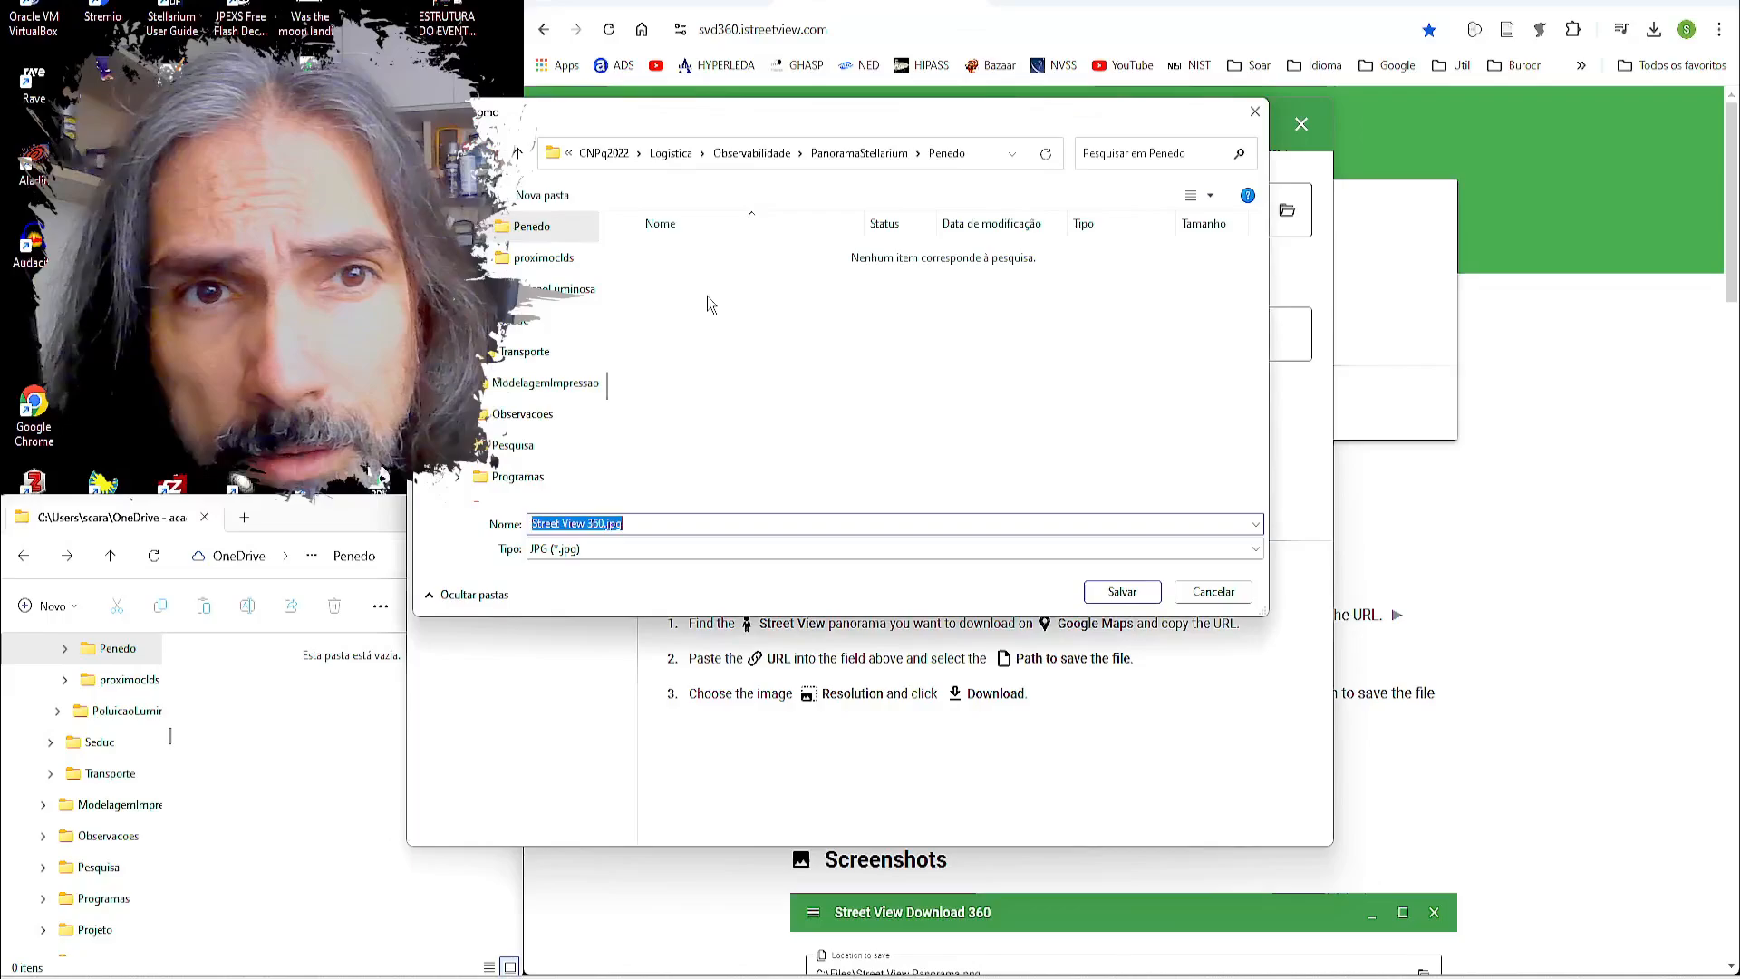
click(978, 157)
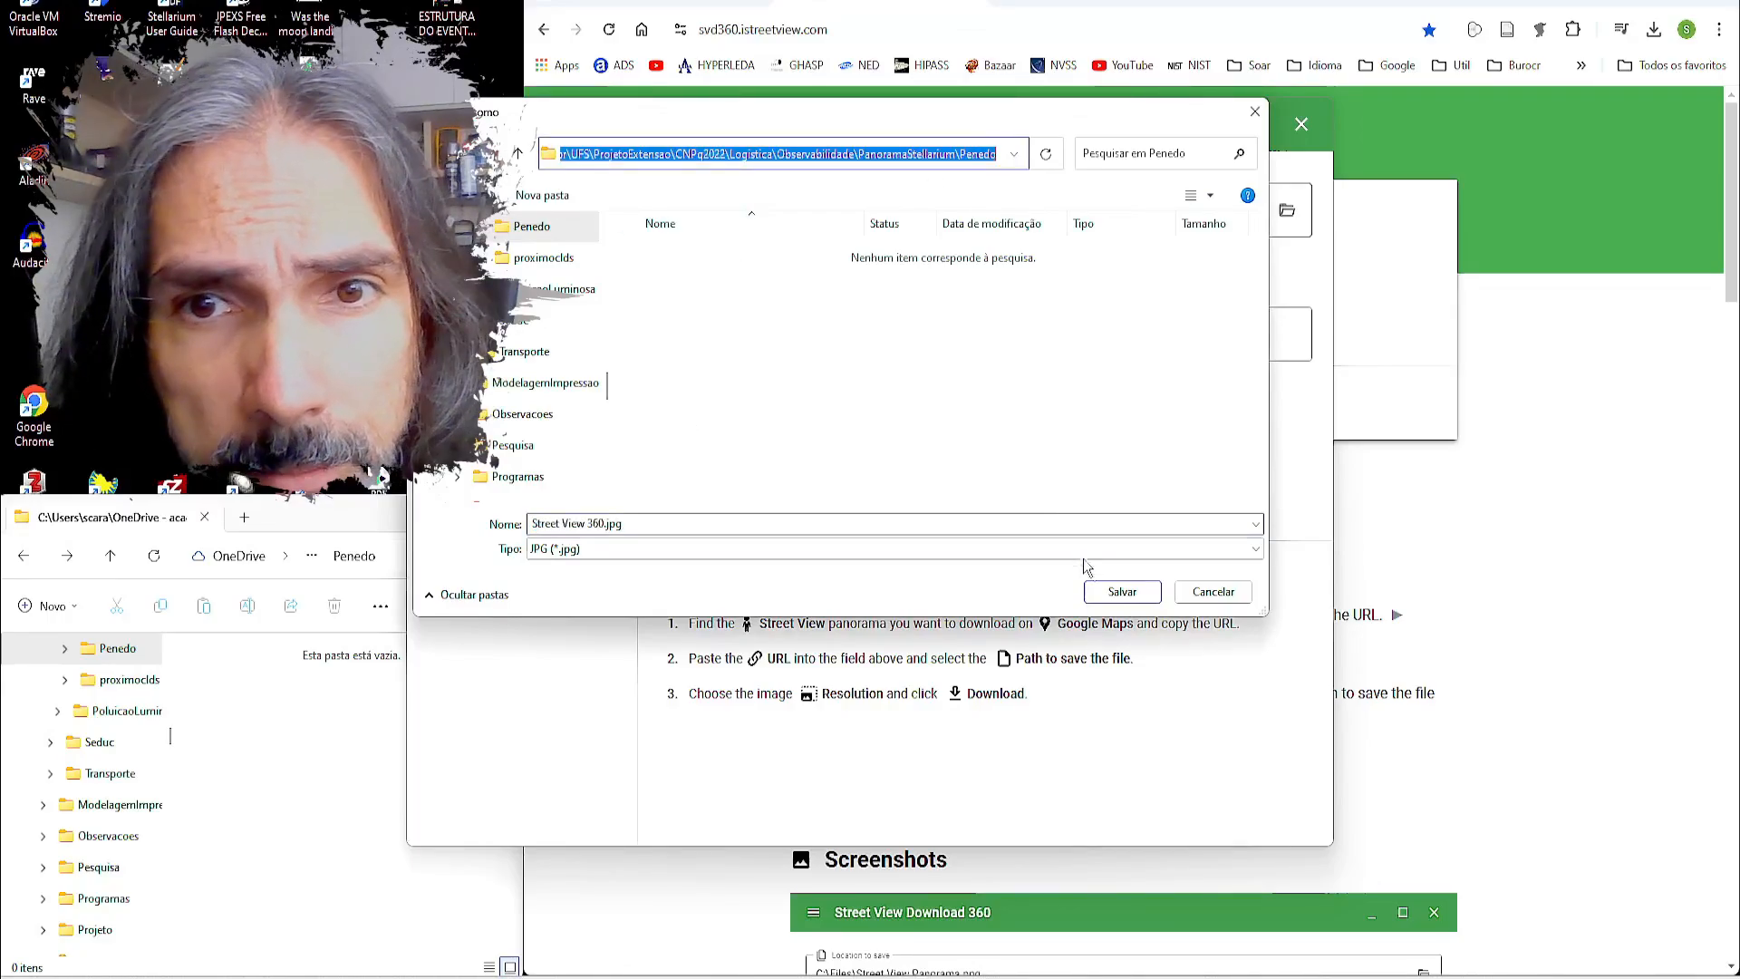
click(1120, 590)
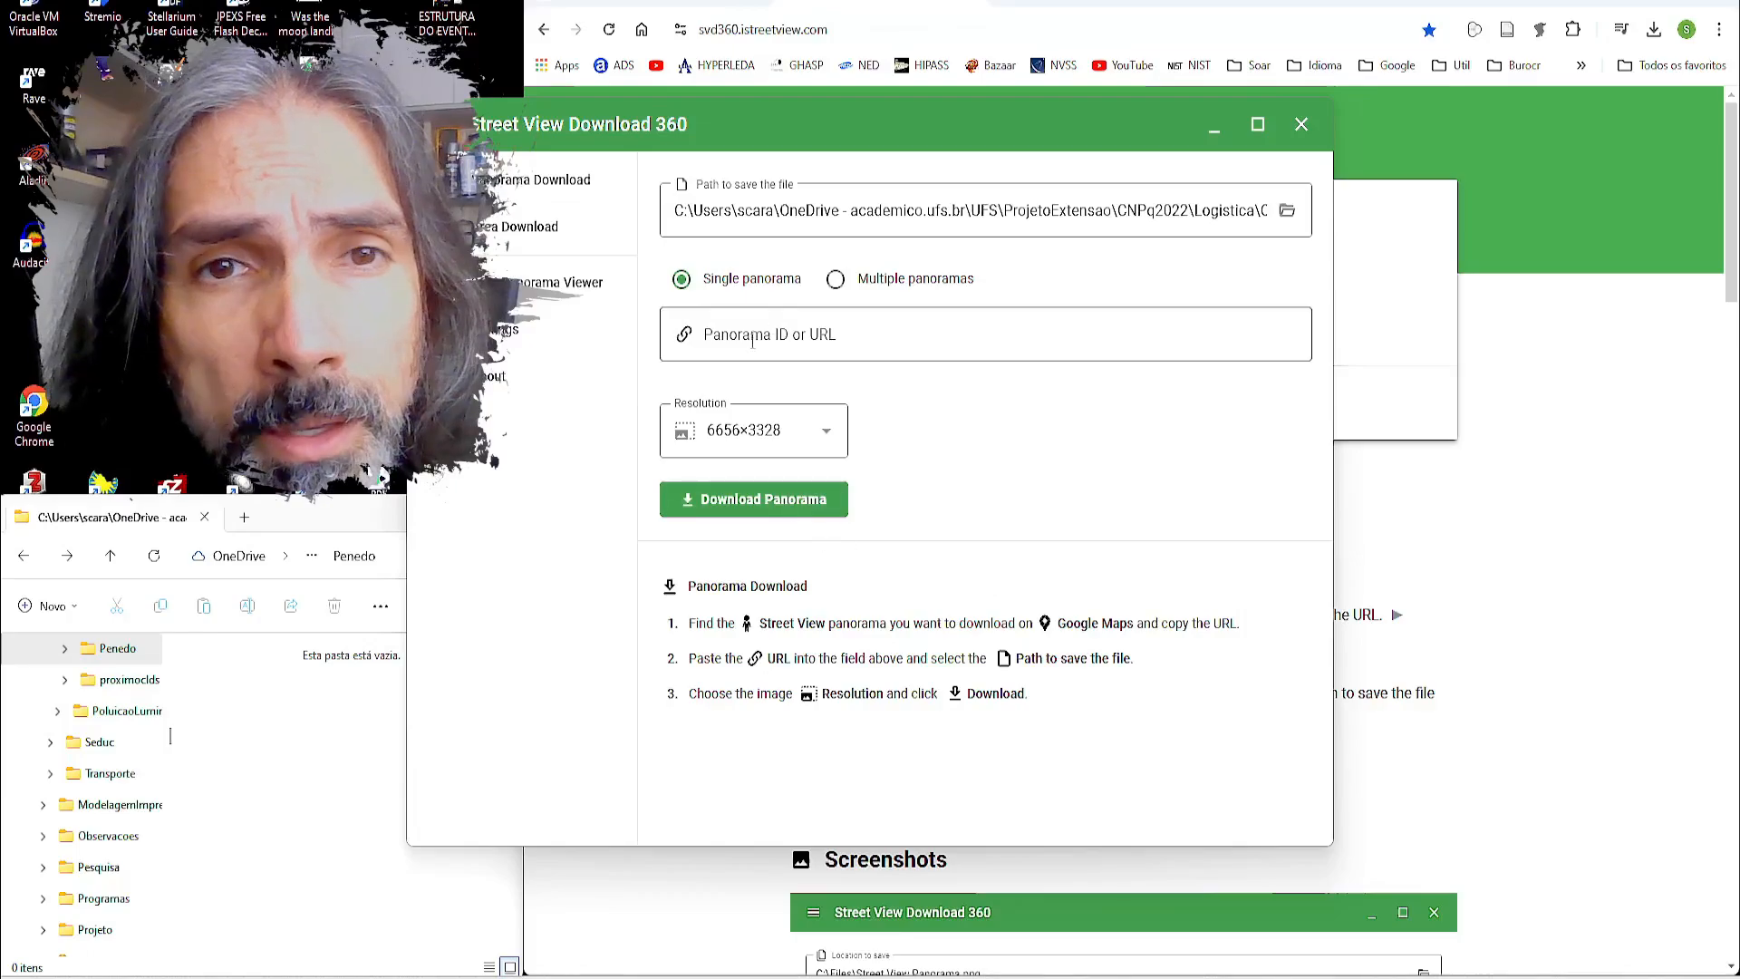
Step: Paste the panorama URL, keep 6656×3328 resolution, and start the download
click(802, 337)
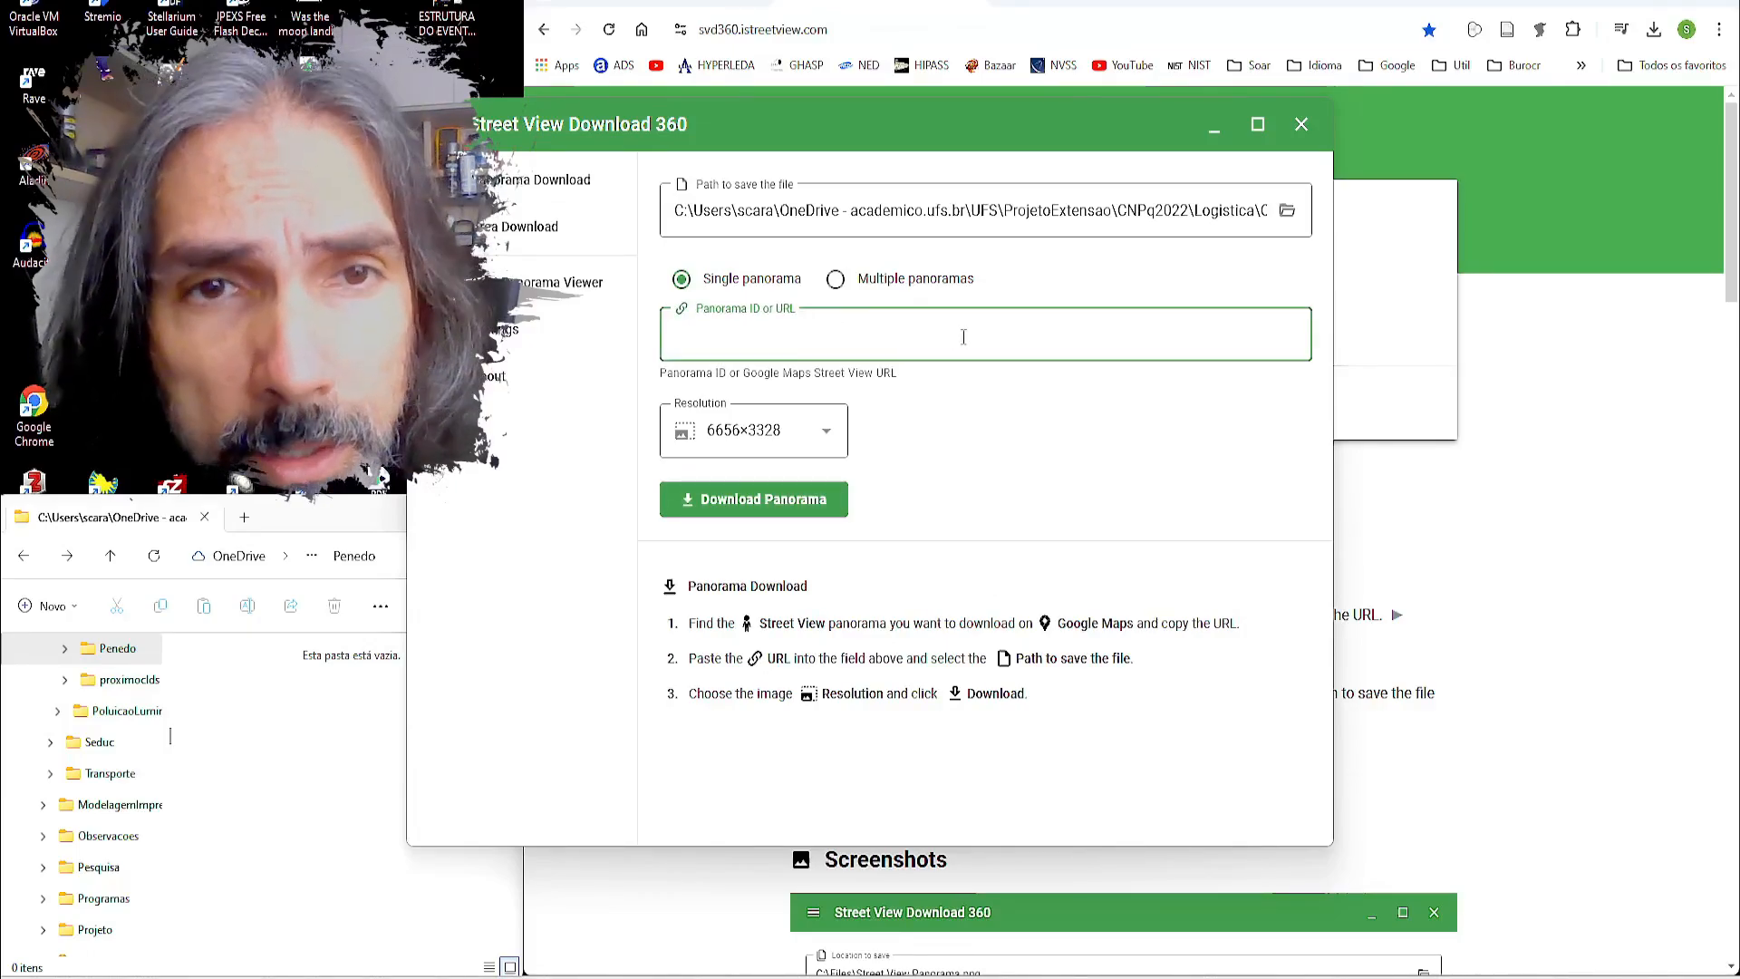
key(ctrl+v)
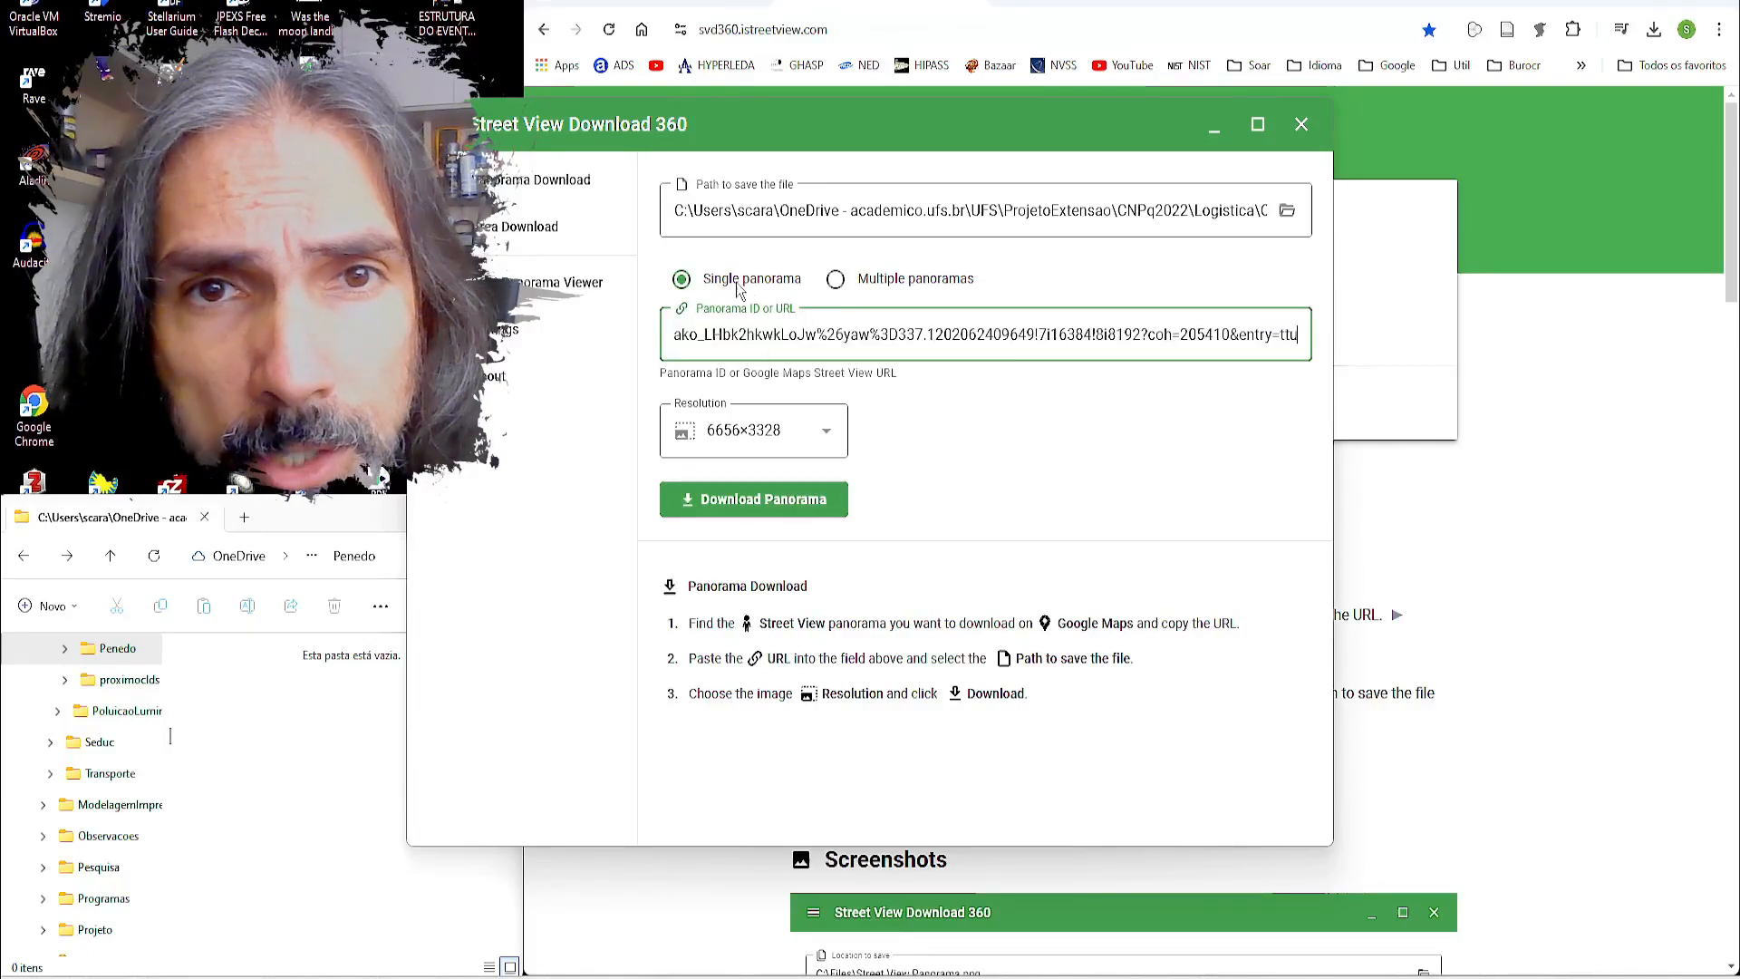
click(825, 439)
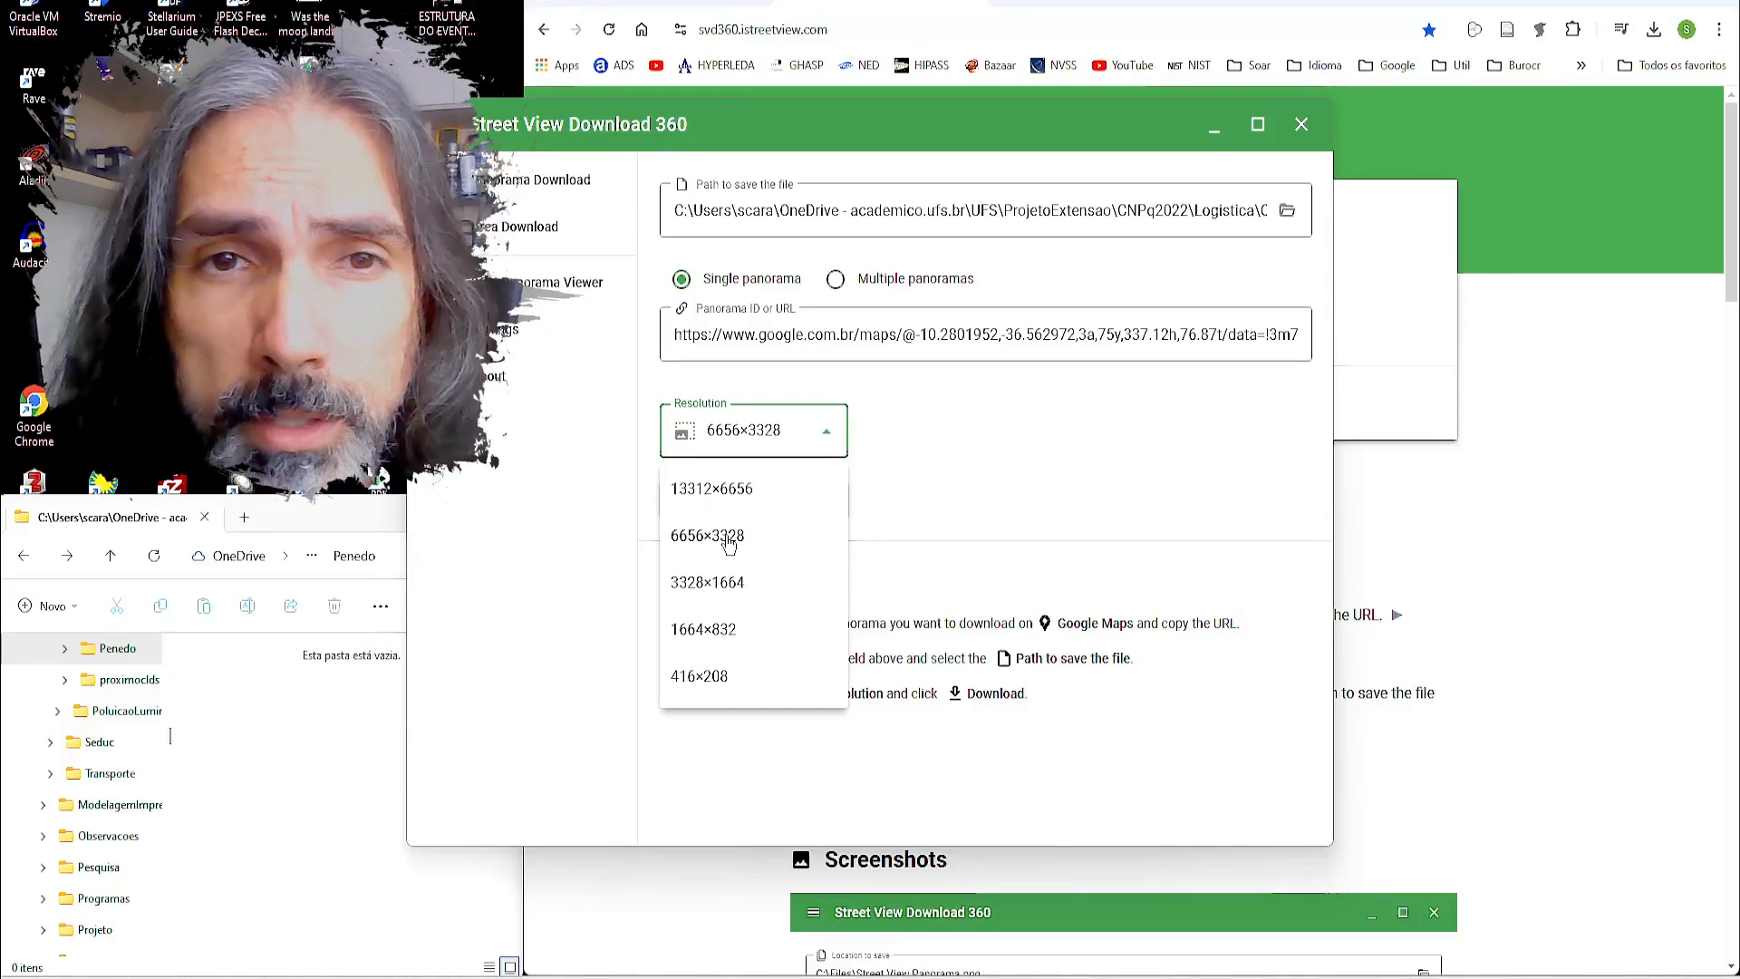
click(951, 467)
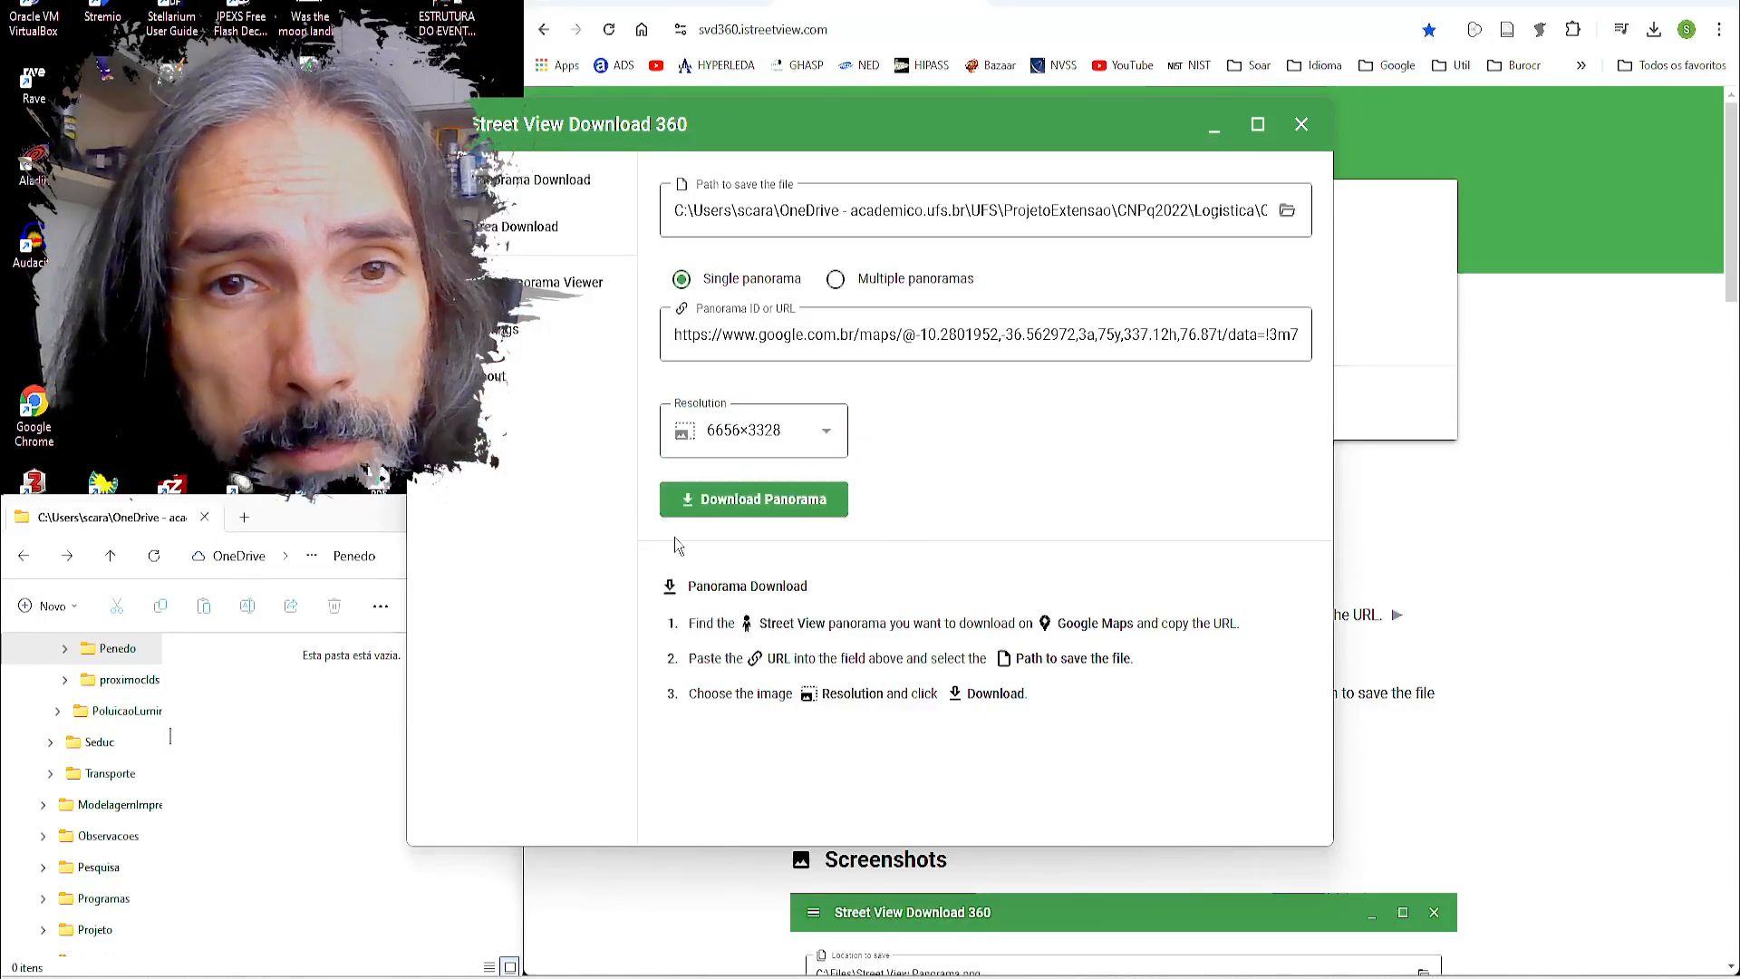
click(826, 507)
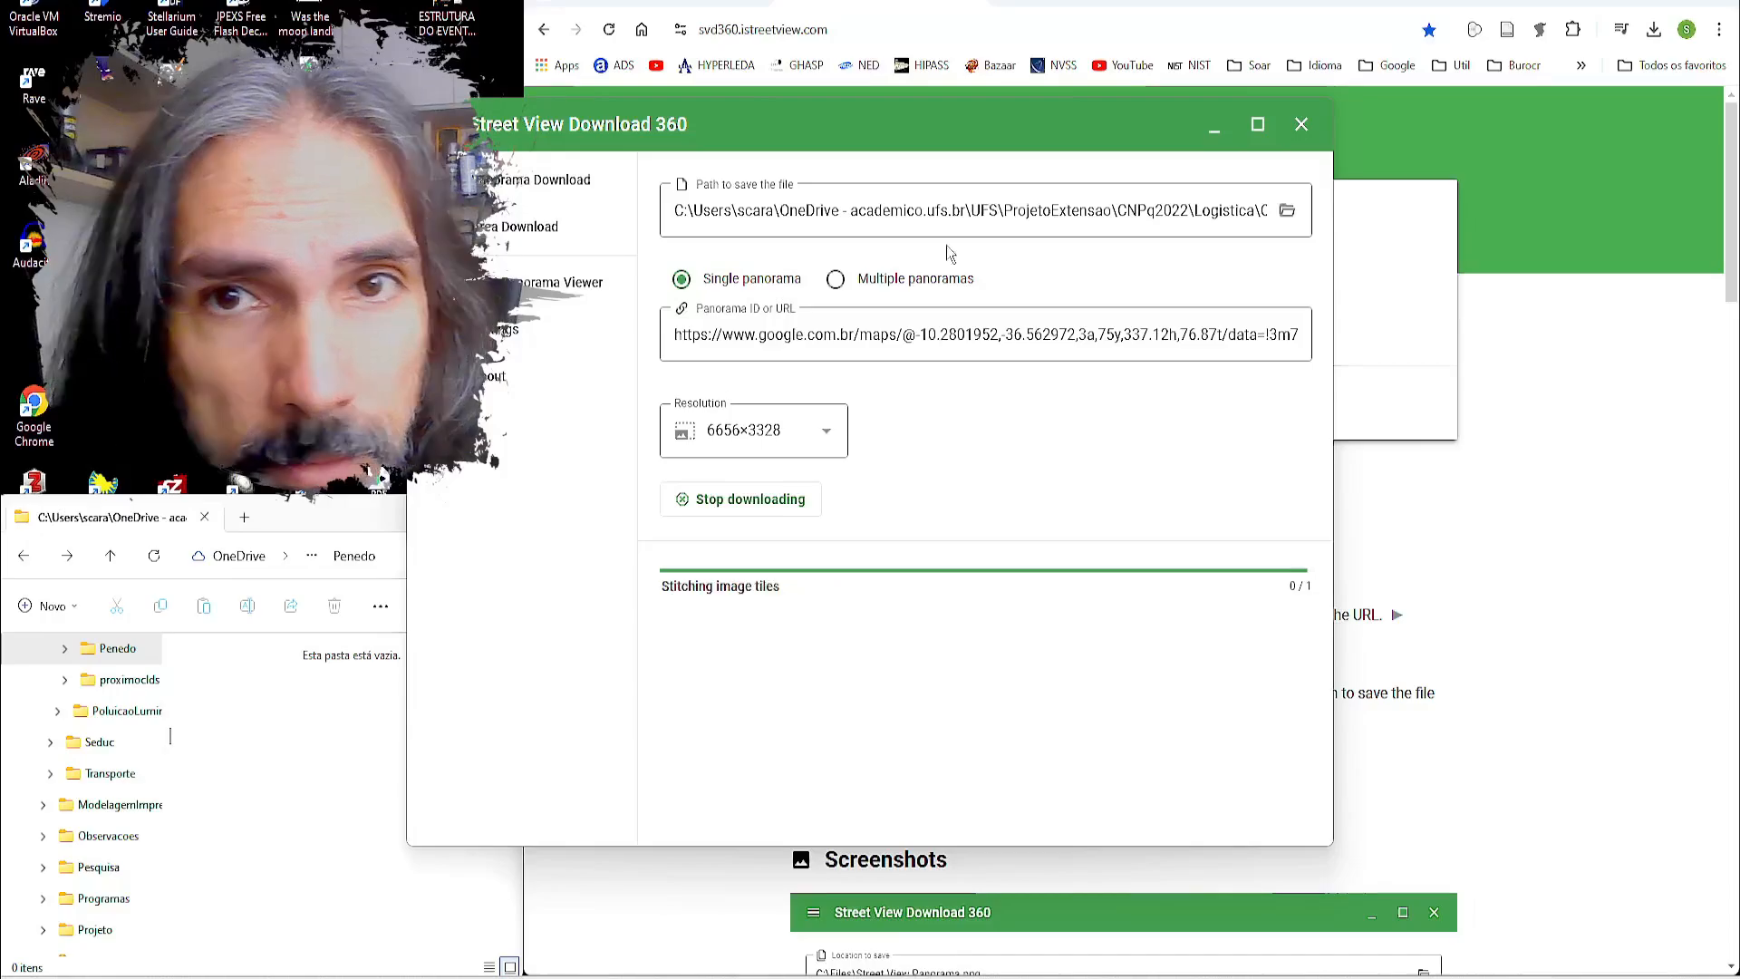
Step: Rename the downloaded panorama to penedo.jpg
drag(1121, 210, 1535, 206)
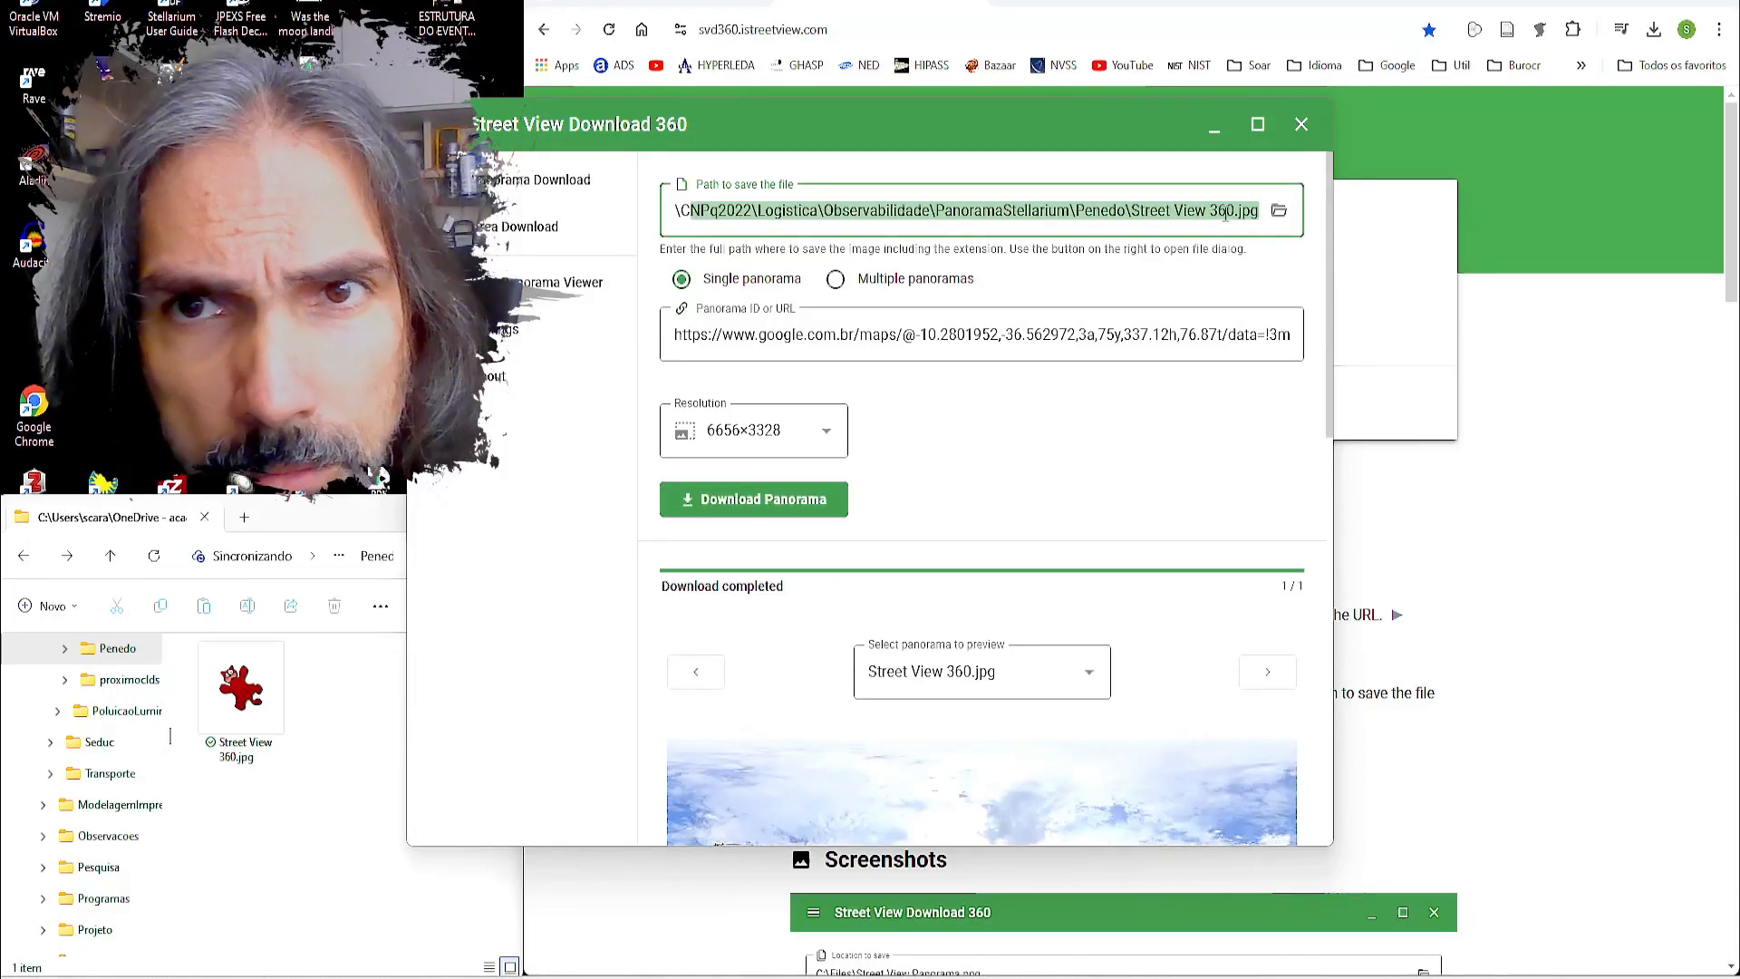
click(256, 759)
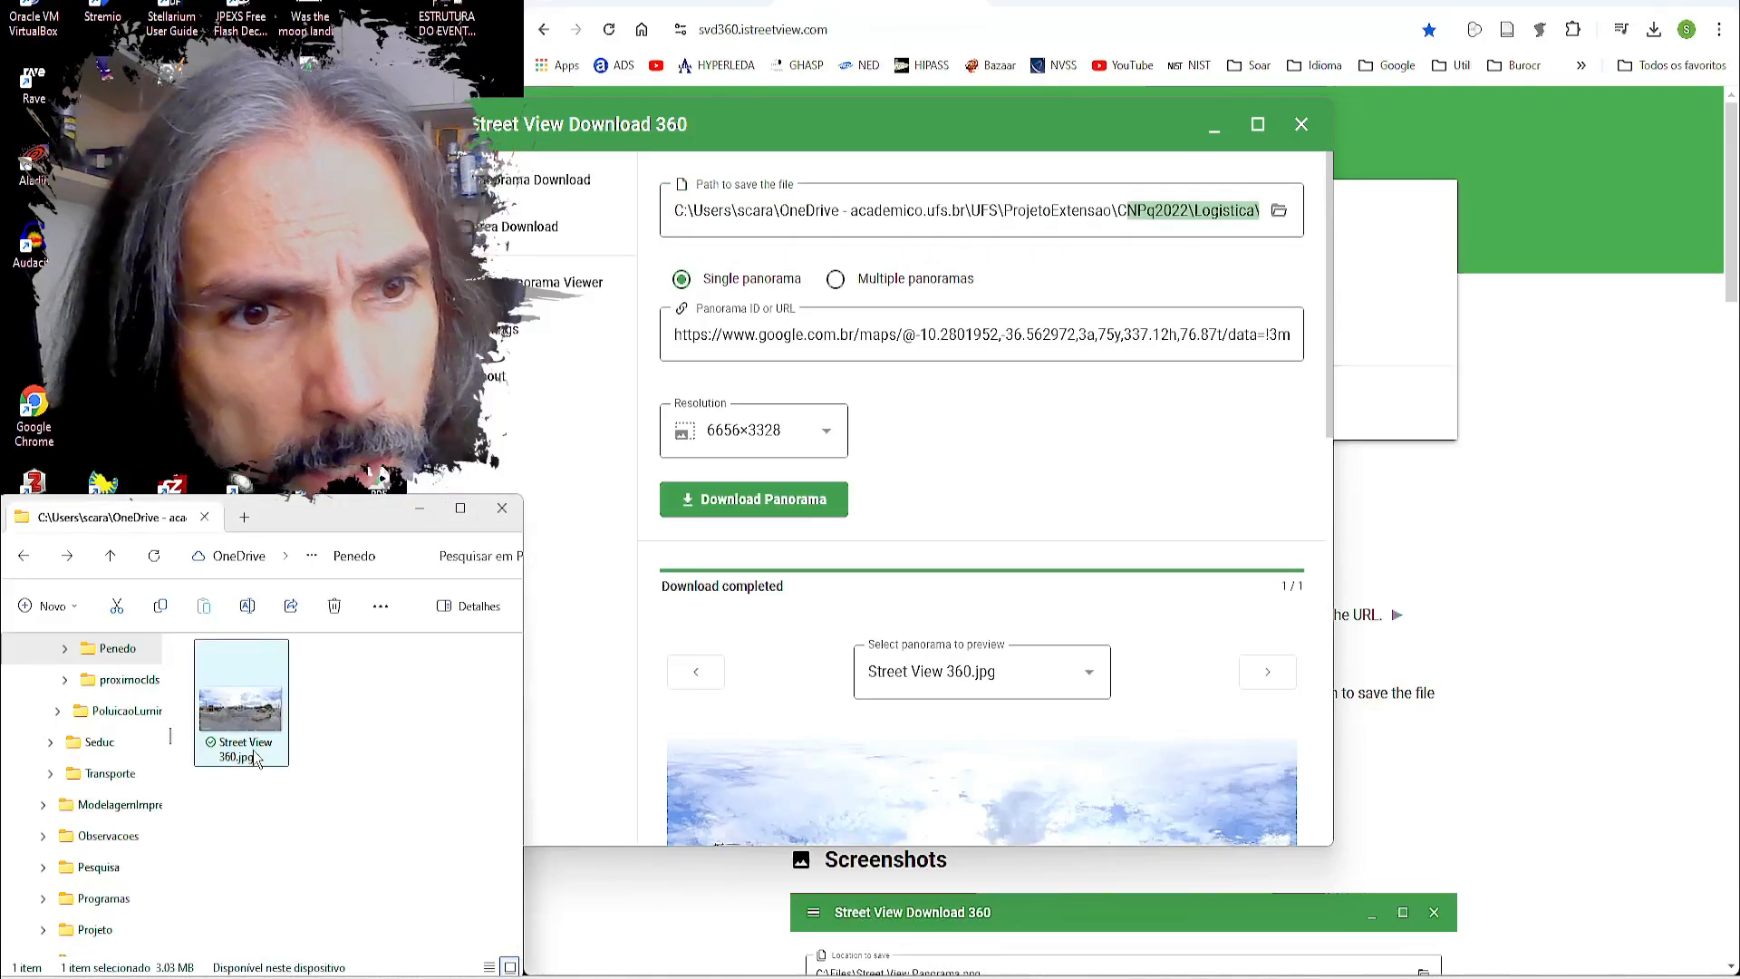
click(256, 756)
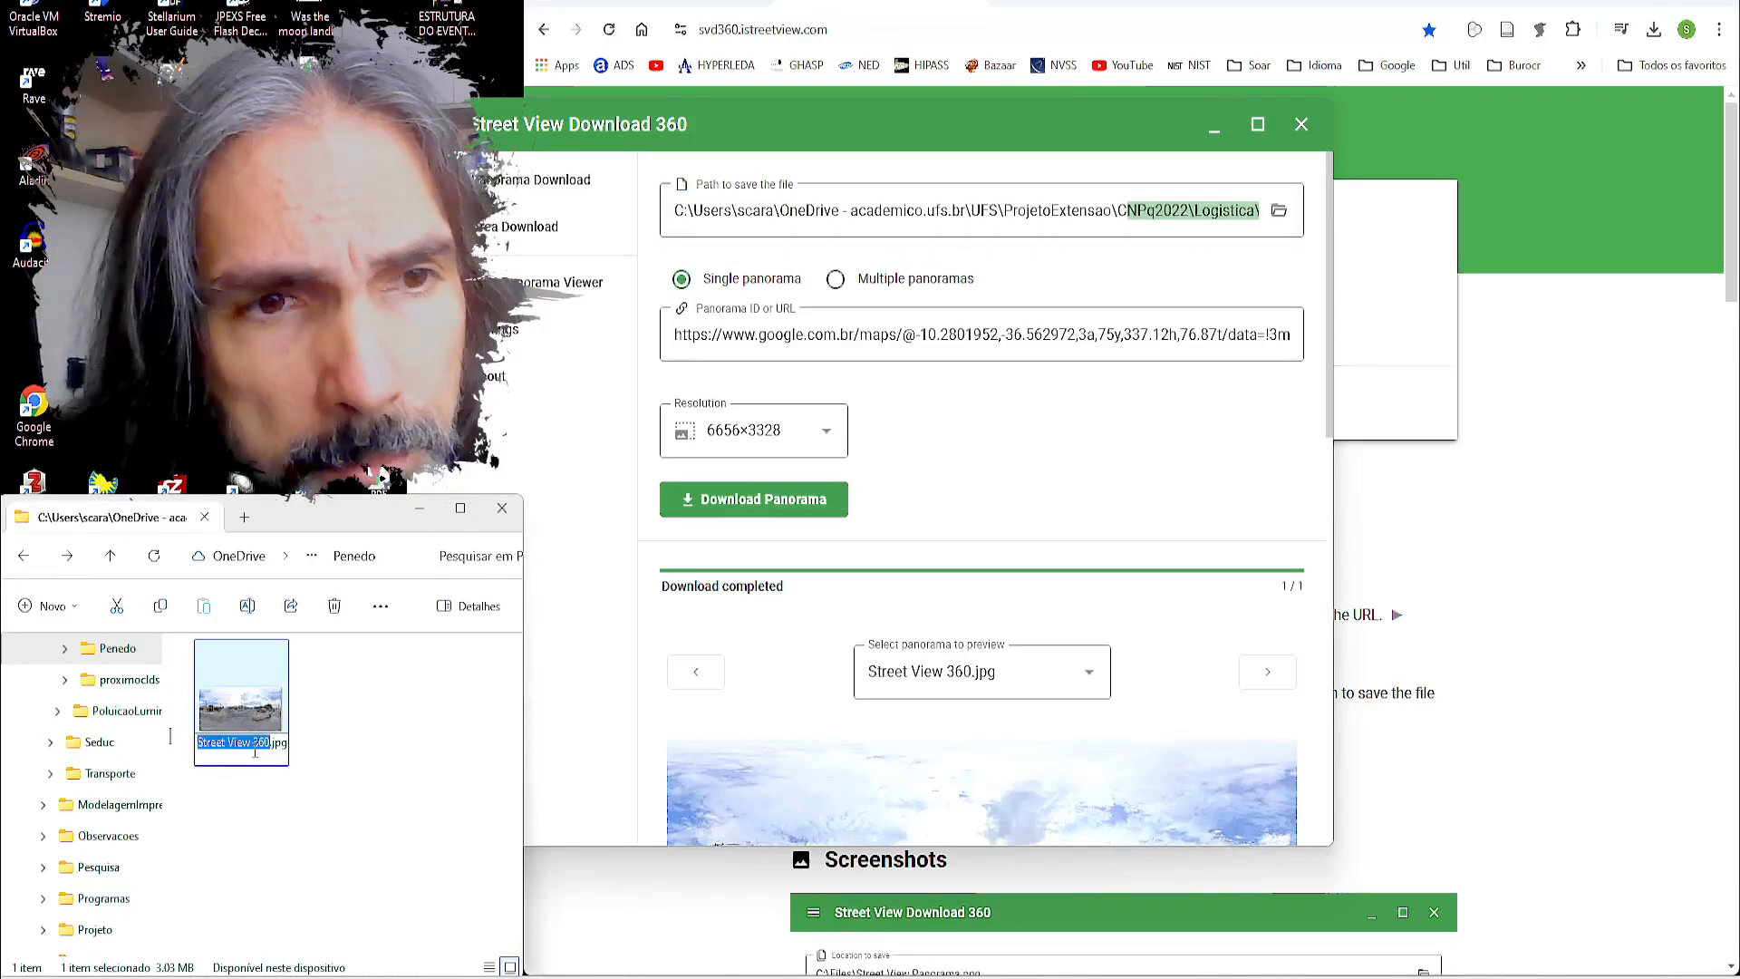
text(penedo)
key(Return)
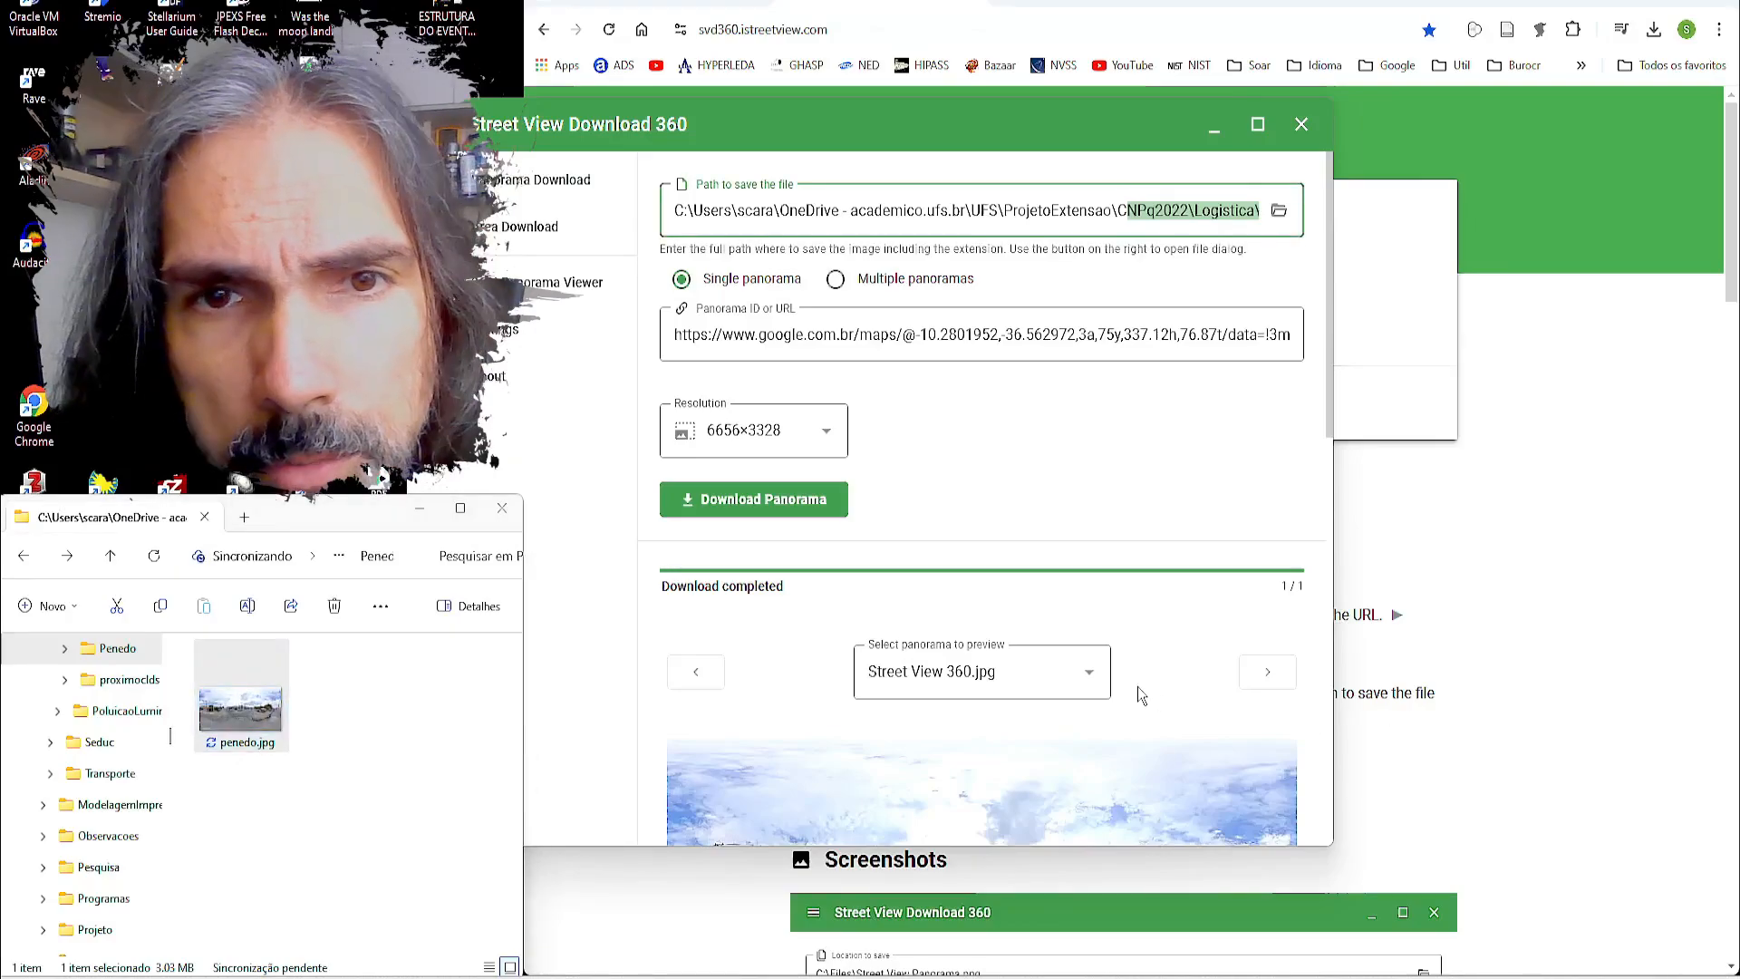
Step: Minimize the Street View Download 360 window
scroll(1139, 687, down, 8)
scroll(1042, 397, down, 1)
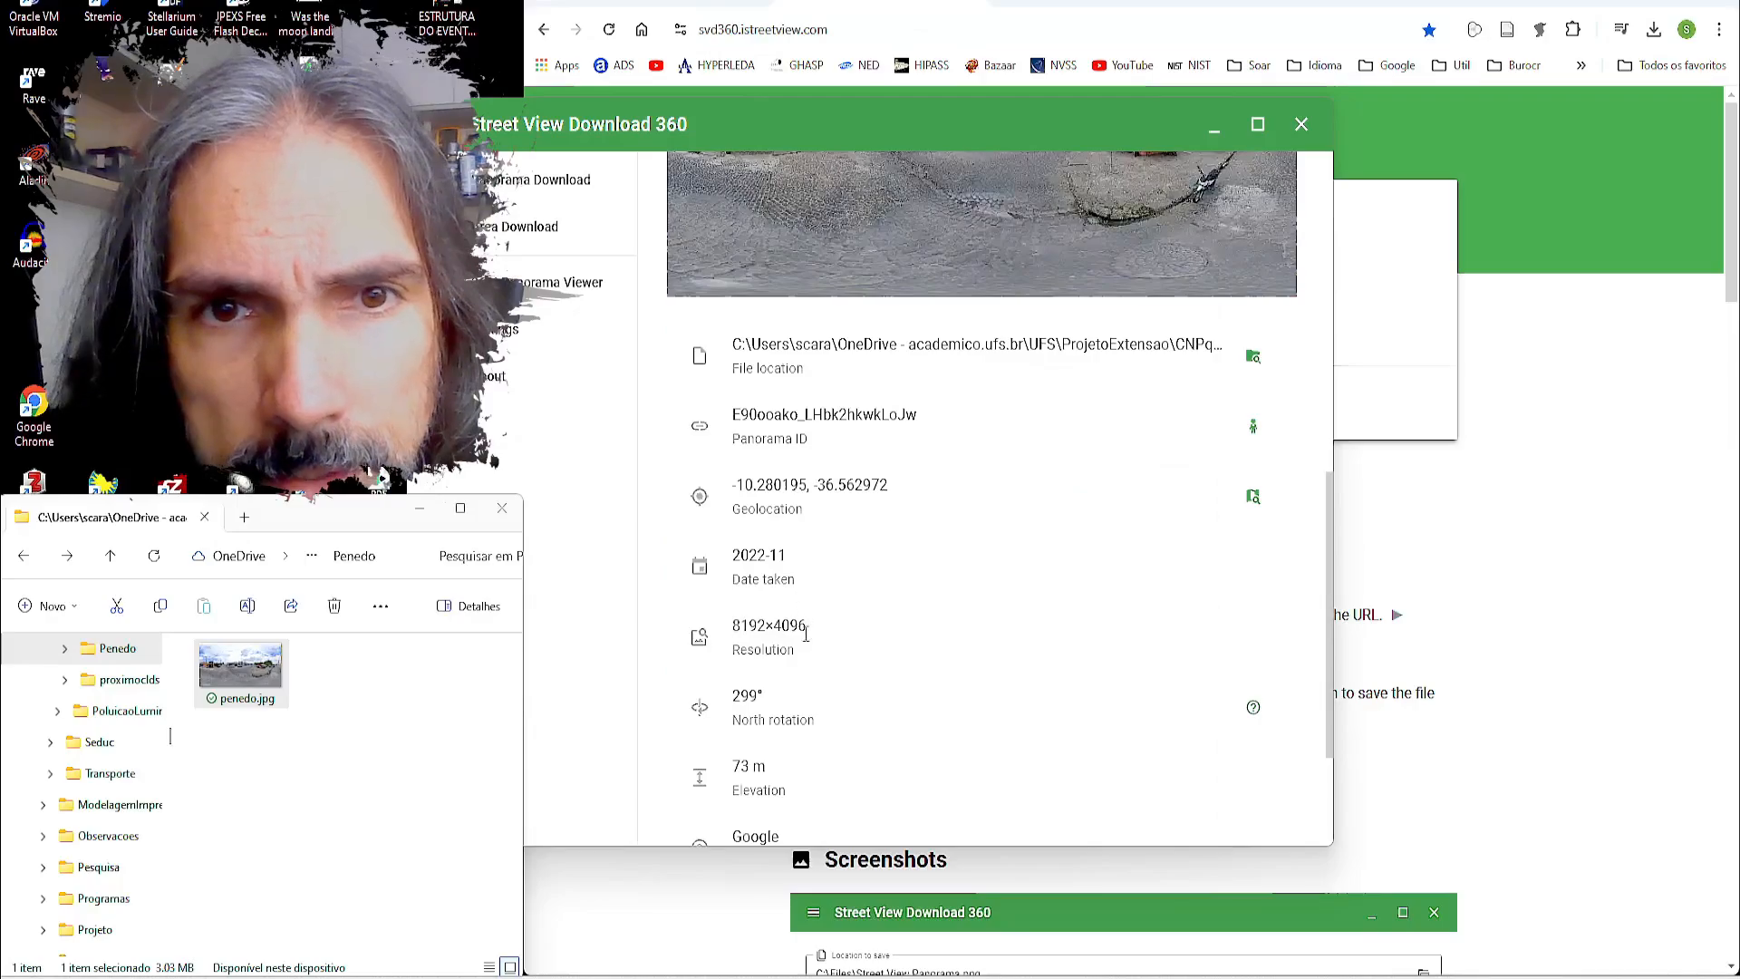
scroll(814, 707, down, 2)
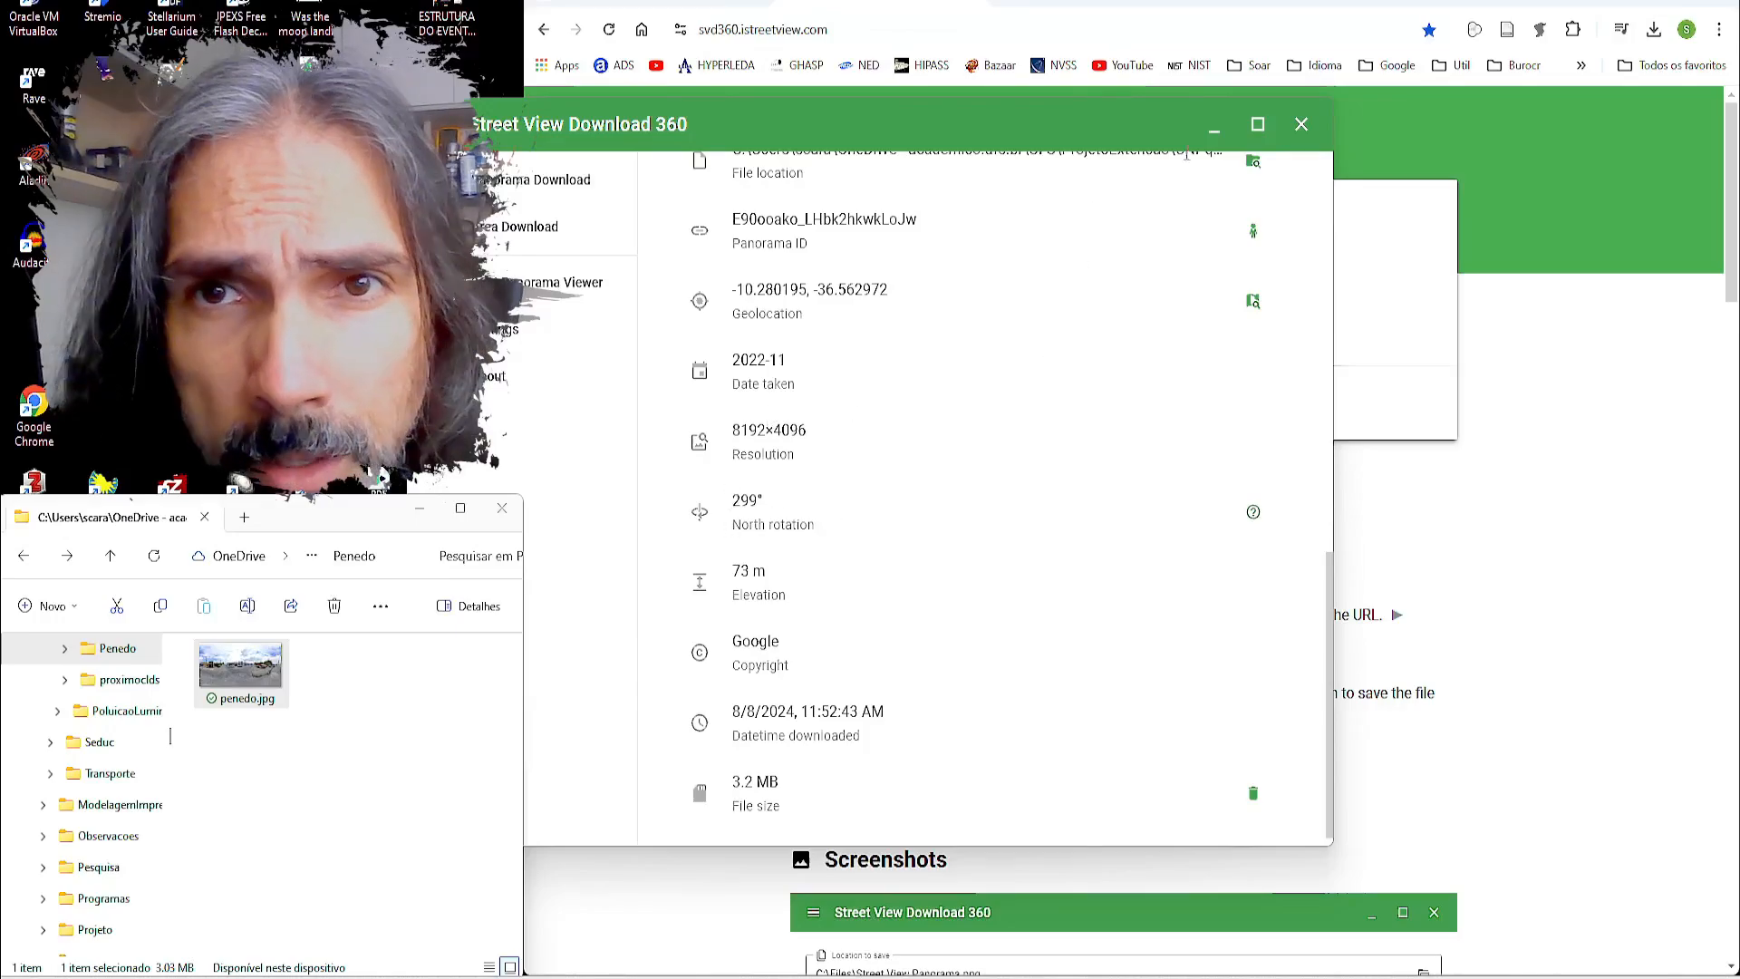
click(1215, 127)
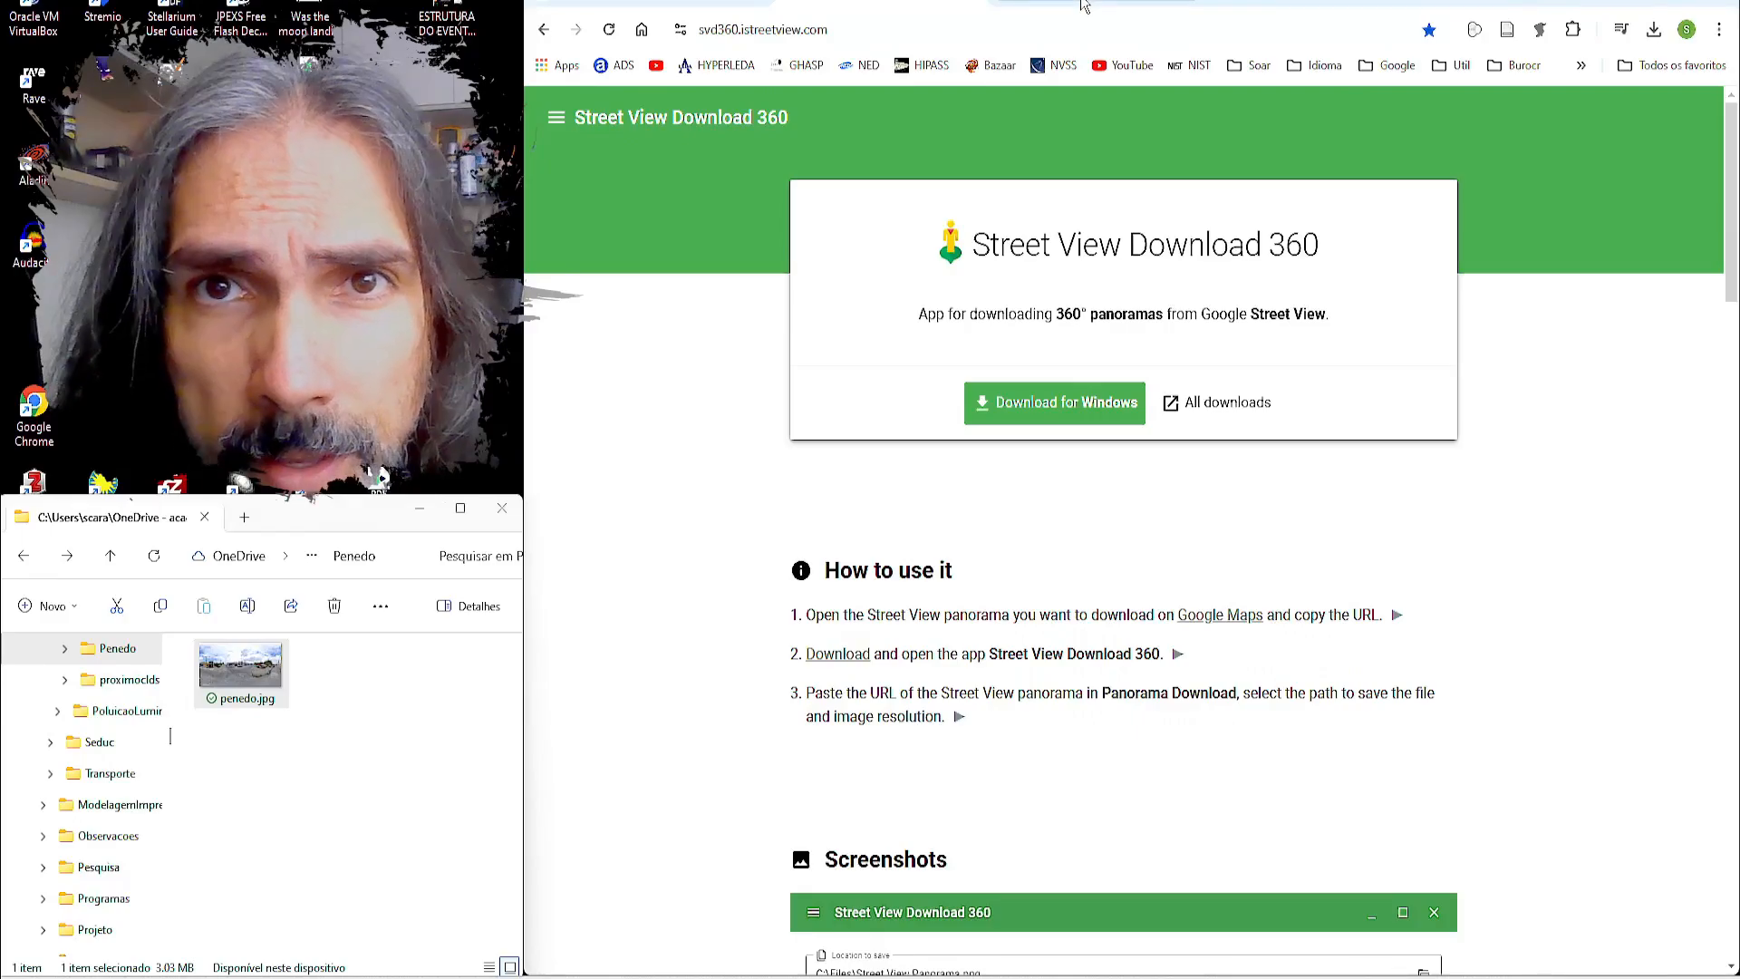
Step: Open Clipdrop's Sky replacer, upload penedo.jpg, and choose the second, deeper blue sky
click(1050, 7)
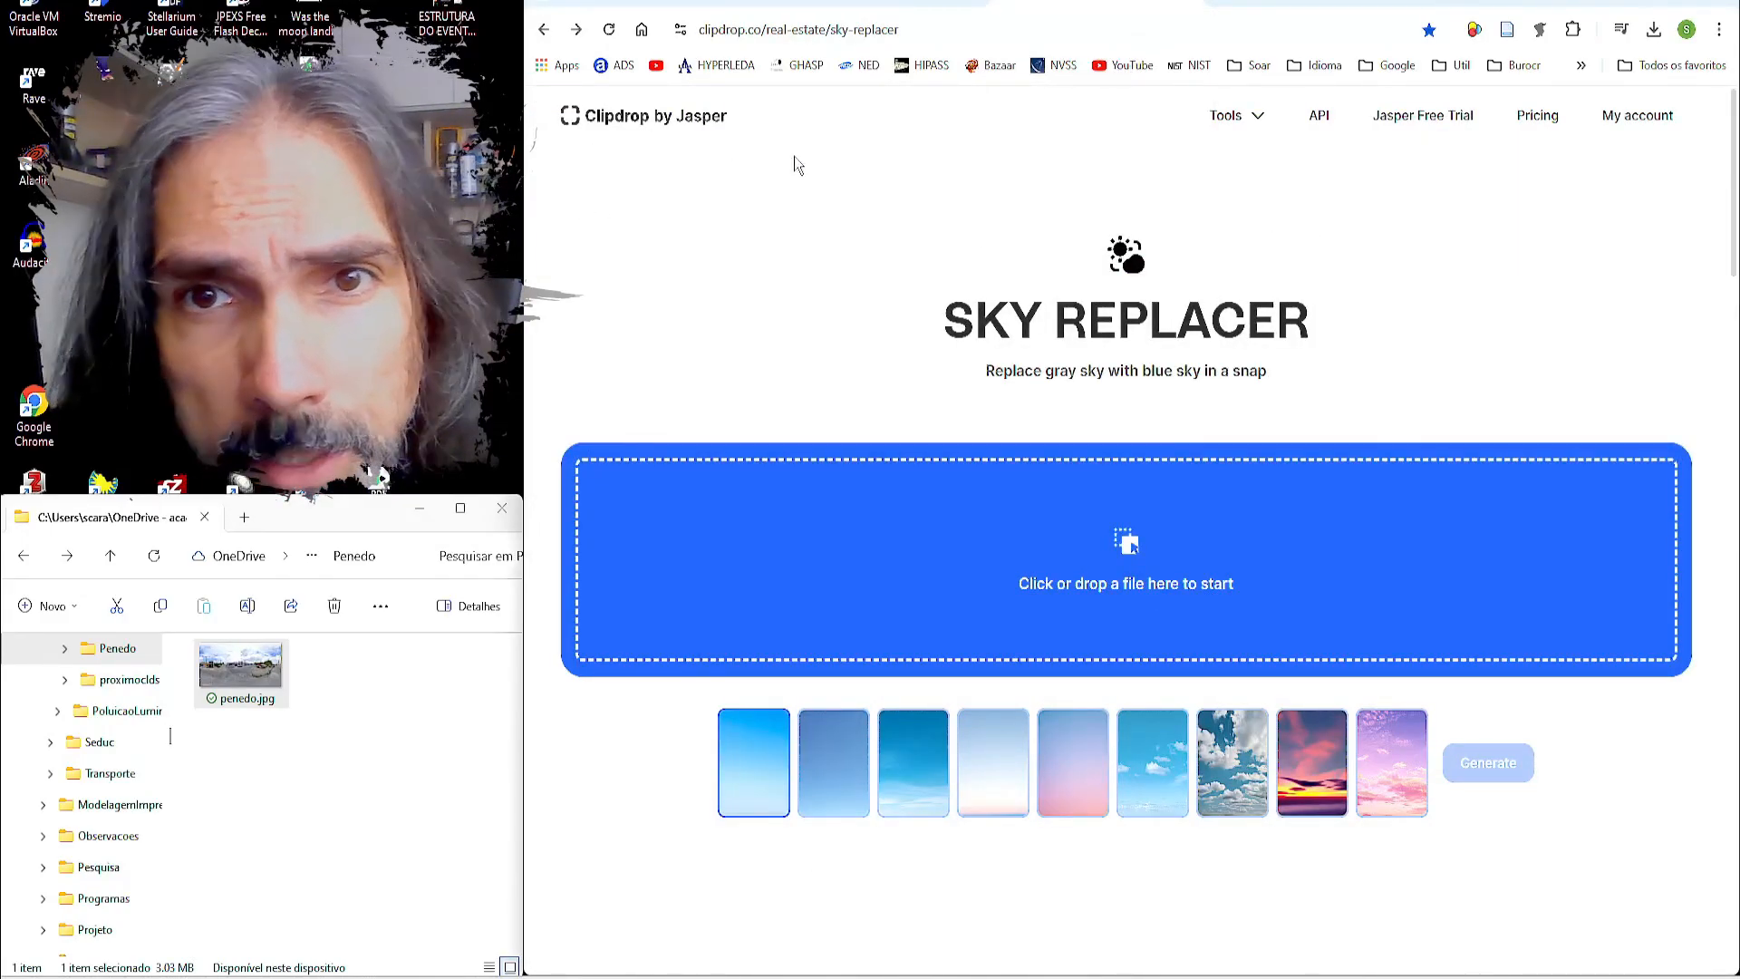
click(1259, 118)
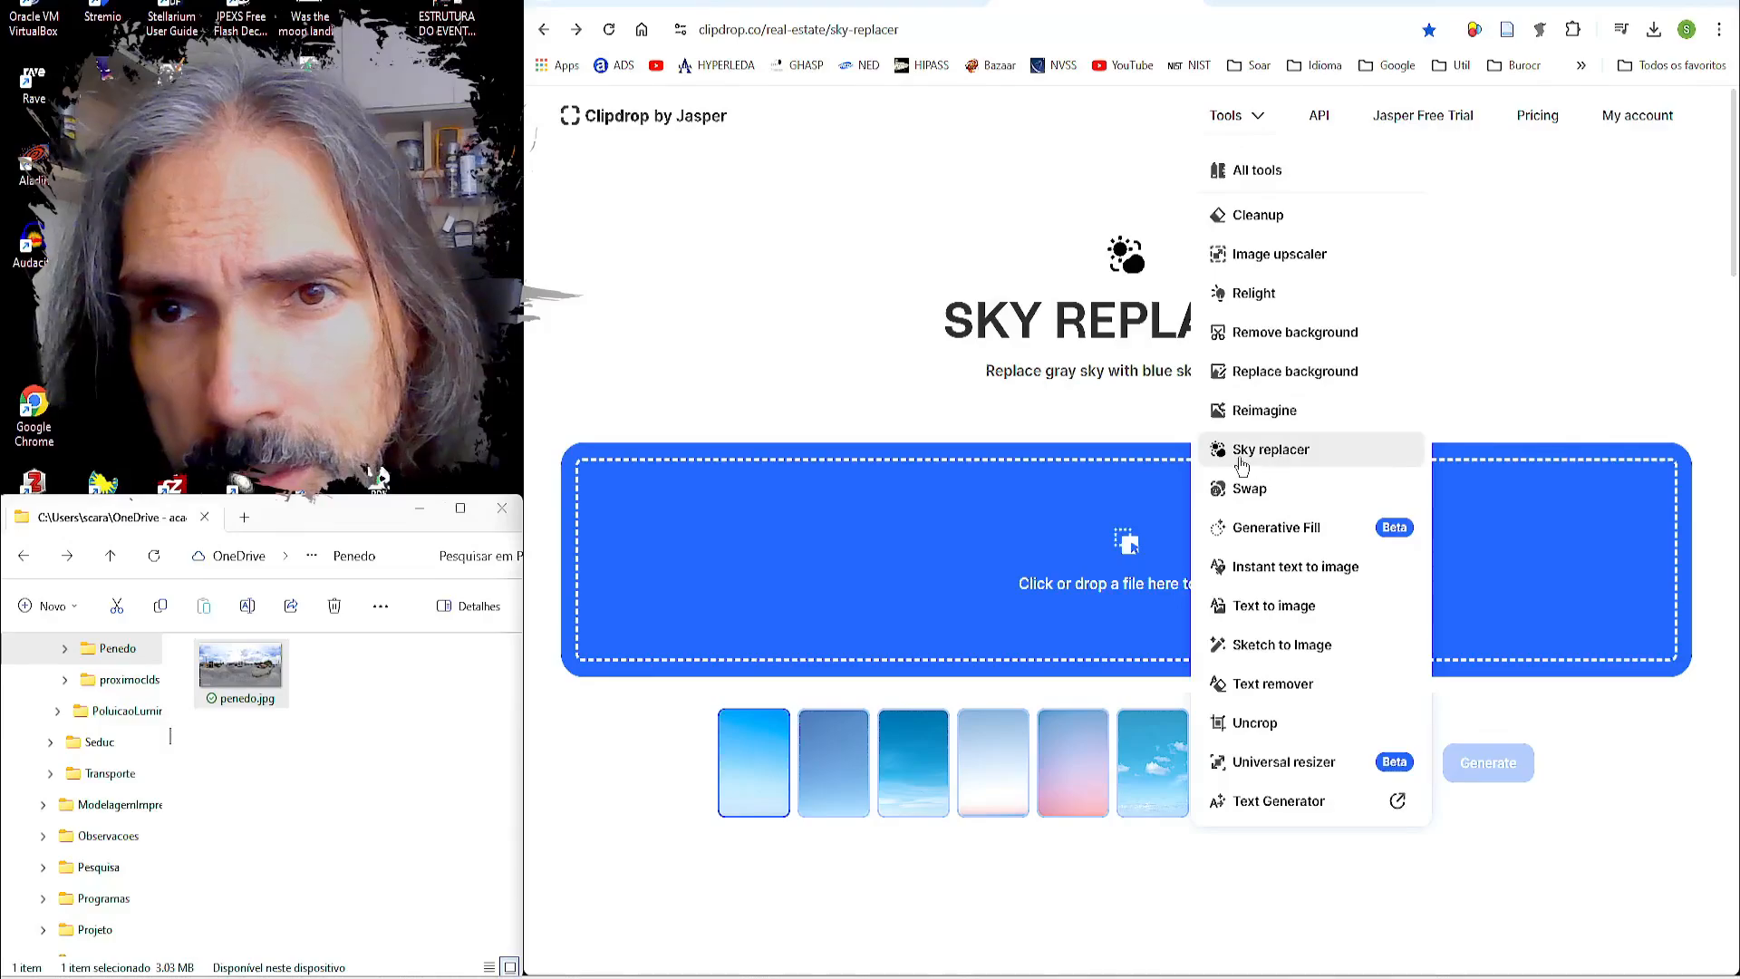
click(1276, 458)
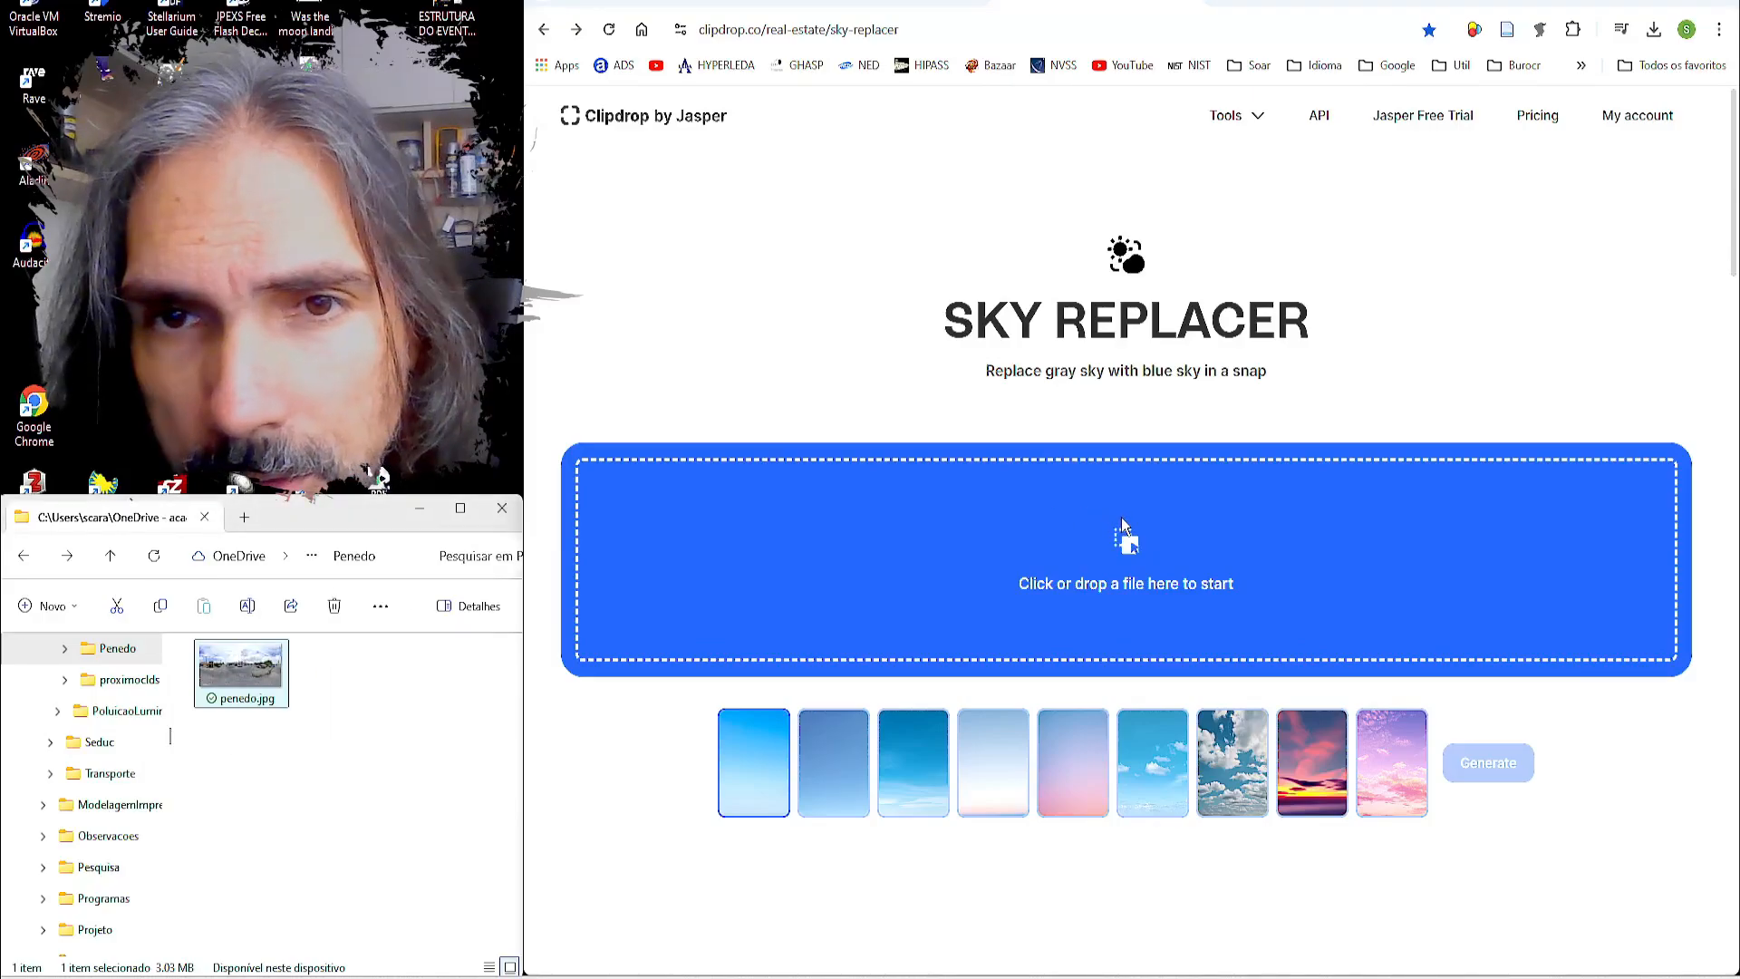
drag(1122, 519, 1278, 535)
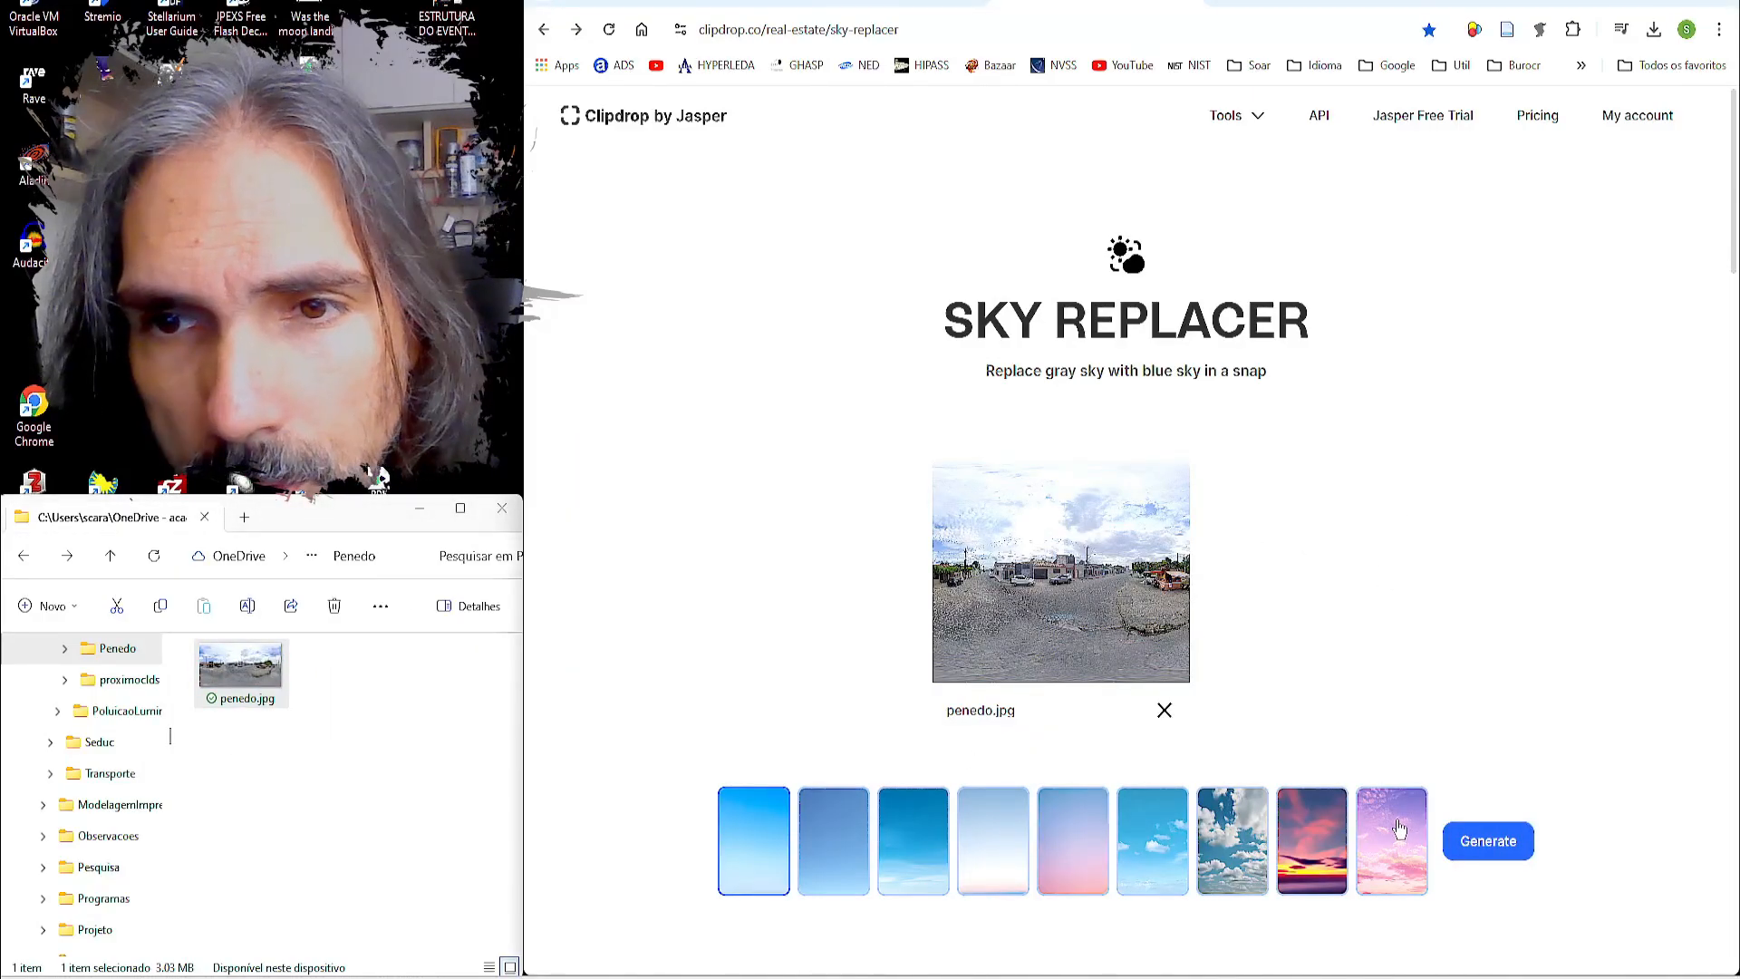
click(840, 836)
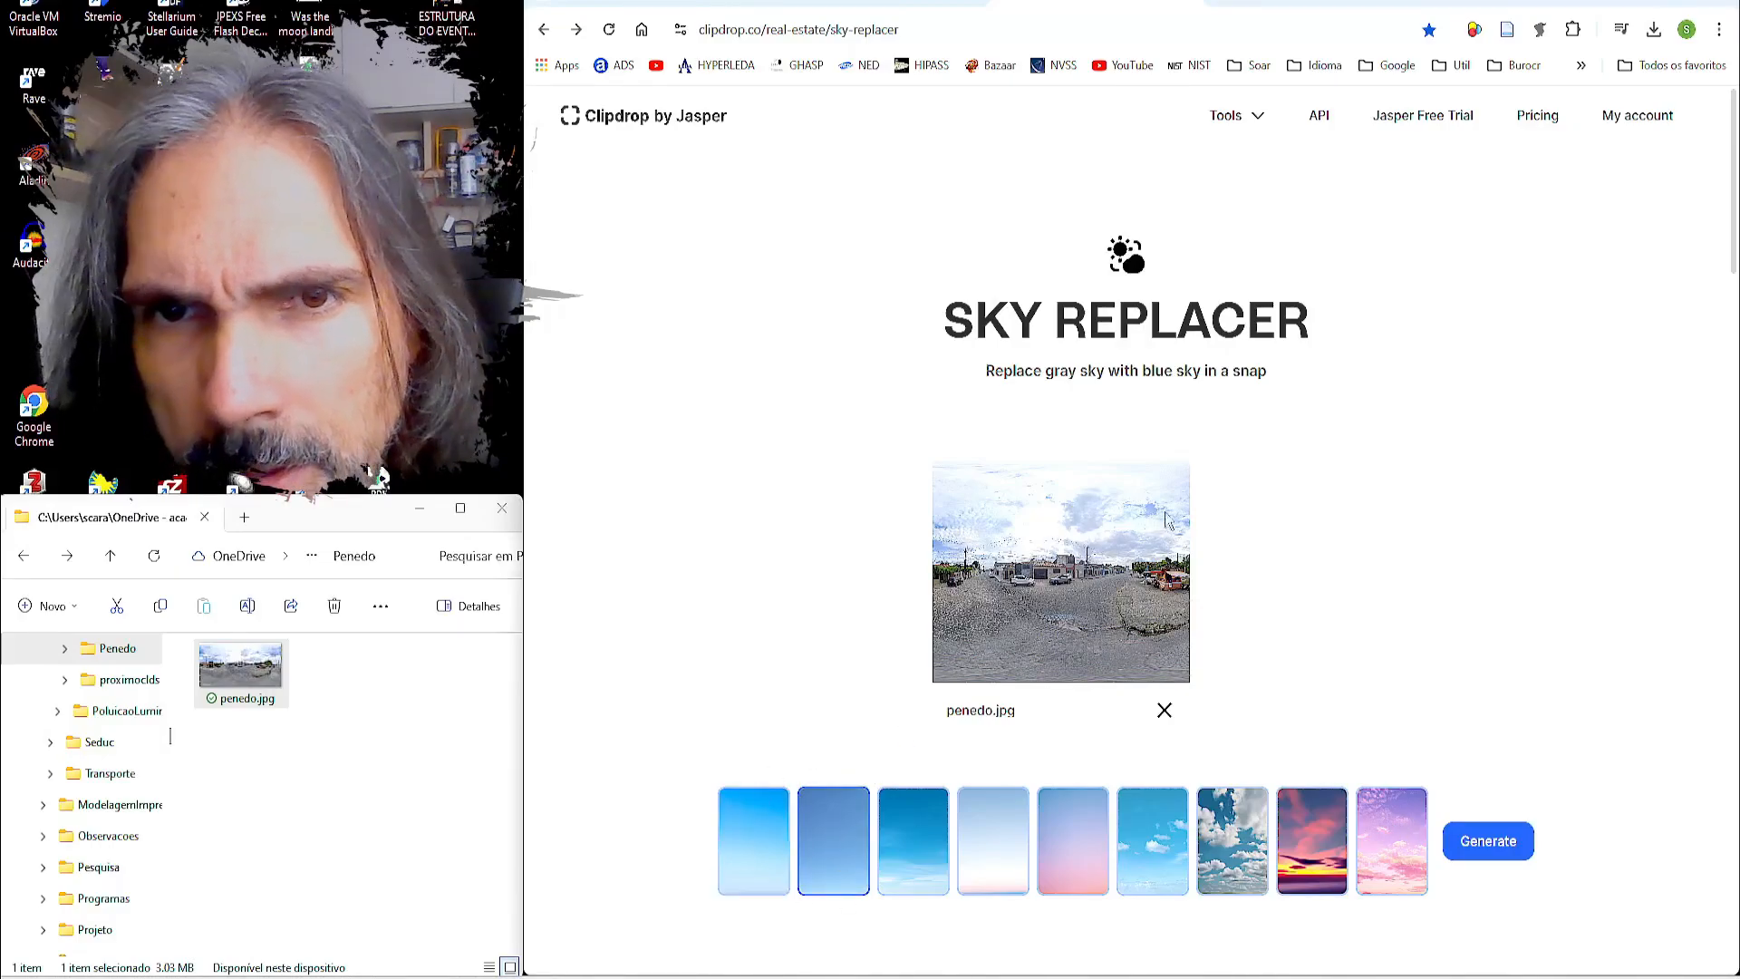
Step: Generate the new sky, compare before and after, and save it as penedo_ceu.jpeg
click(1474, 828)
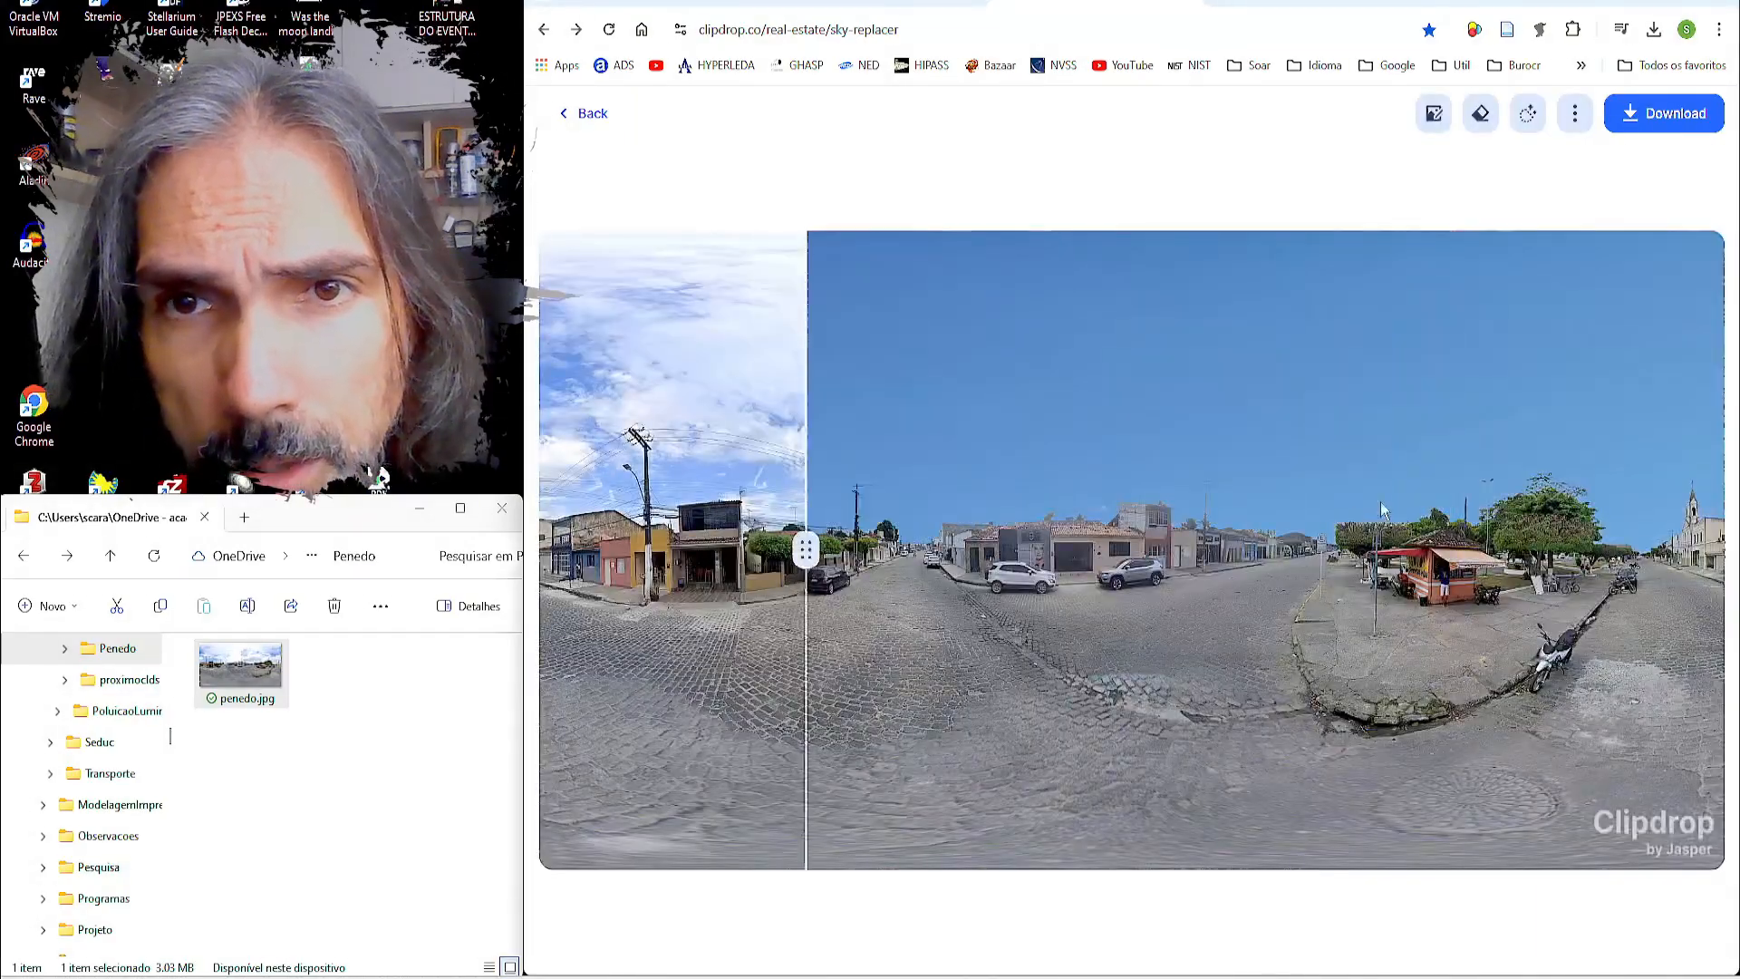
drag(658, 549, 496, 677)
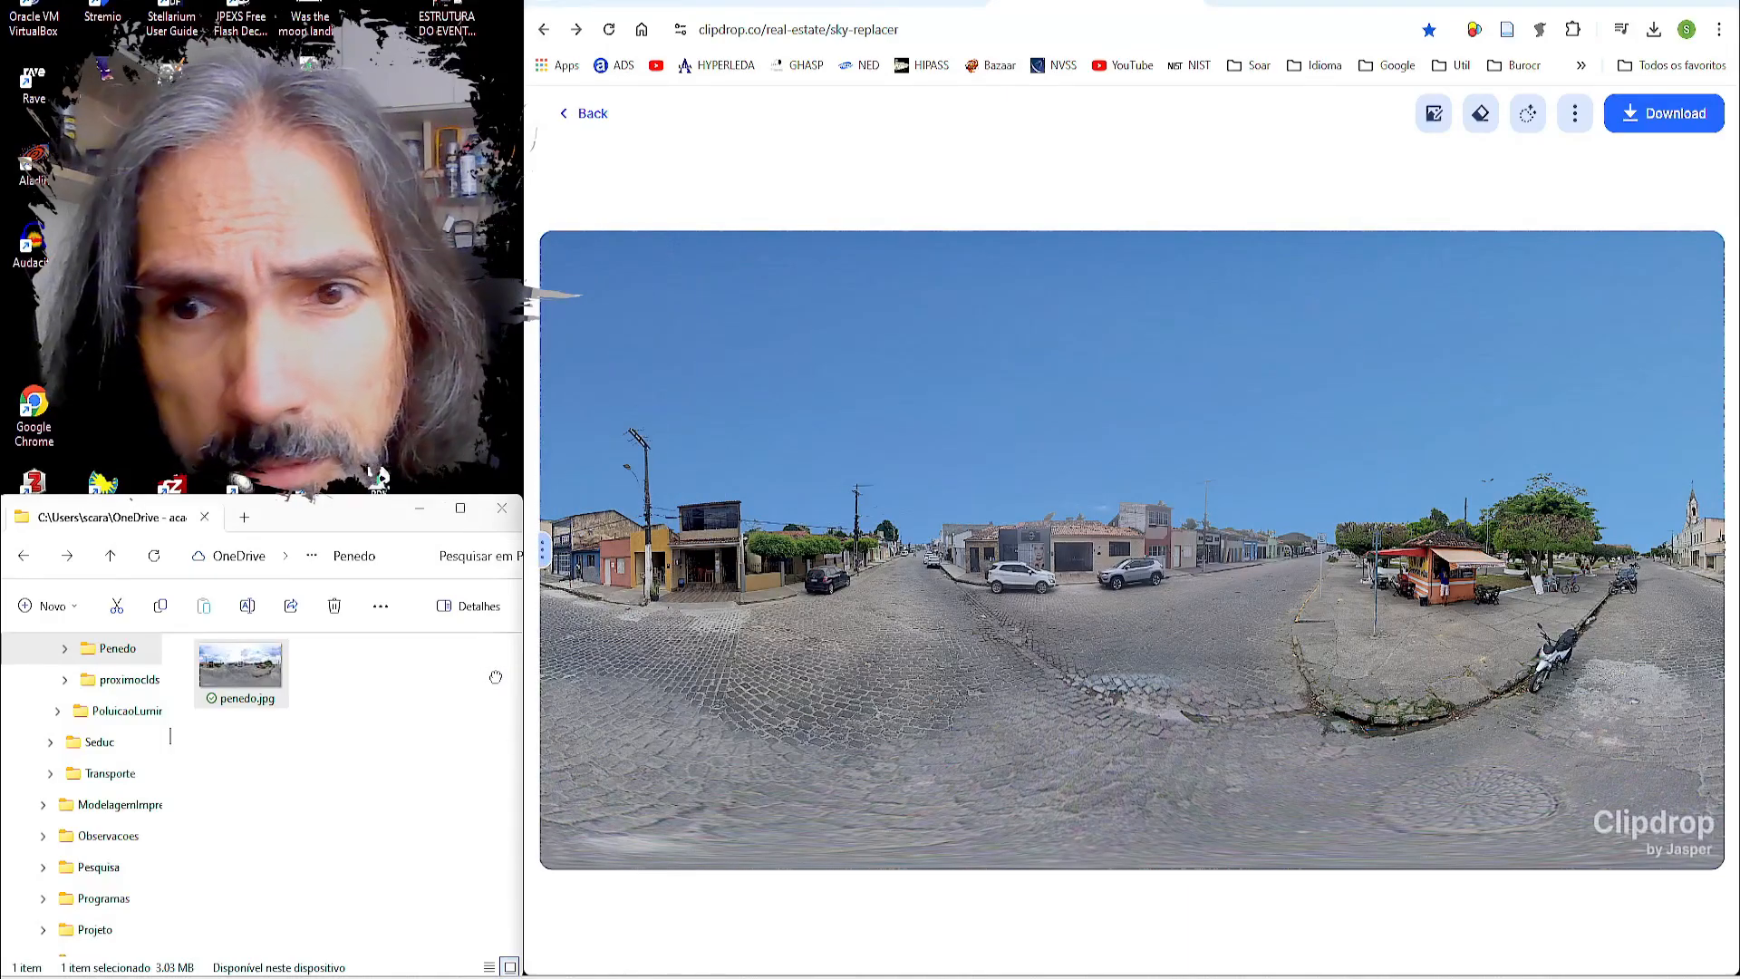
click(1657, 112)
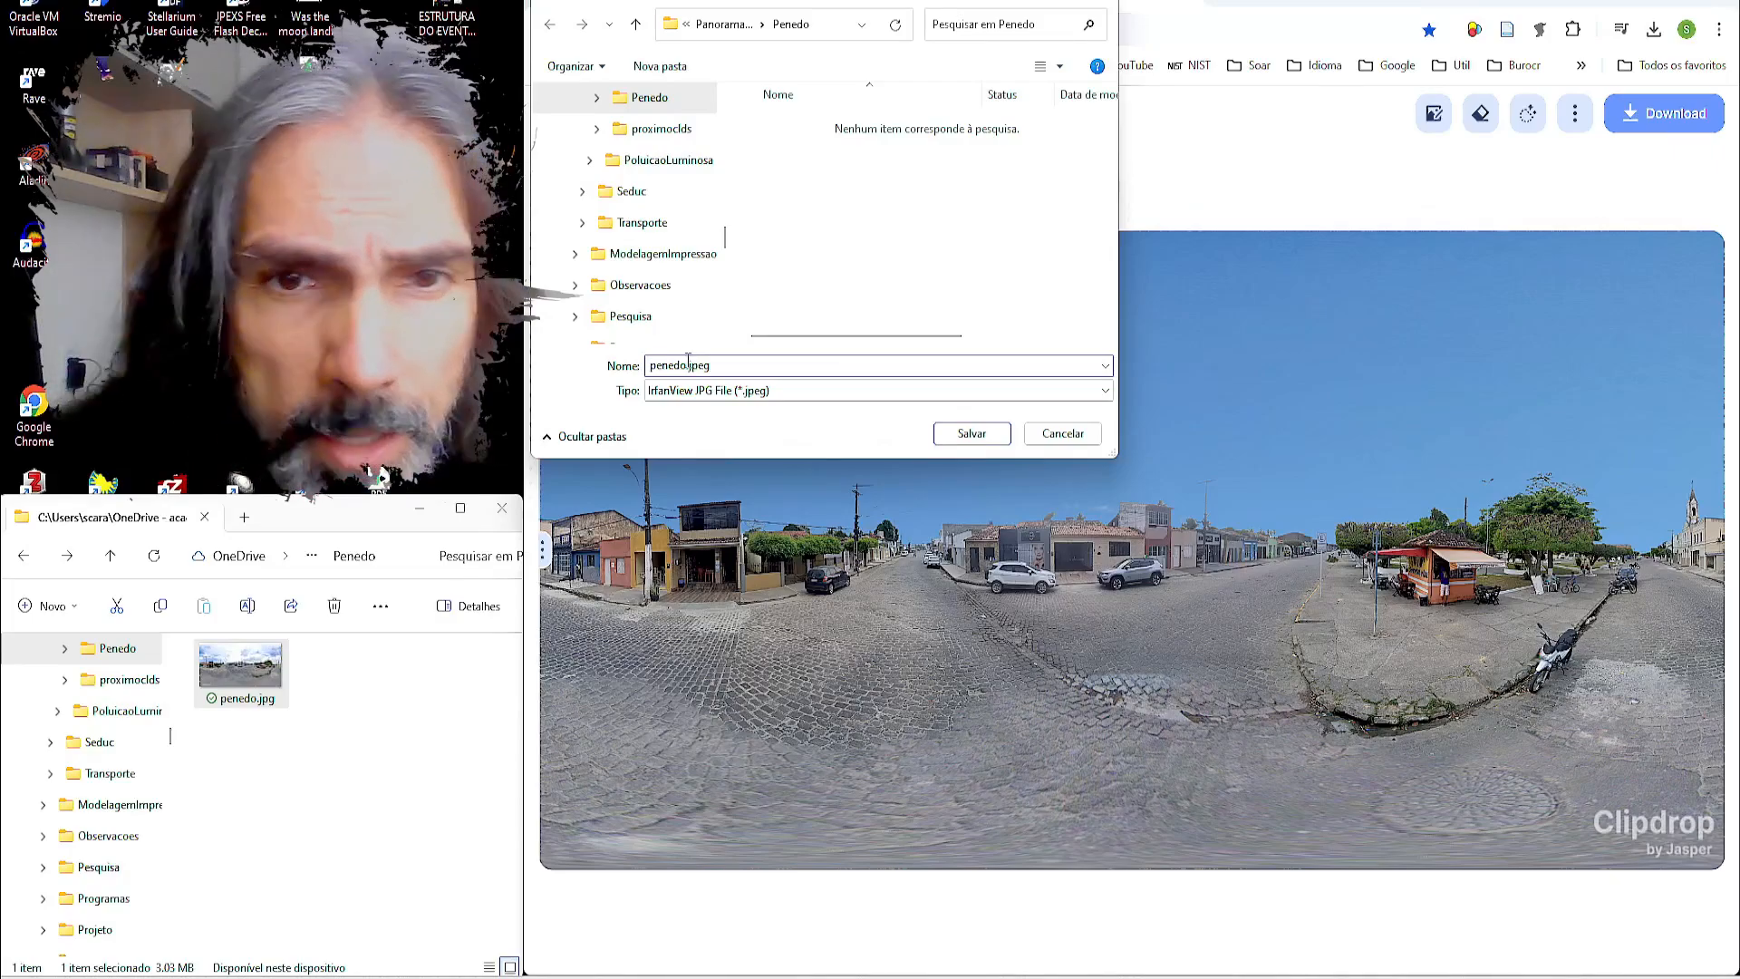
text(_ceu)
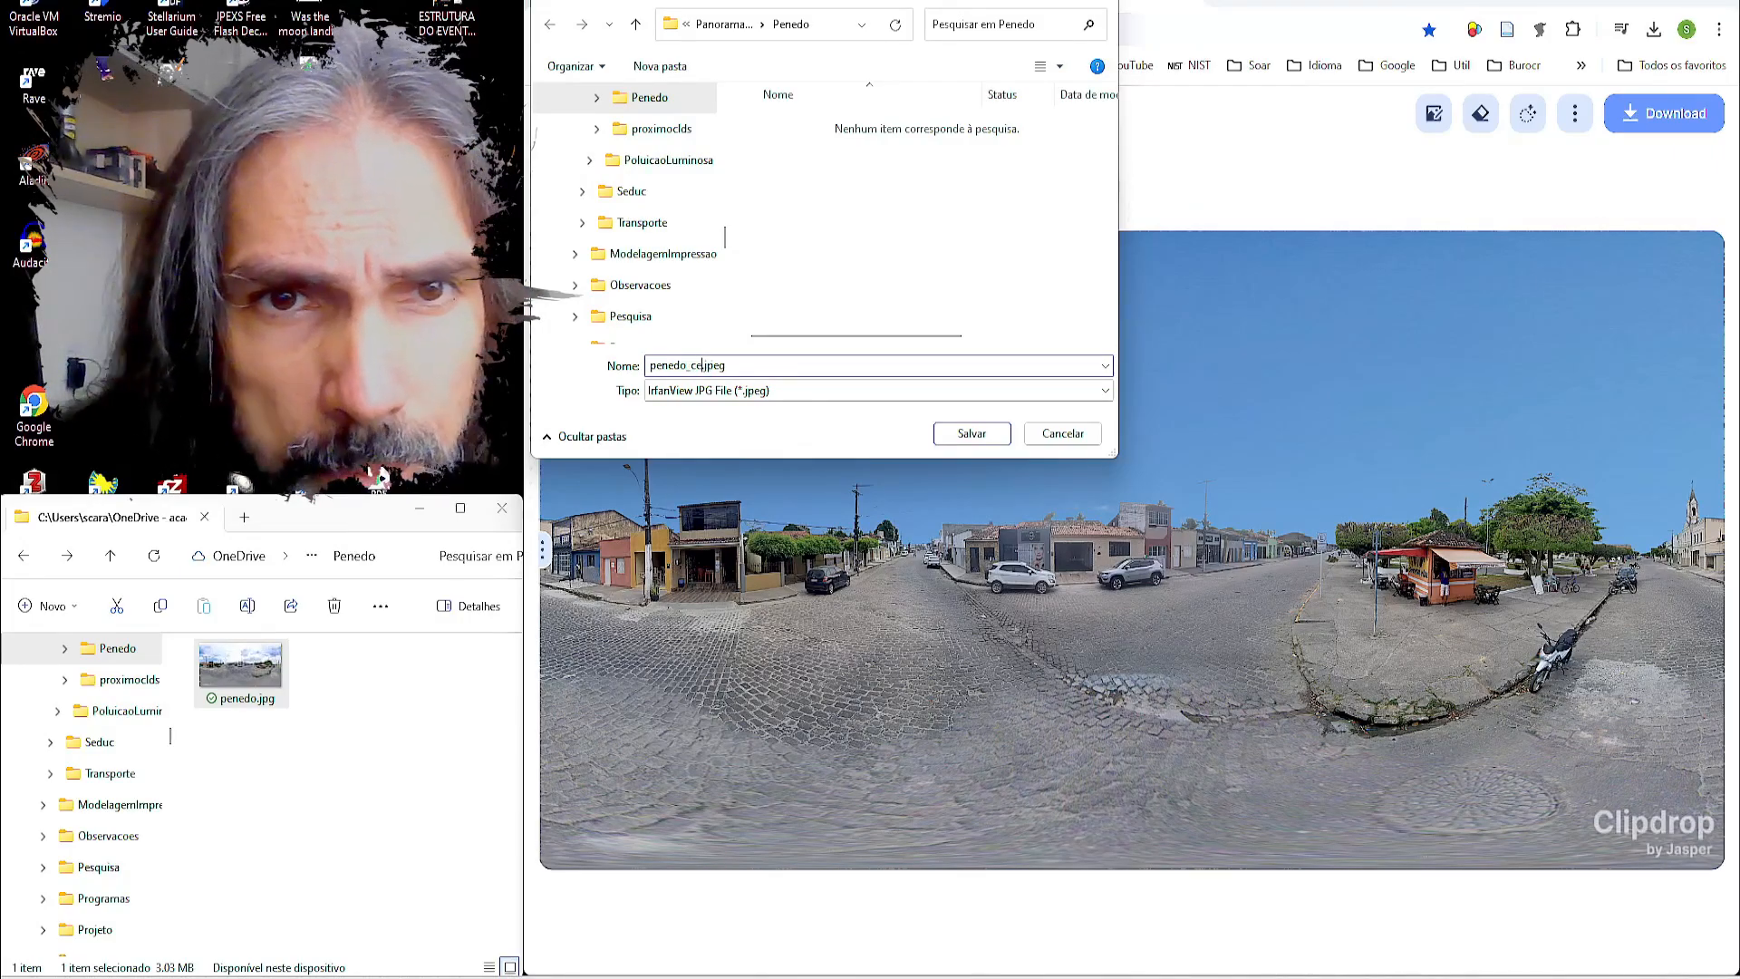
key(Return)
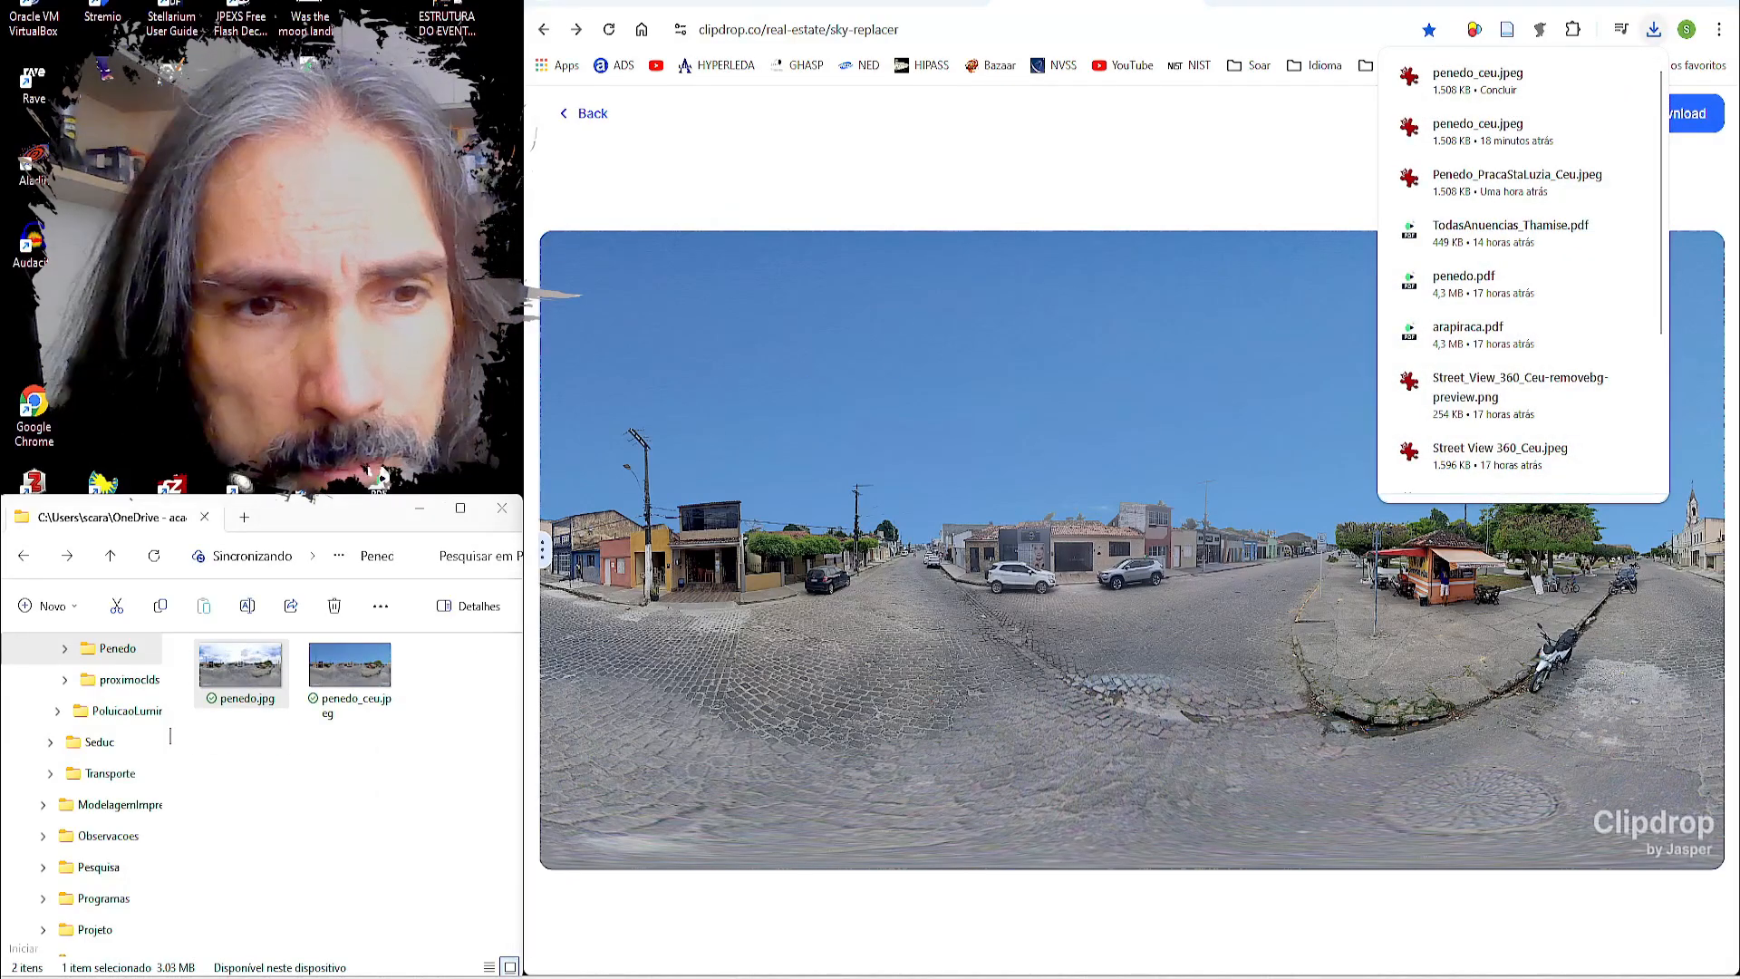
Step: Launch GIMP, open penedo_ceu.jpeg, and add an alpha channel to its layer
click(24, 976)
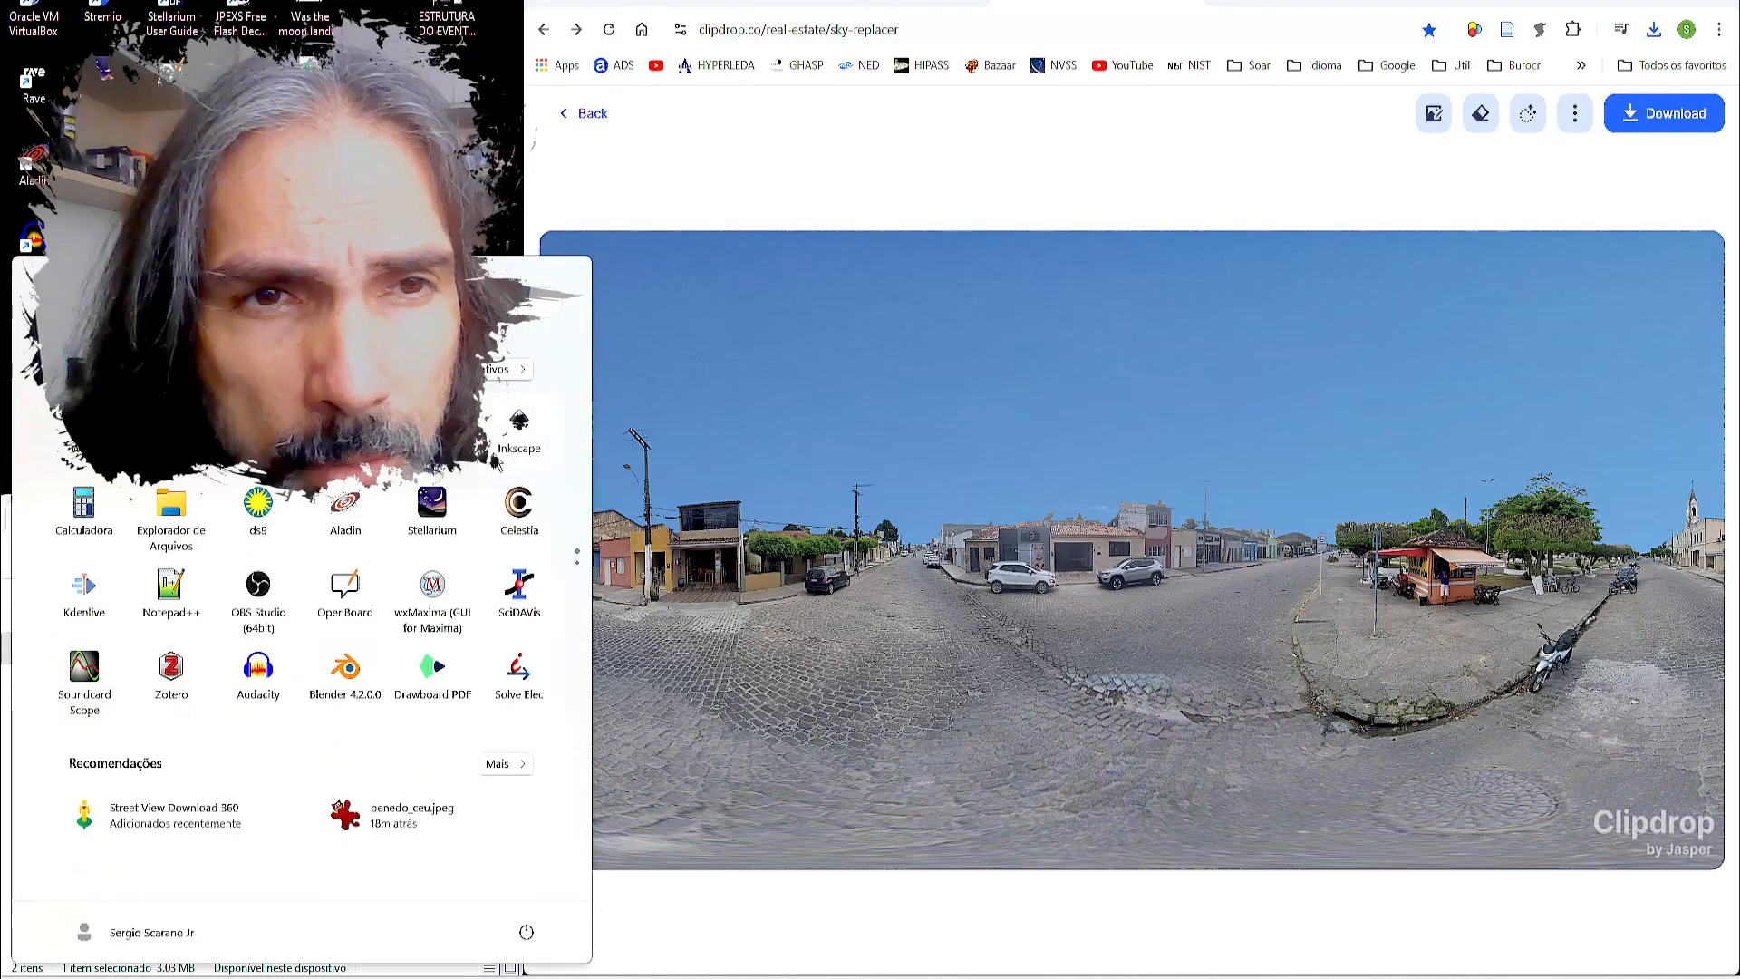
click(432, 429)
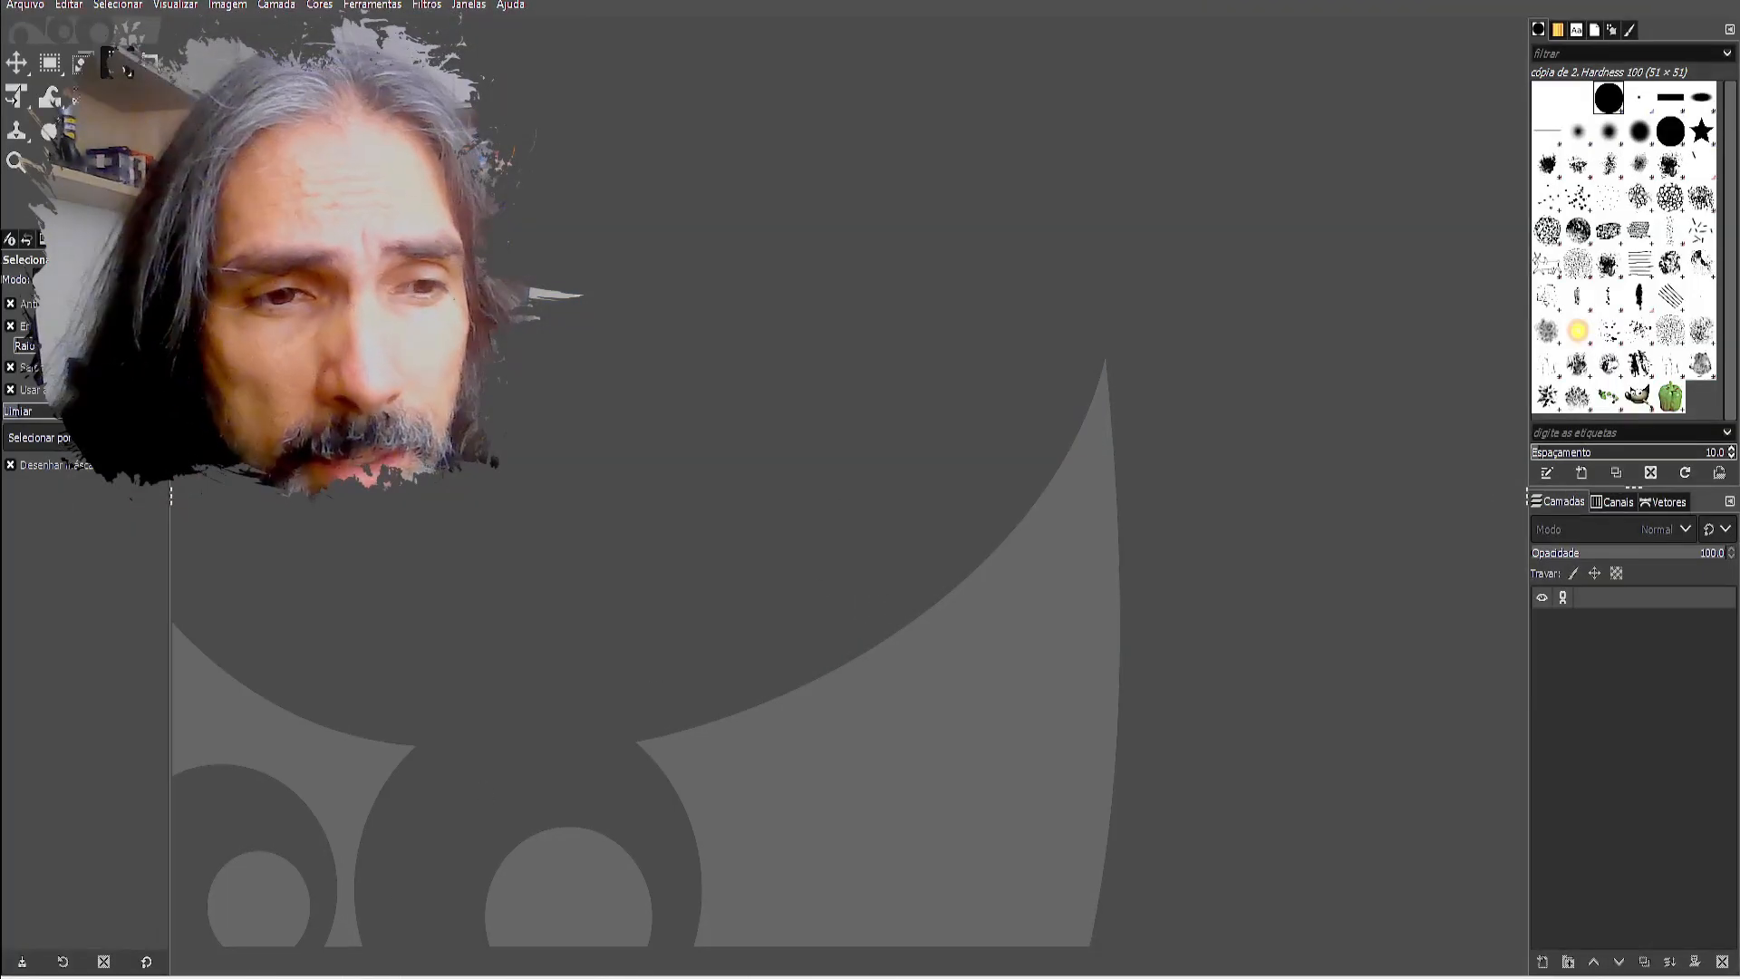
mouse_move(131, 977)
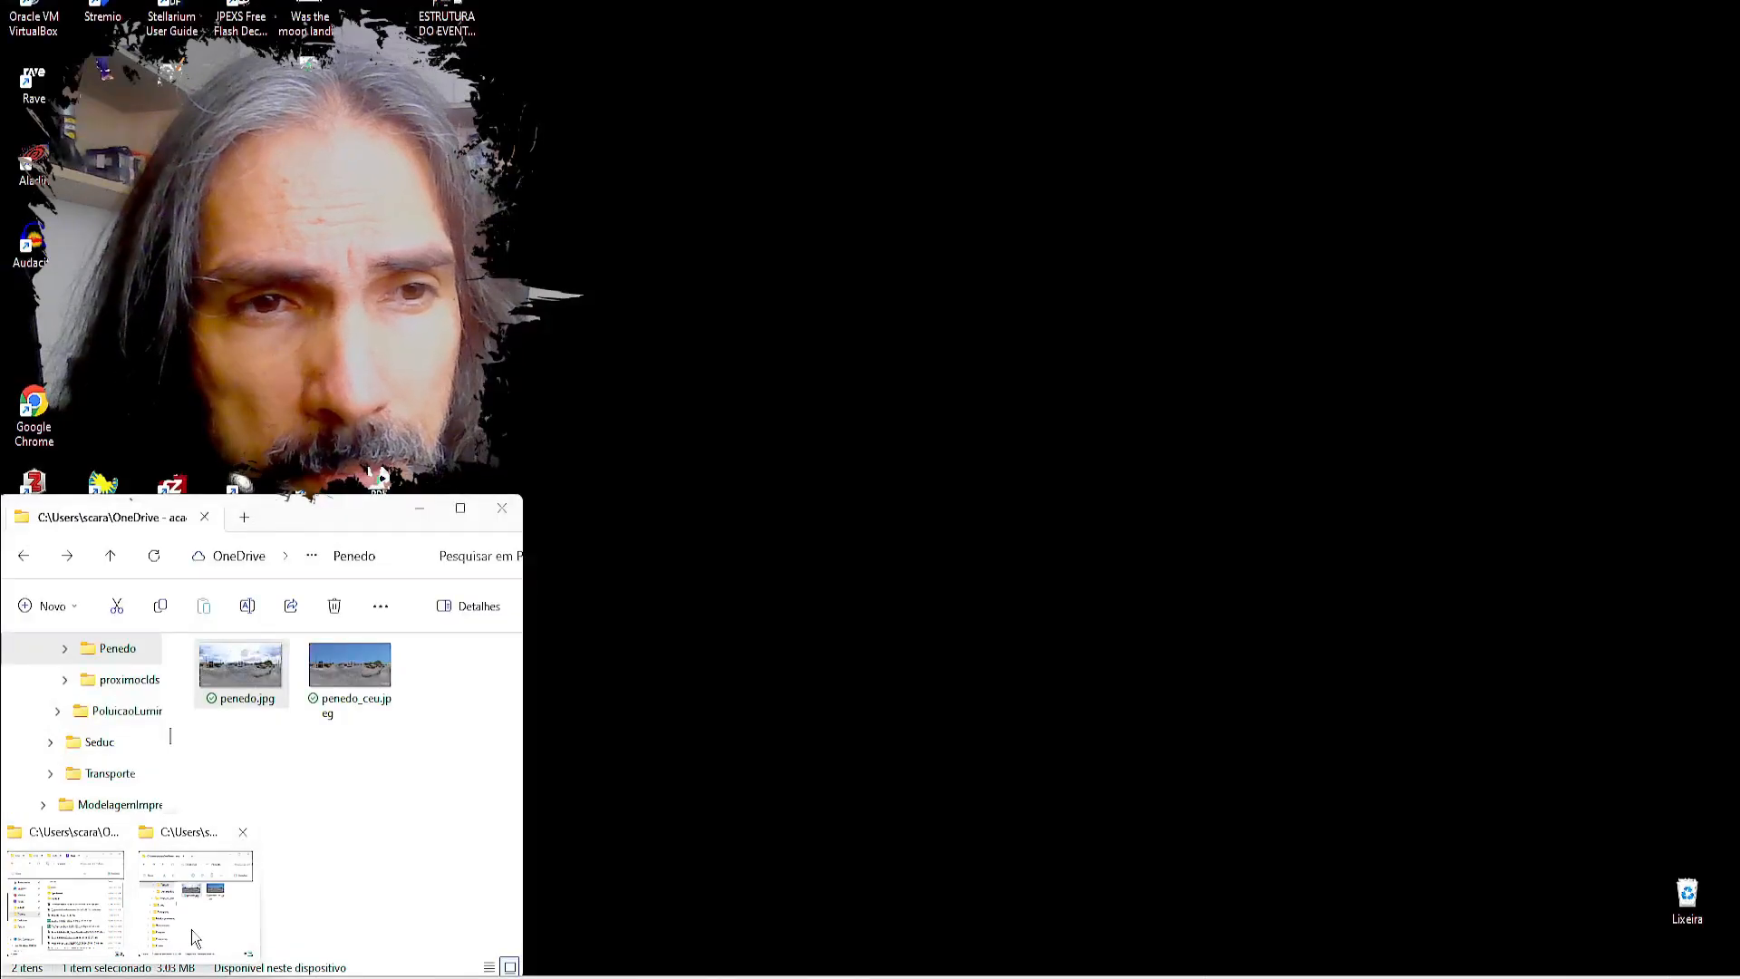
click(192, 929)
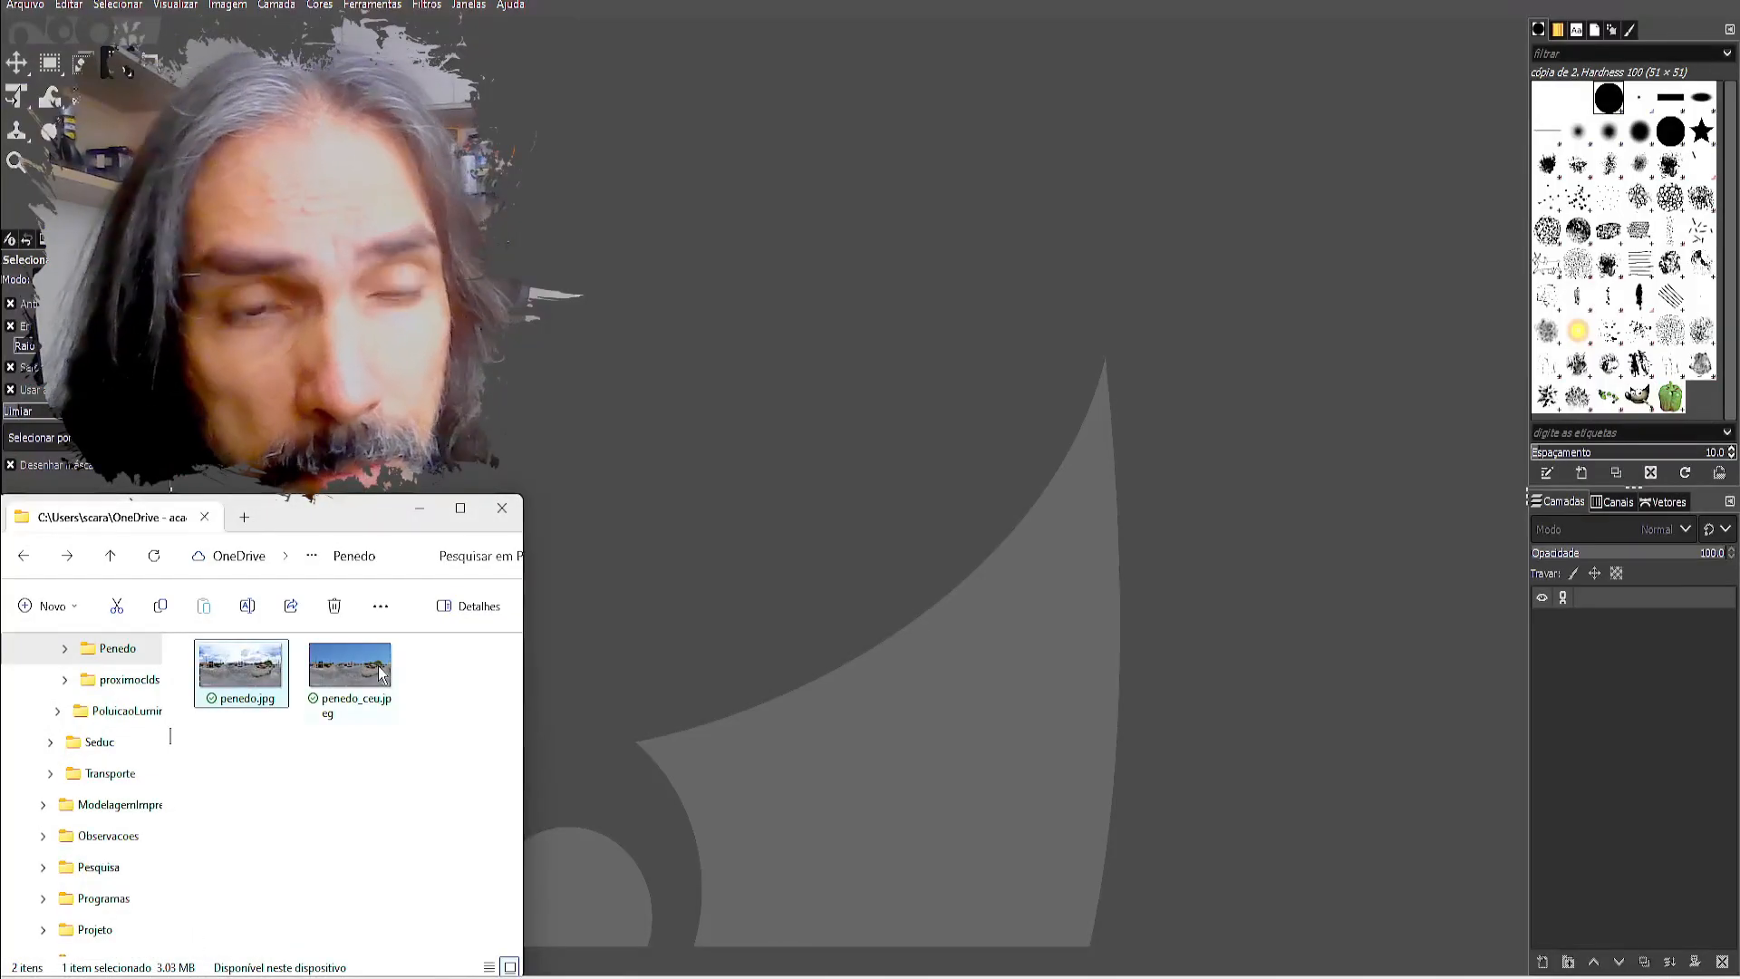
drag(378, 666, 804, 329)
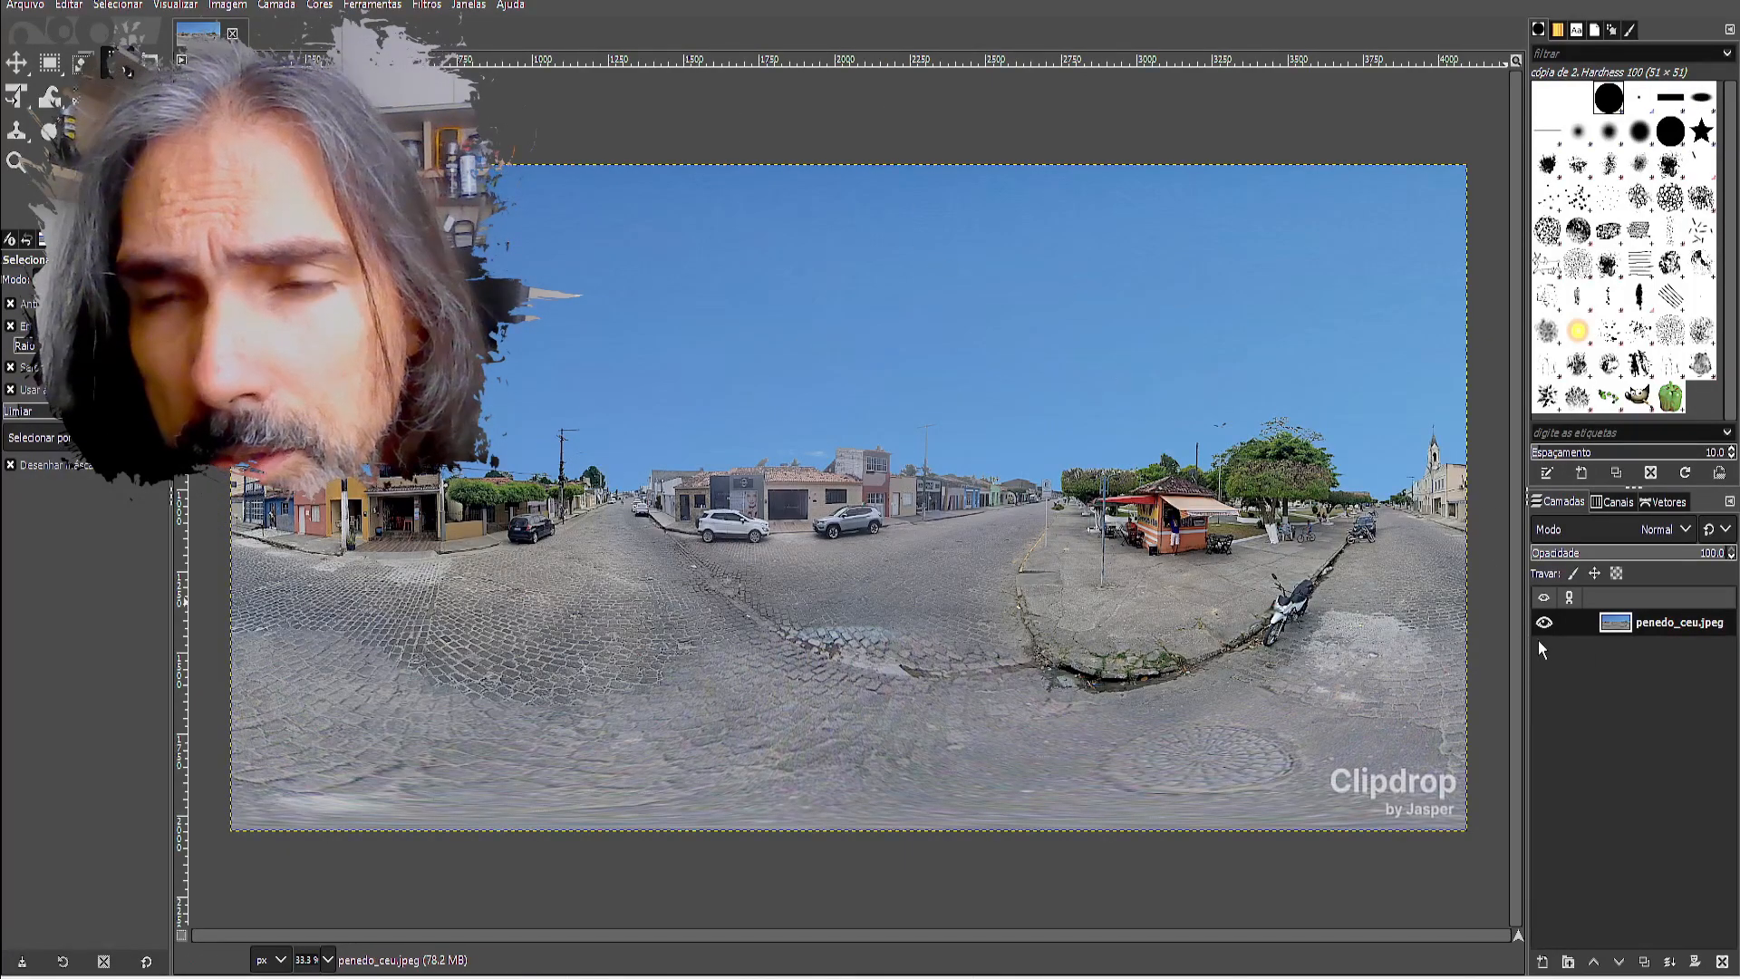
right_click(1637, 625)
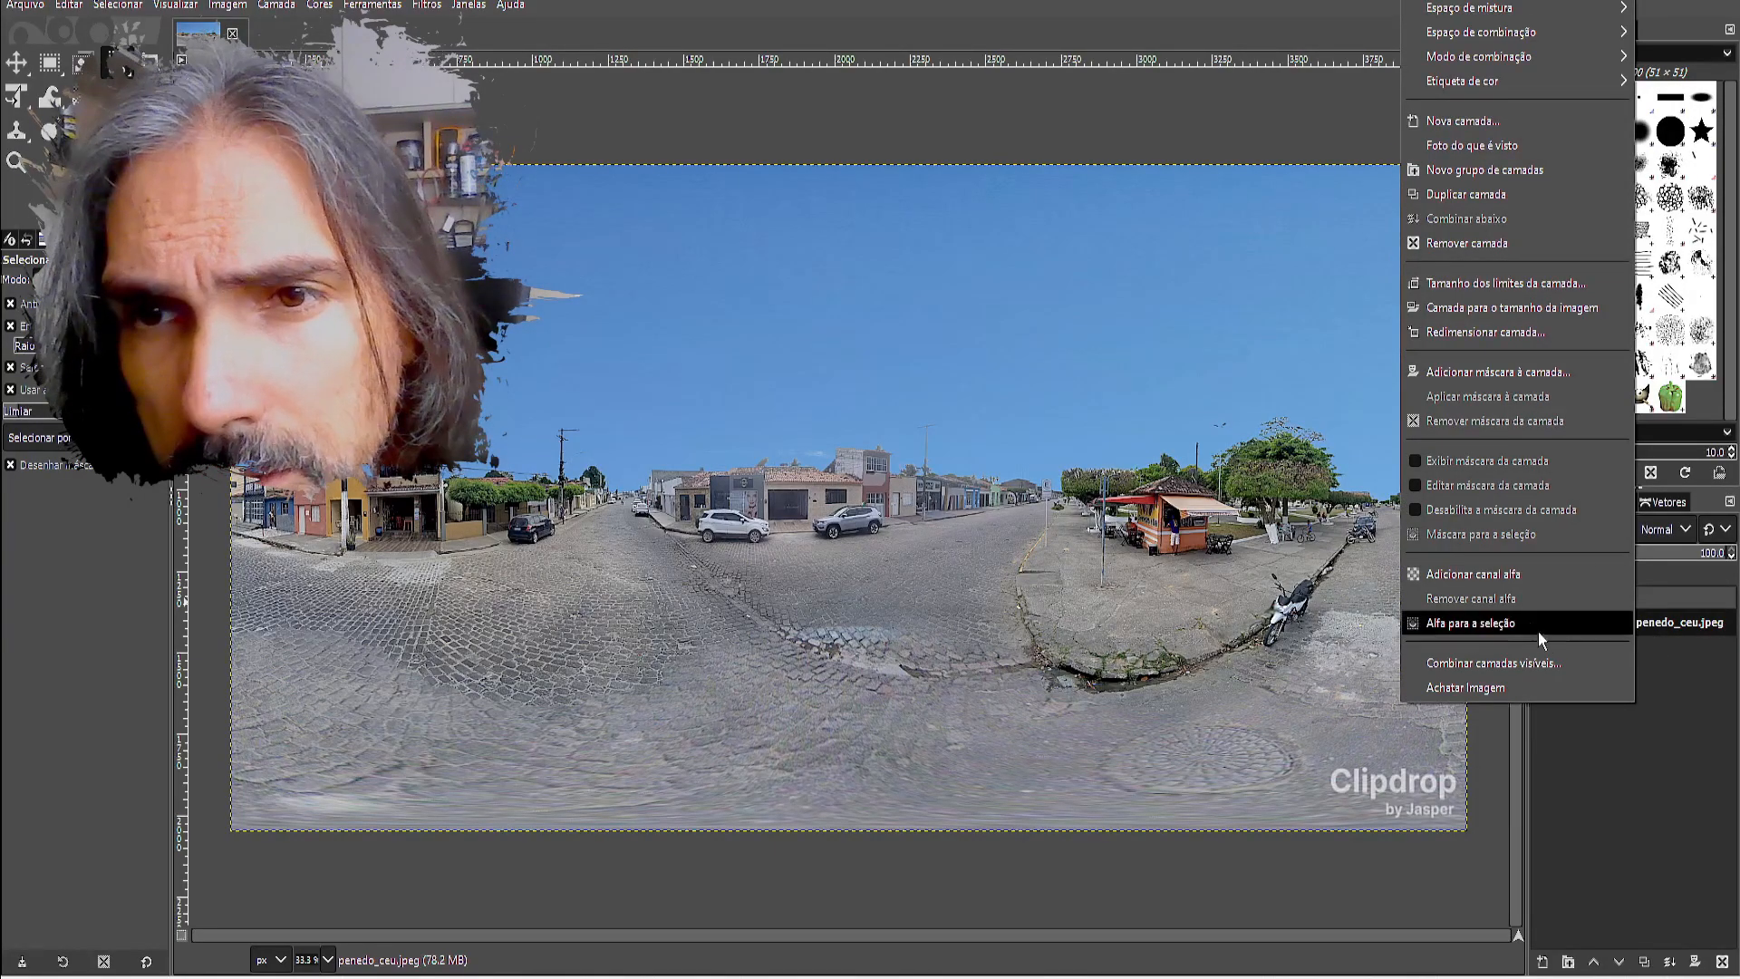
click(1510, 576)
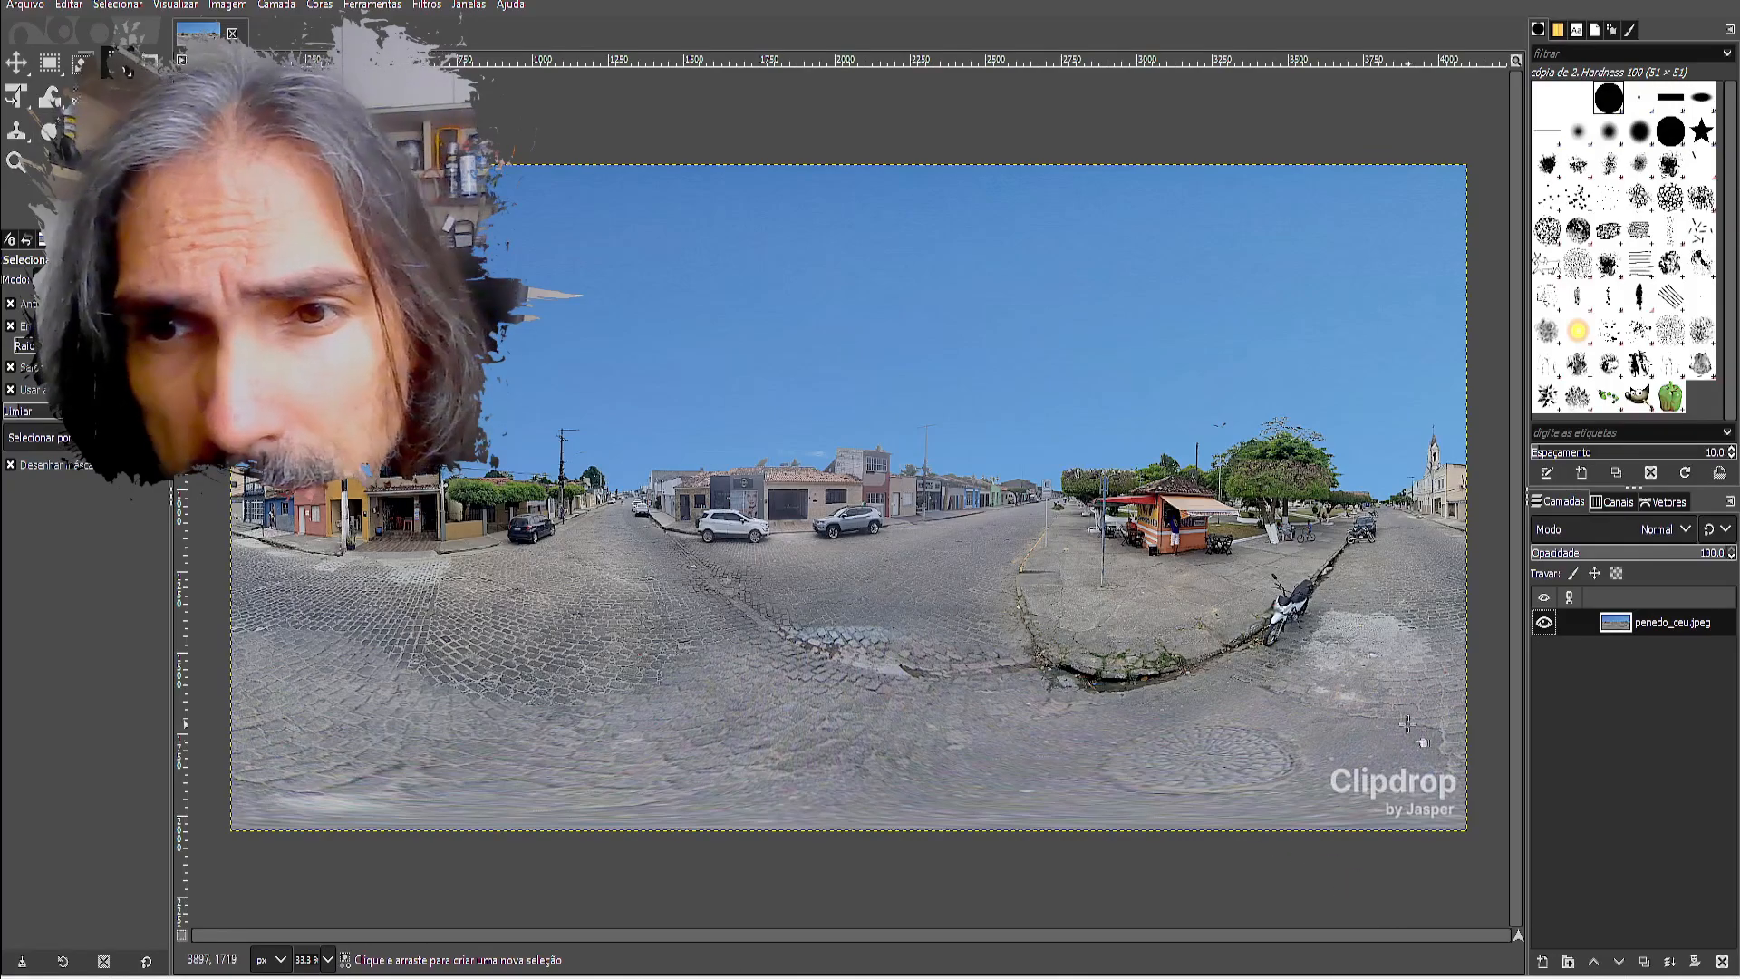
Step: Clone nearby pavement over the Clipdrop watermark in the lower-right corner
click(15, 132)
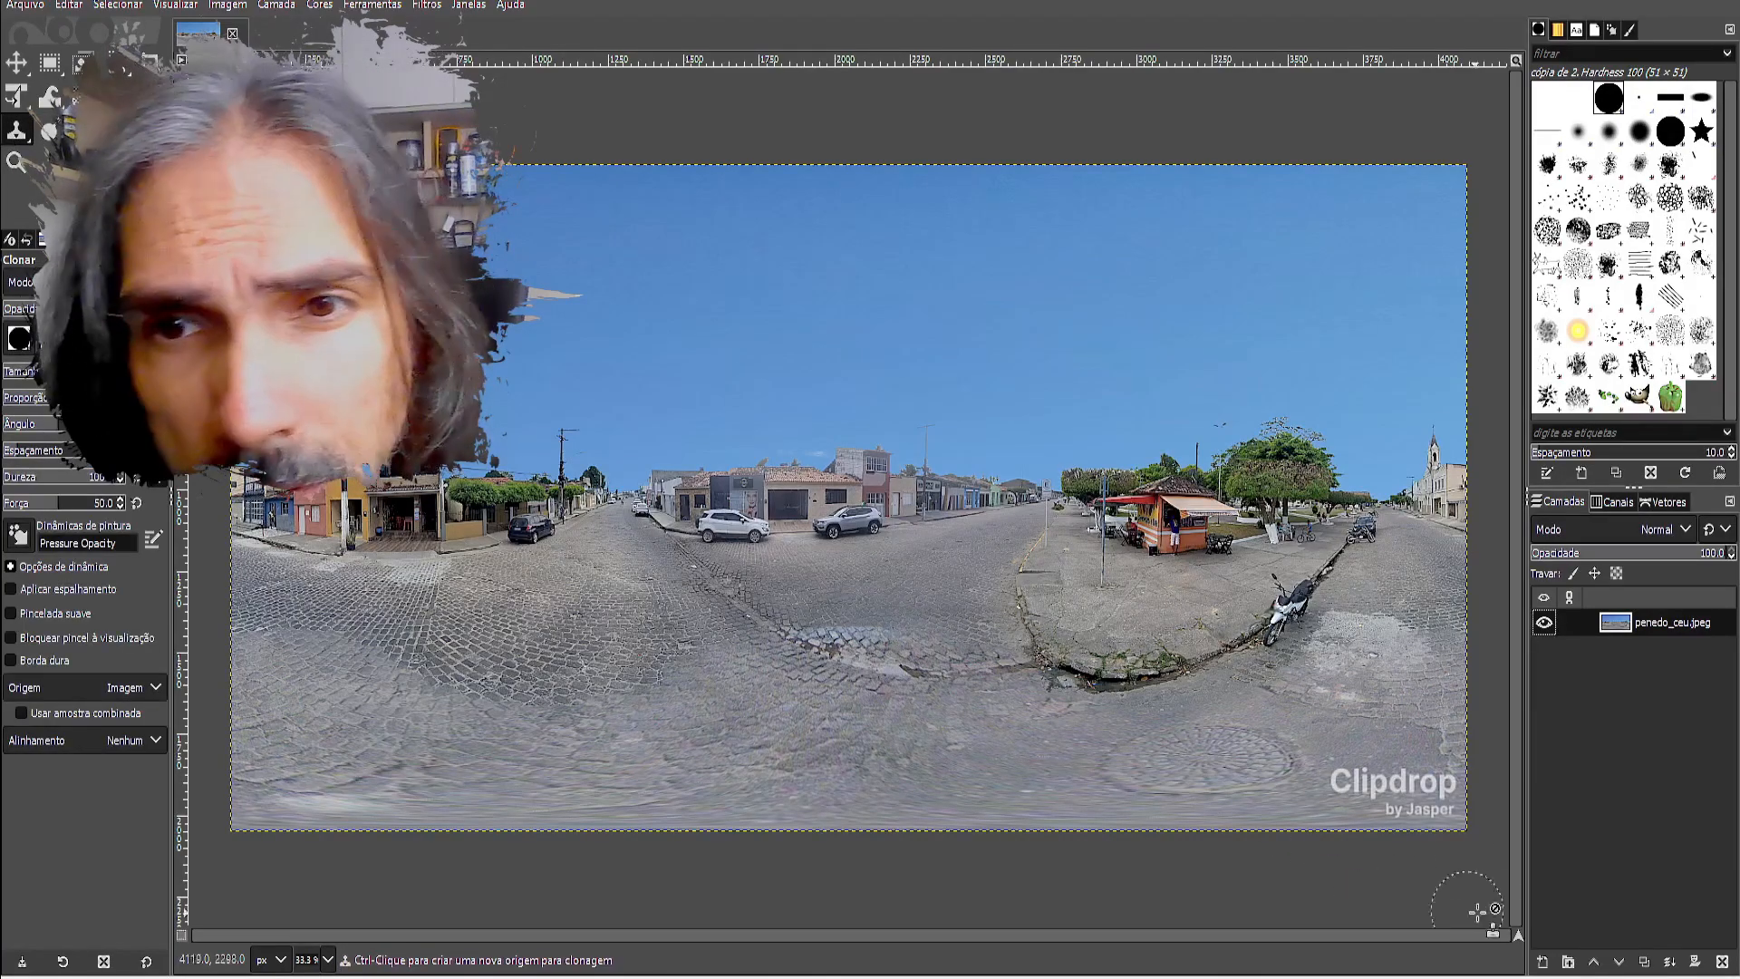
ctrl+click(1353, 707)
drag(1352, 785, 1378, 785)
click(1413, 790)
click(1438, 786)
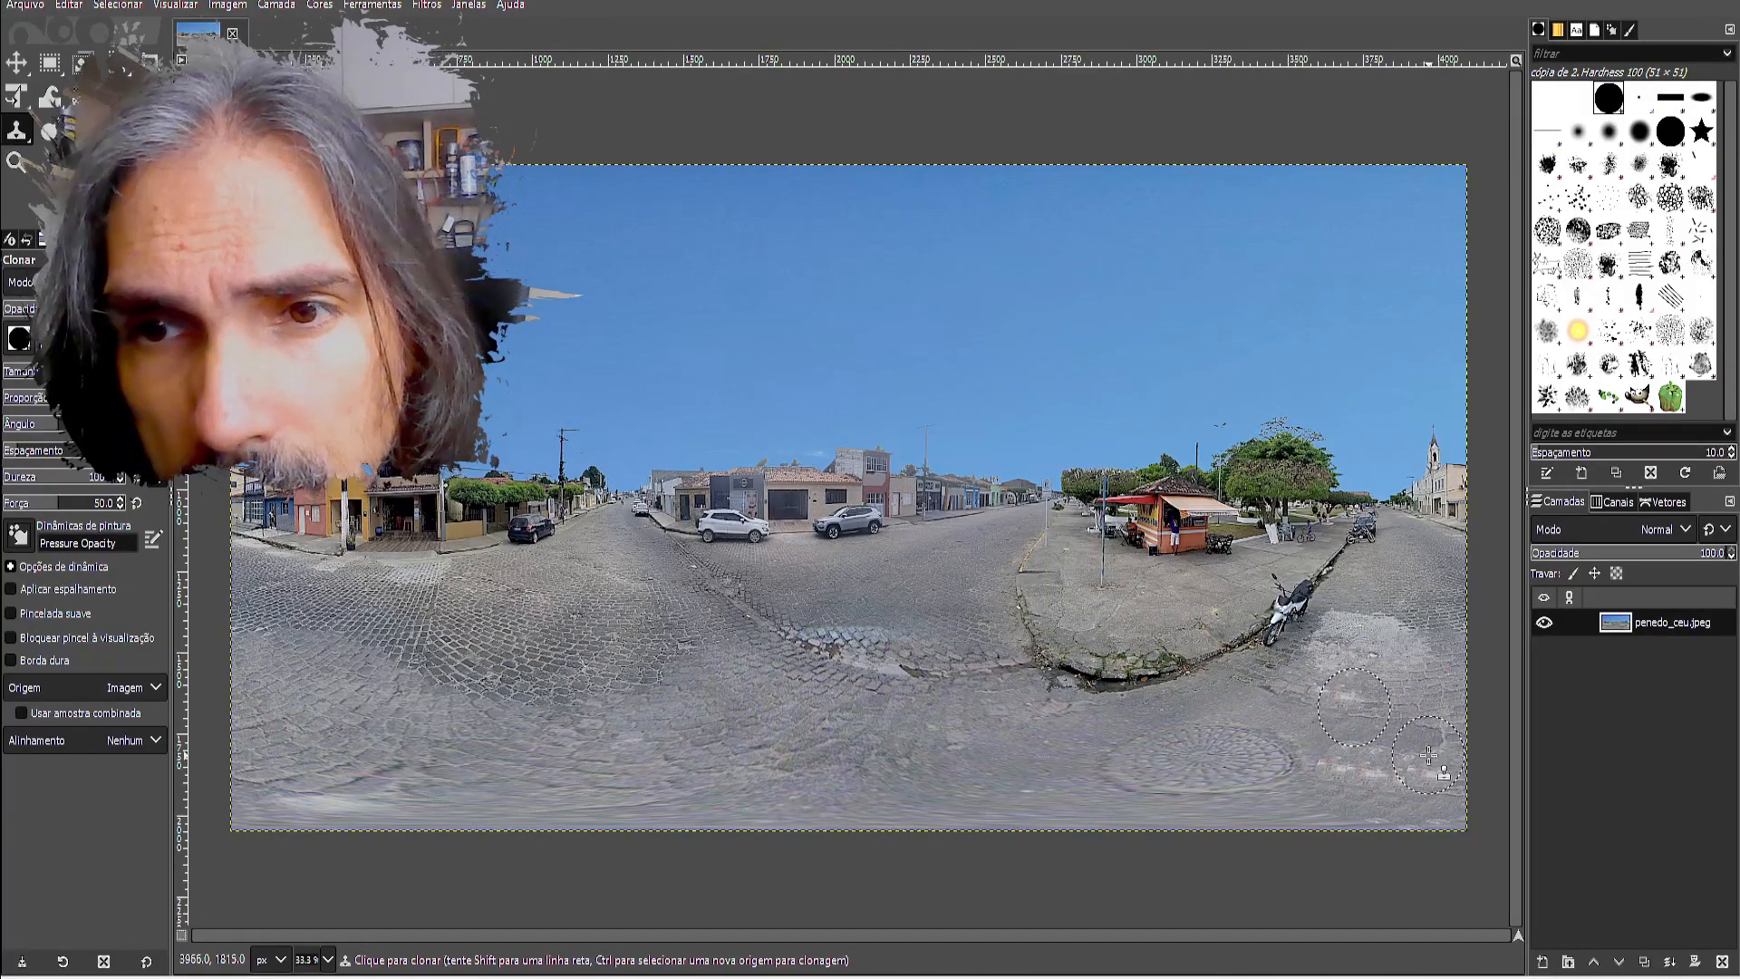
click(1426, 758)
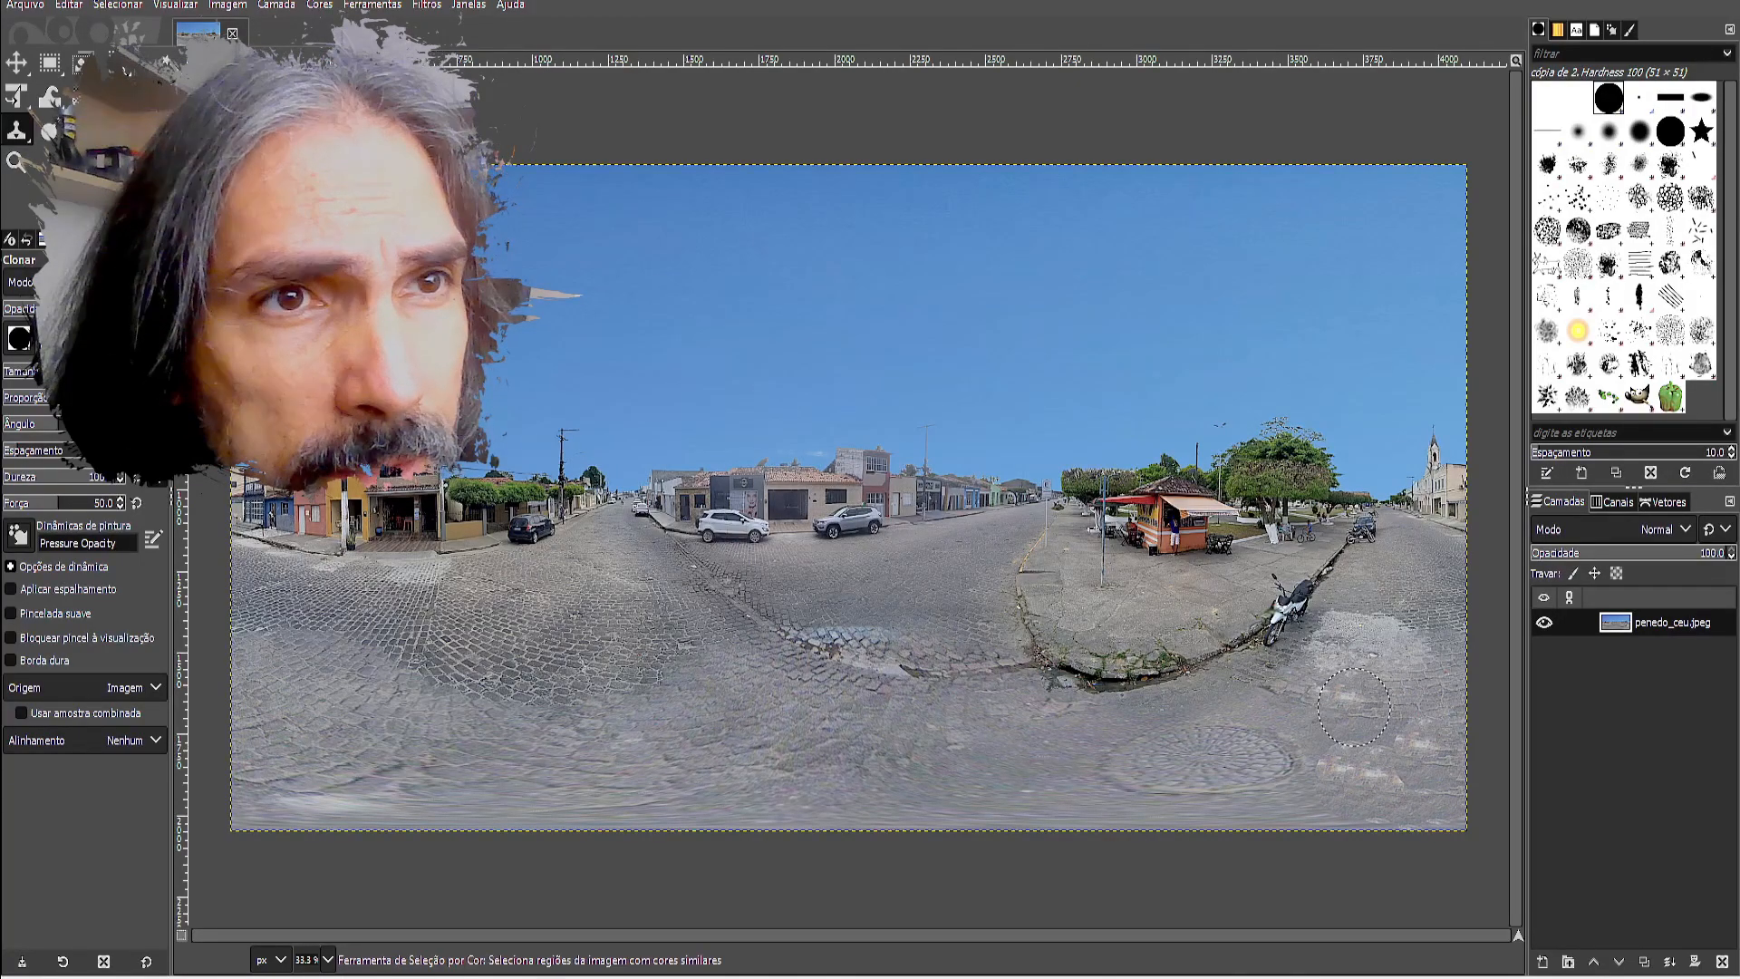
Step: Select the blue sky with Select by Color and delete it to transparency
click(118, 63)
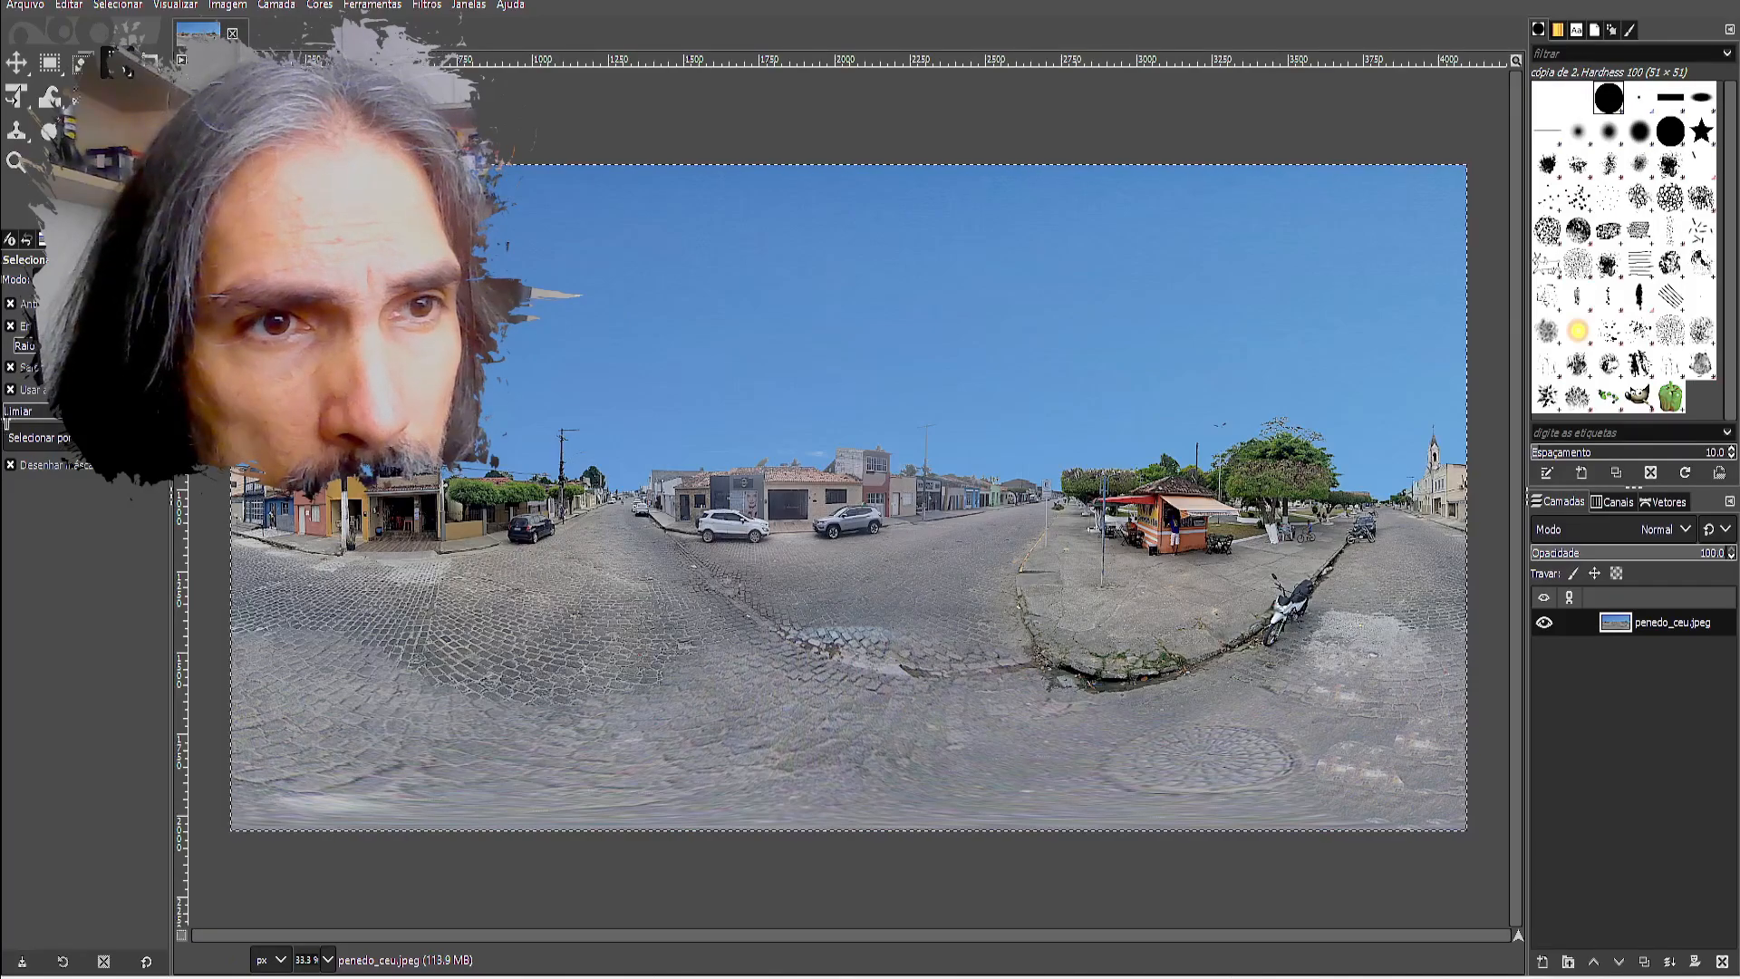
click(535, 327)
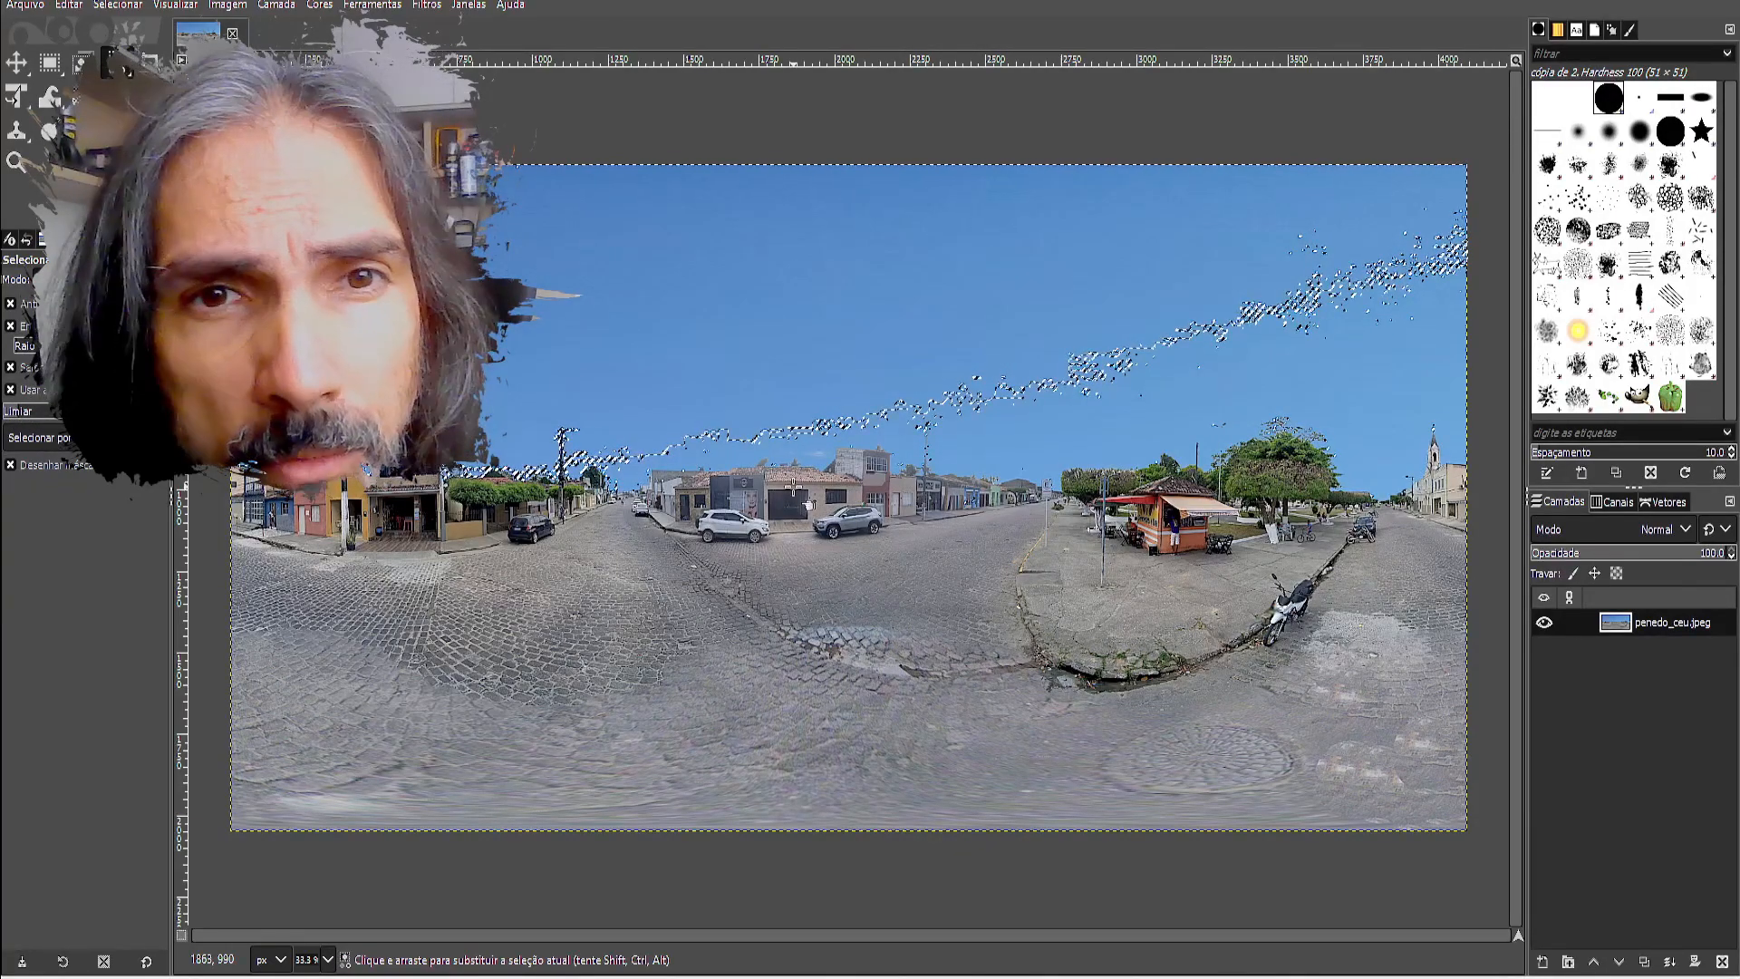
click(917, 337)
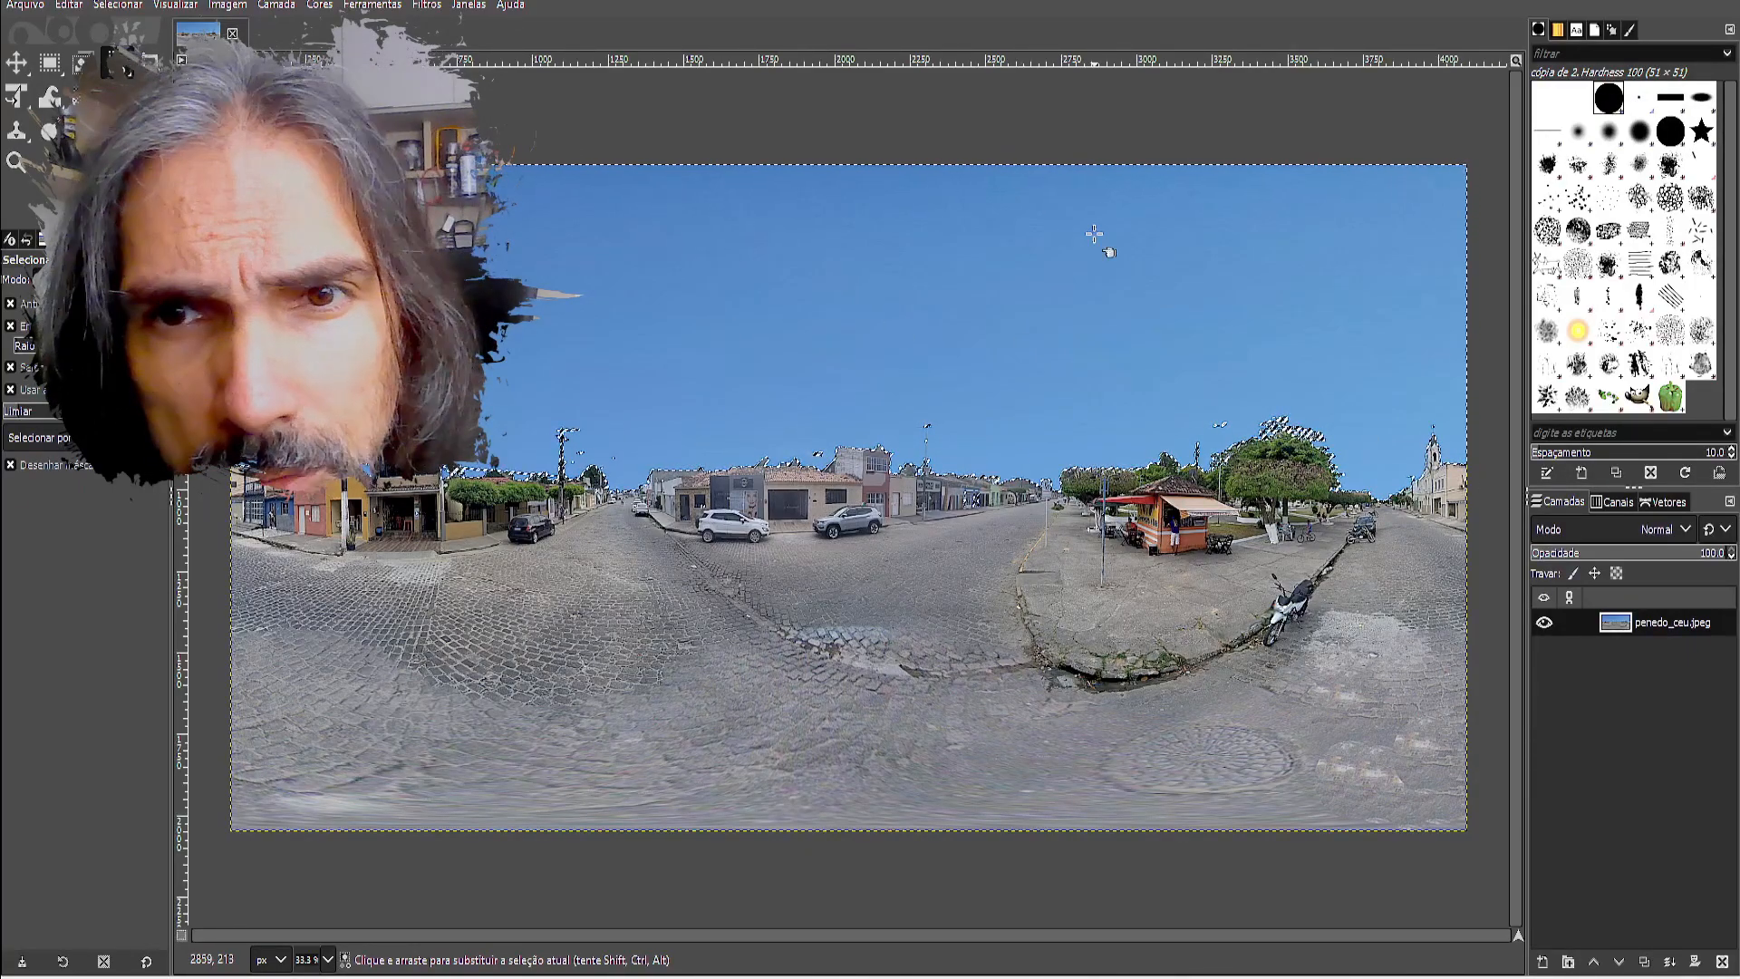
key(Delete)
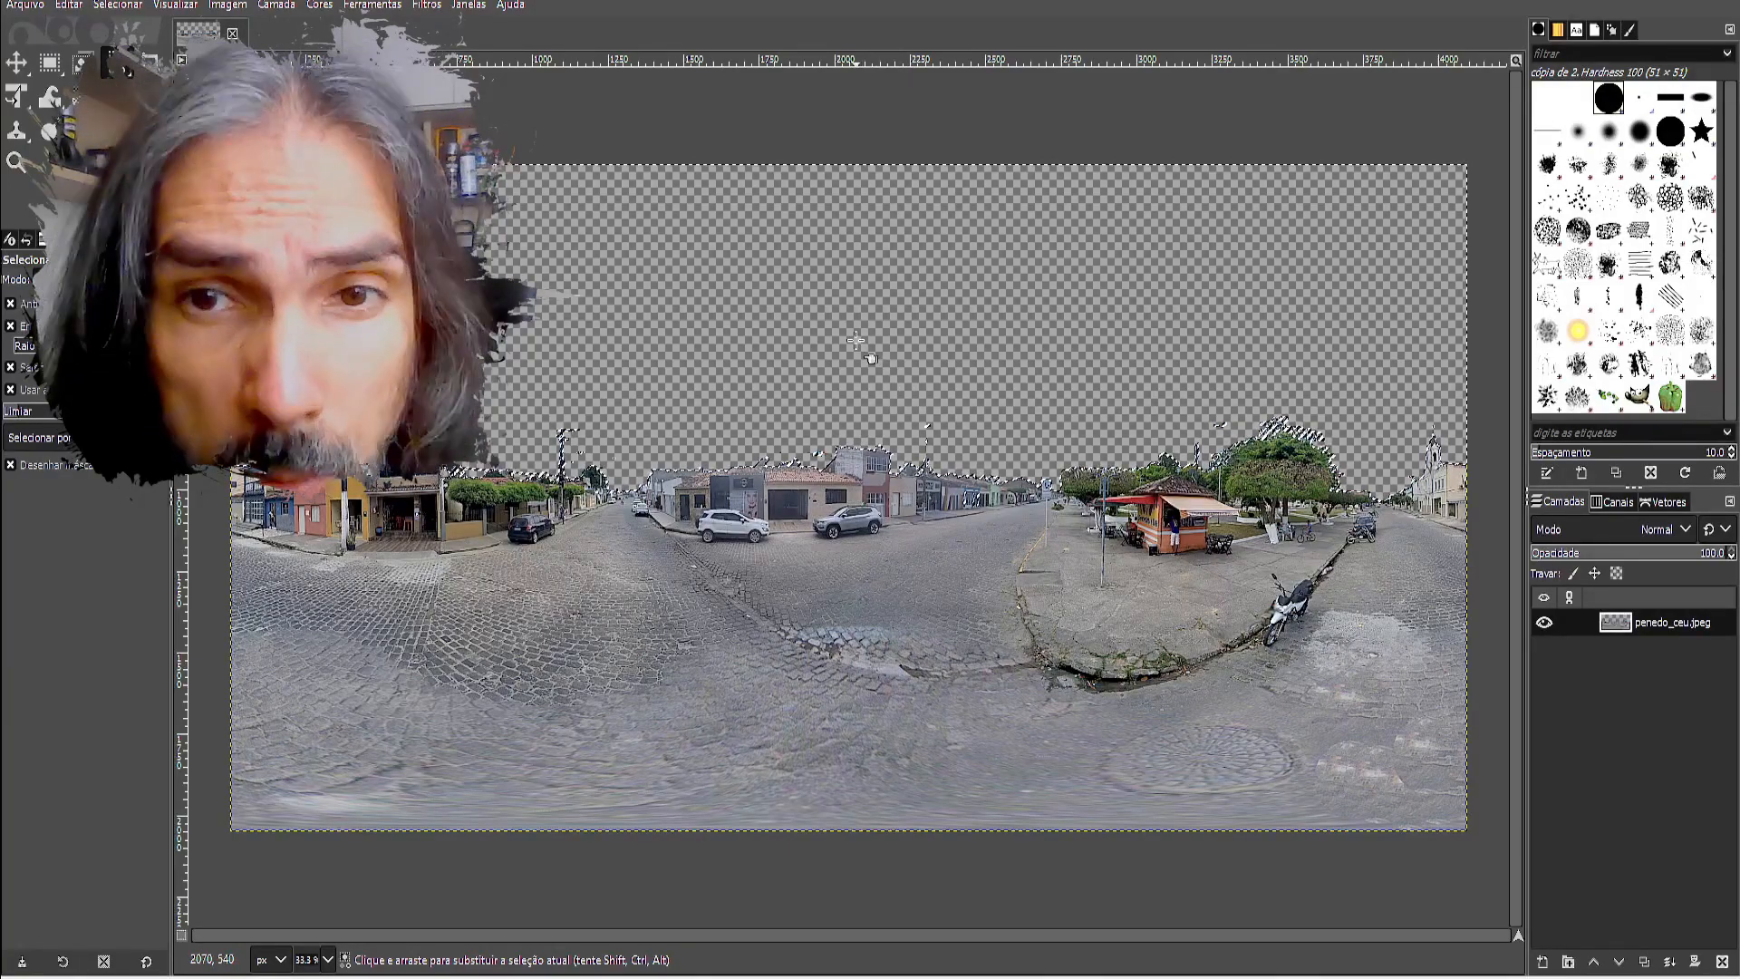
Step: Export the image as PNG named penedo_transparente.png with default PNG options
click(24, 6)
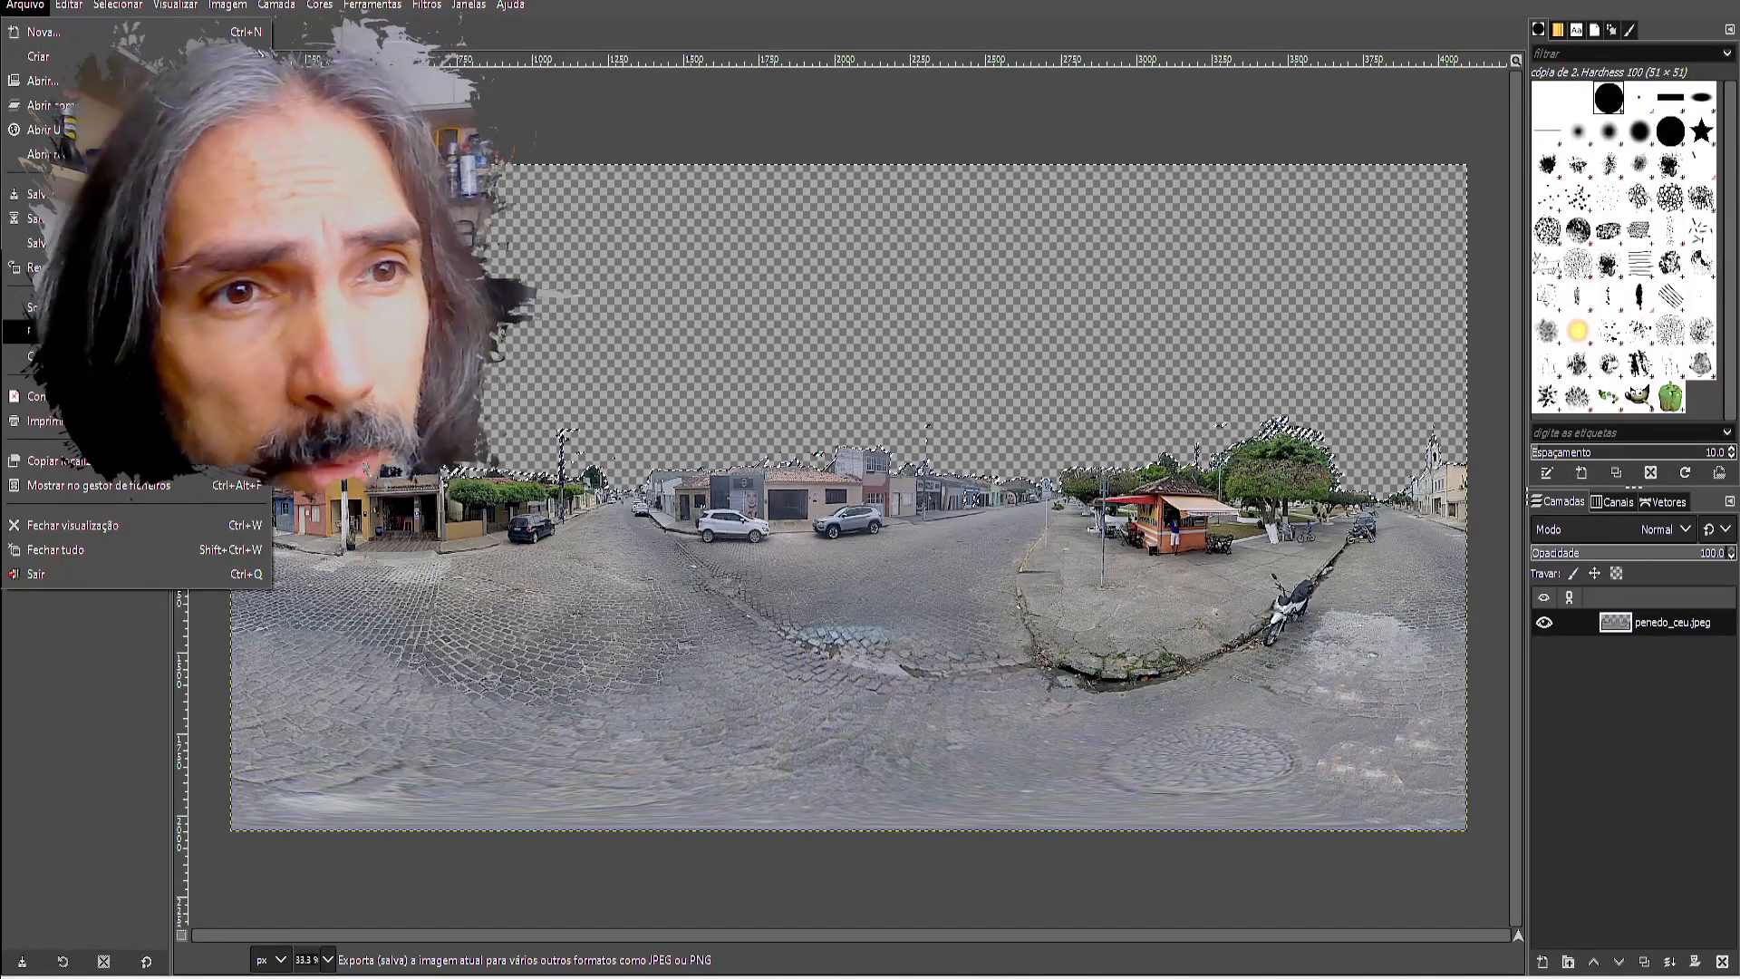
click(55, 332)
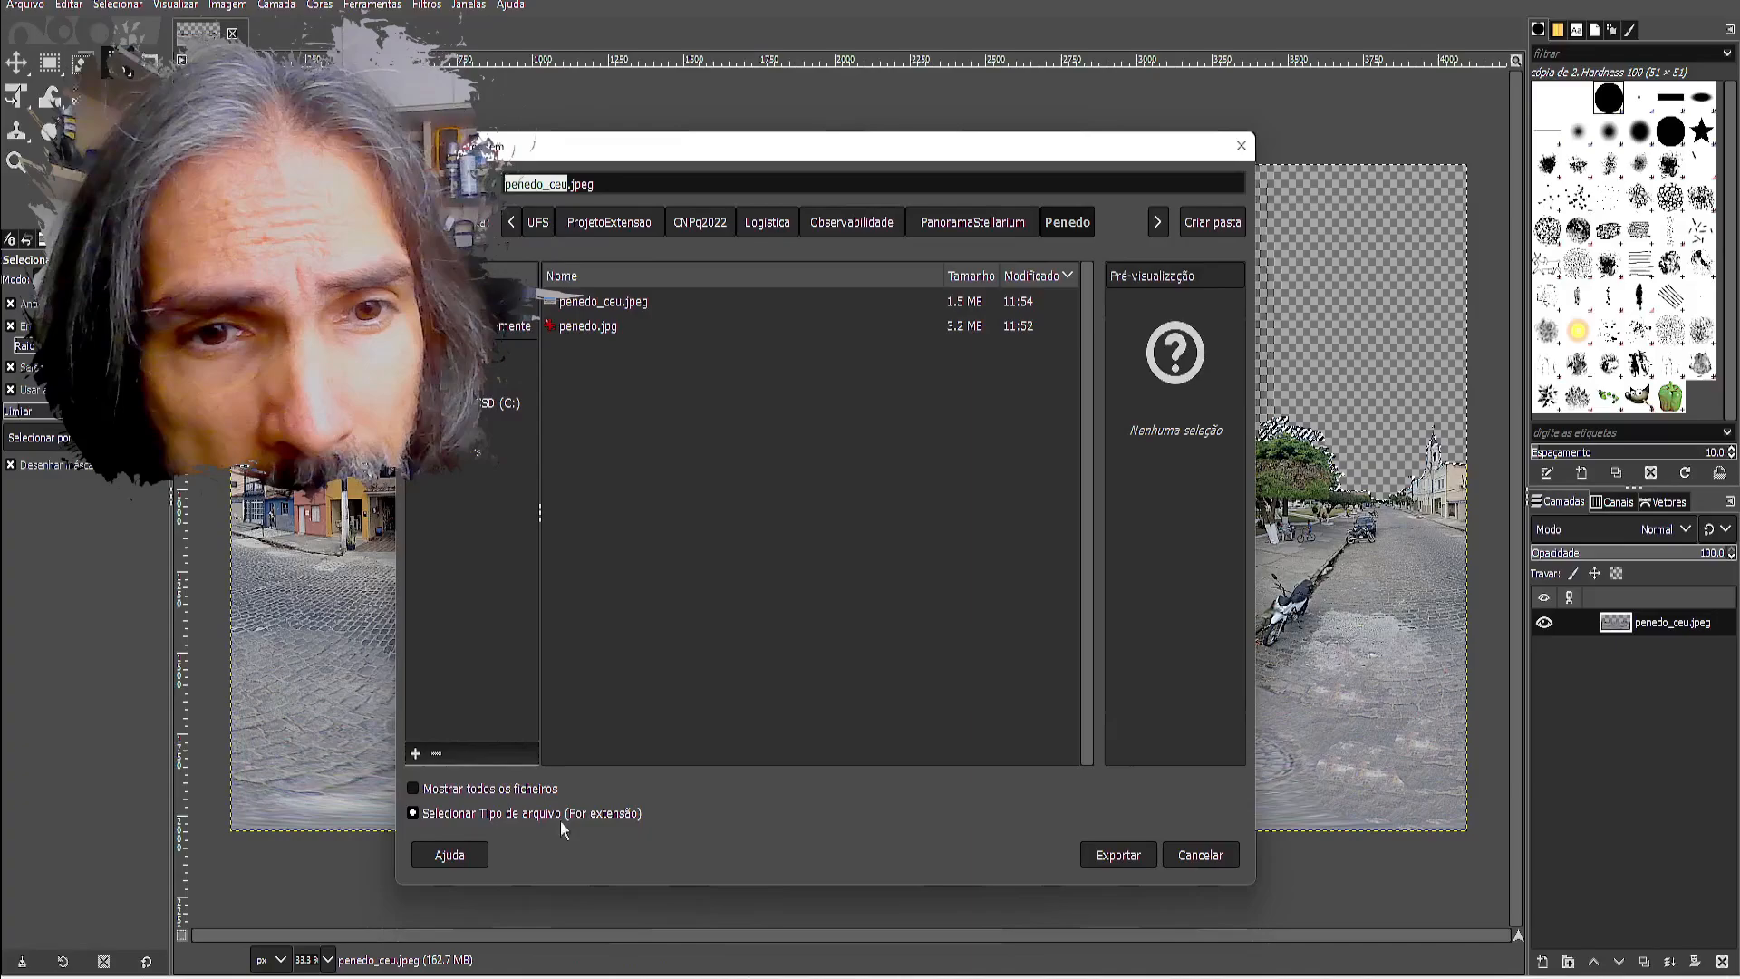
click(574, 812)
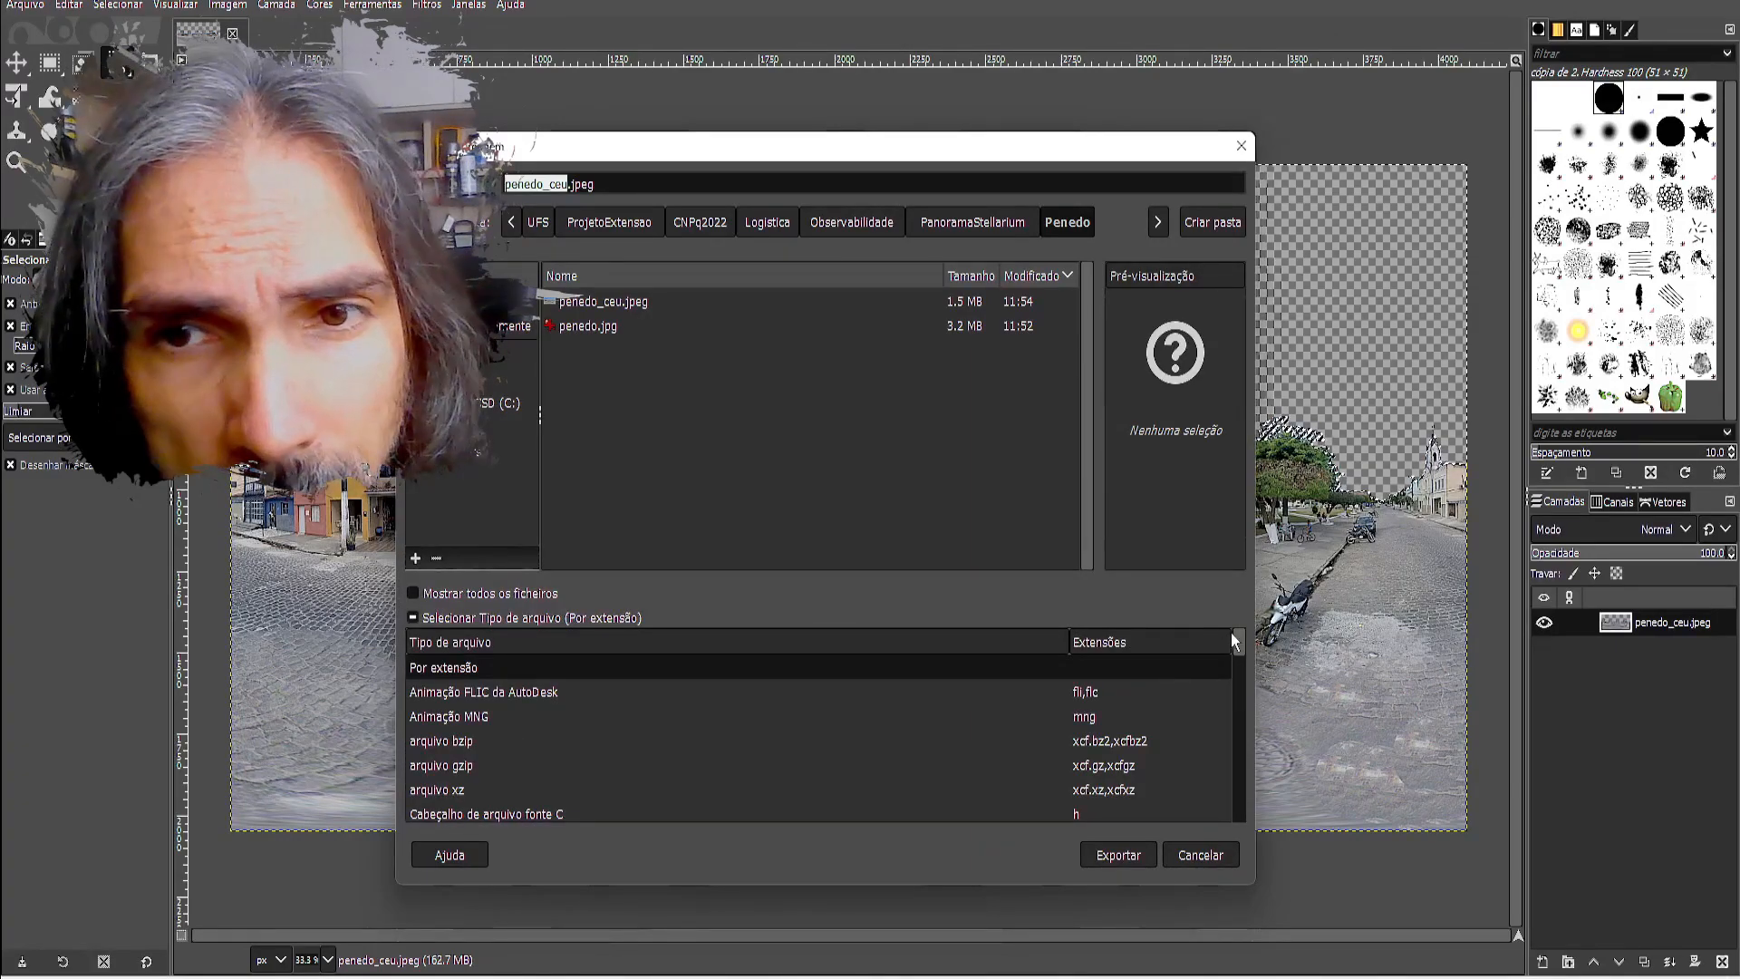
drag(1232, 642, 1241, 753)
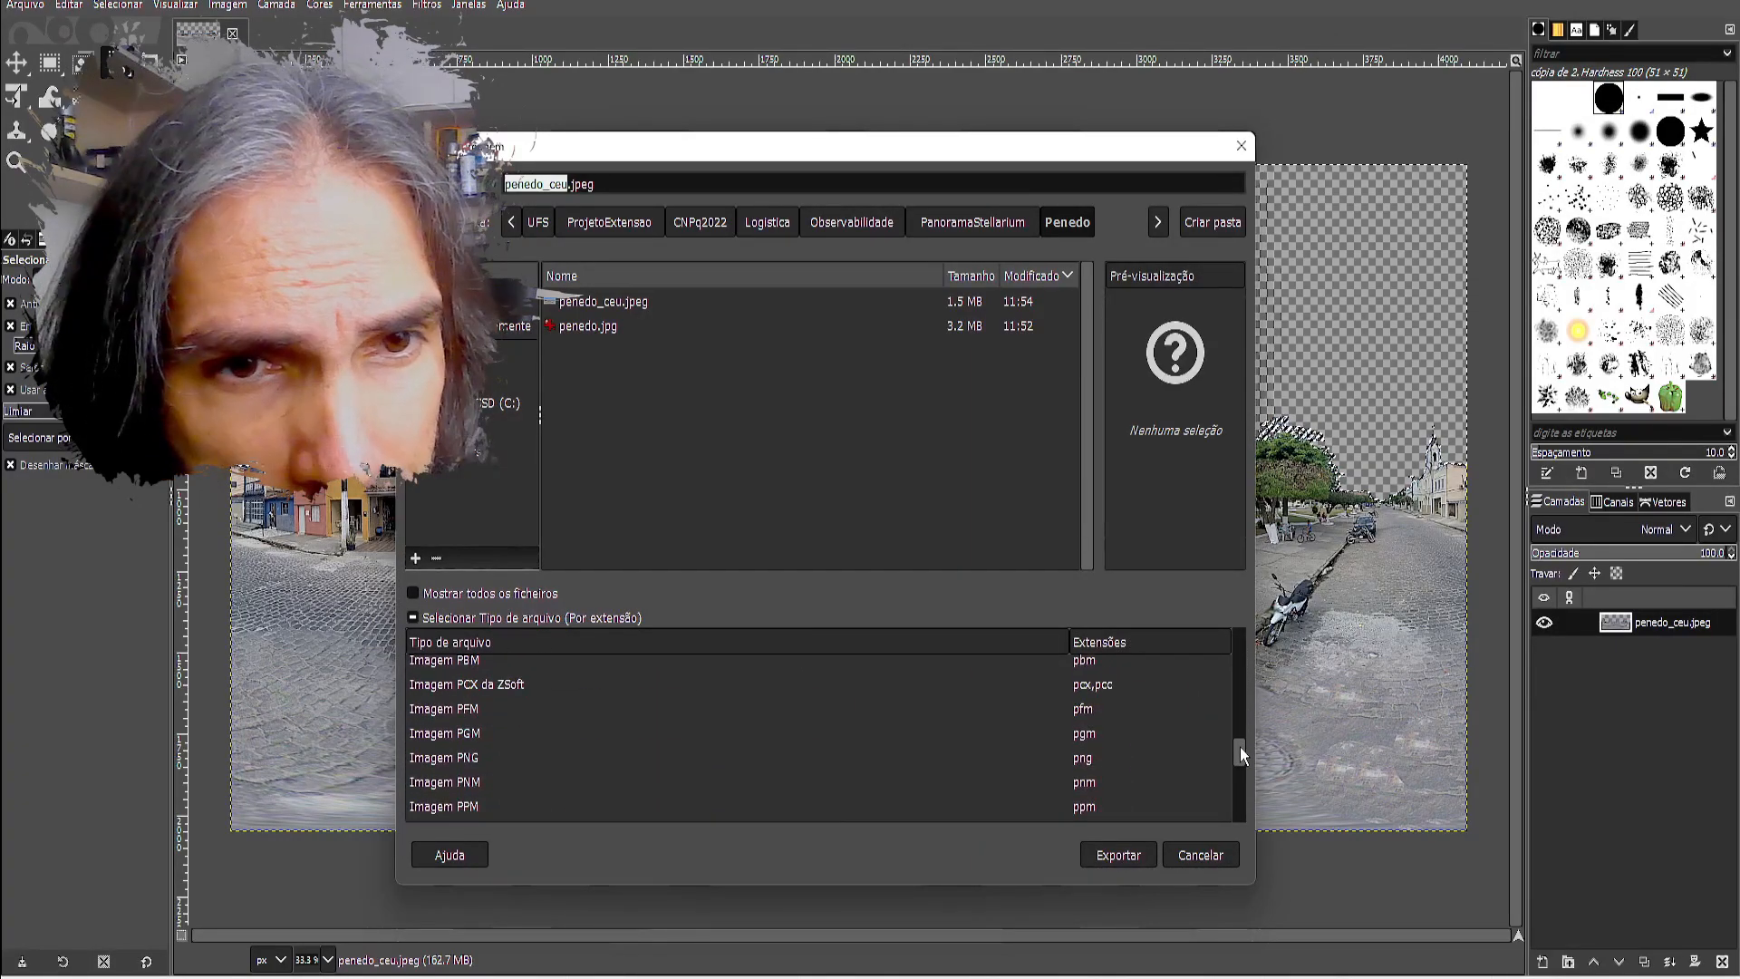
click(473, 759)
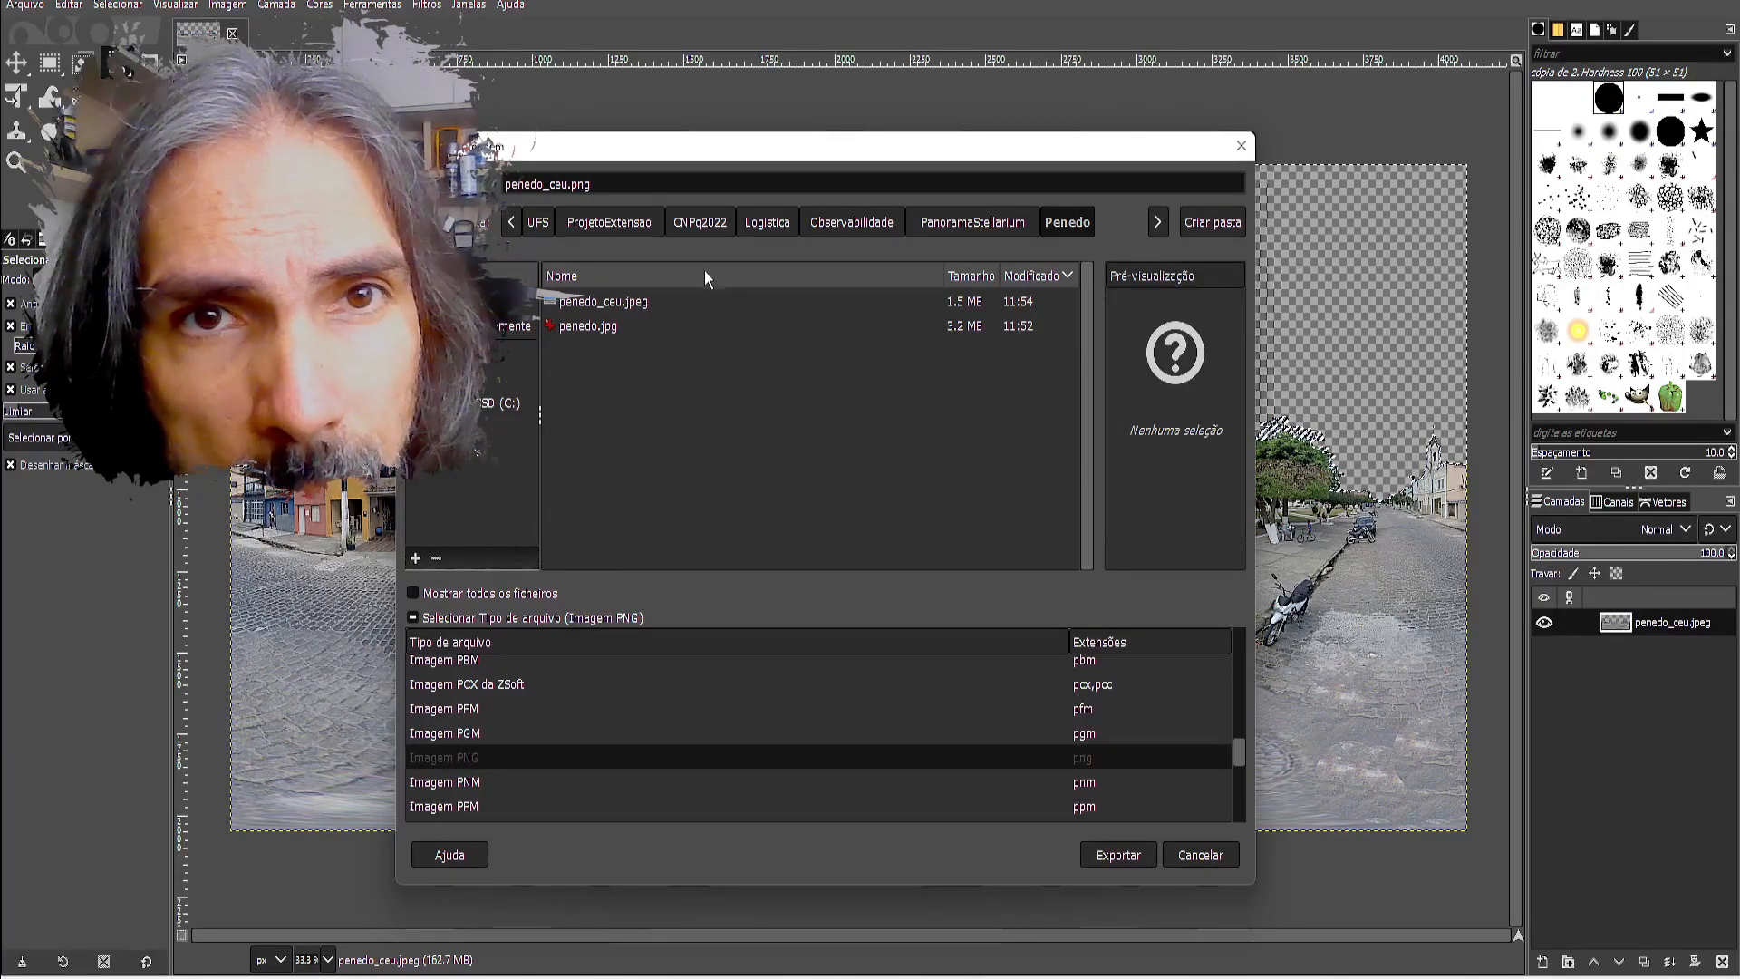
click(552, 184)
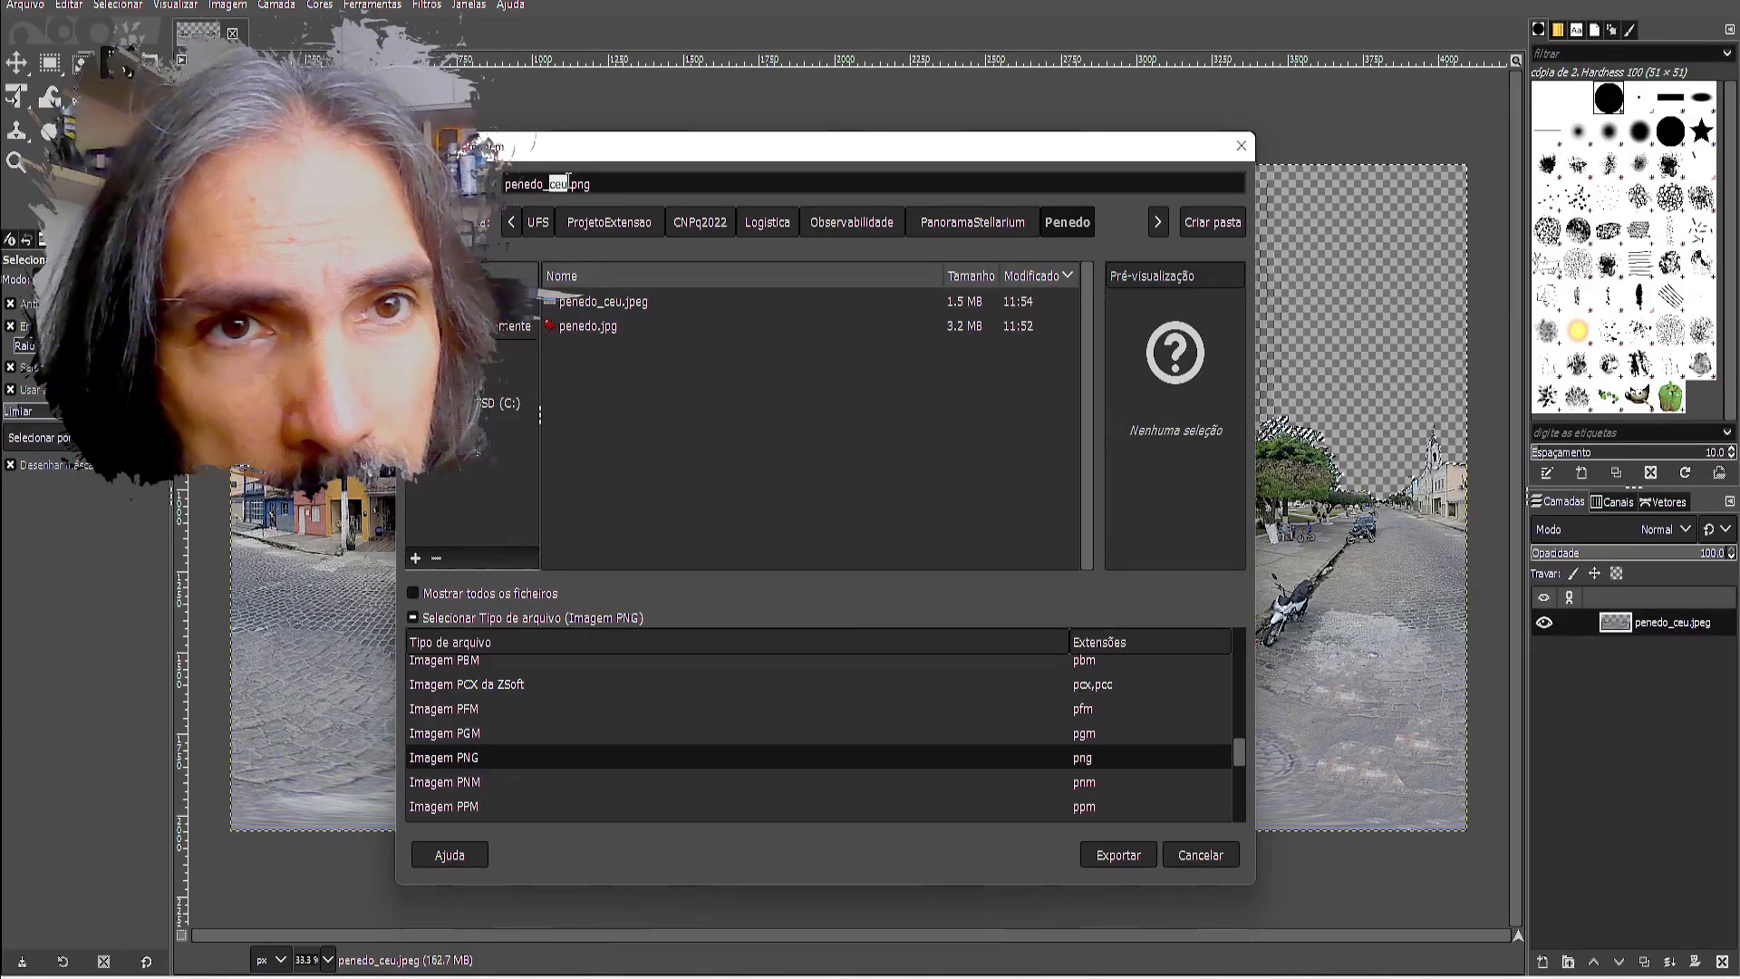
text(transpa)
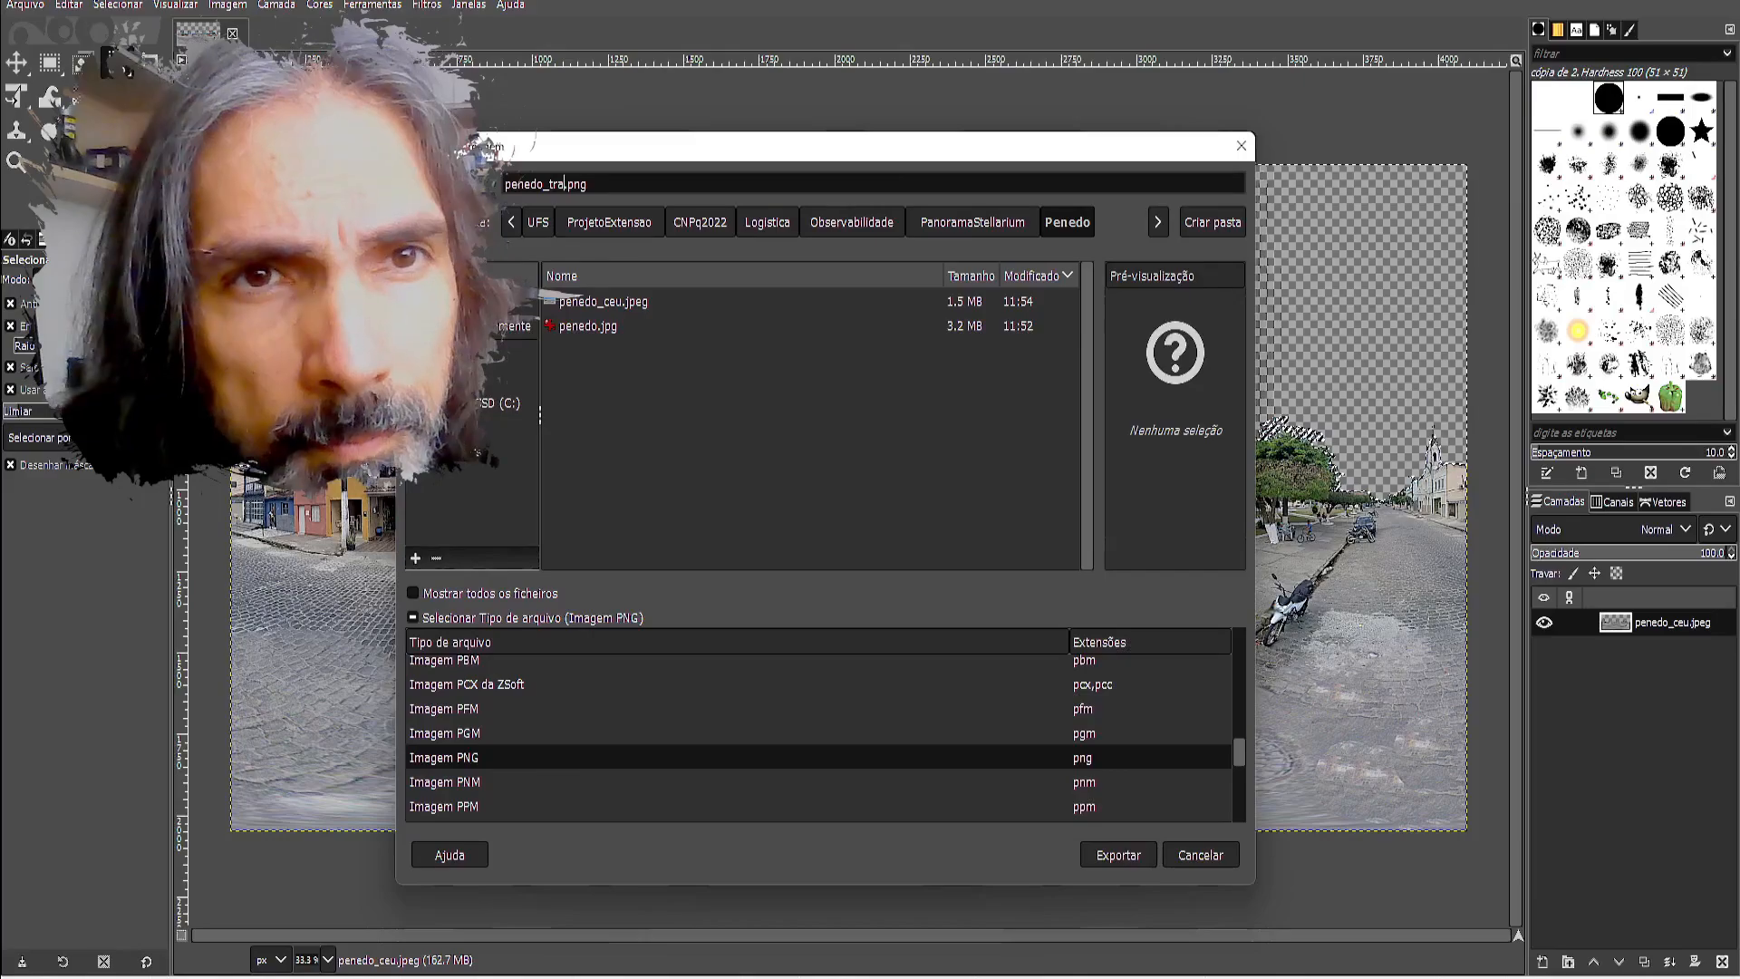
text(rente)
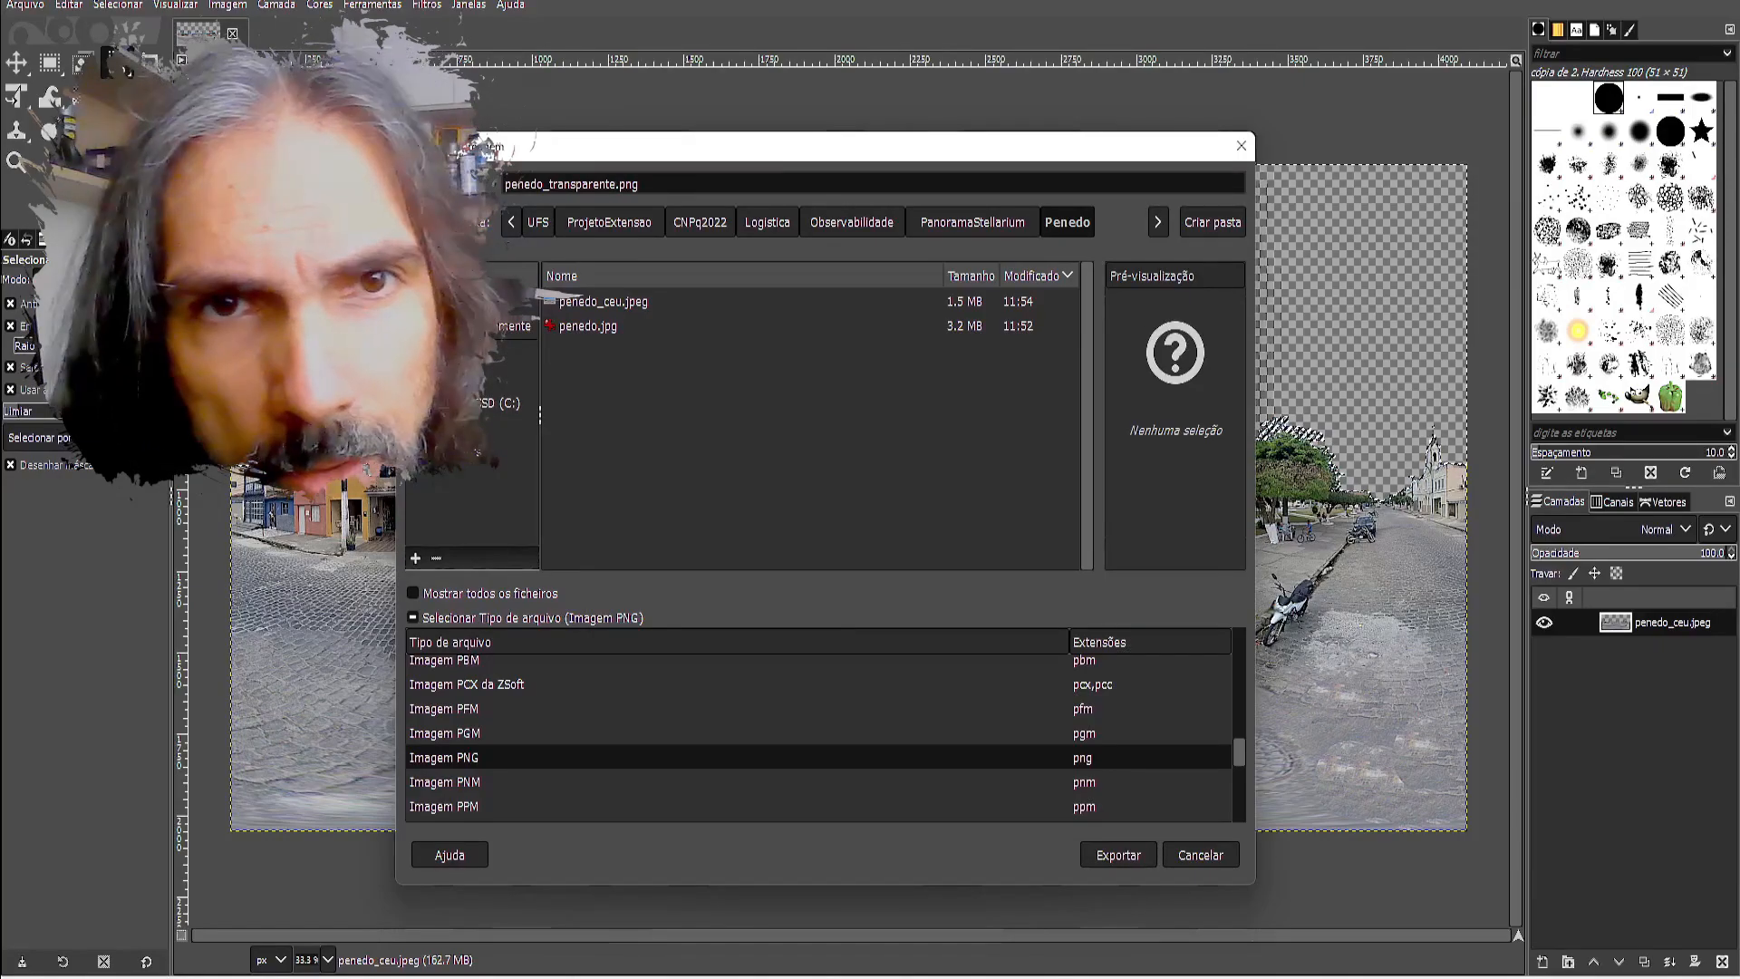
click(1118, 852)
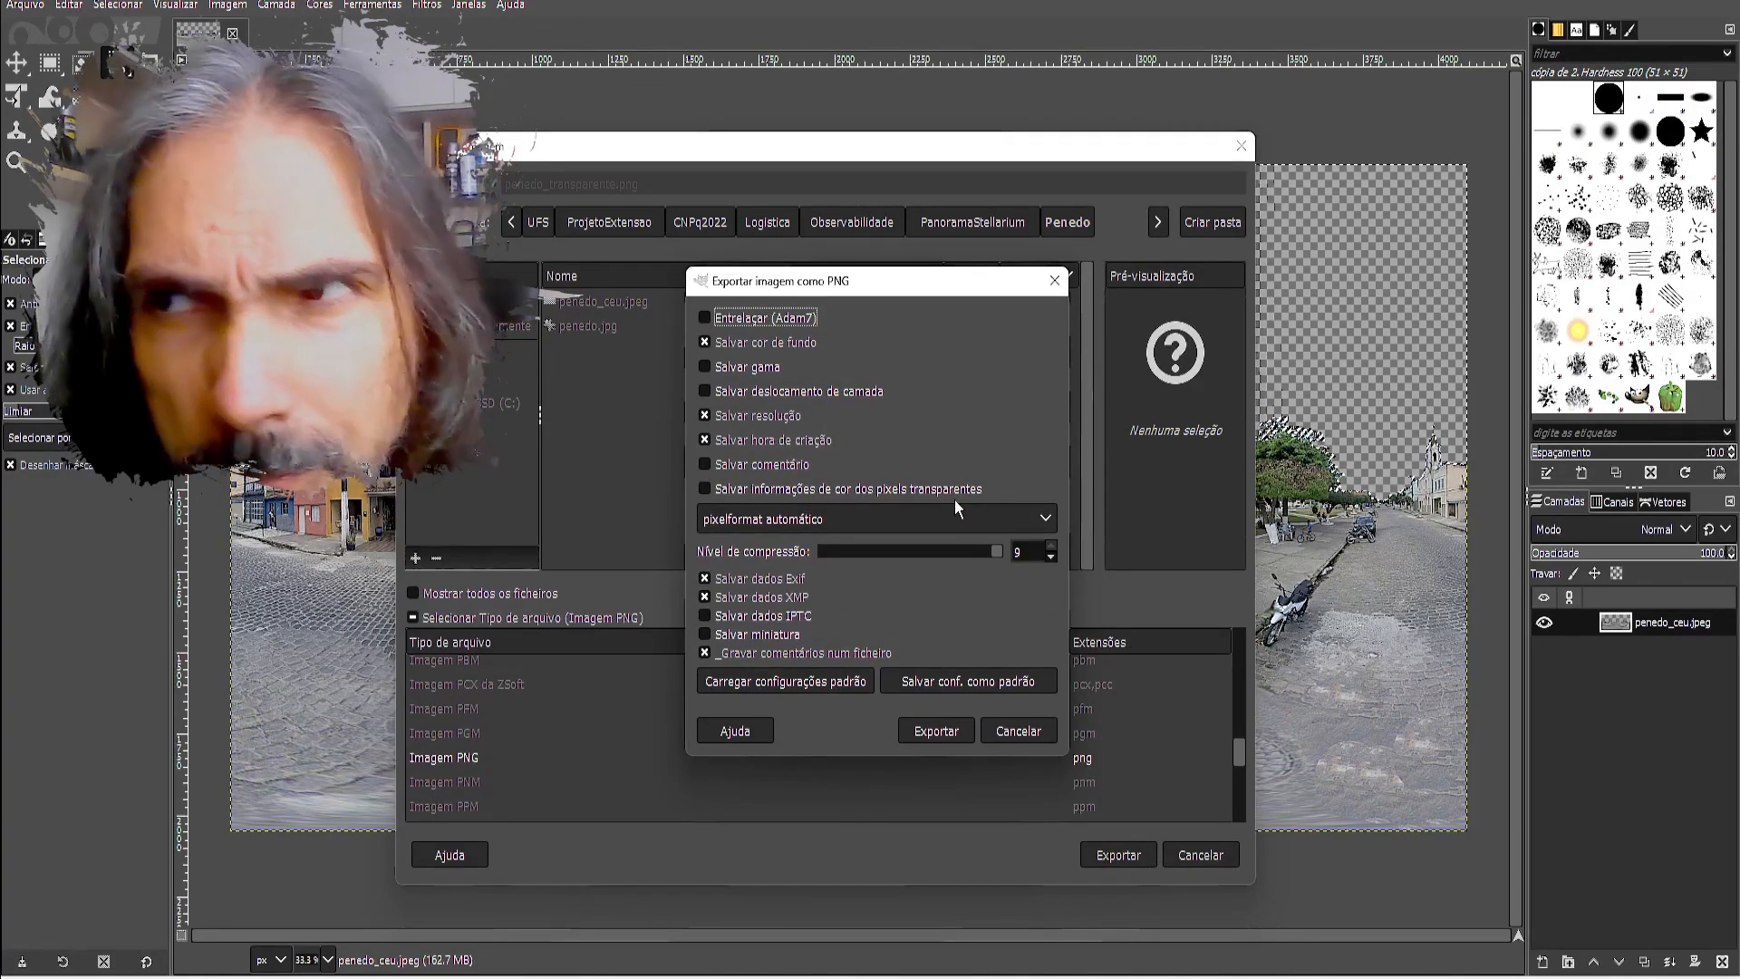
click(926, 732)
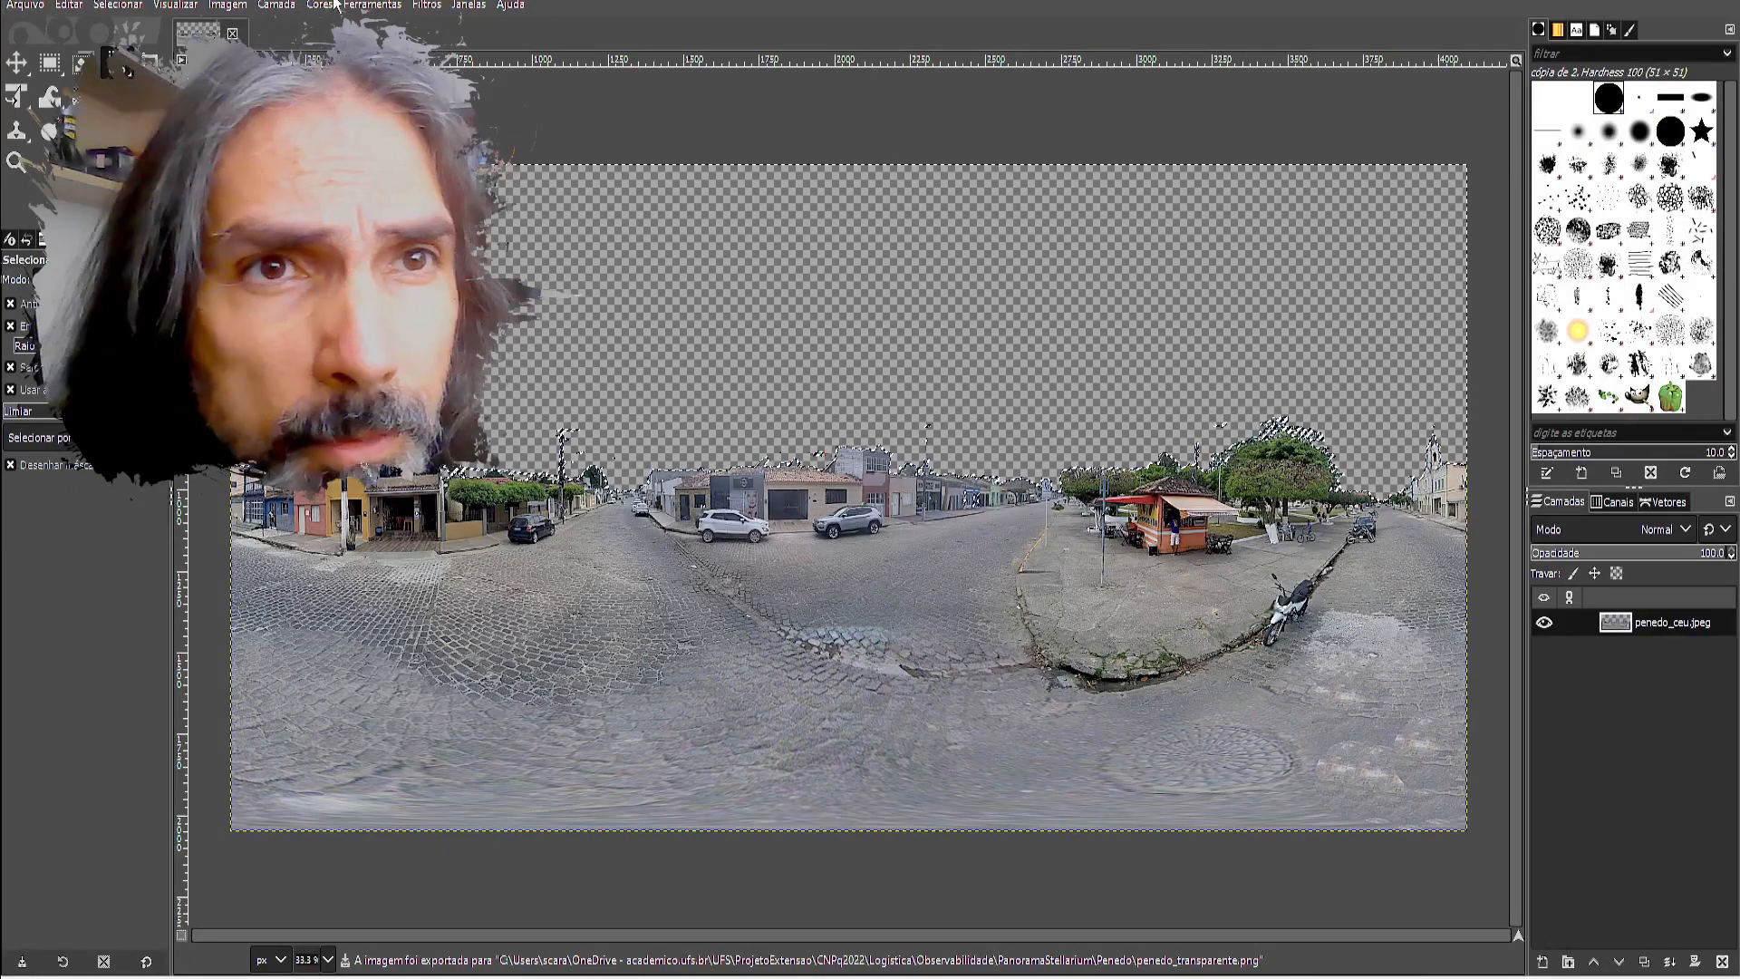
Step: Verify twice in the scaling dialog that the size is 4096 × 2048, cancel, and quit GIMP
click(273, 7)
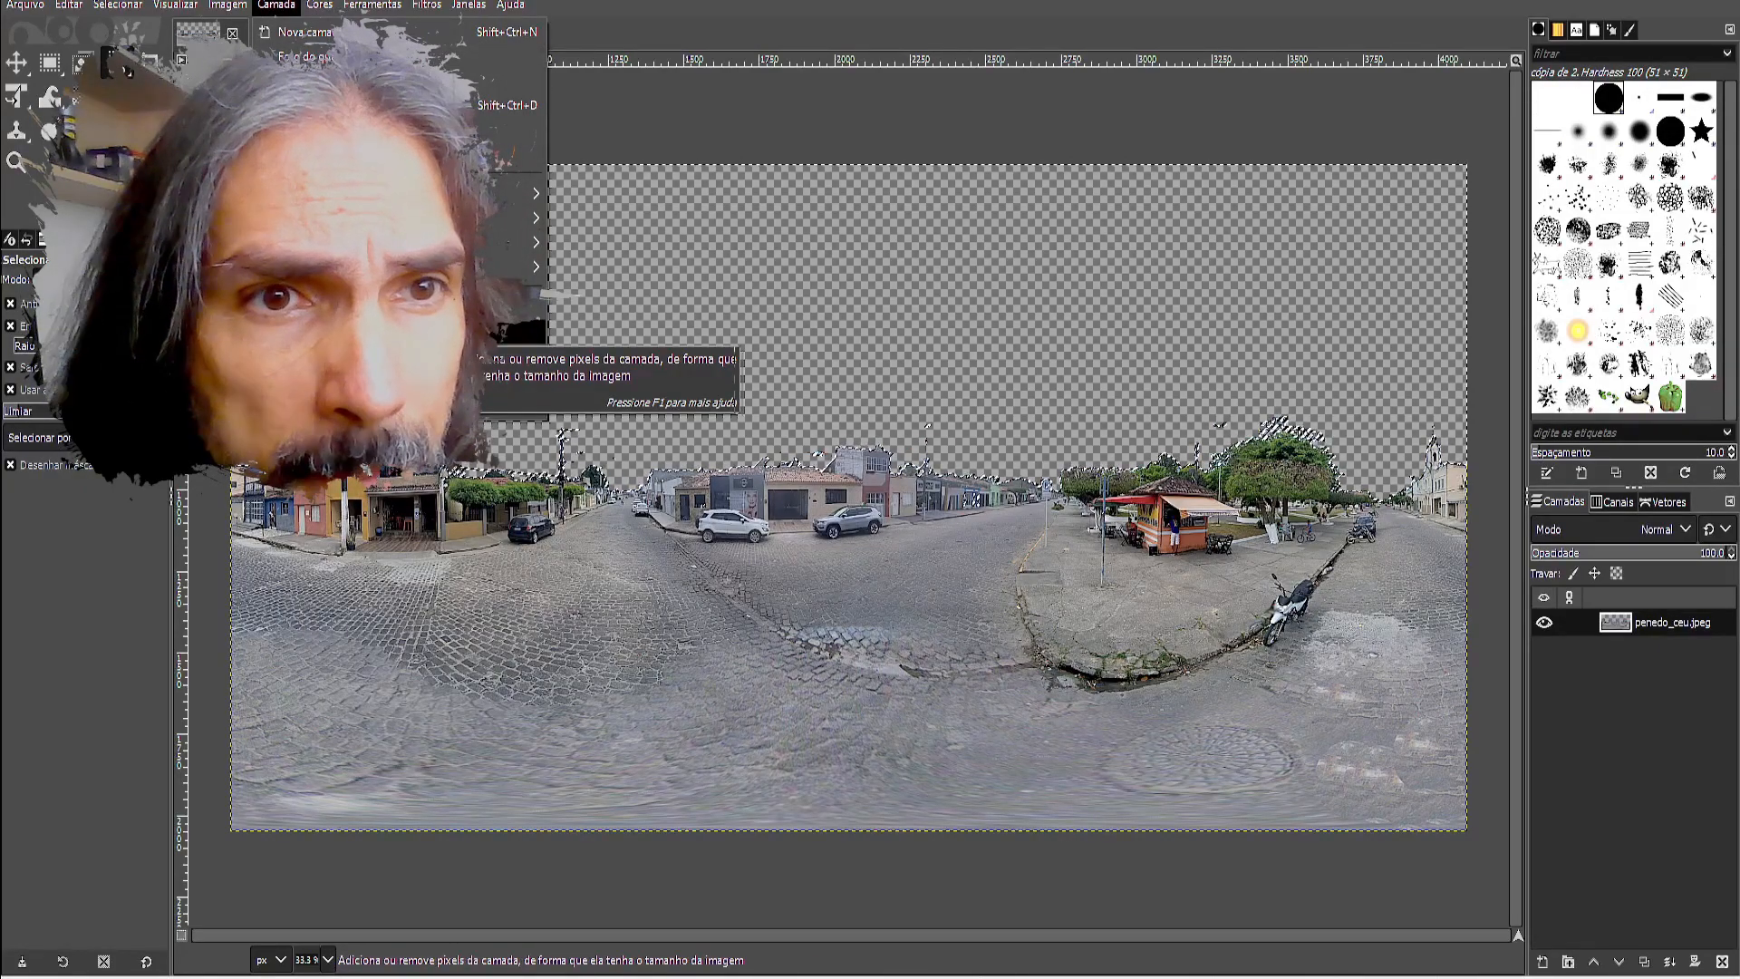
click(471, 352)
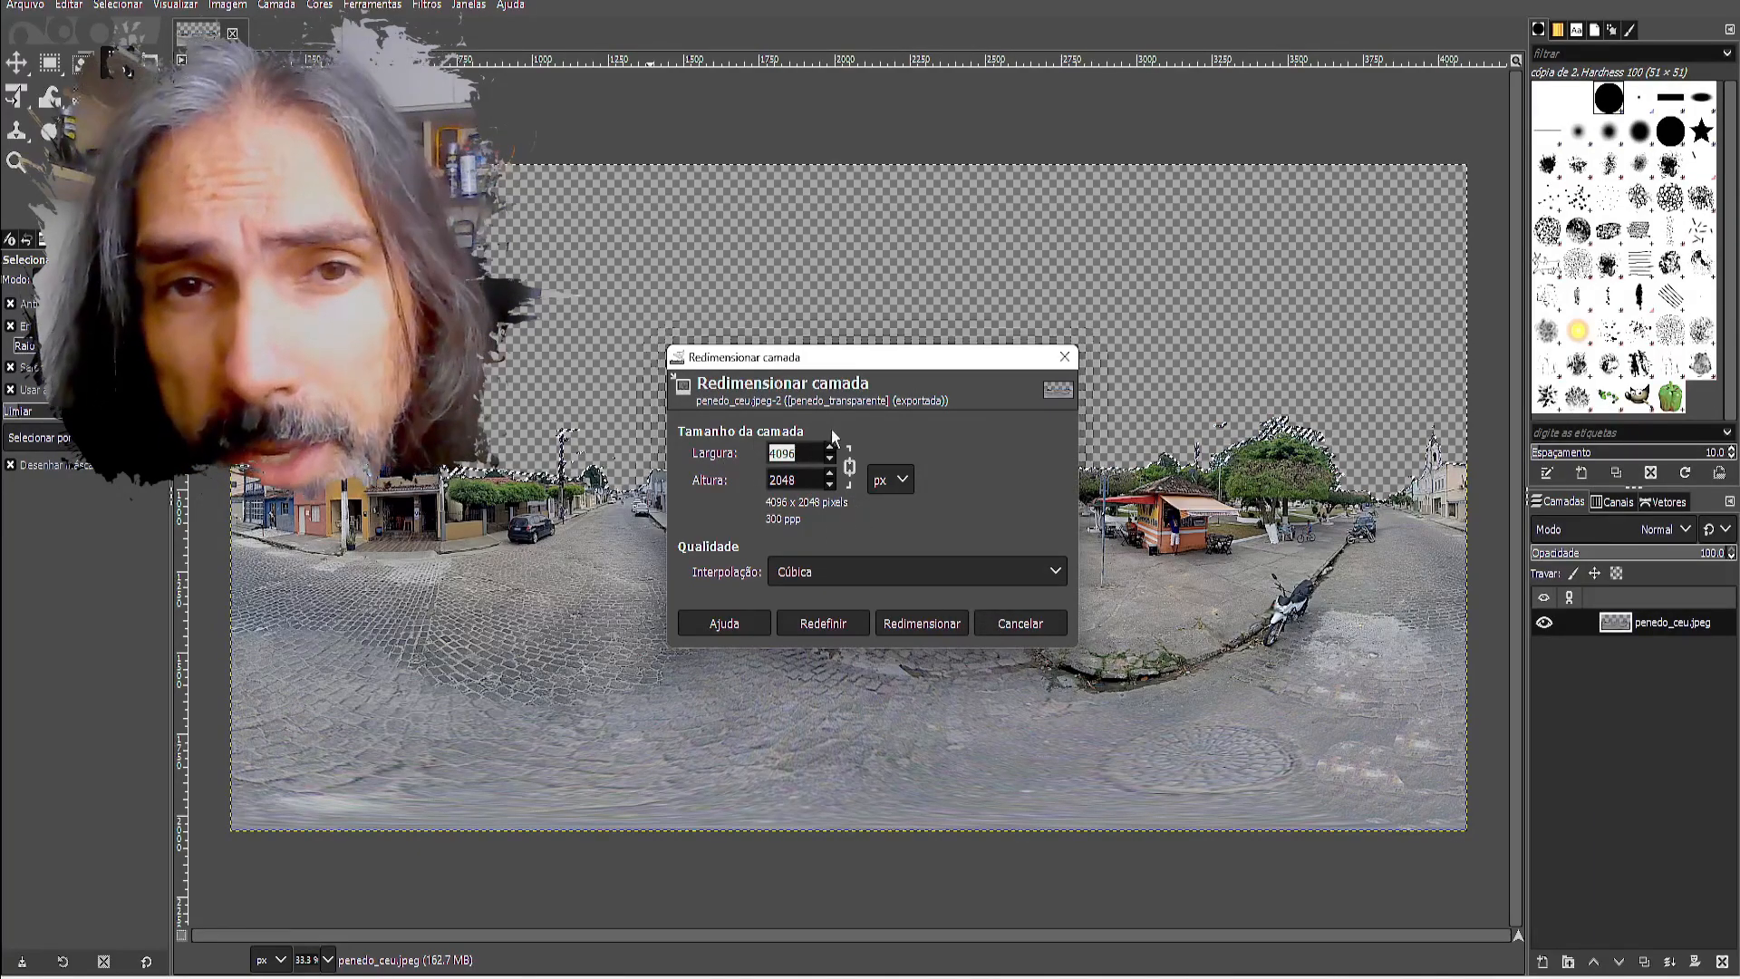
click(1023, 625)
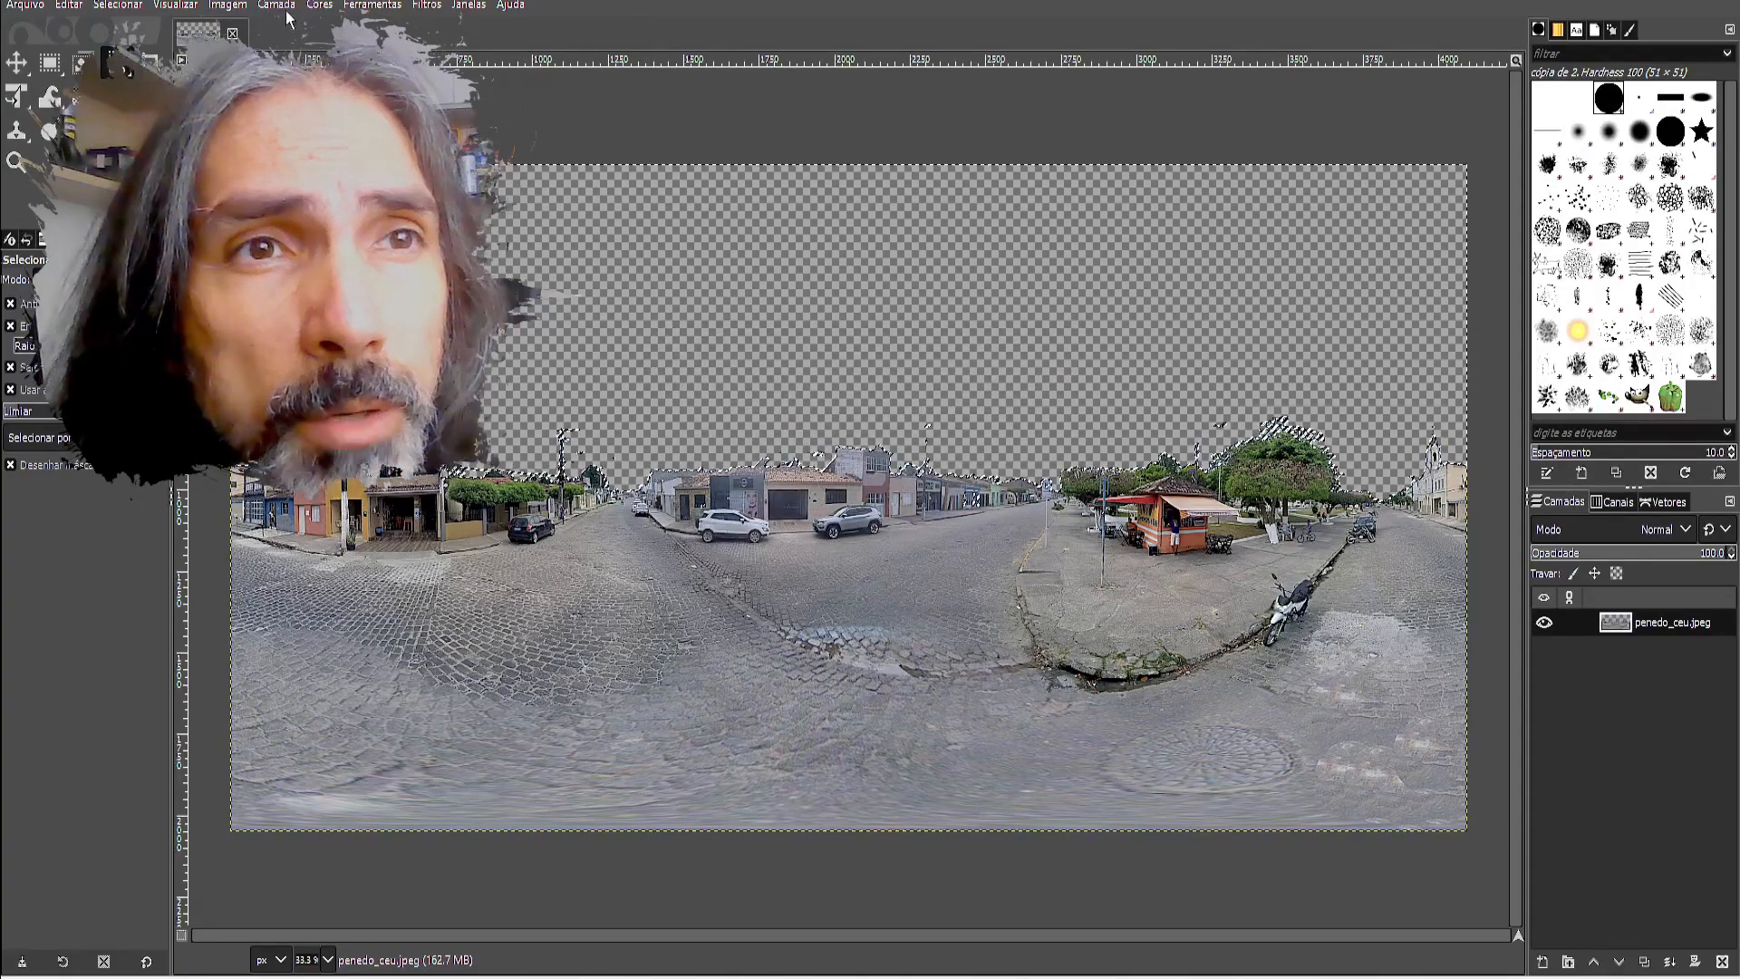
click(238, 8)
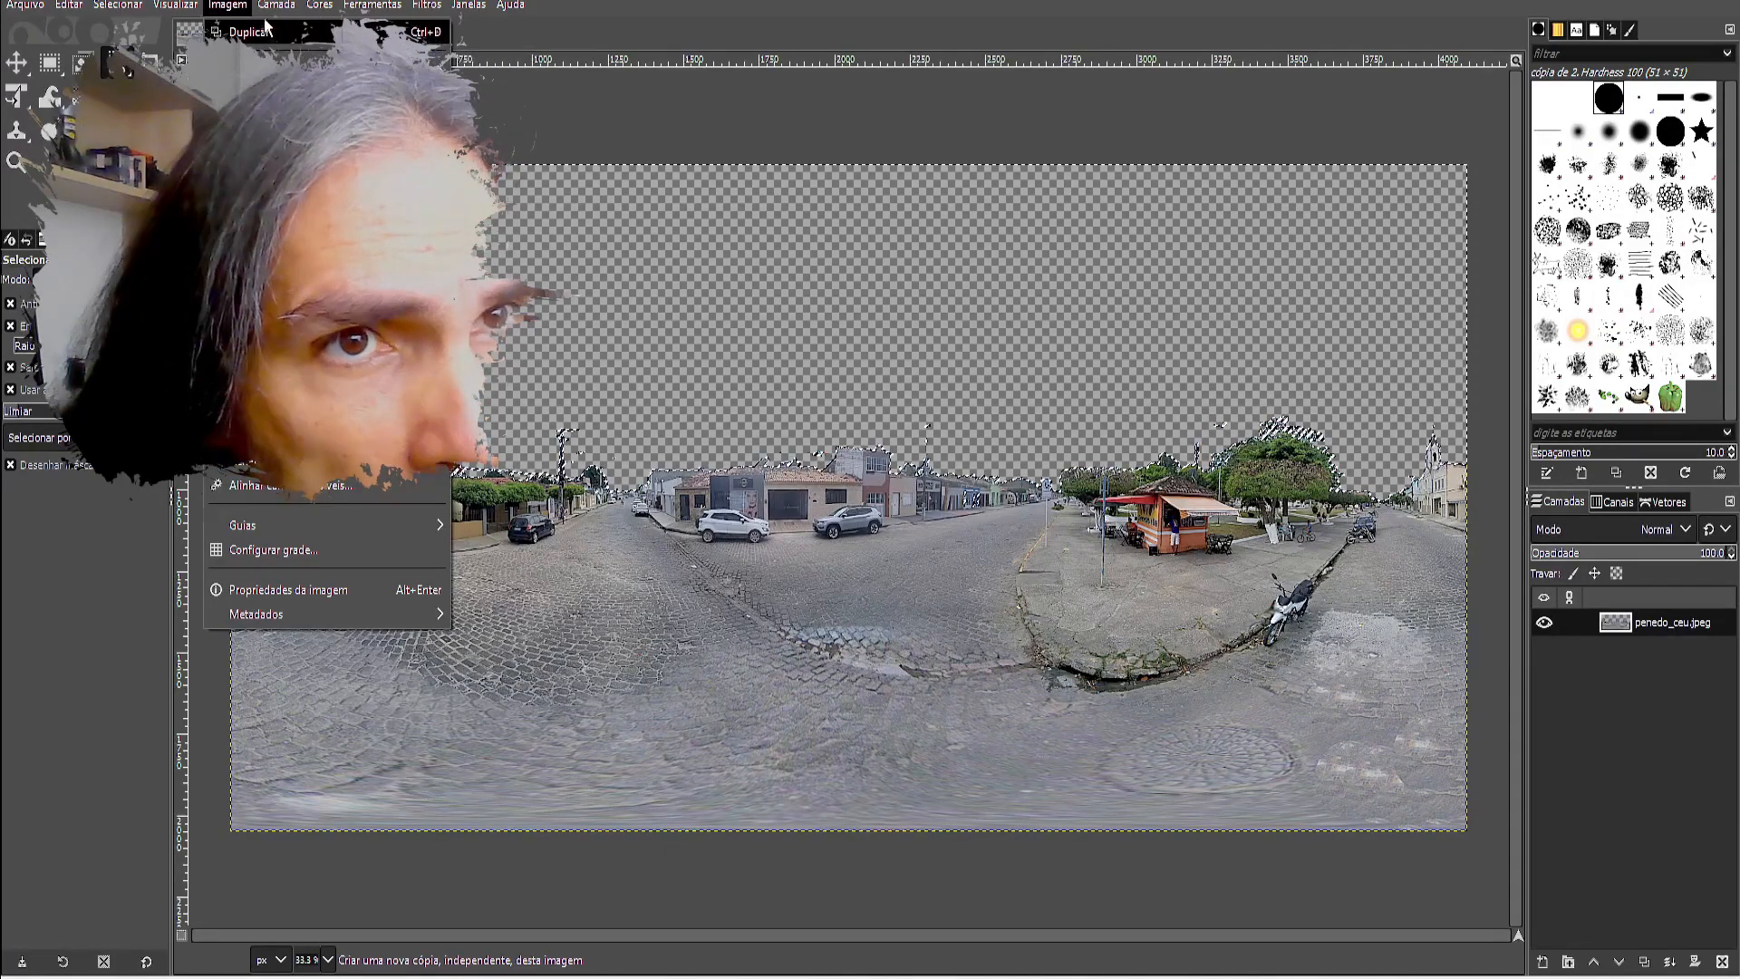
mouse_move(276, 5)
mouse_move(507, 267)
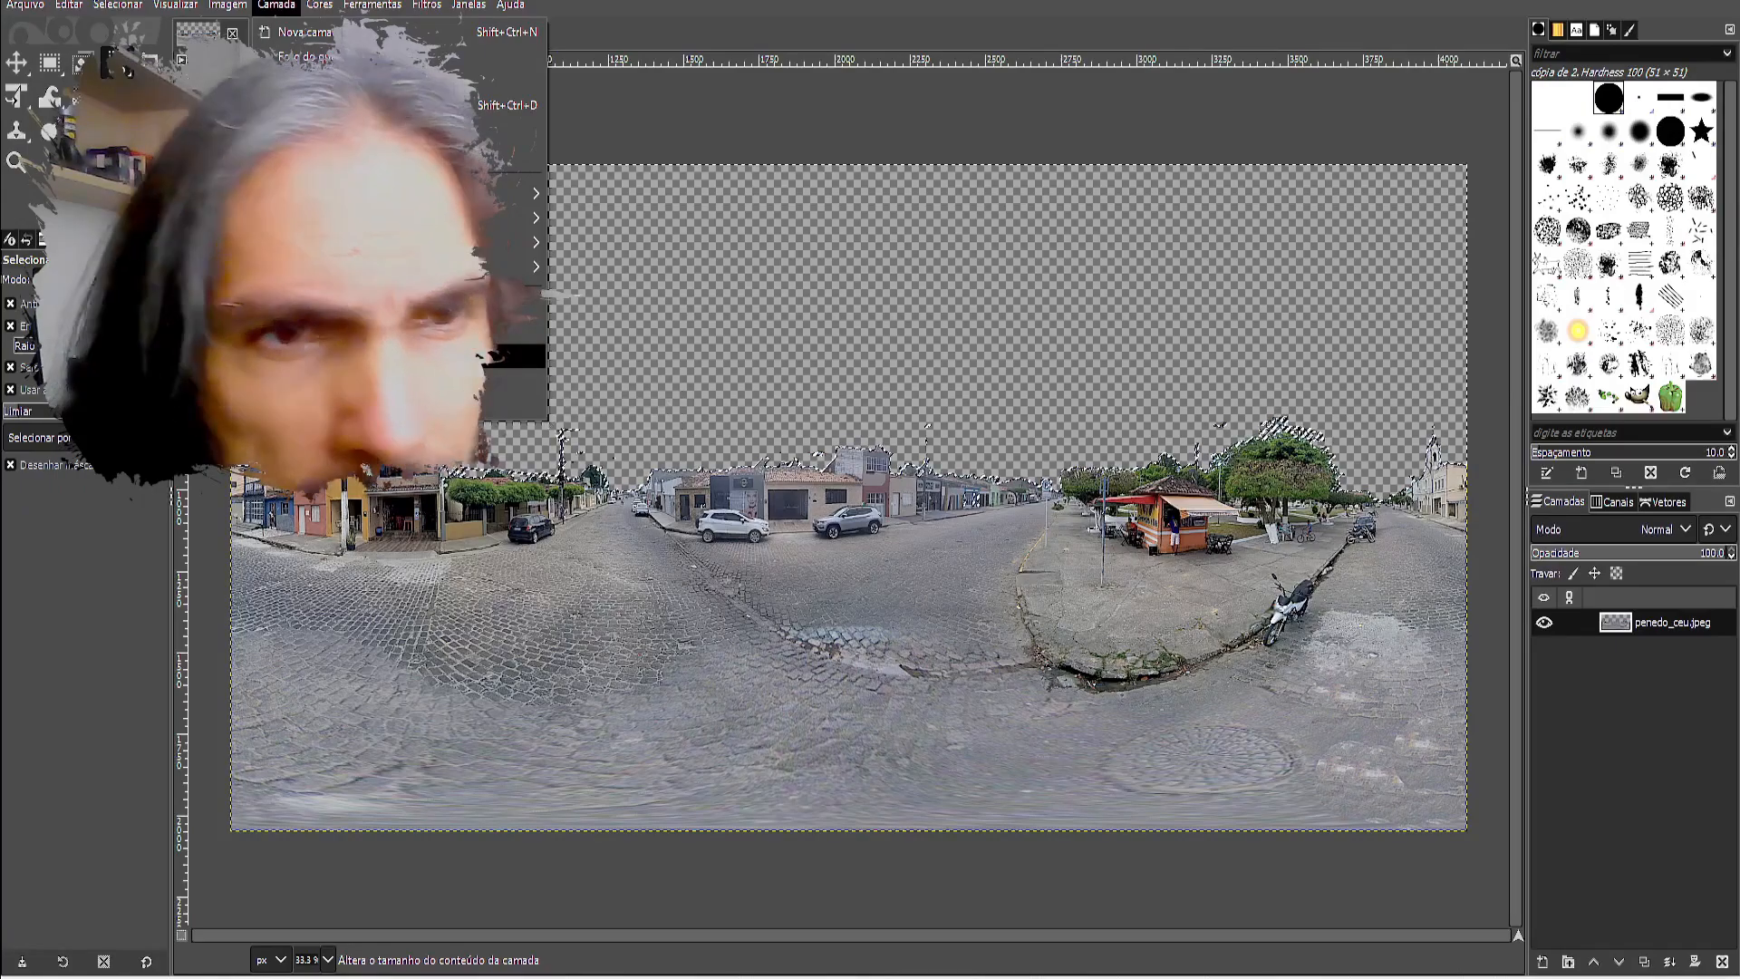
click(381, 356)
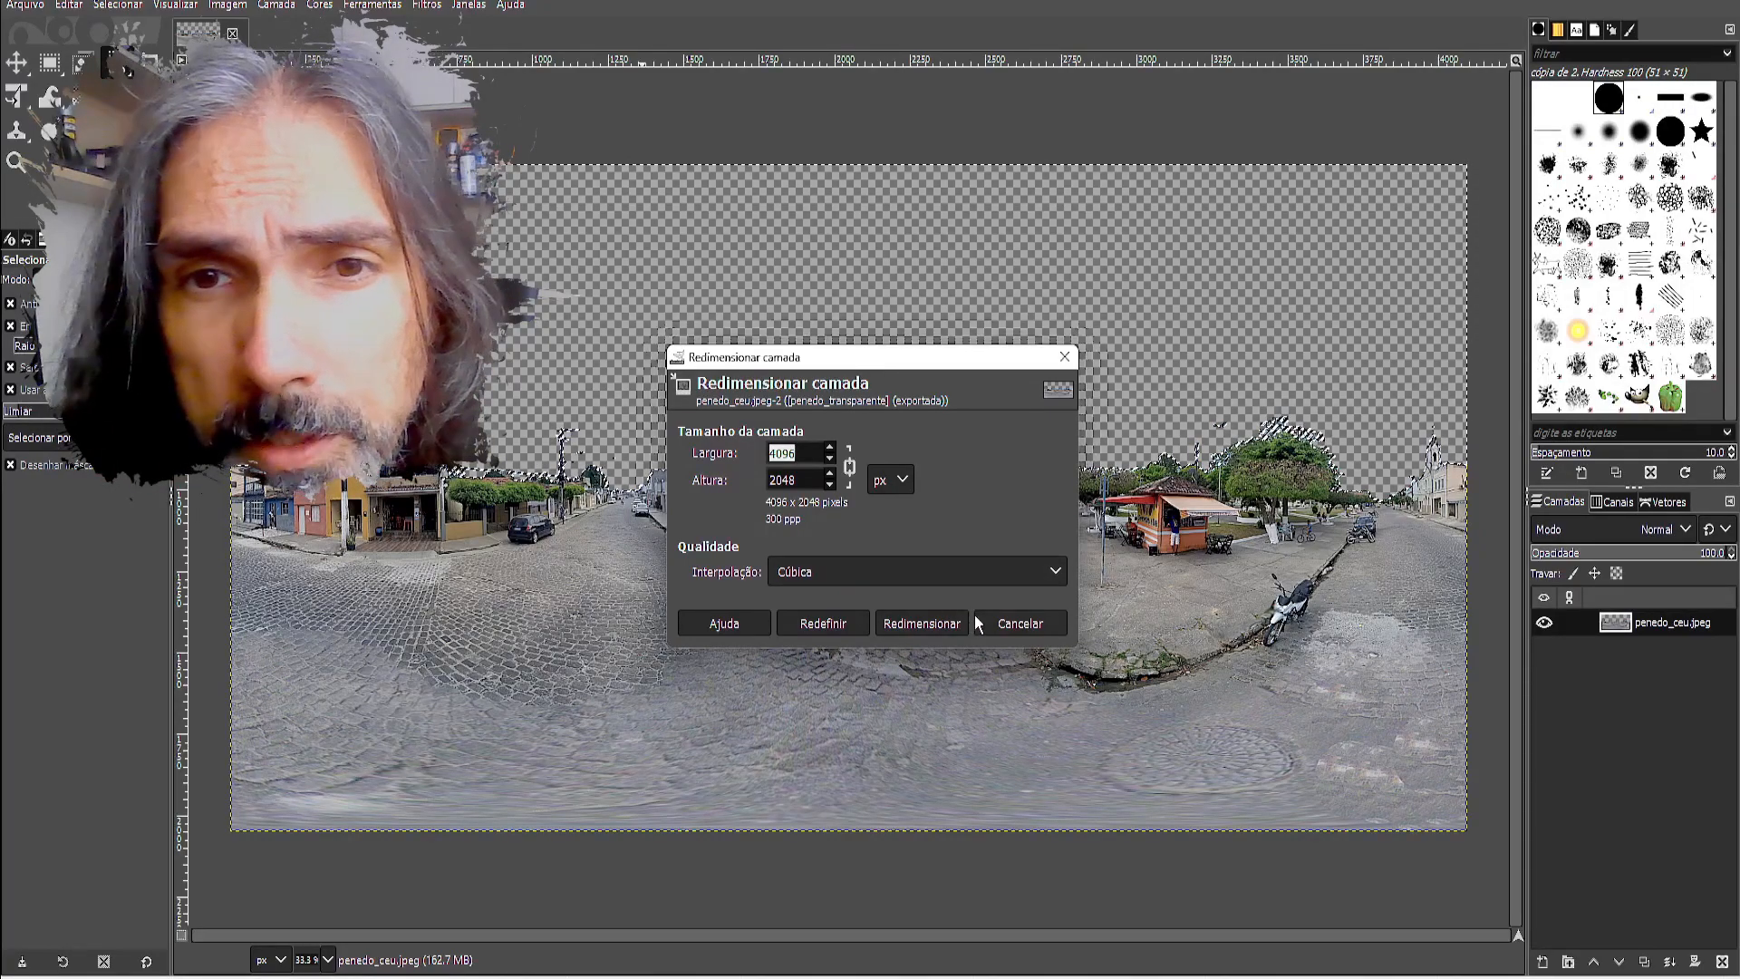
click(1009, 623)
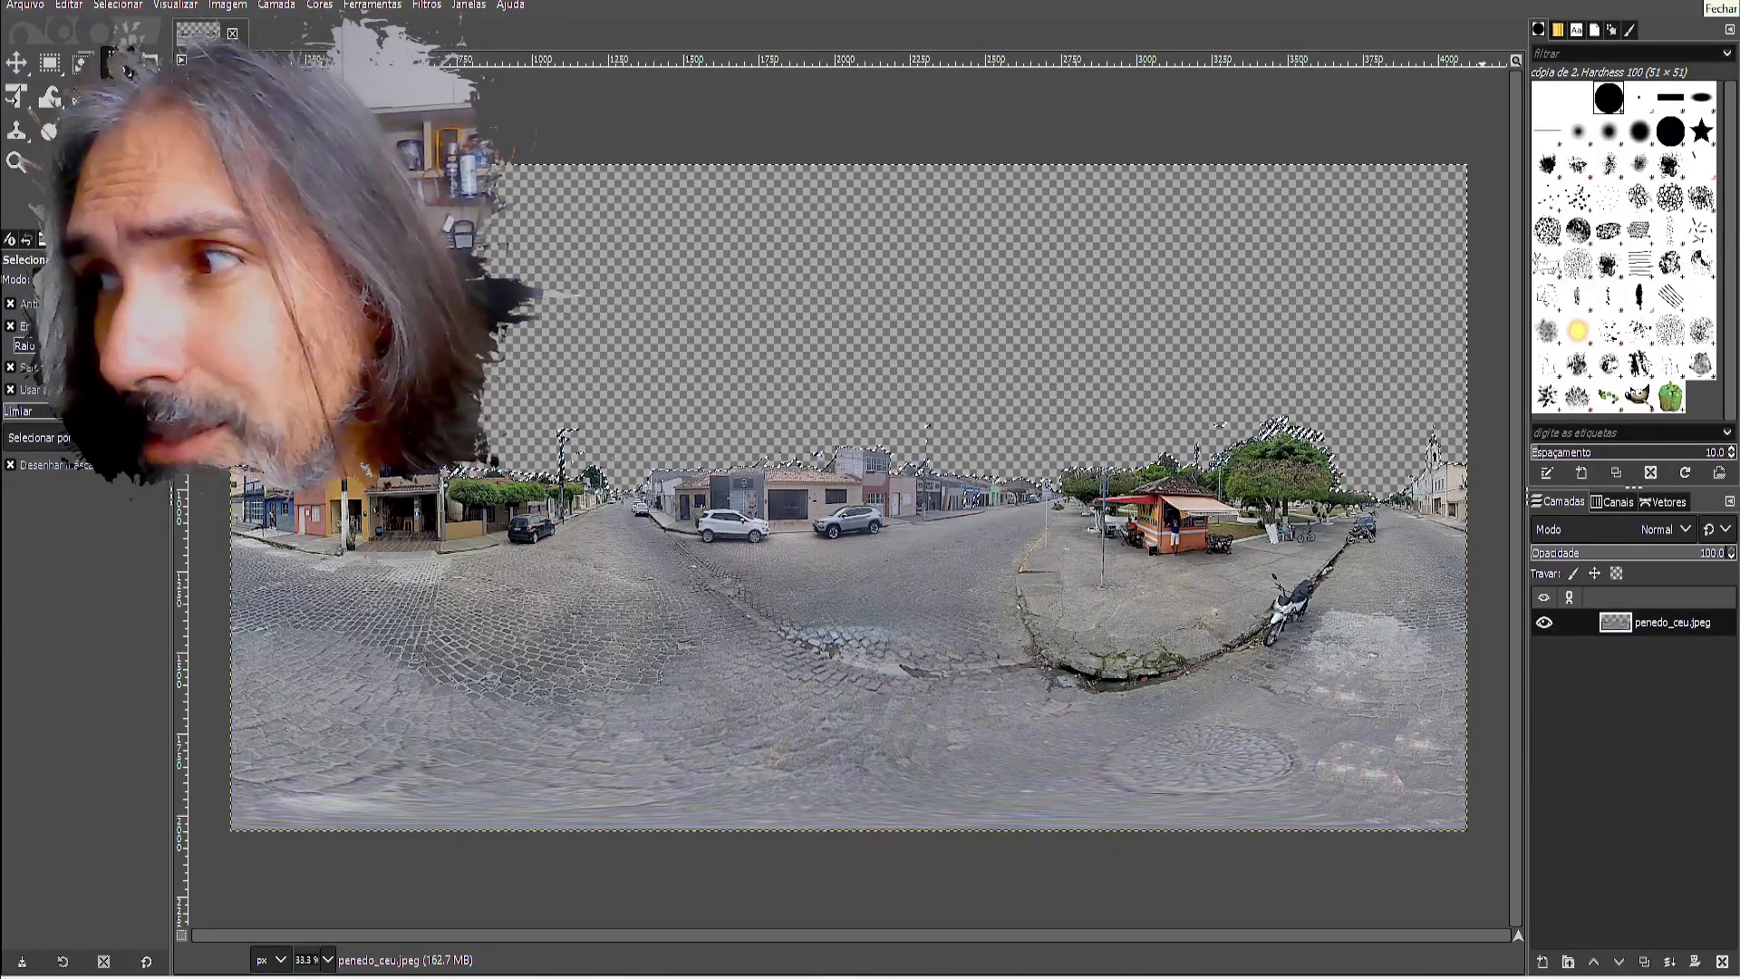
click(1728, 5)
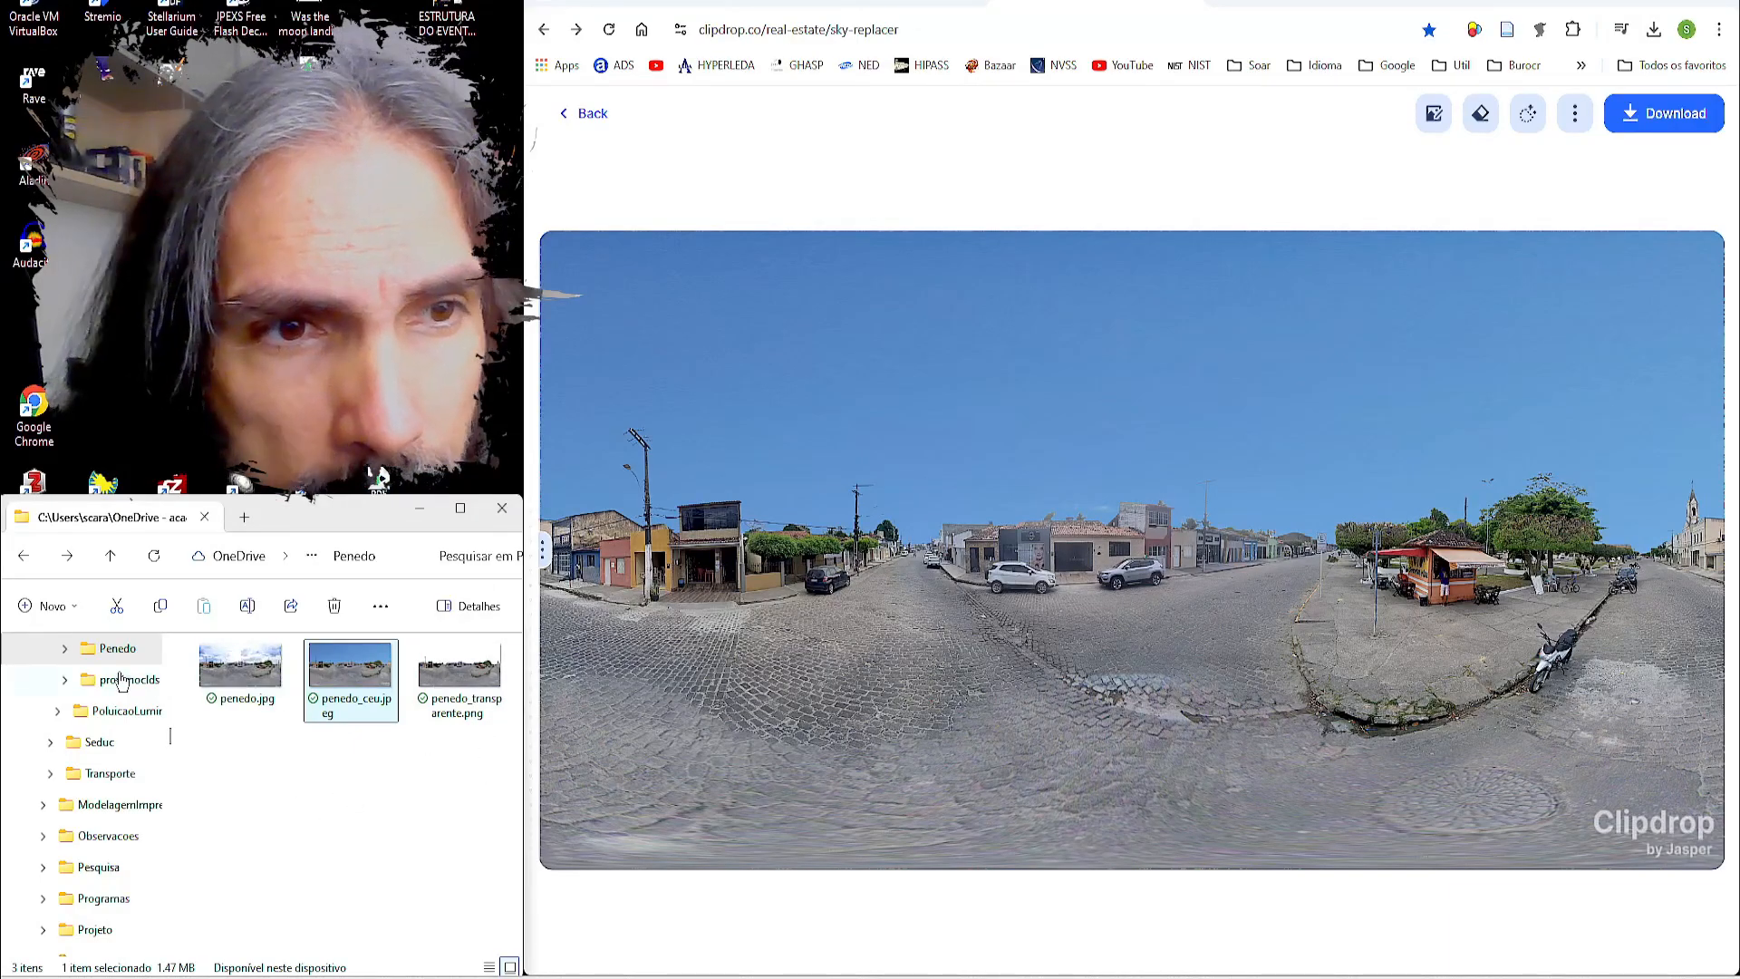
Step: Make a duplicate of penedo_transparente.png in the Penedo folder
scroll(123, 734, up, 3)
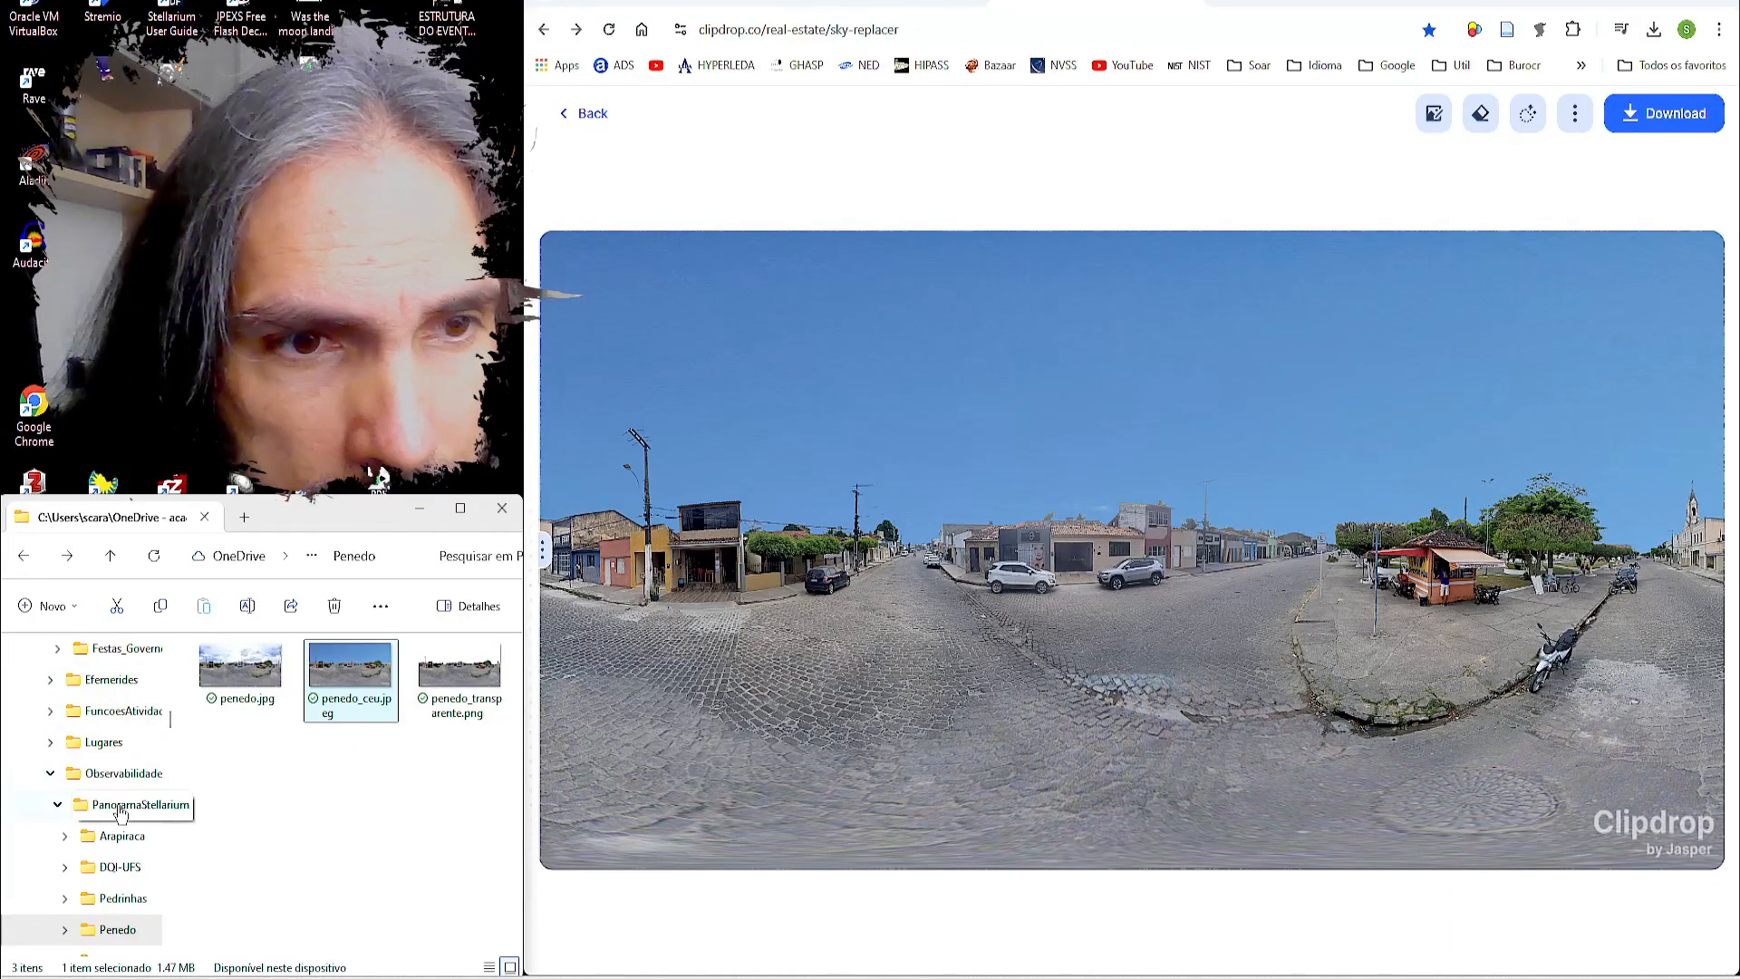
click(112, 808)
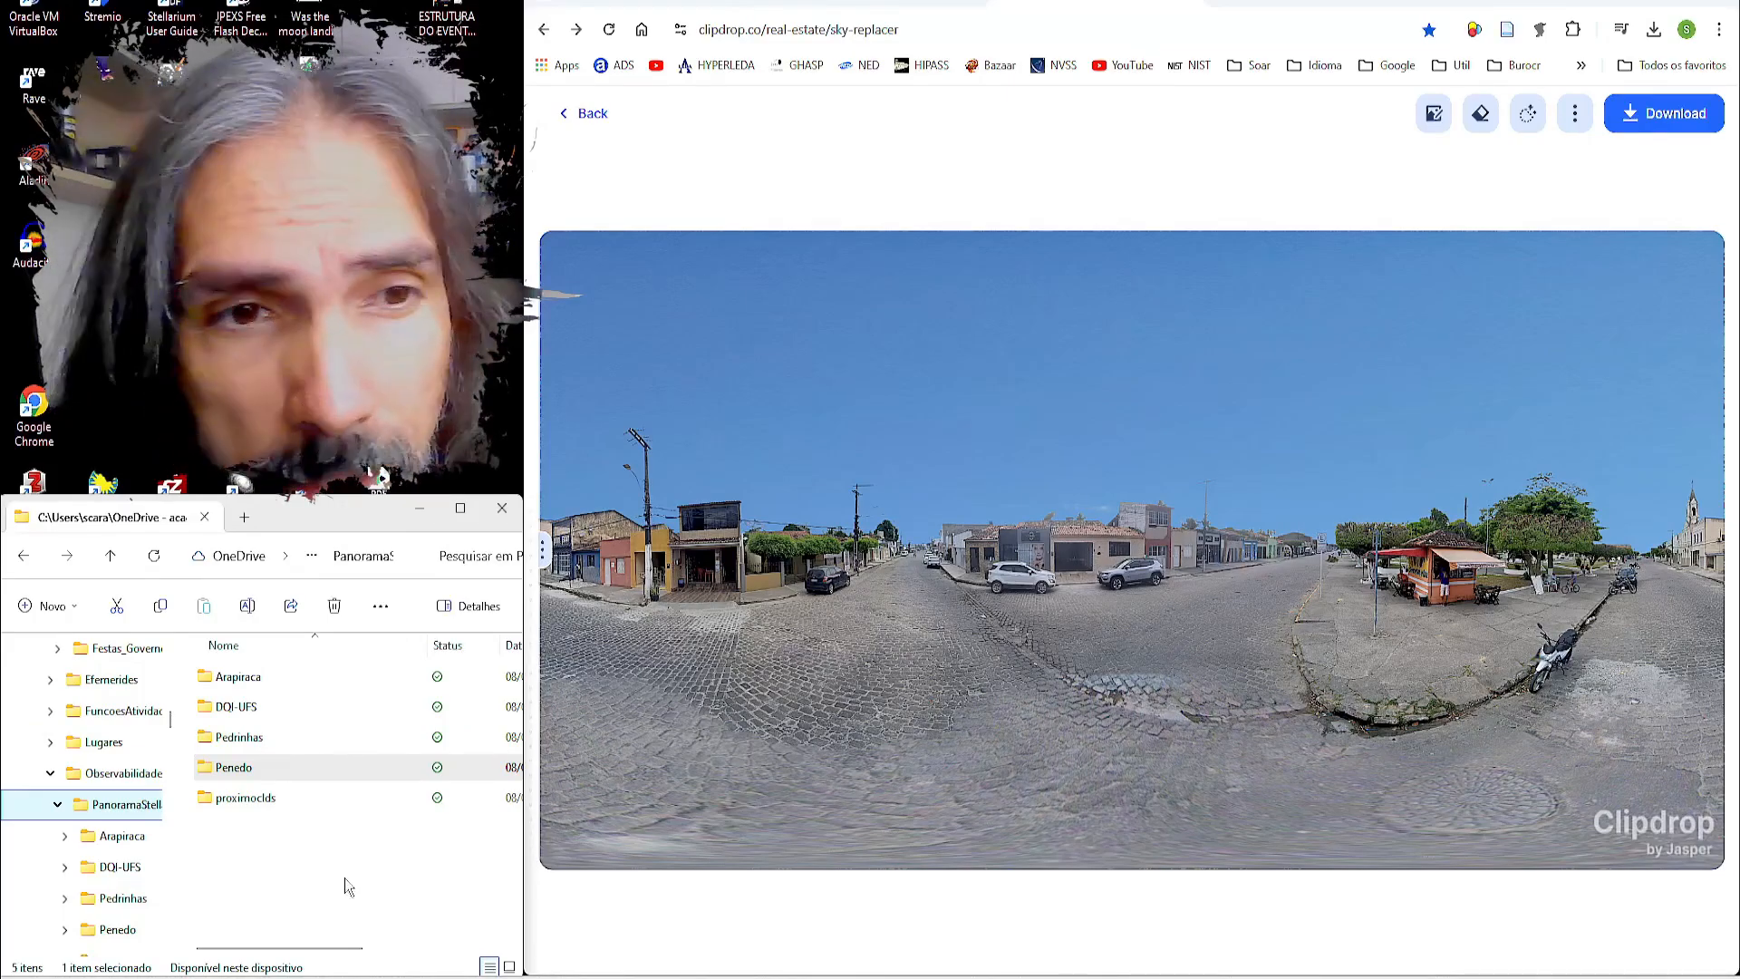
double_click(274, 794)
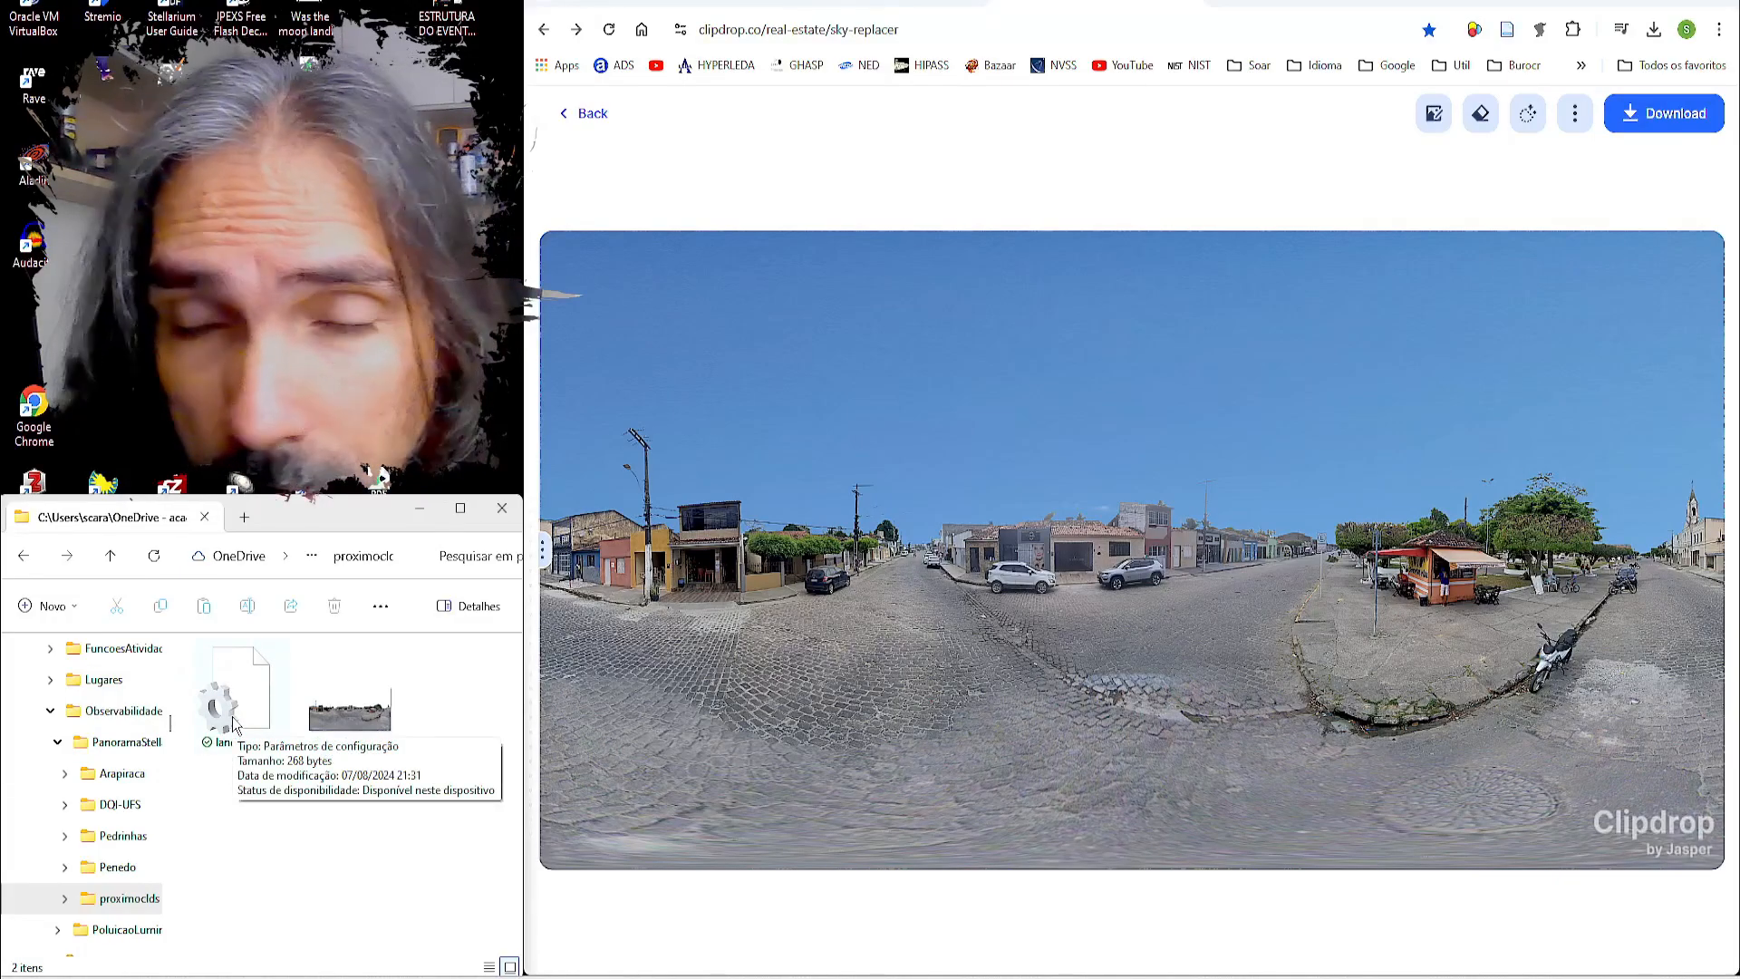
click(385, 738)
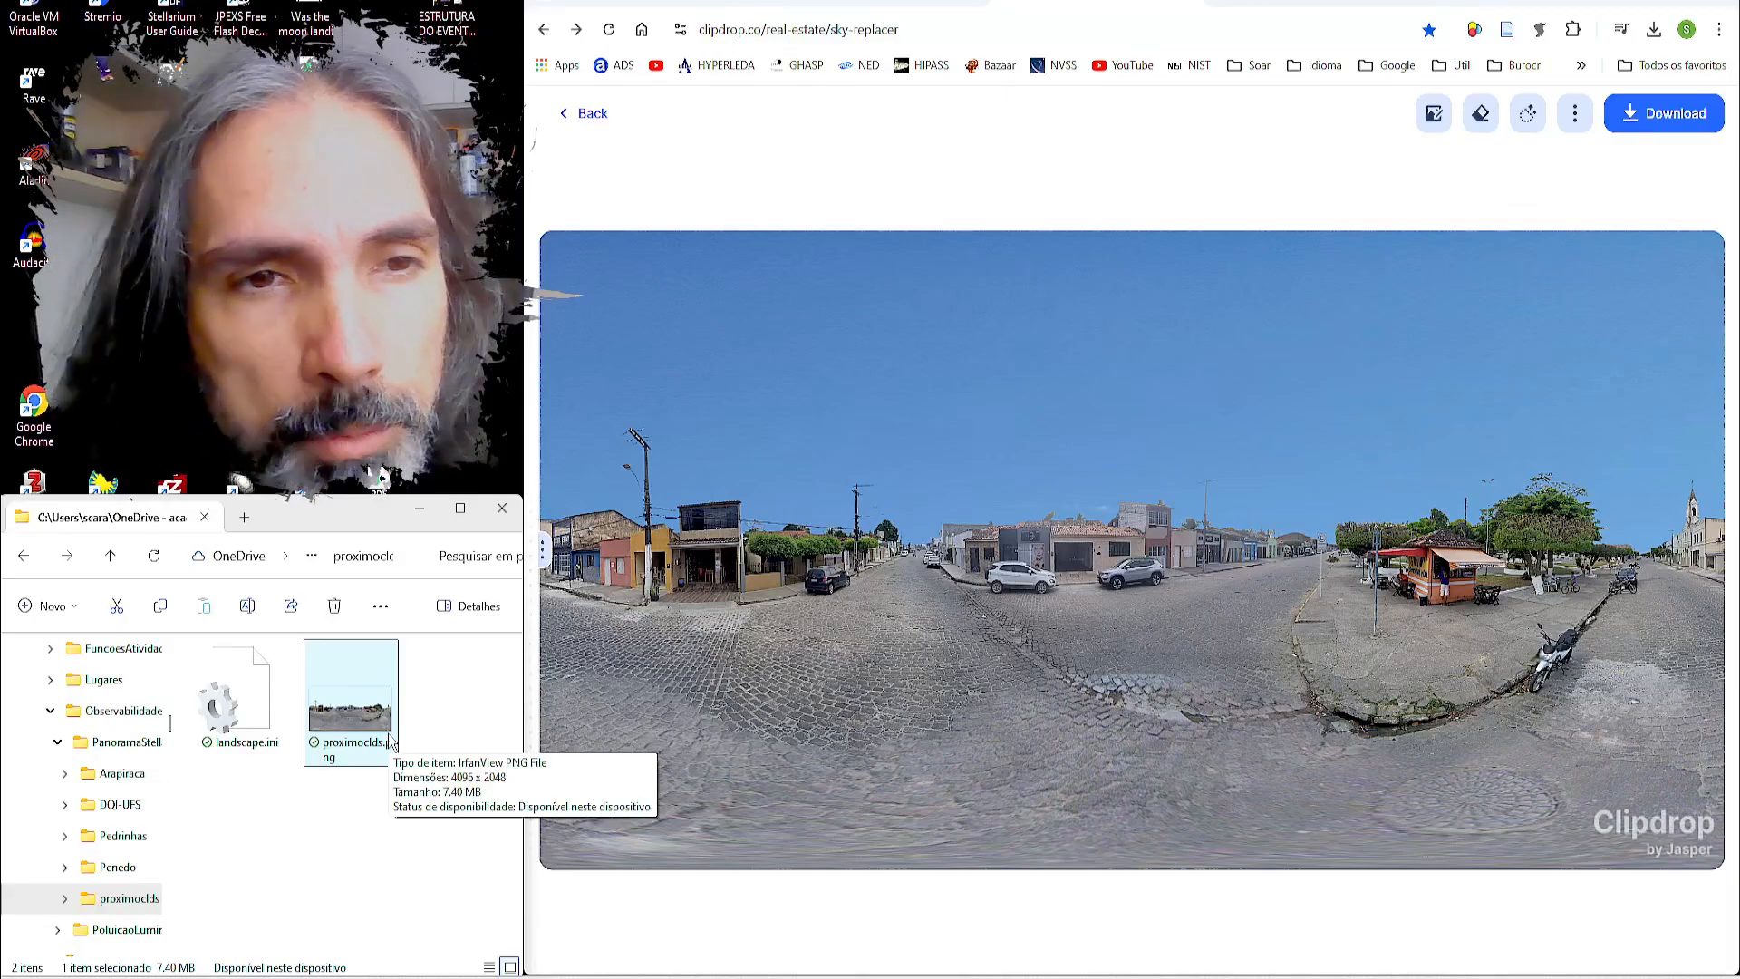
click(114, 870)
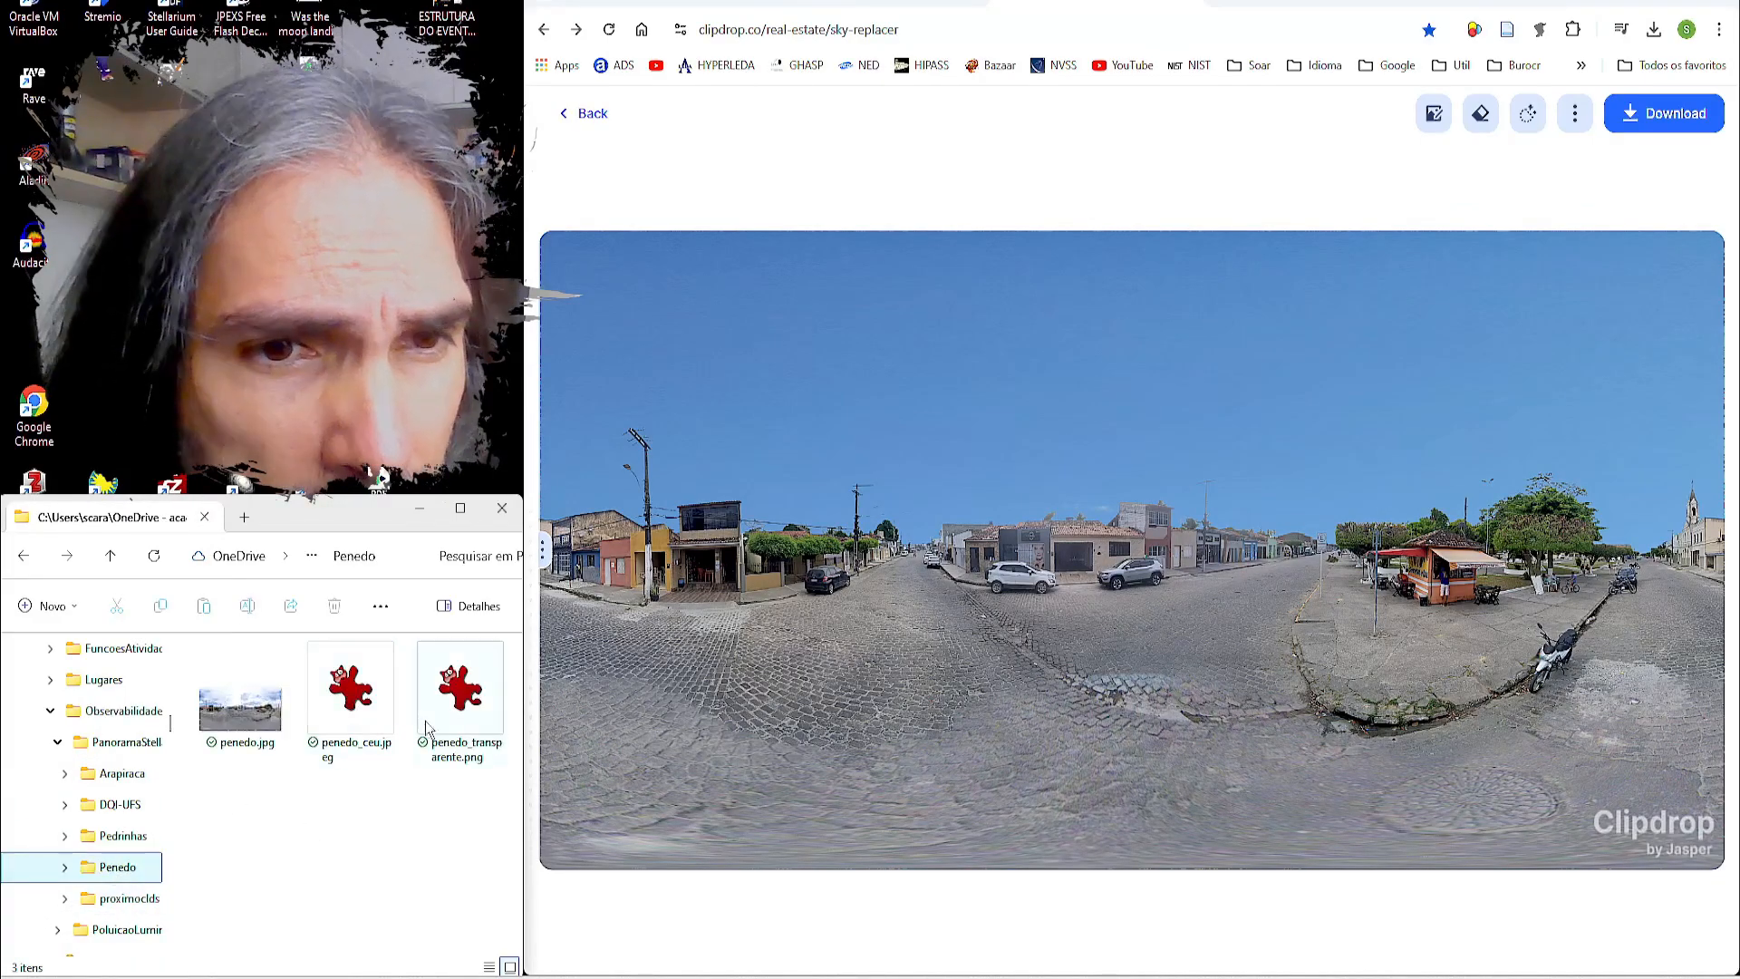
click(458, 741)
drag(458, 741, 351, 846)
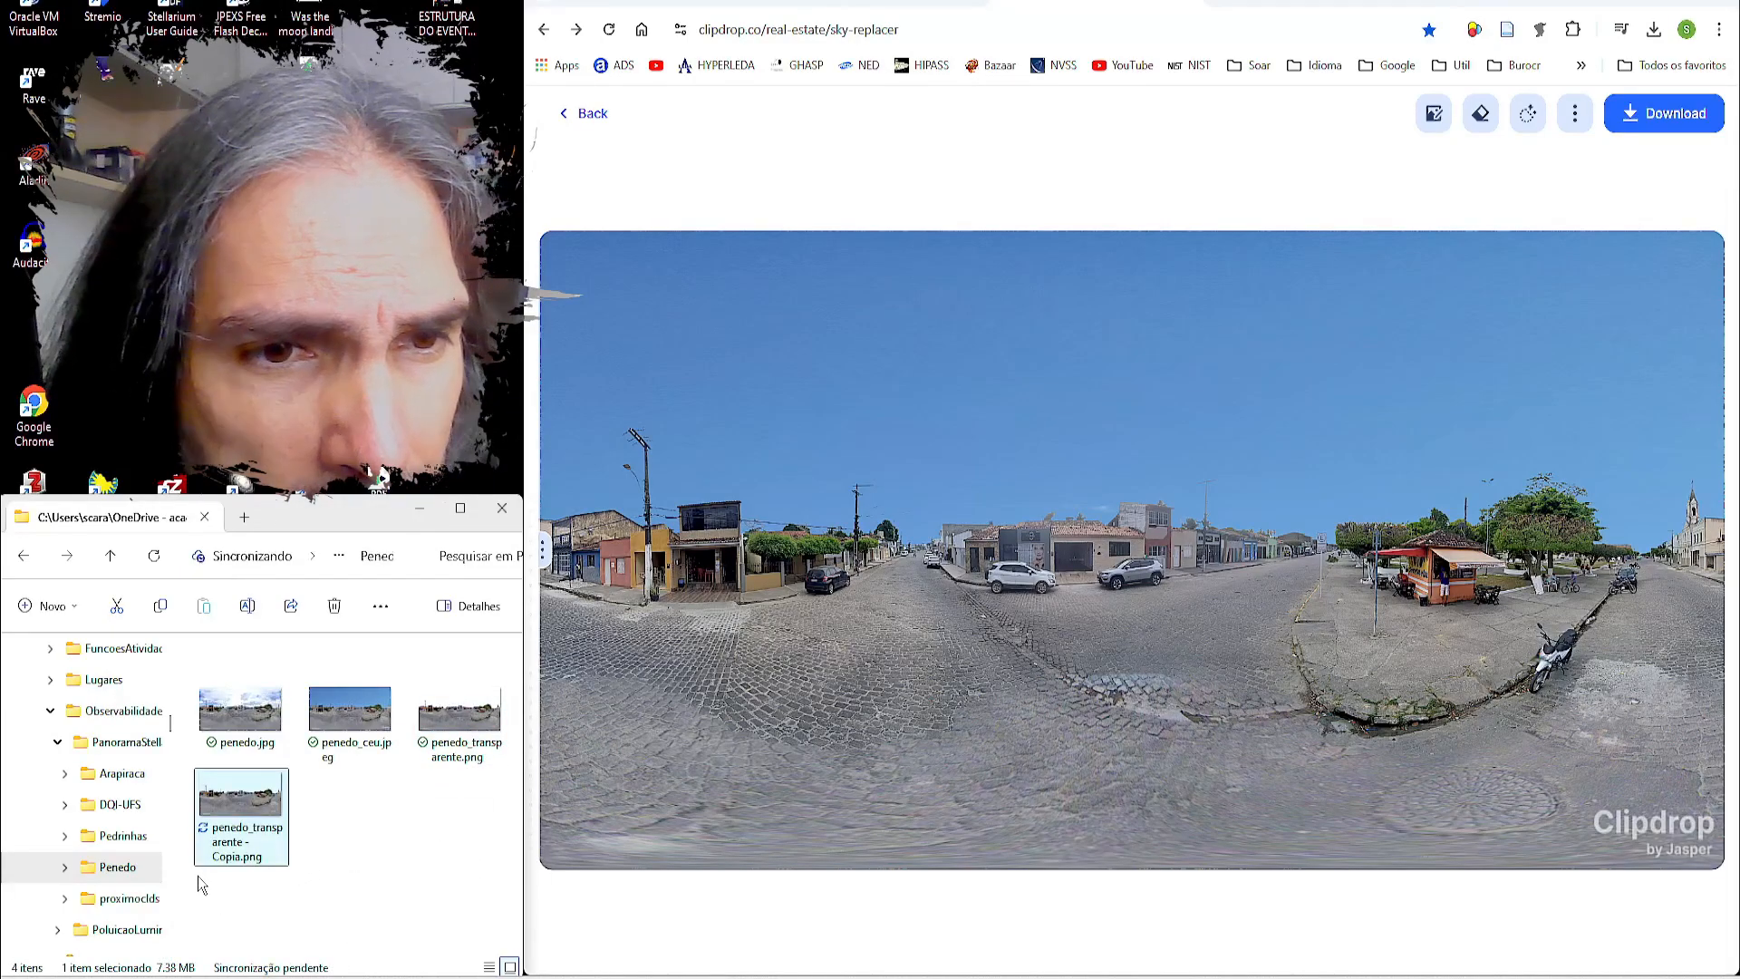
Step: Rename the duplicate to proximoclds.png, copying the name from the existing landscape image
click(127, 898)
click(391, 763)
click(392, 763)
key(ctrl+c)
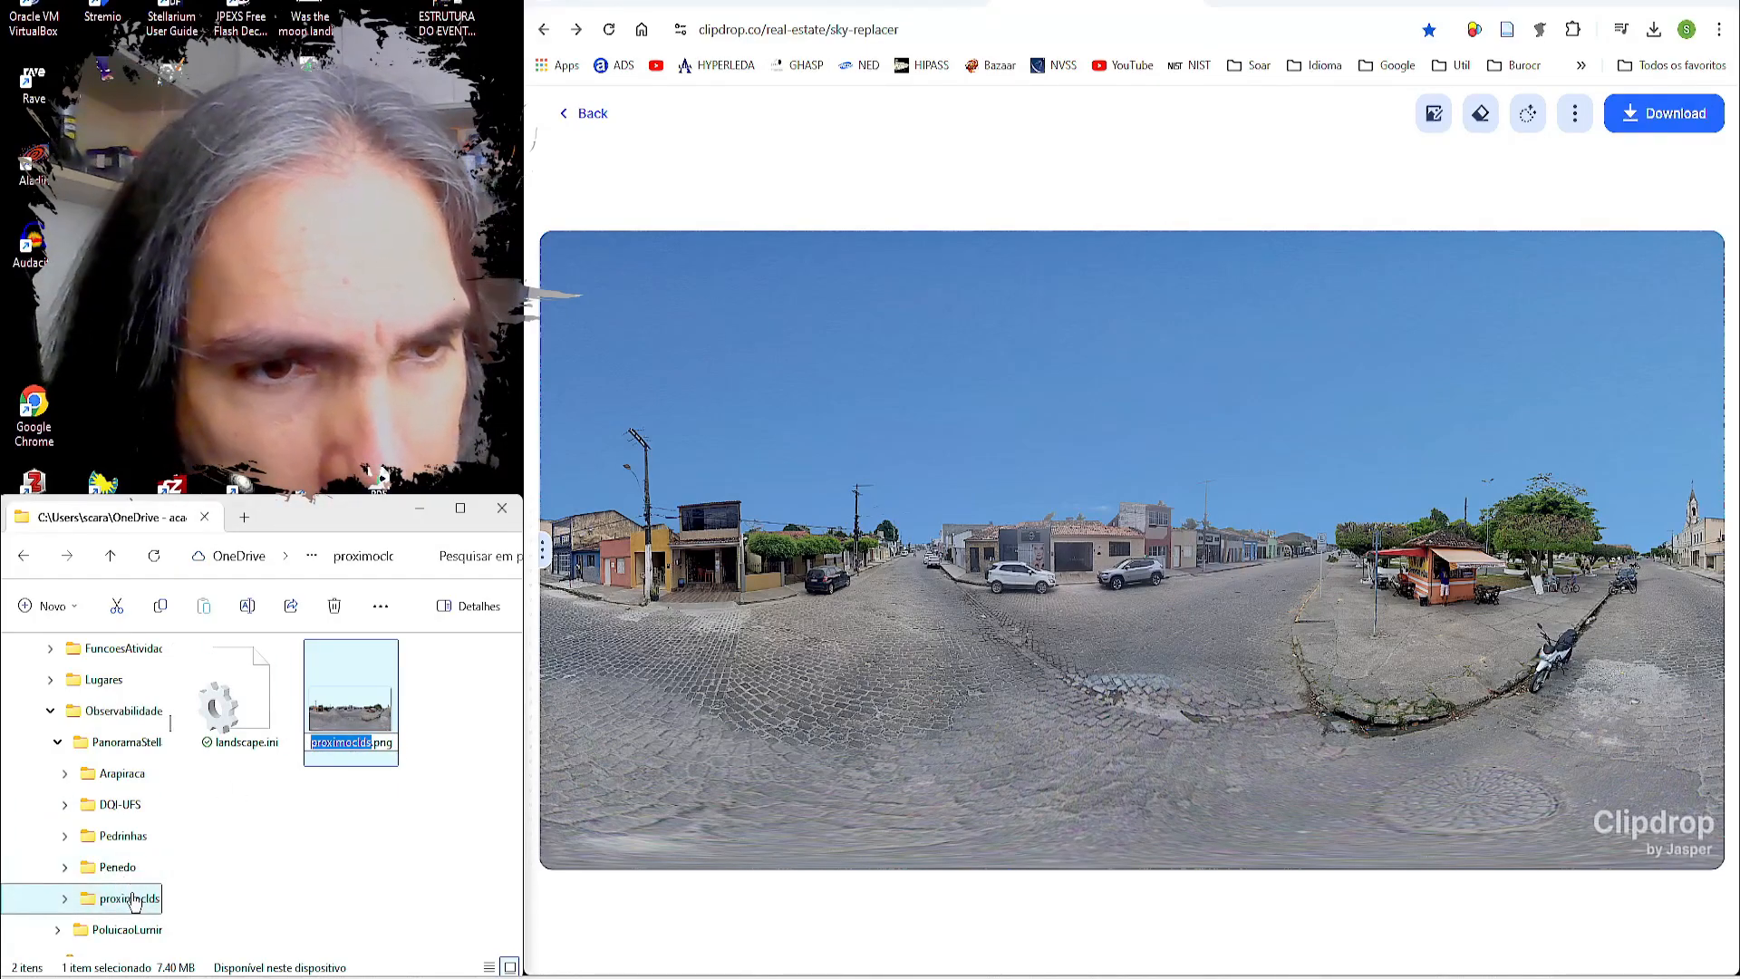
click(107, 868)
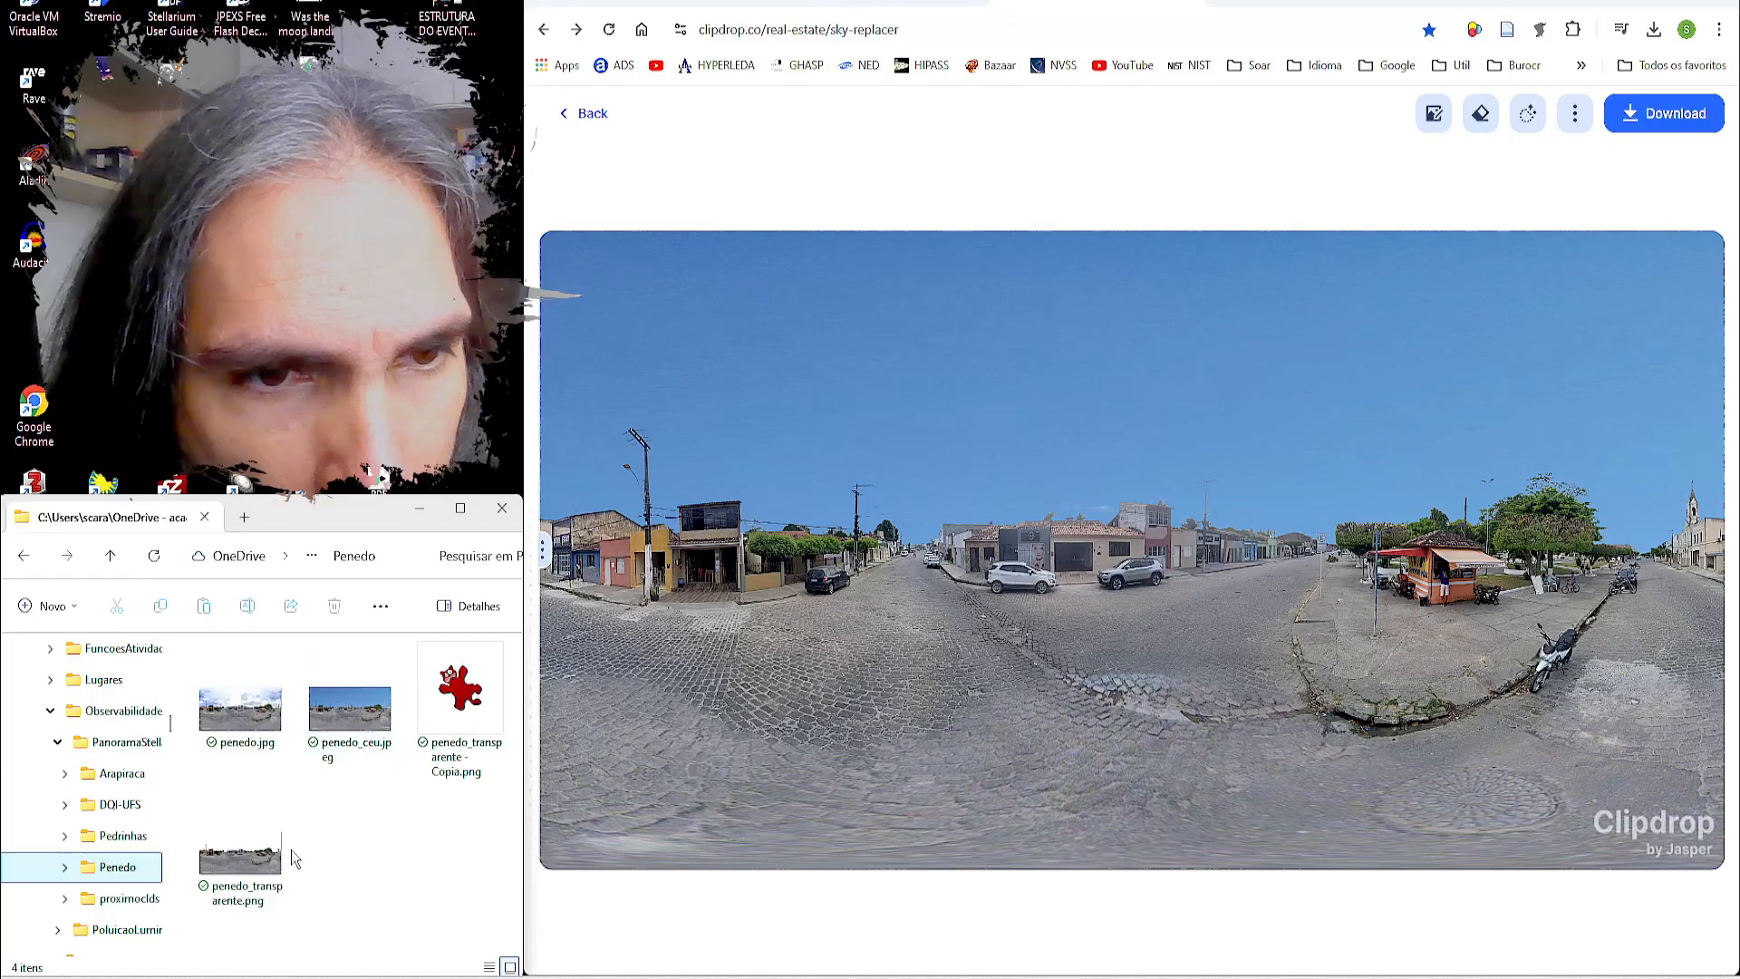
click(486, 725)
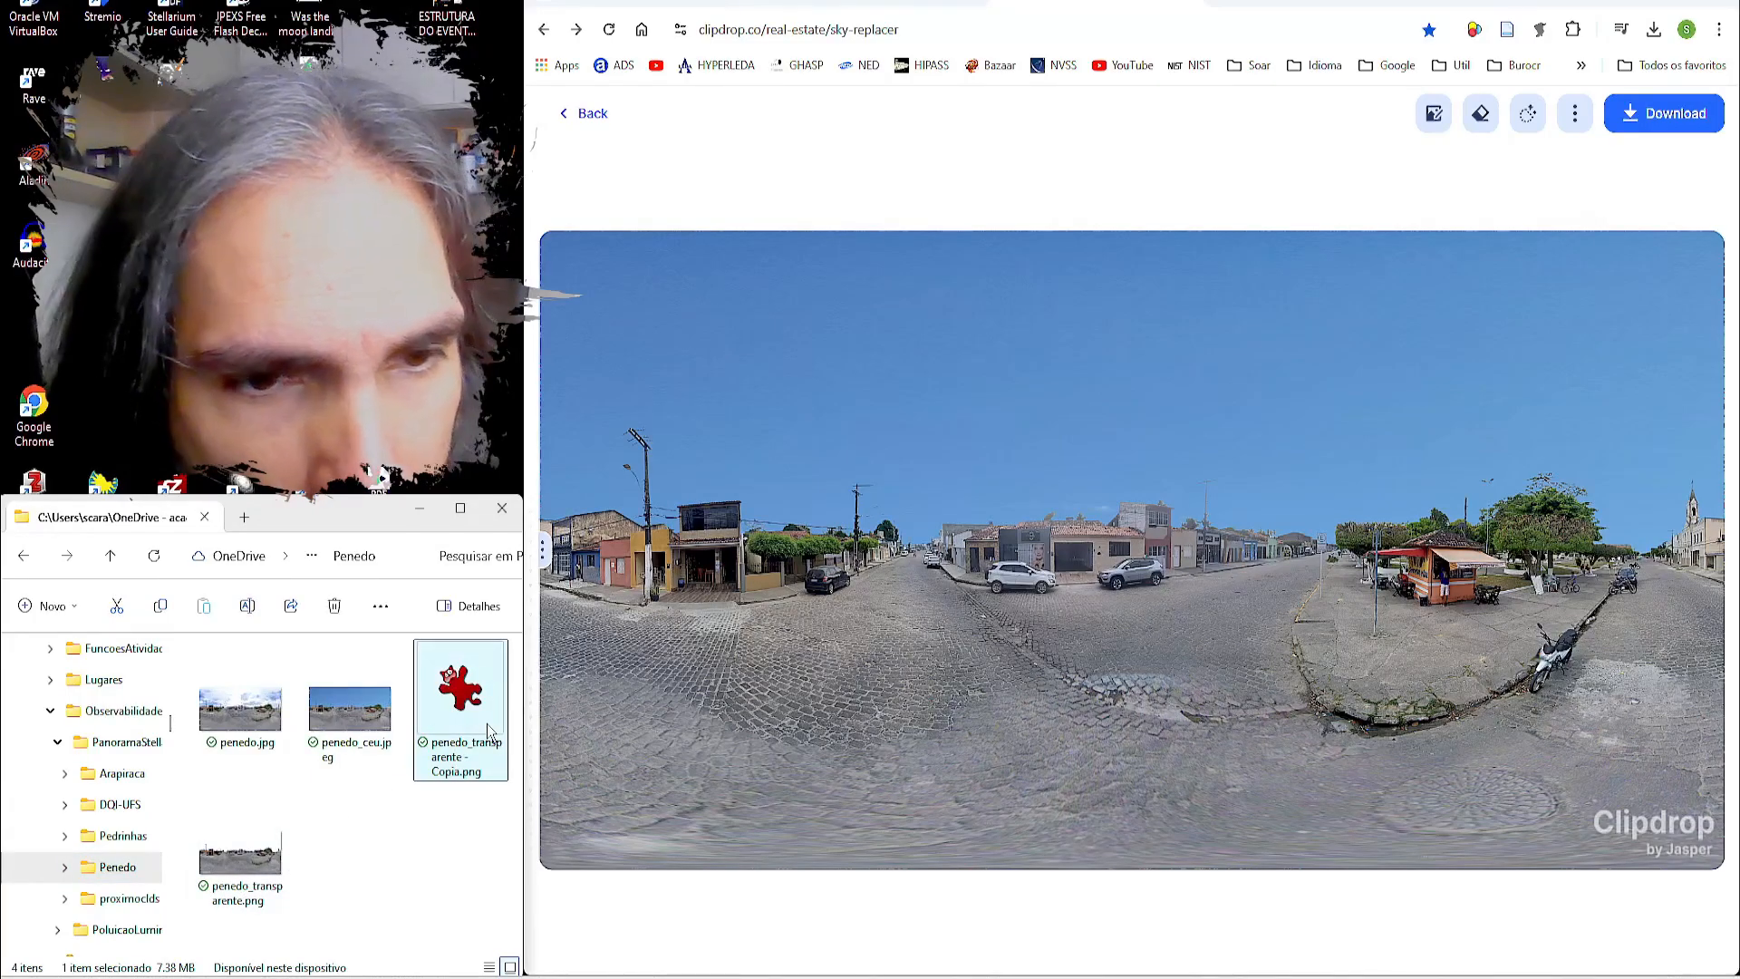
key(F2)
key(ctrl+a)
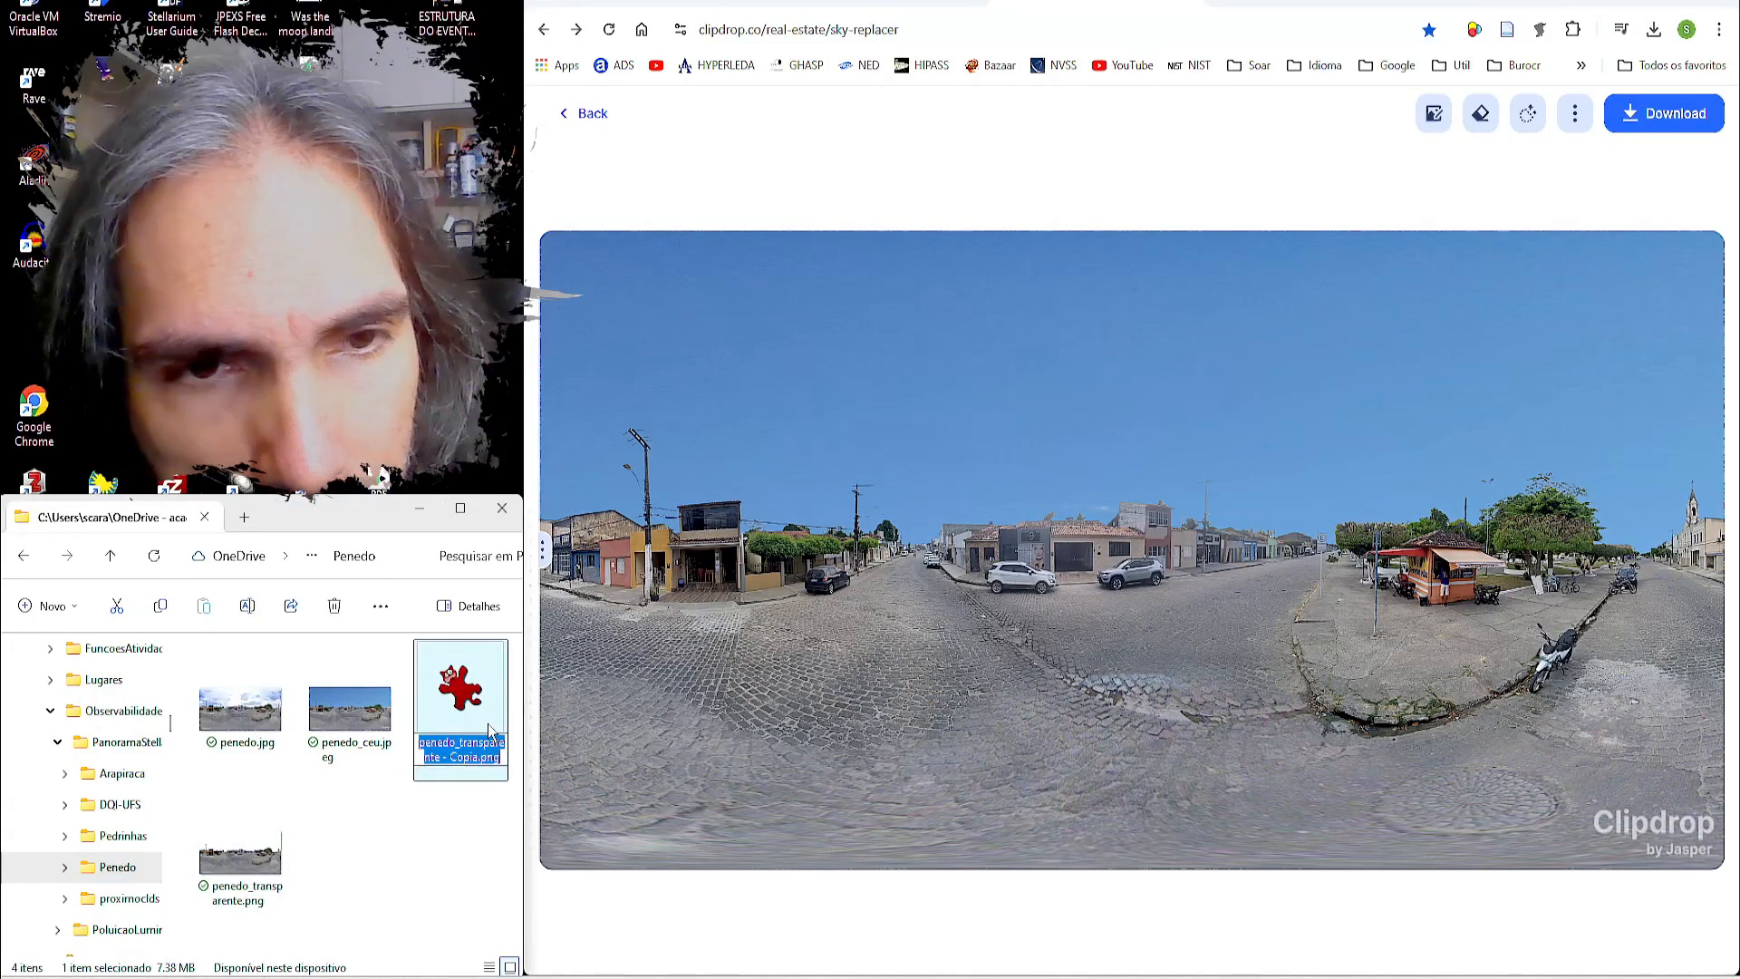
key(ctrl+v)
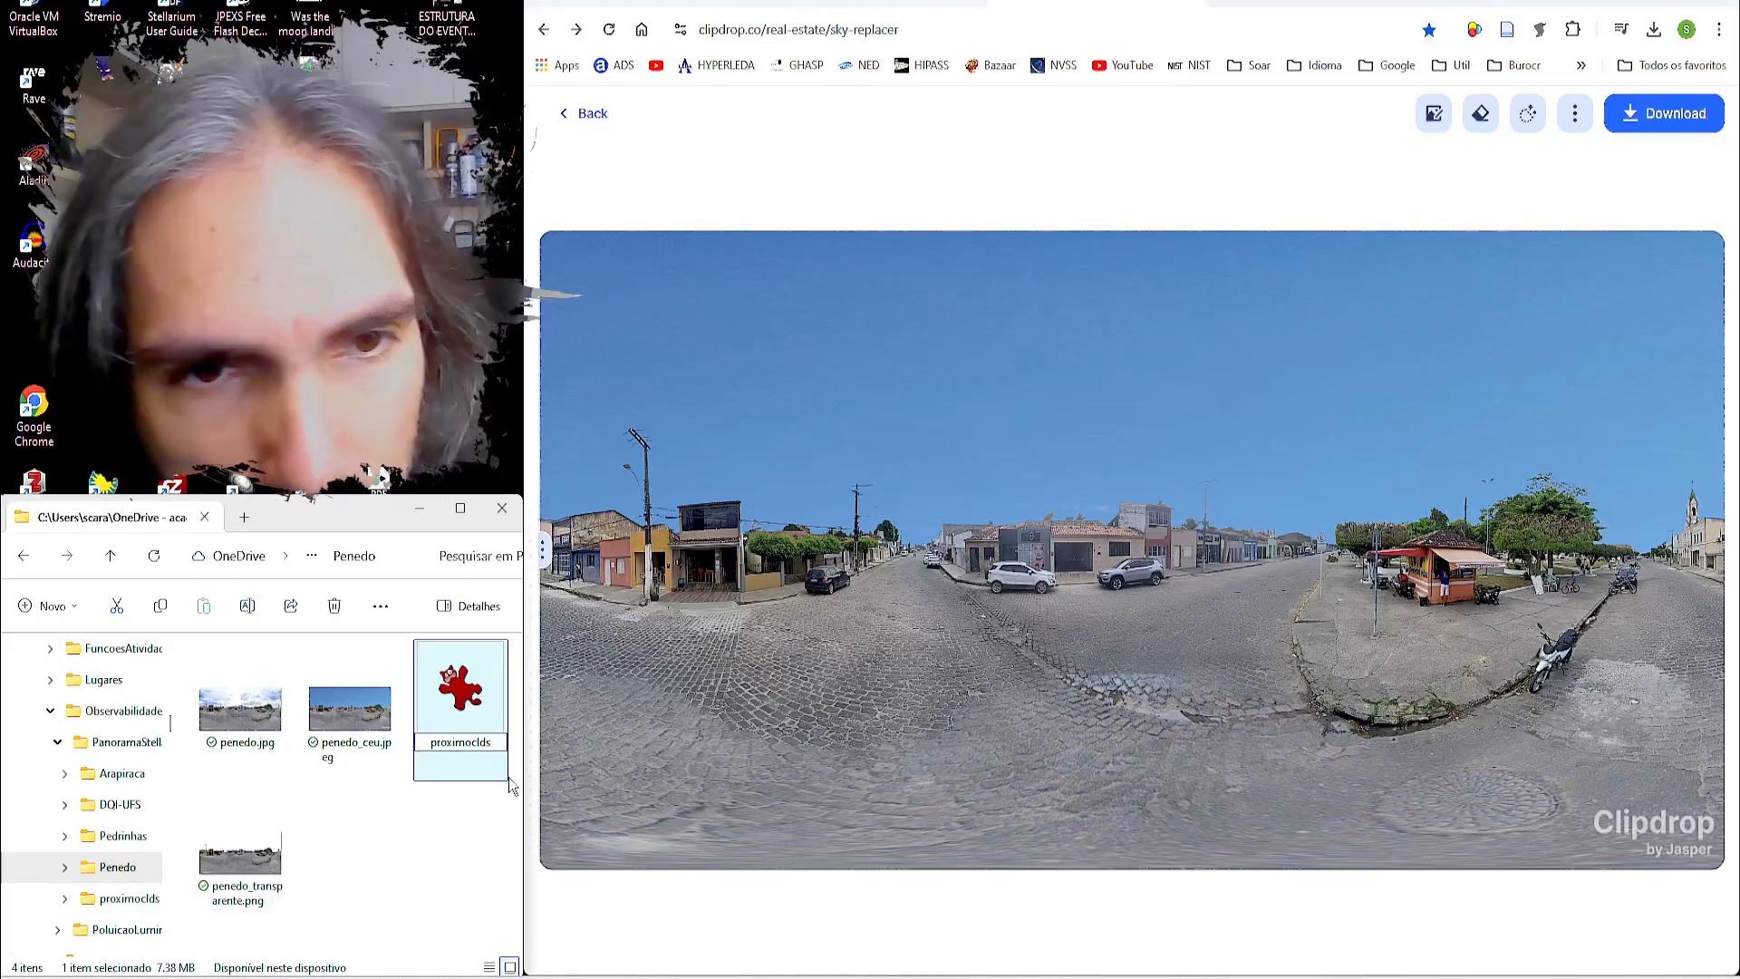
text(.png)
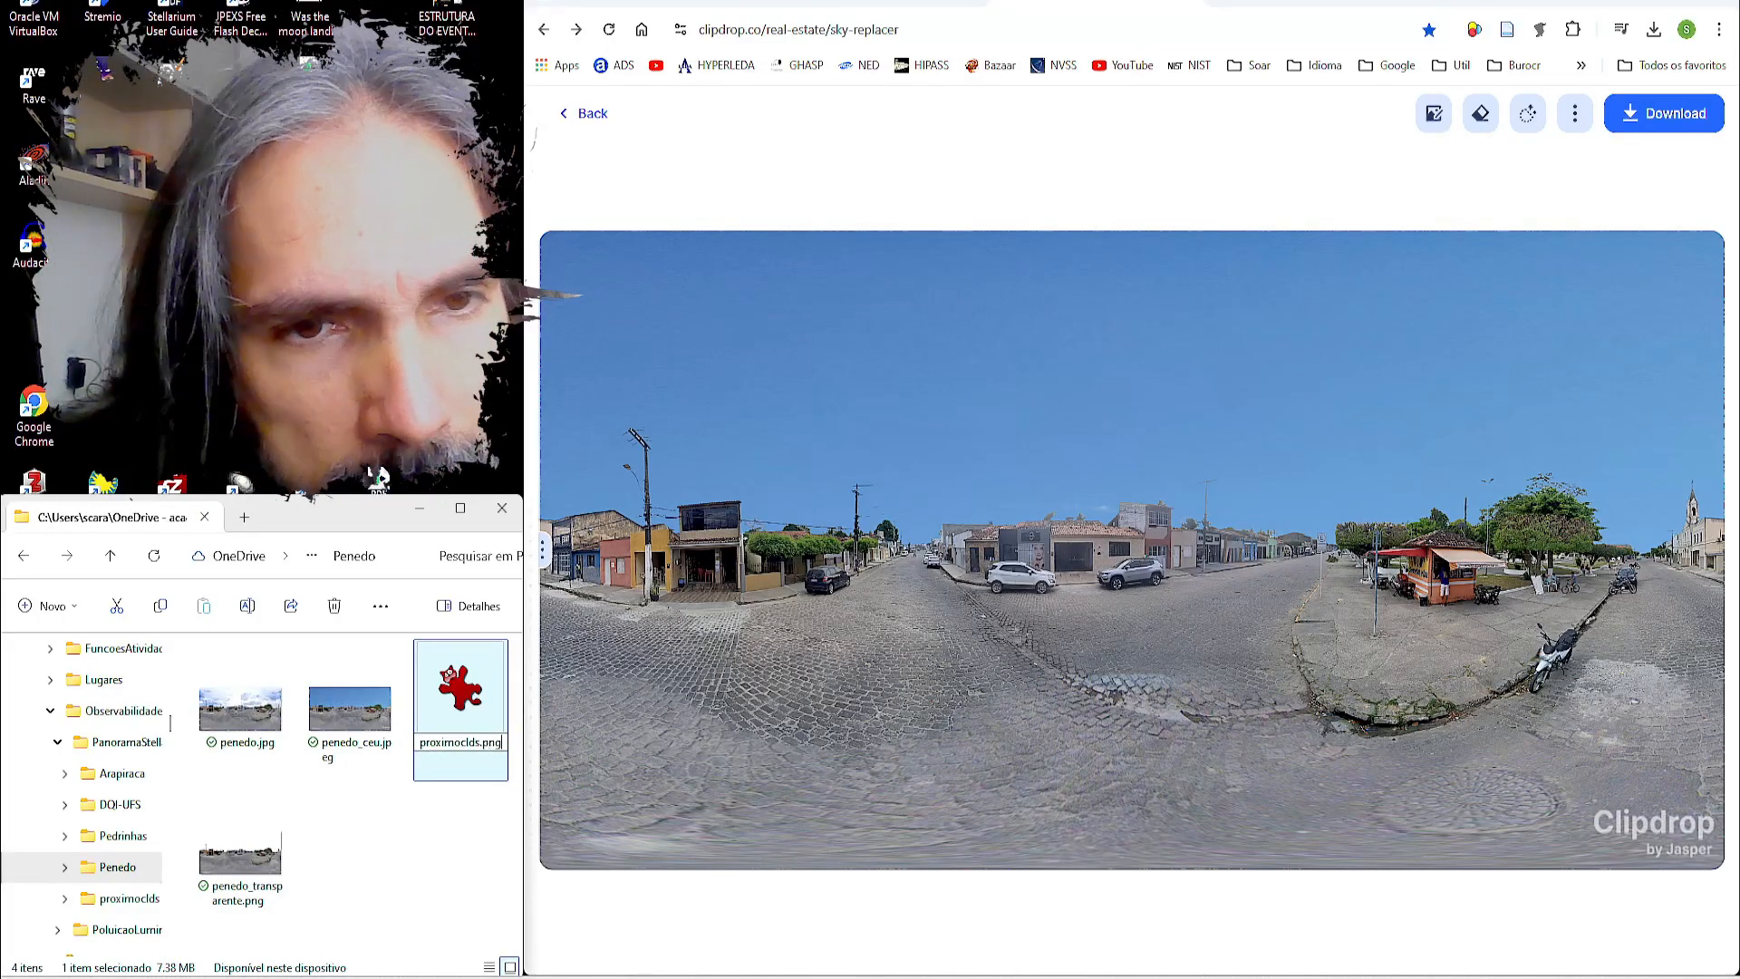
key(Return)
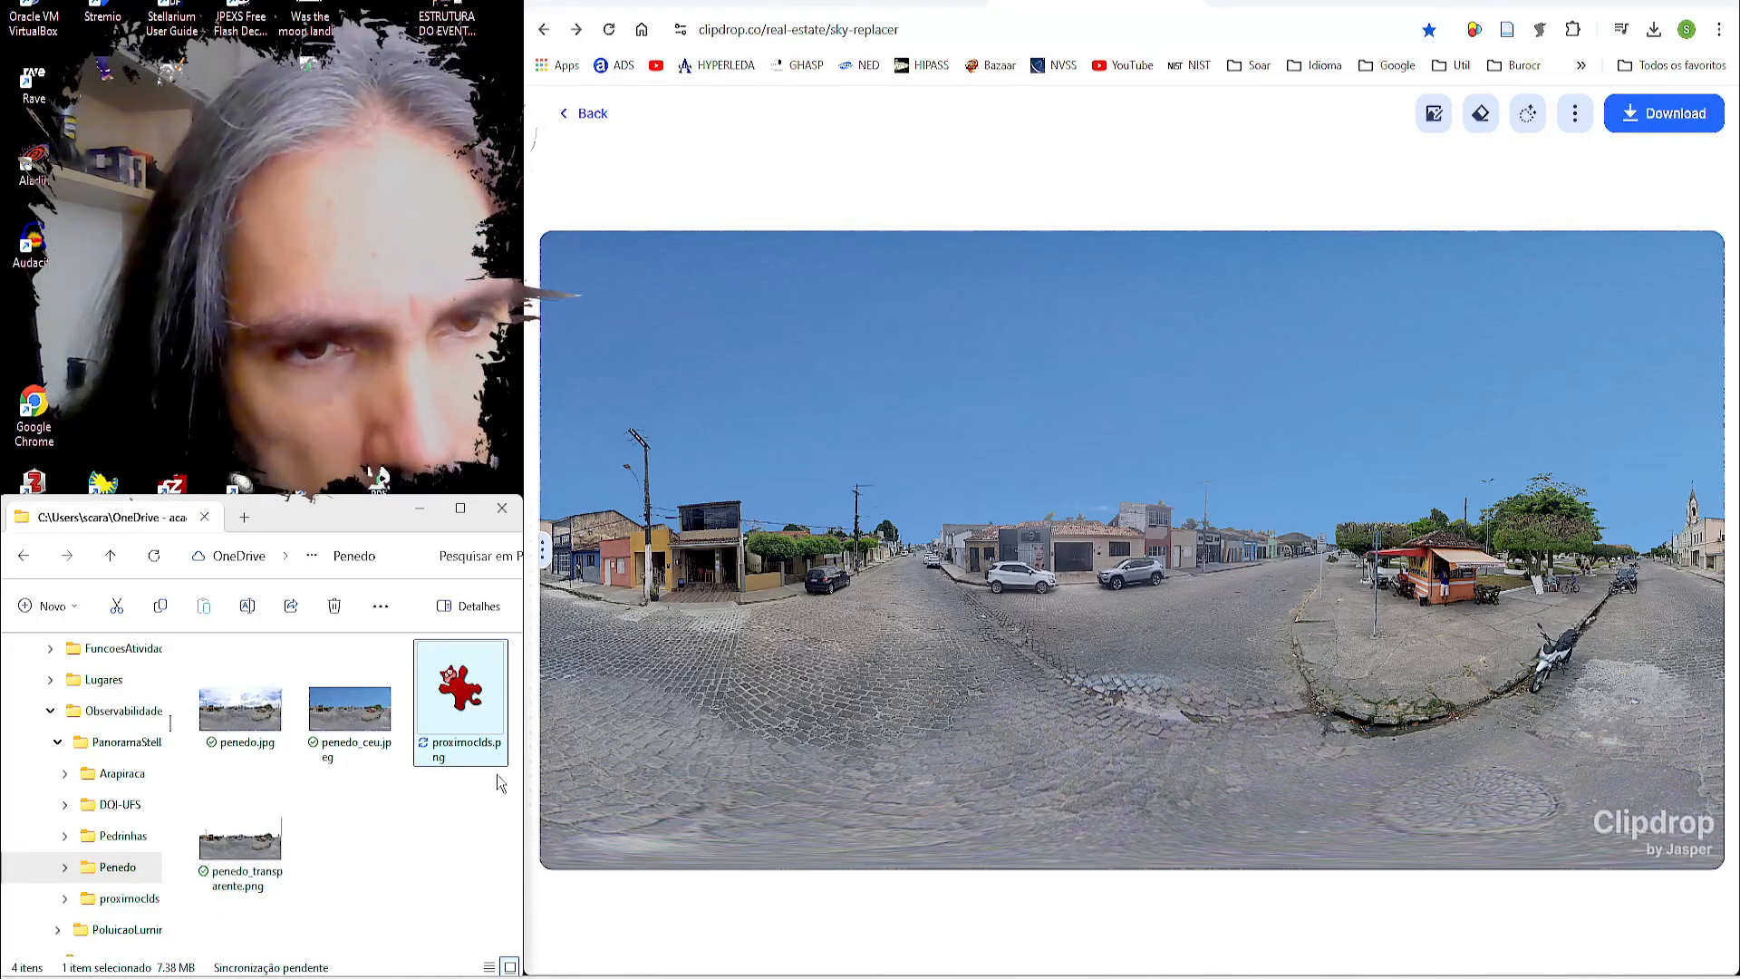
Step: Paste proximoclds.png into the proximoclds folder, replacing the old image
click(127, 900)
key(ctrl+v)
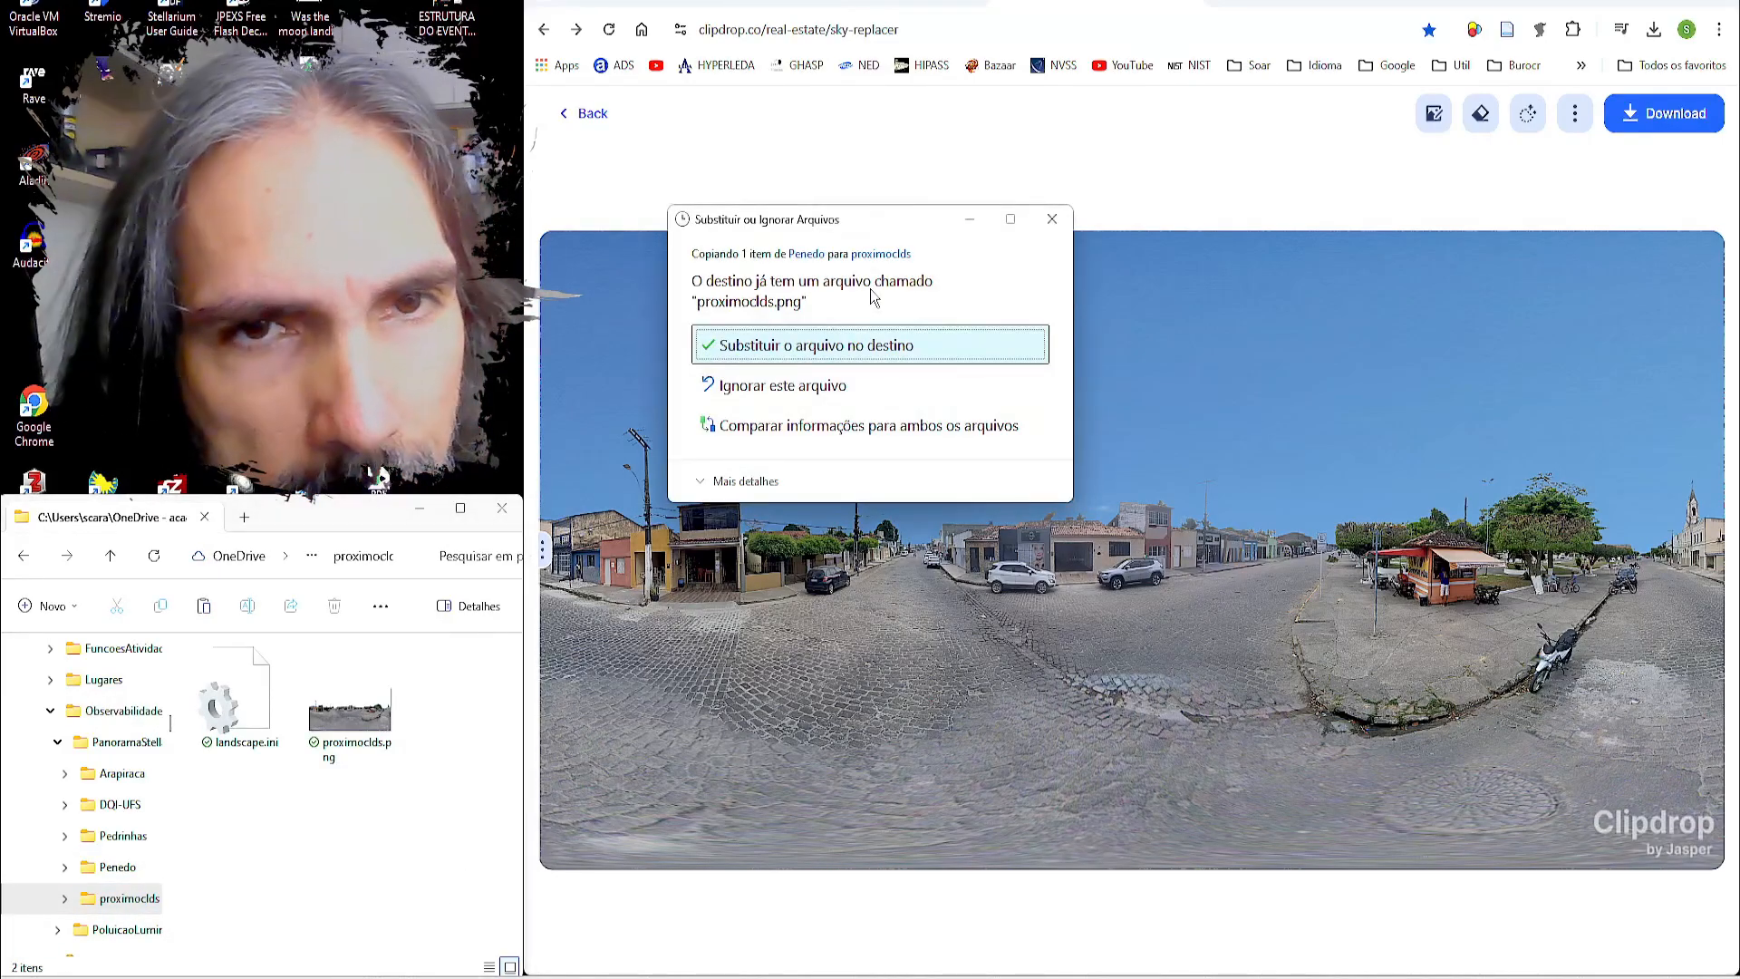
click(820, 348)
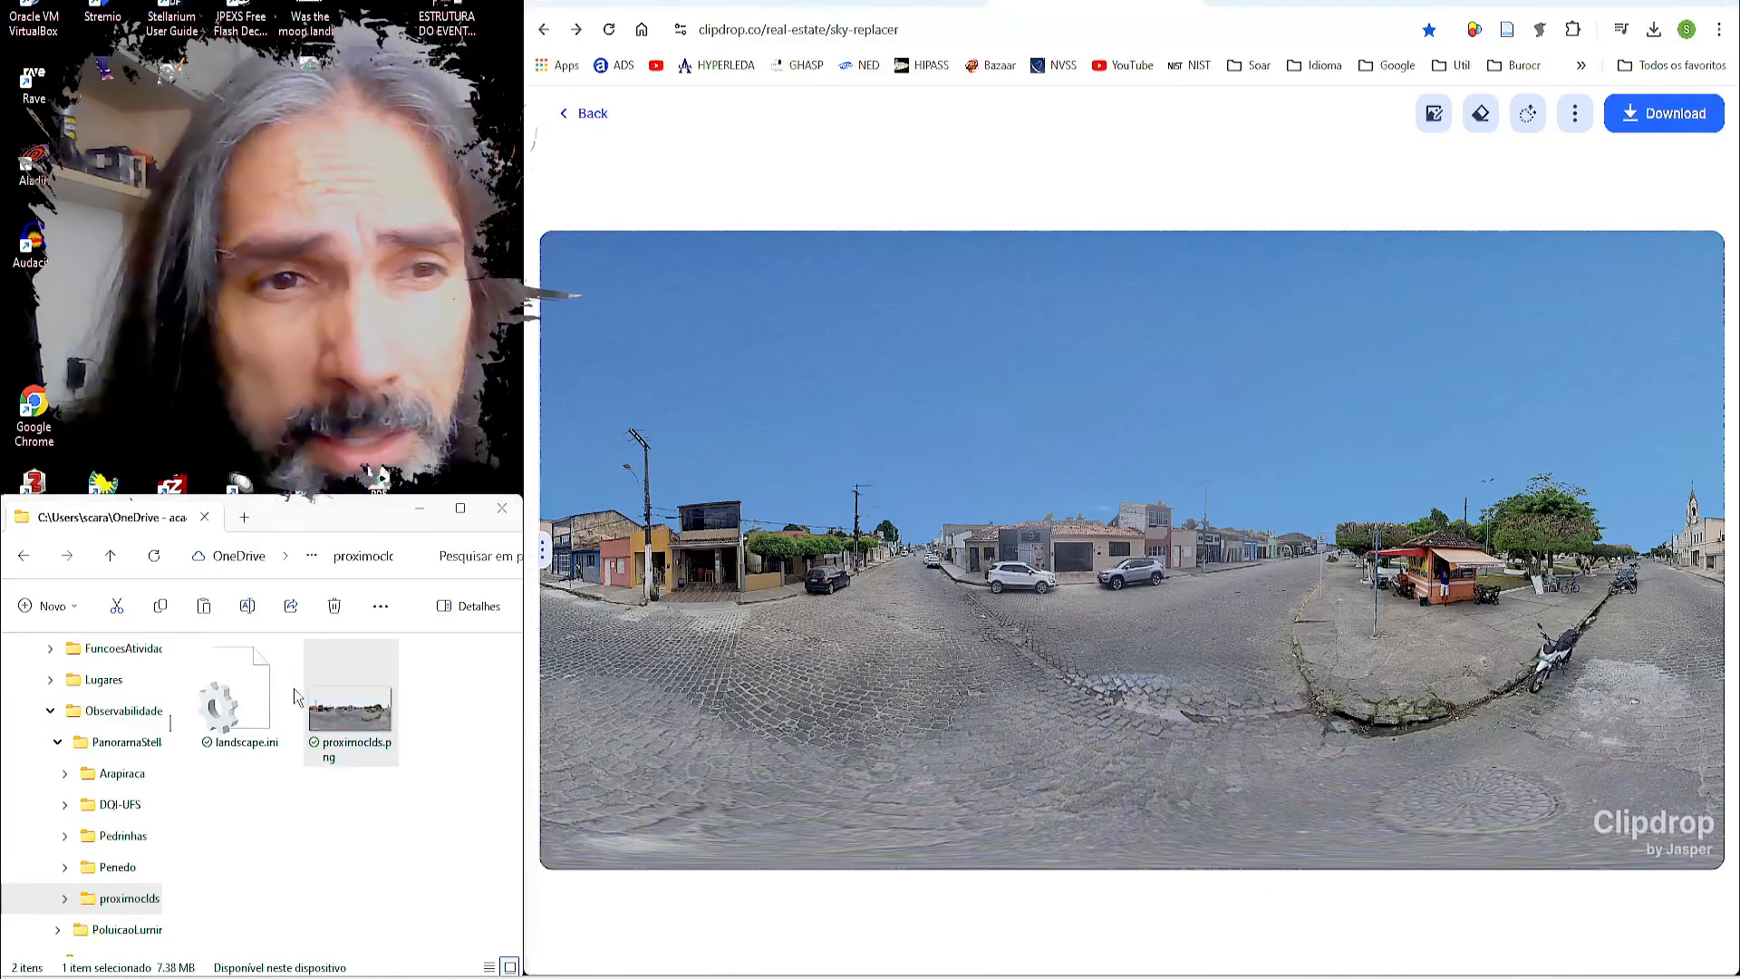
click(258, 687)
Step: Open landscape.ini in Notepad++ and check its landscape name, spherical type and texture file
right_click(259, 685)
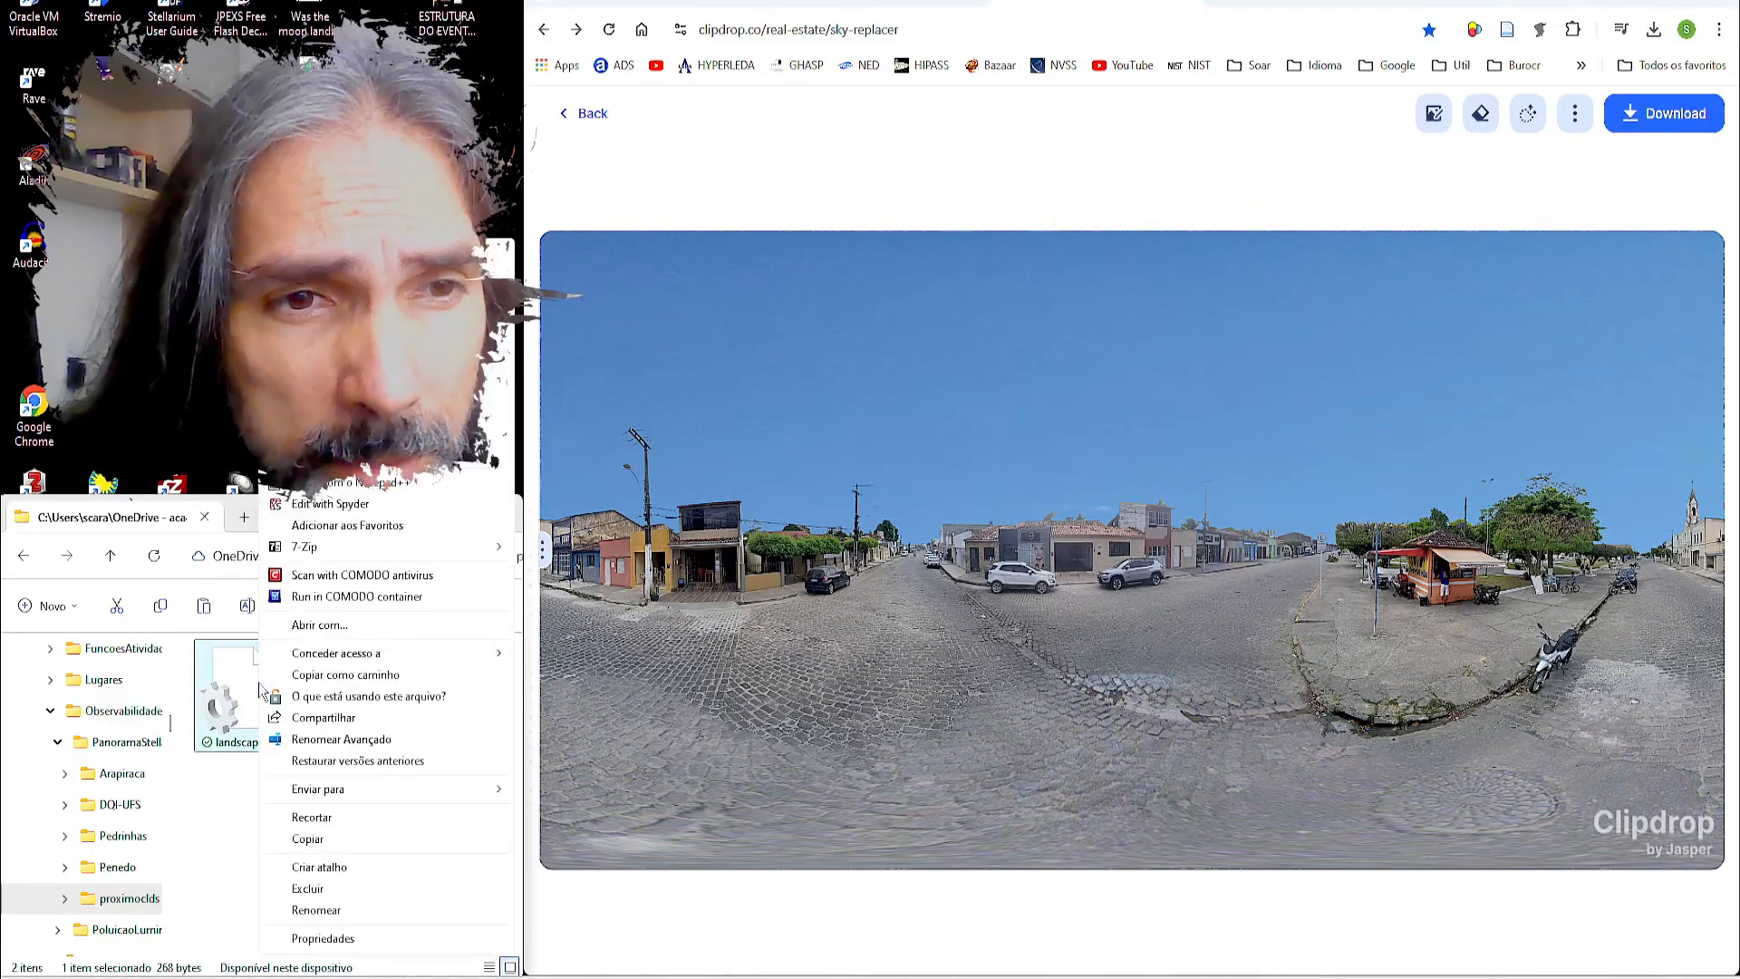
click(441, 515)
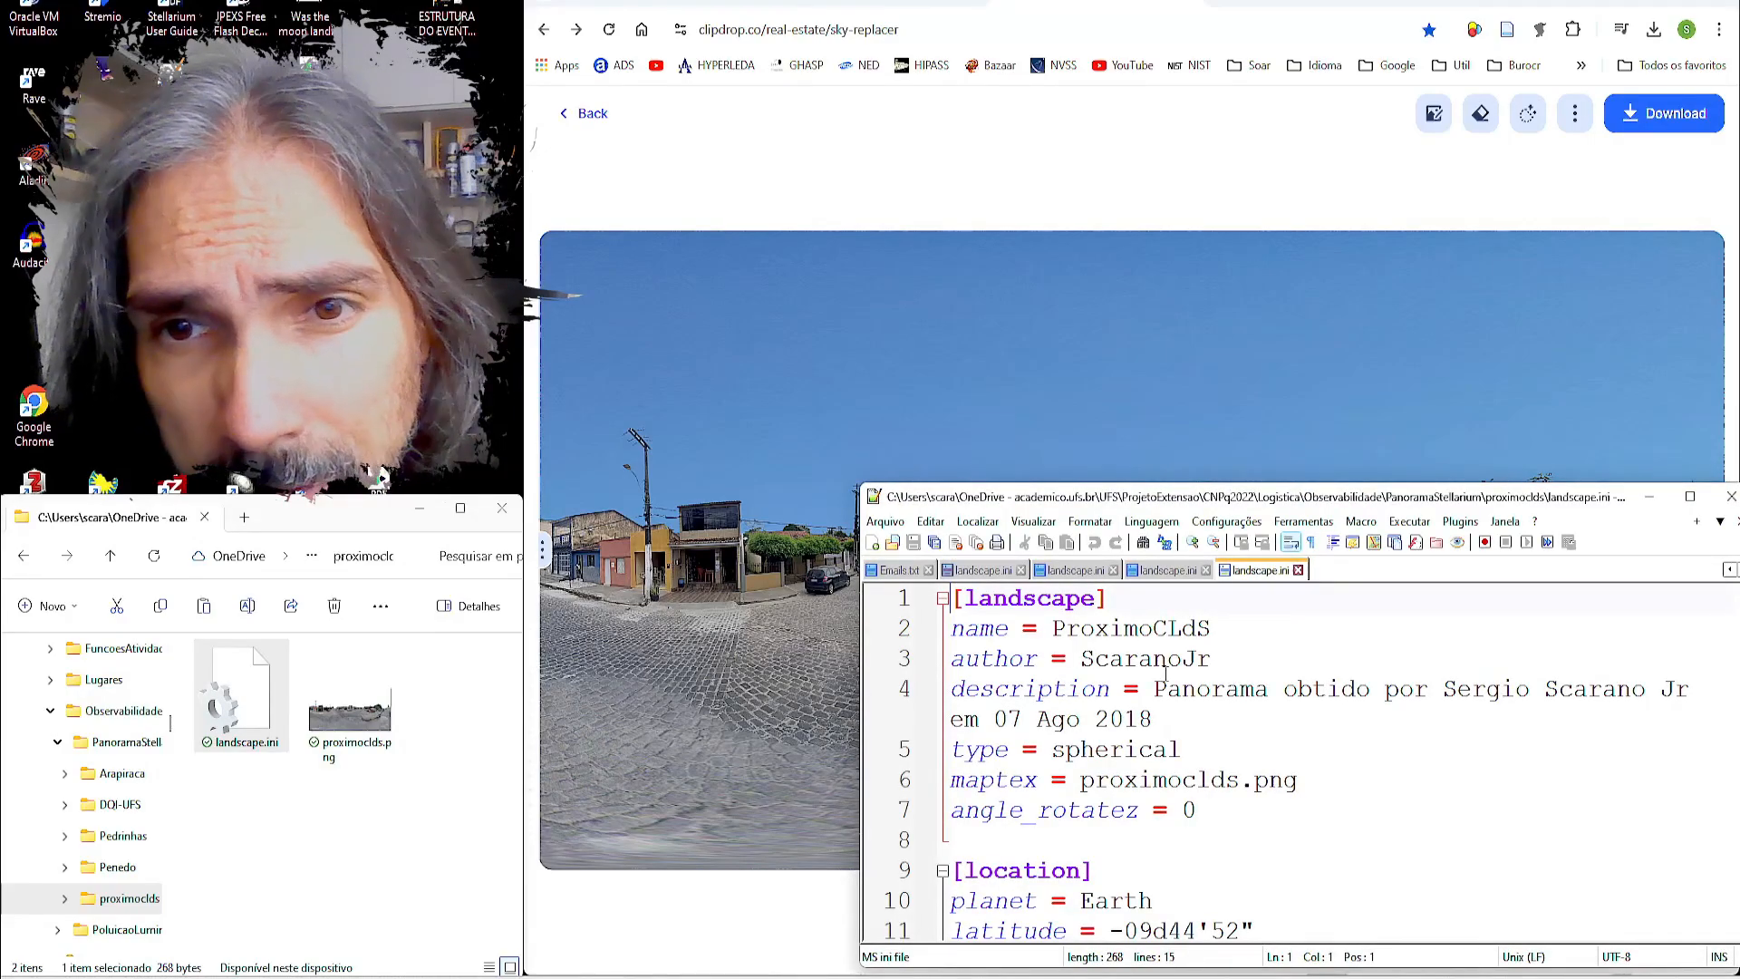
click(1184, 628)
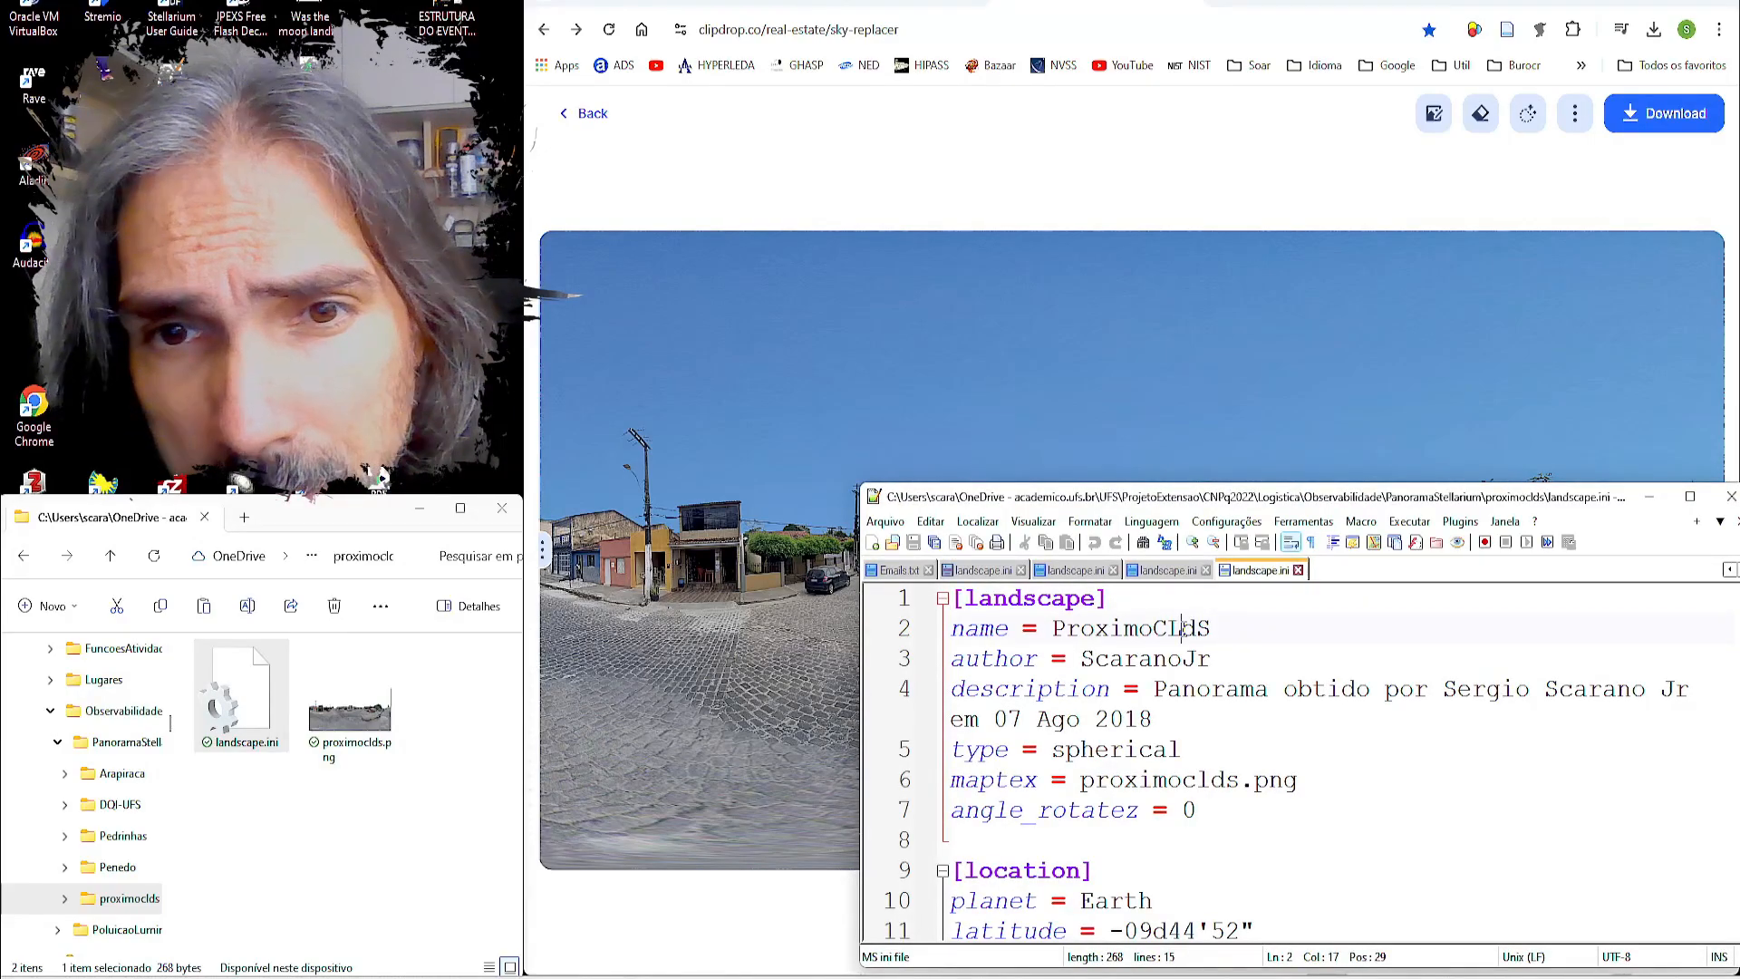
click(1052, 749)
click(1168, 625)
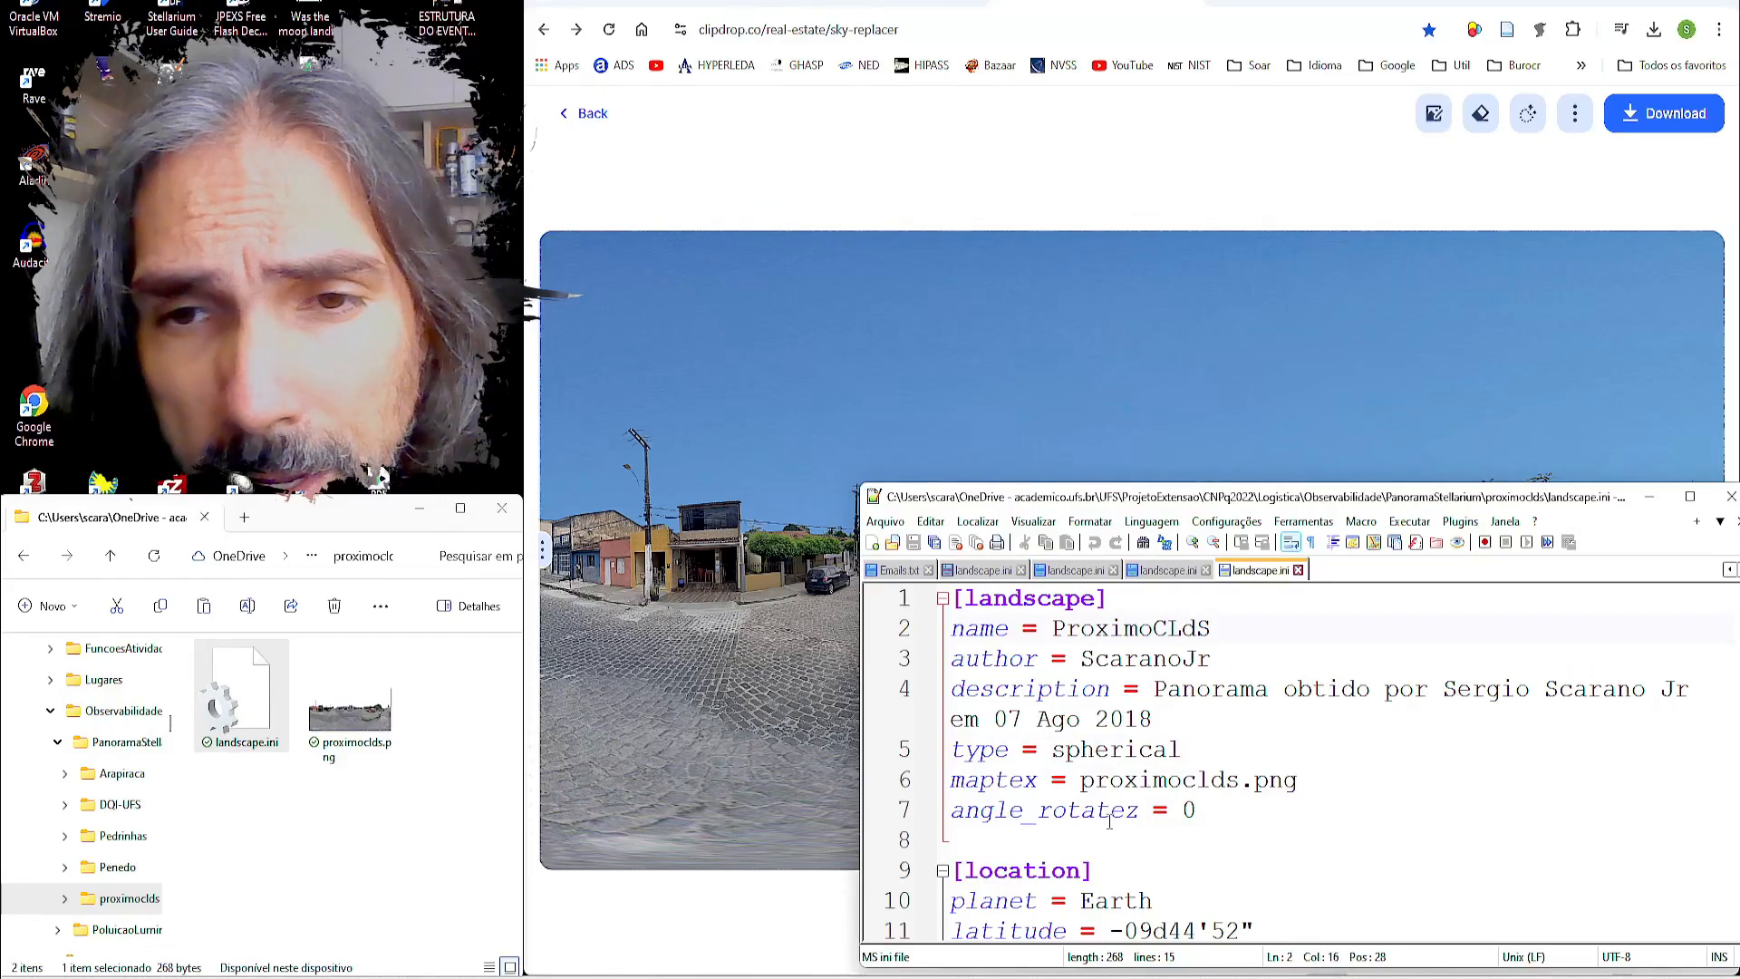
drag(1094, 780, 1283, 780)
click(1188, 809)
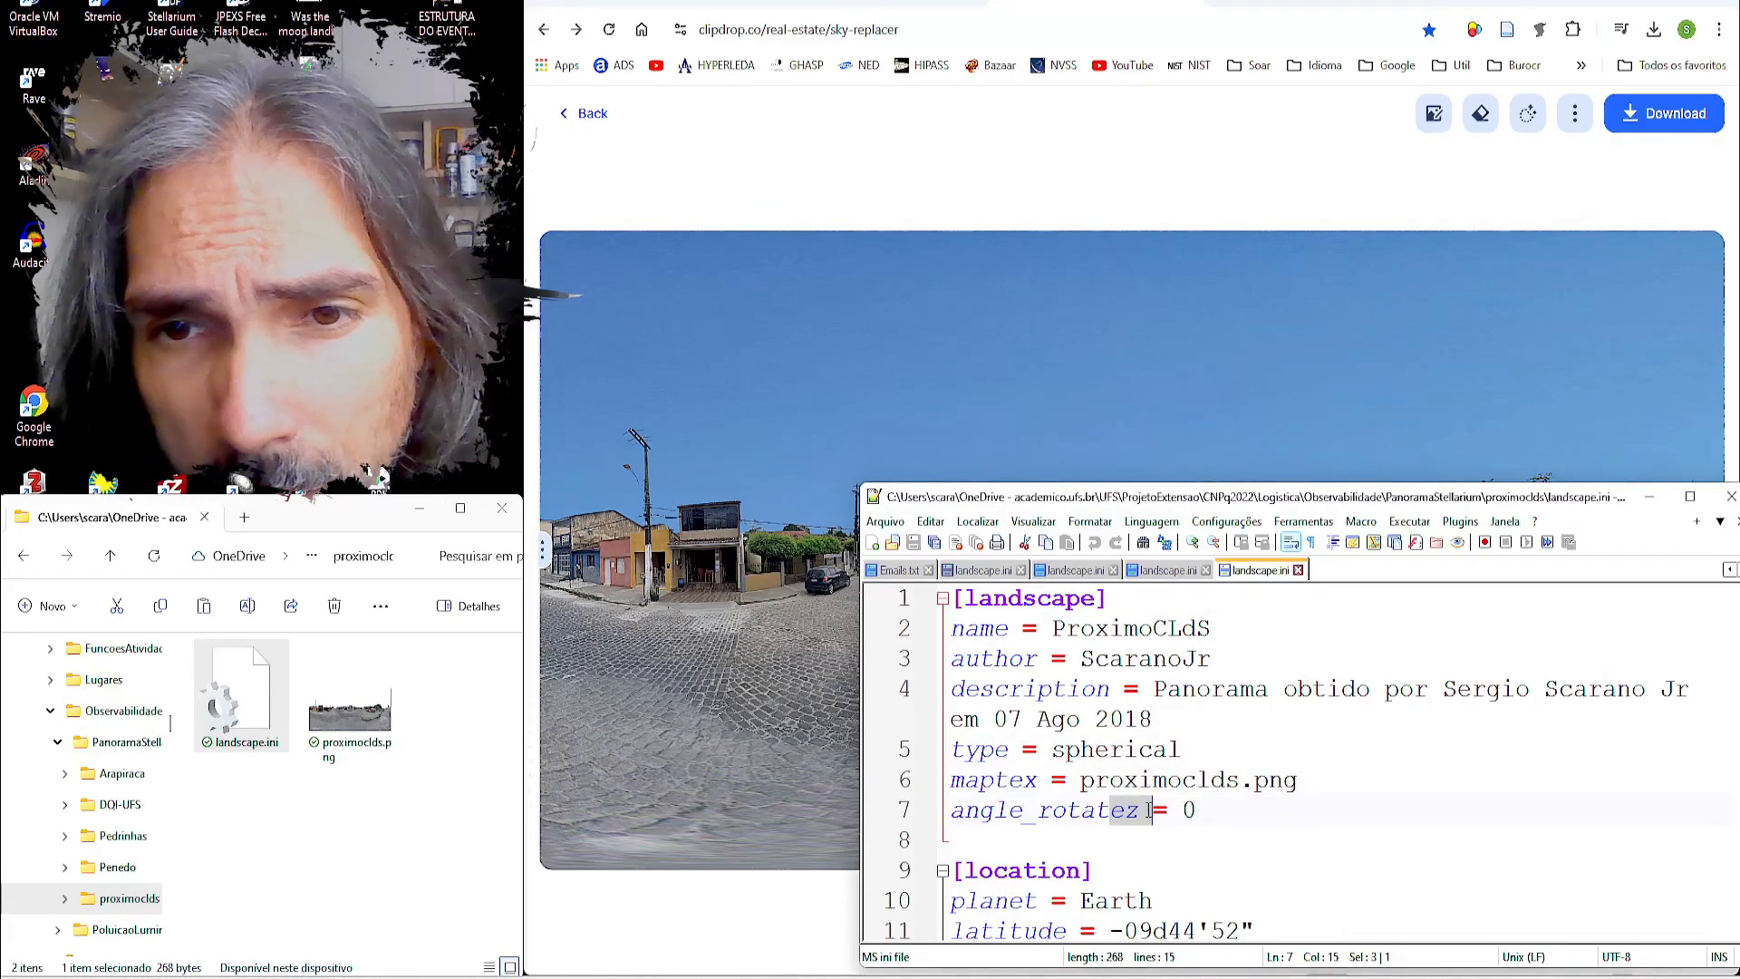
Step: Compare the latitude line with Street View Download 360's geolocation -10.280195, -36.562972
scroll(1221, 828, down, 1)
scroll(1221, 828, down, 1)
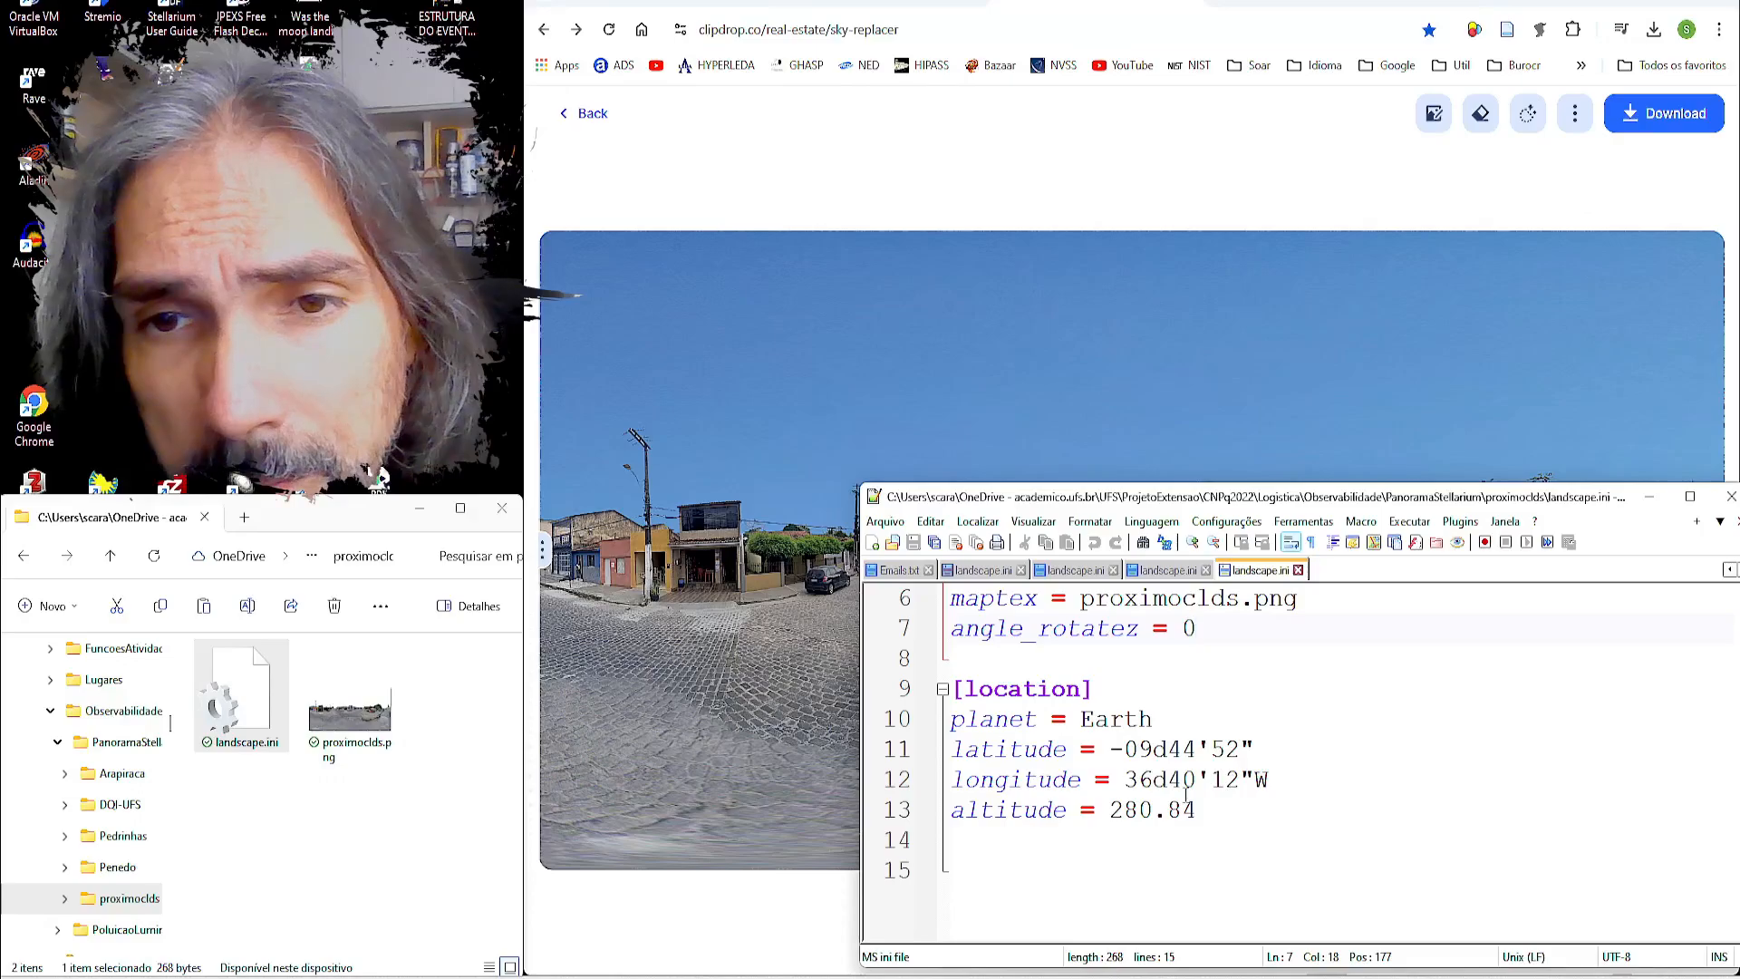
drag(1105, 749, 1252, 758)
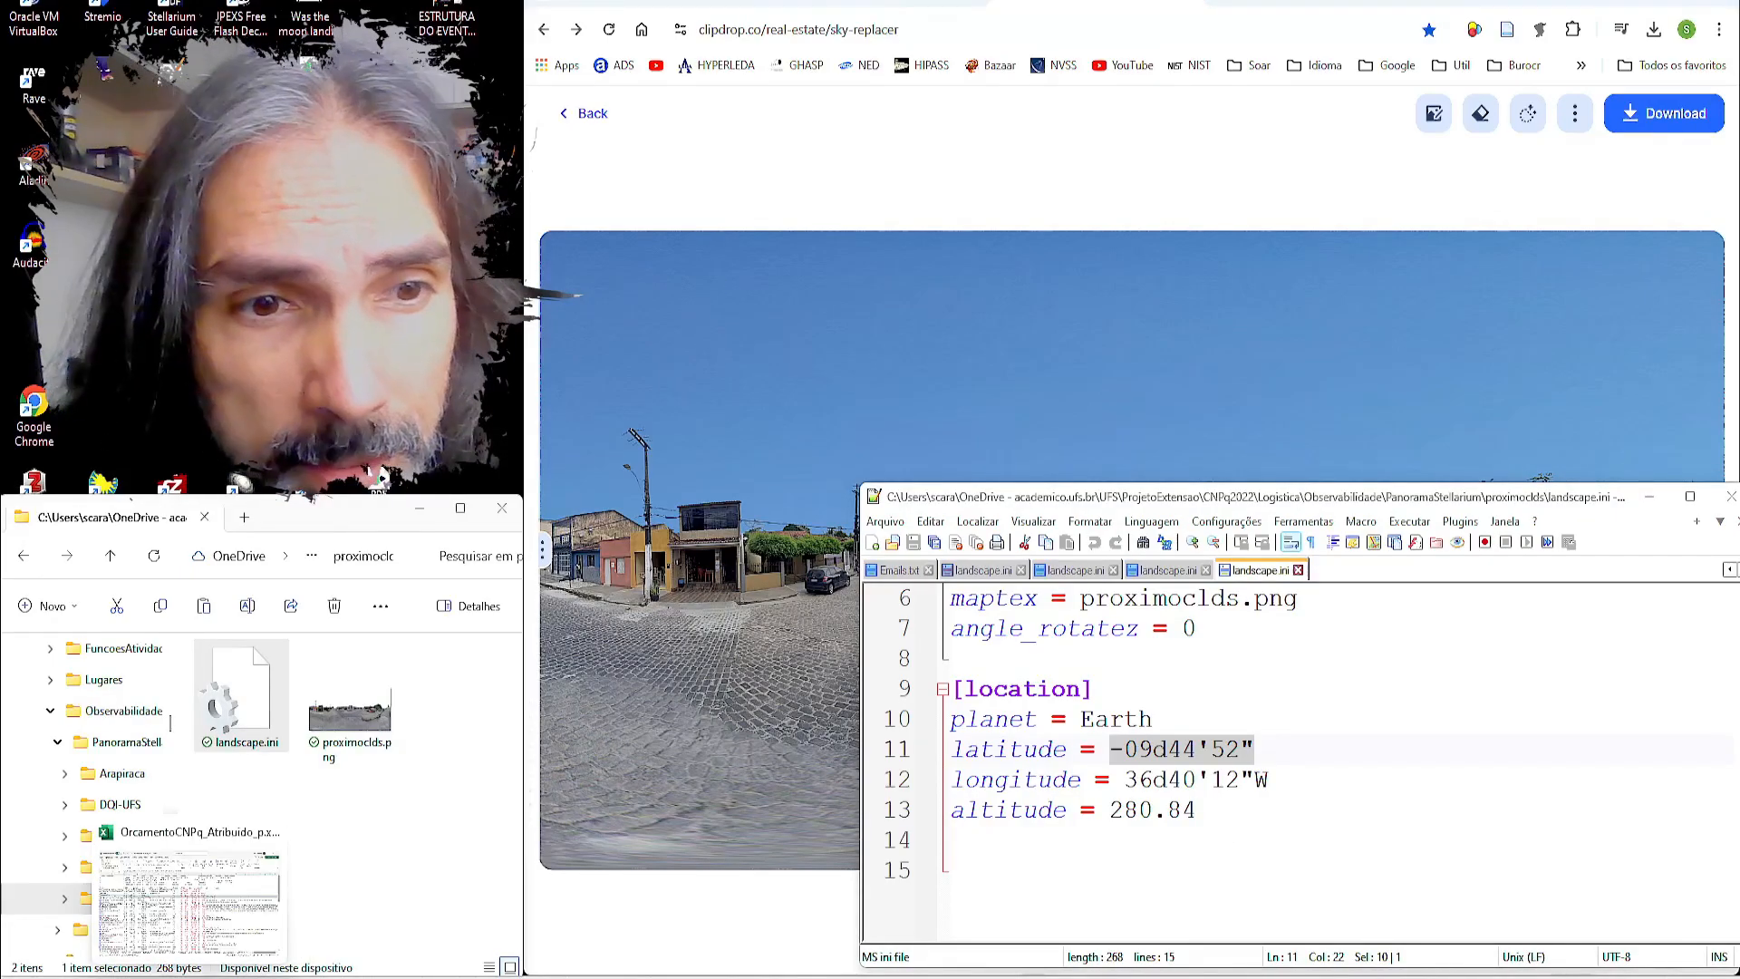
click(275, 977)
scroll(861, 455, down, 1)
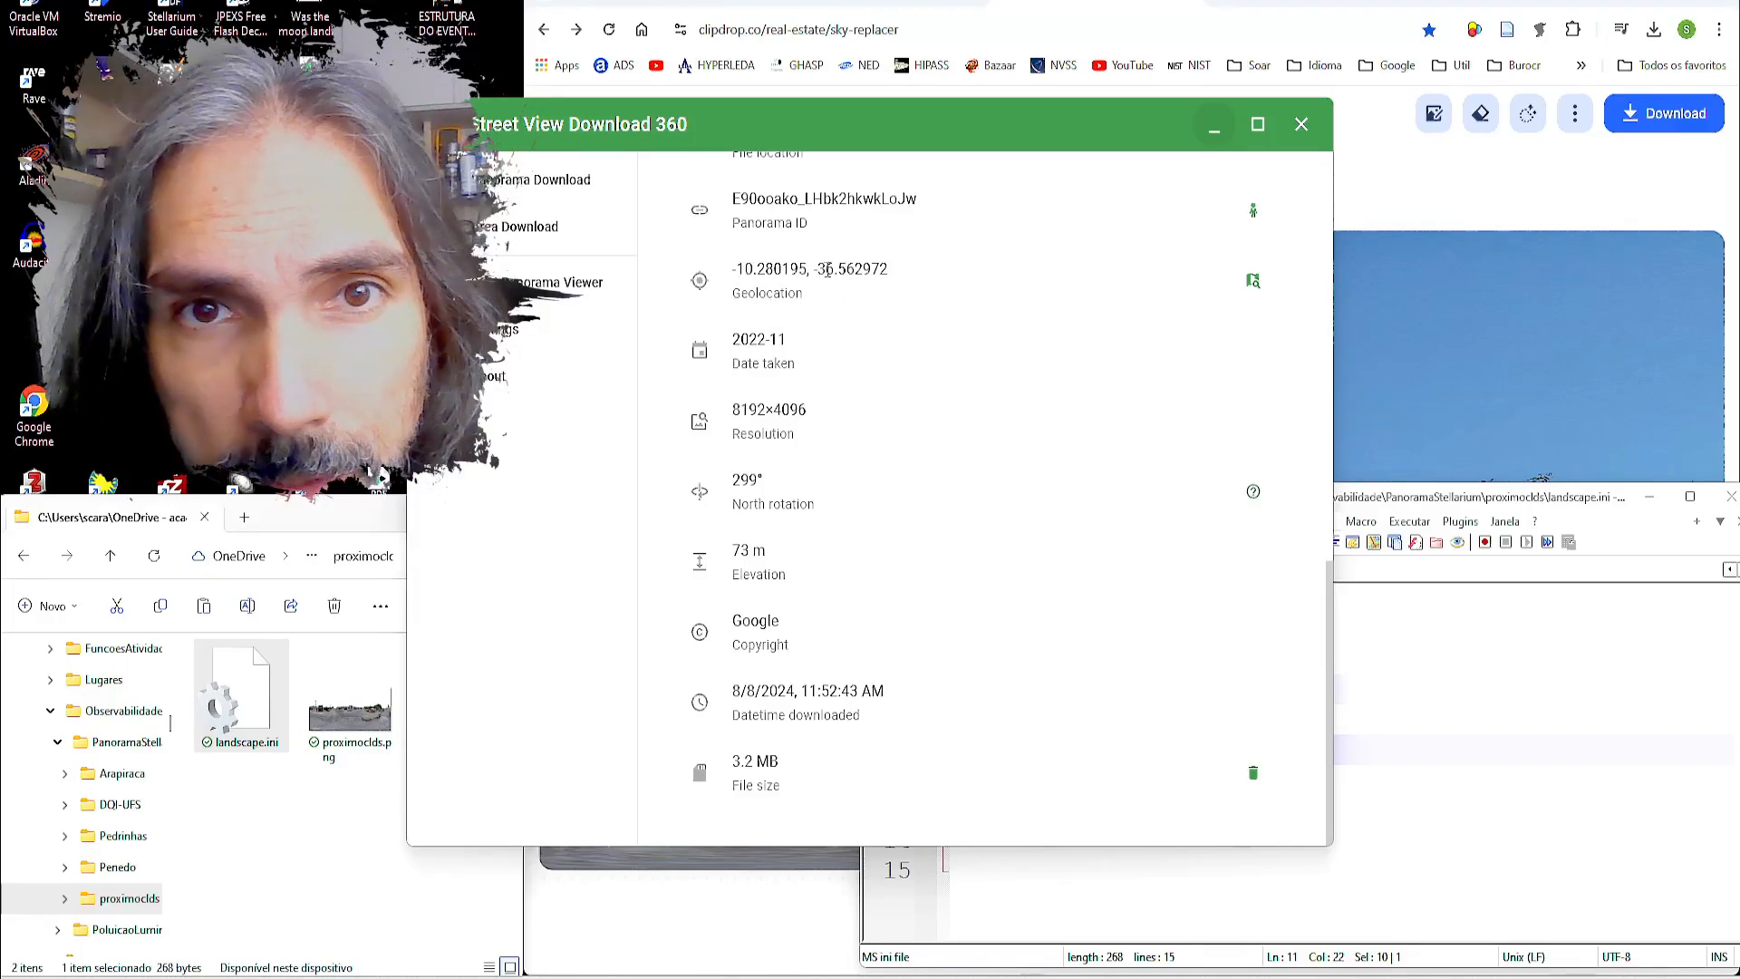
Step: Check the angle_rotatez value in landscape.ini, then close the file and Notepad++
click(1478, 719)
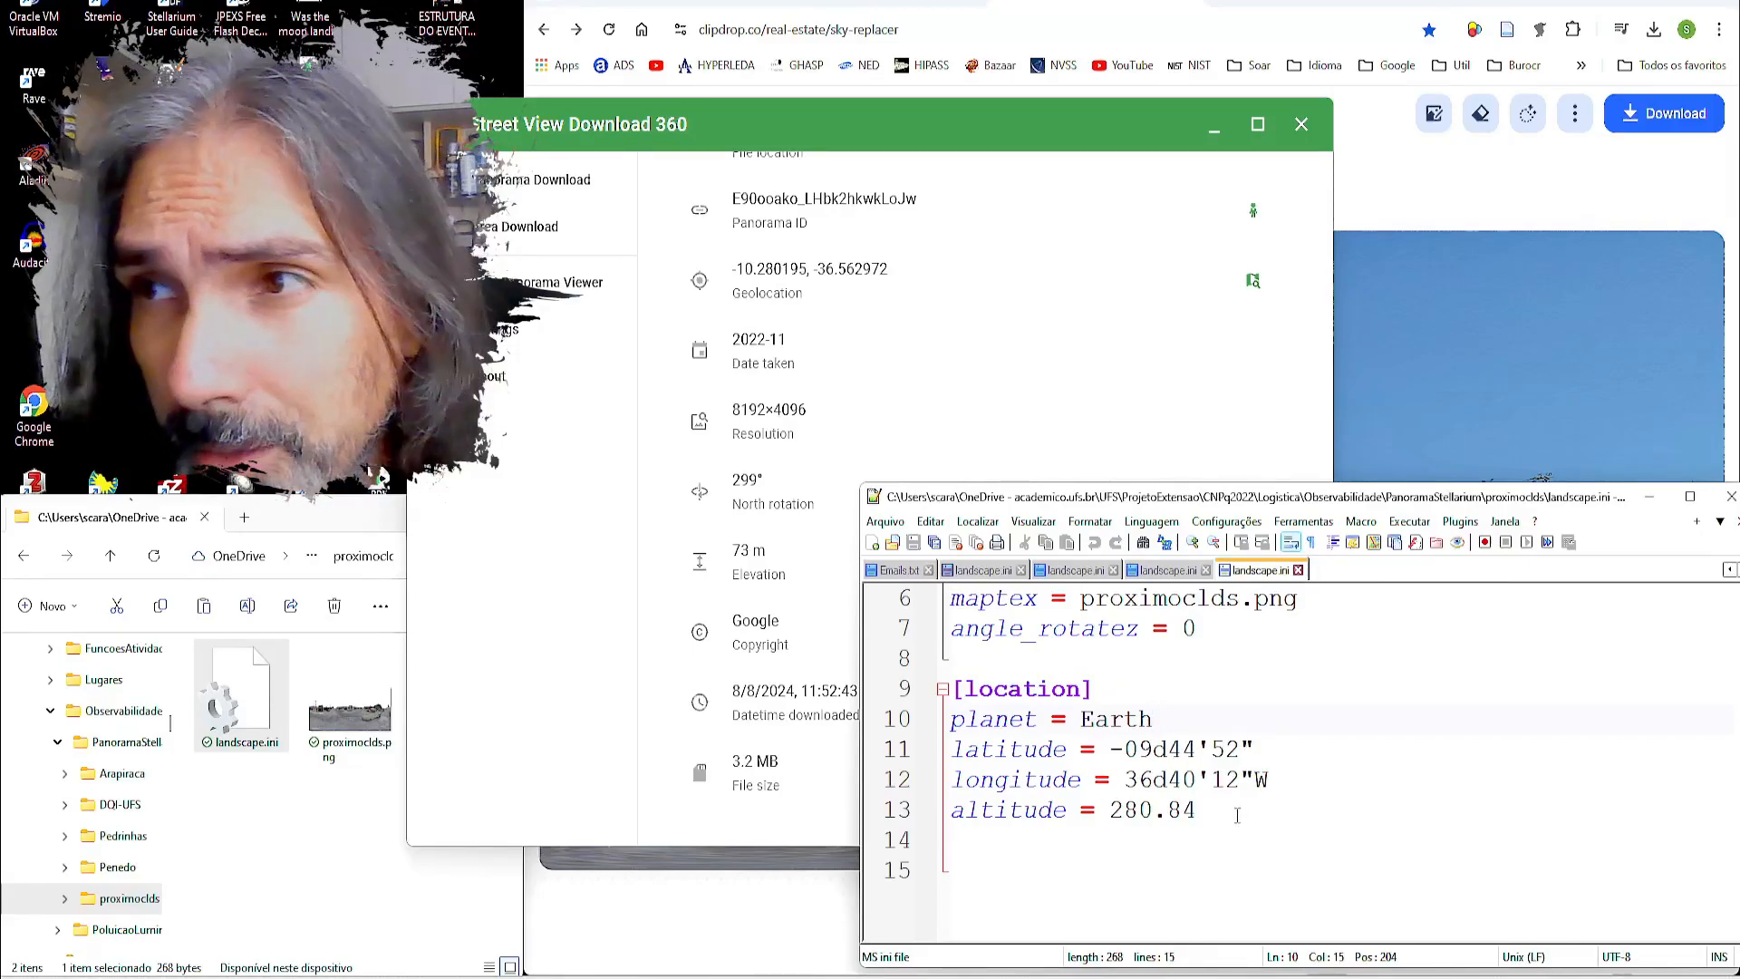
mouse_move(1198, 634)
mouse_down()
mouse_move(1034, 626)
mouse_move(1187, 627)
mouse_up()
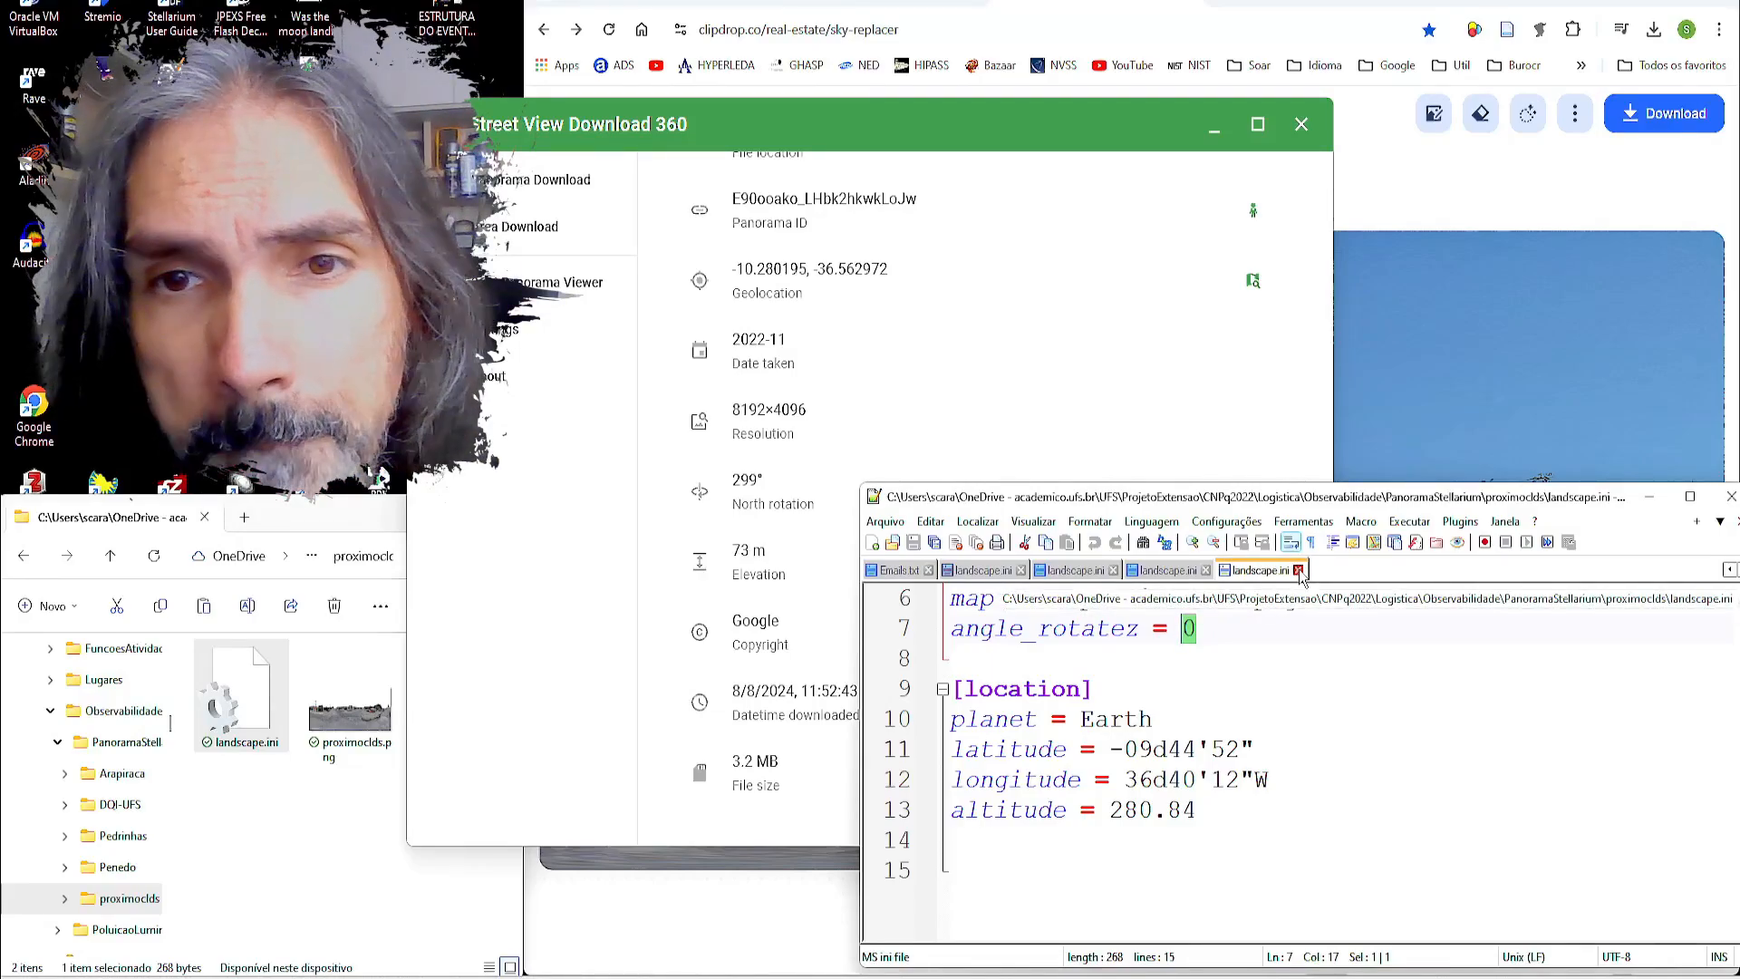
scroll(1391, 750, up, 2)
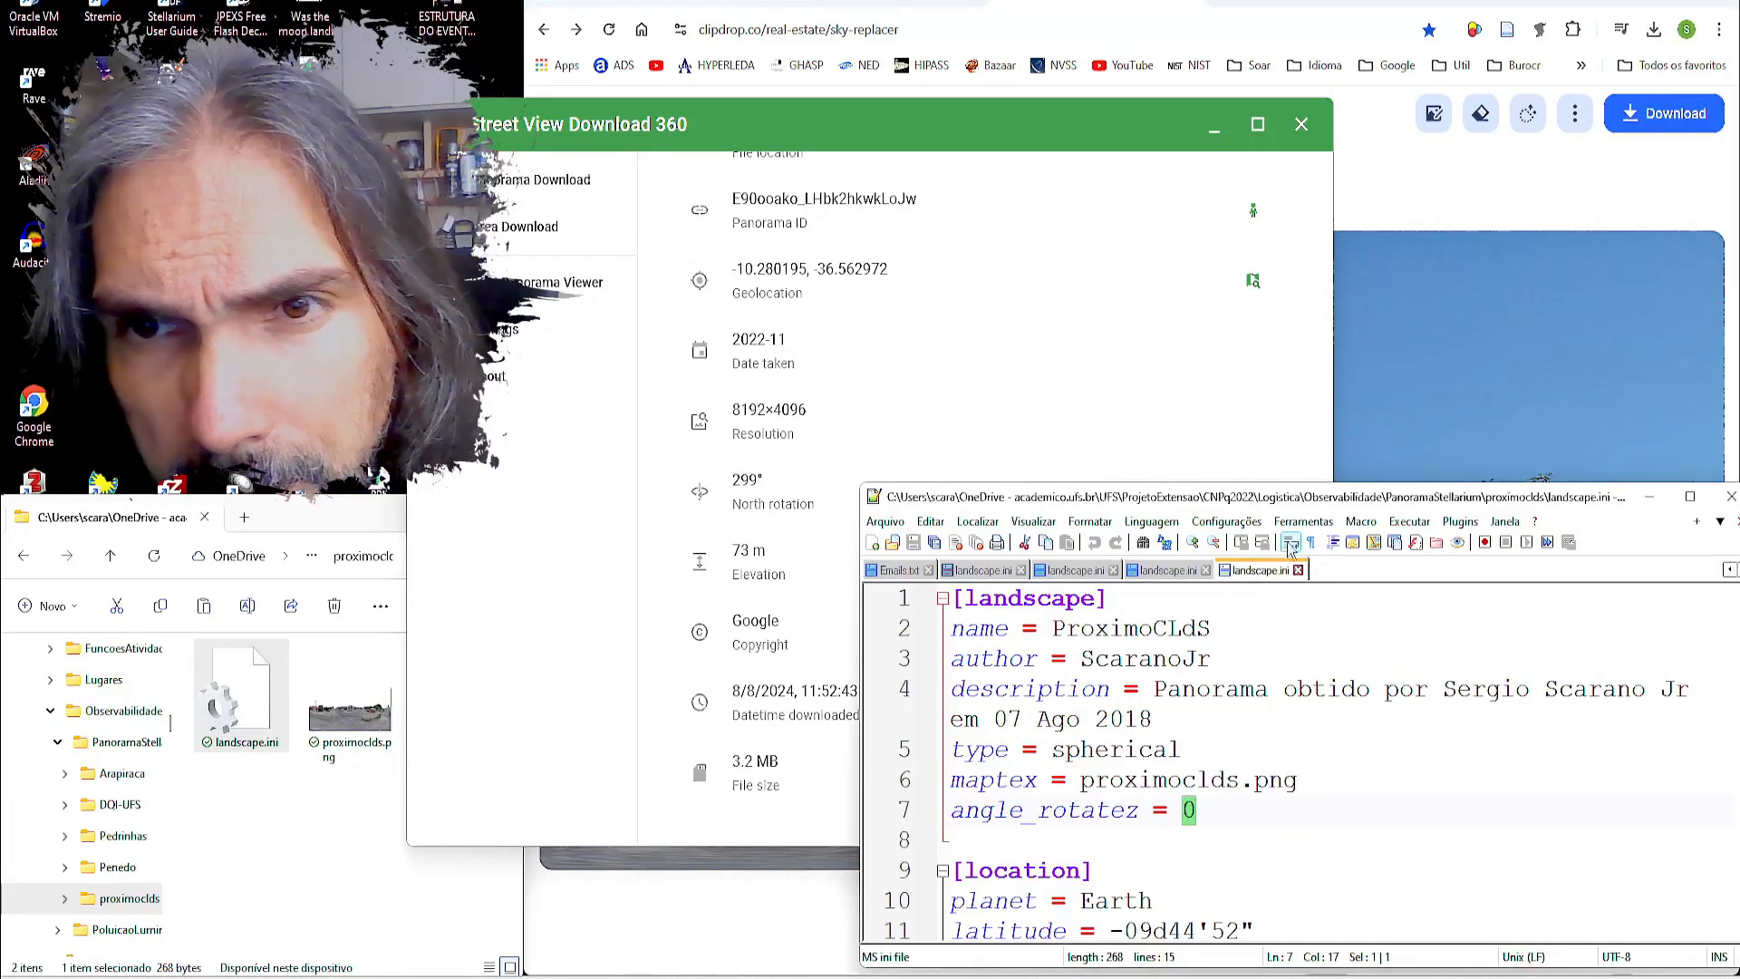
click(1299, 572)
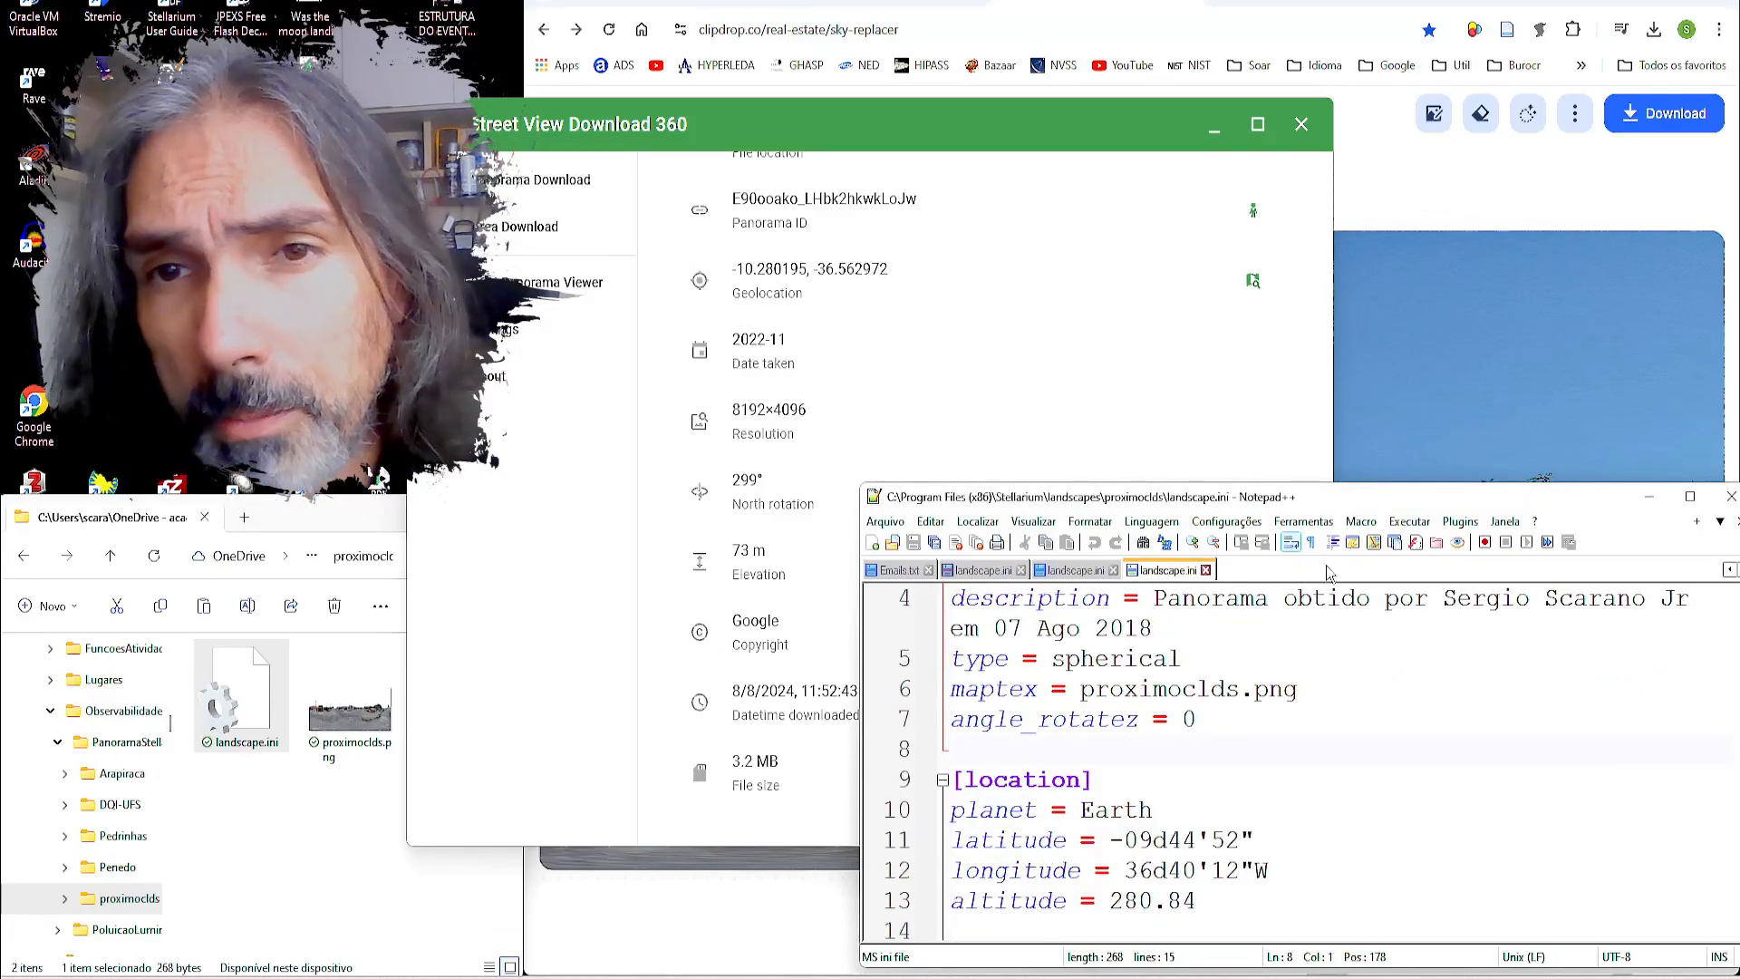
click(1729, 496)
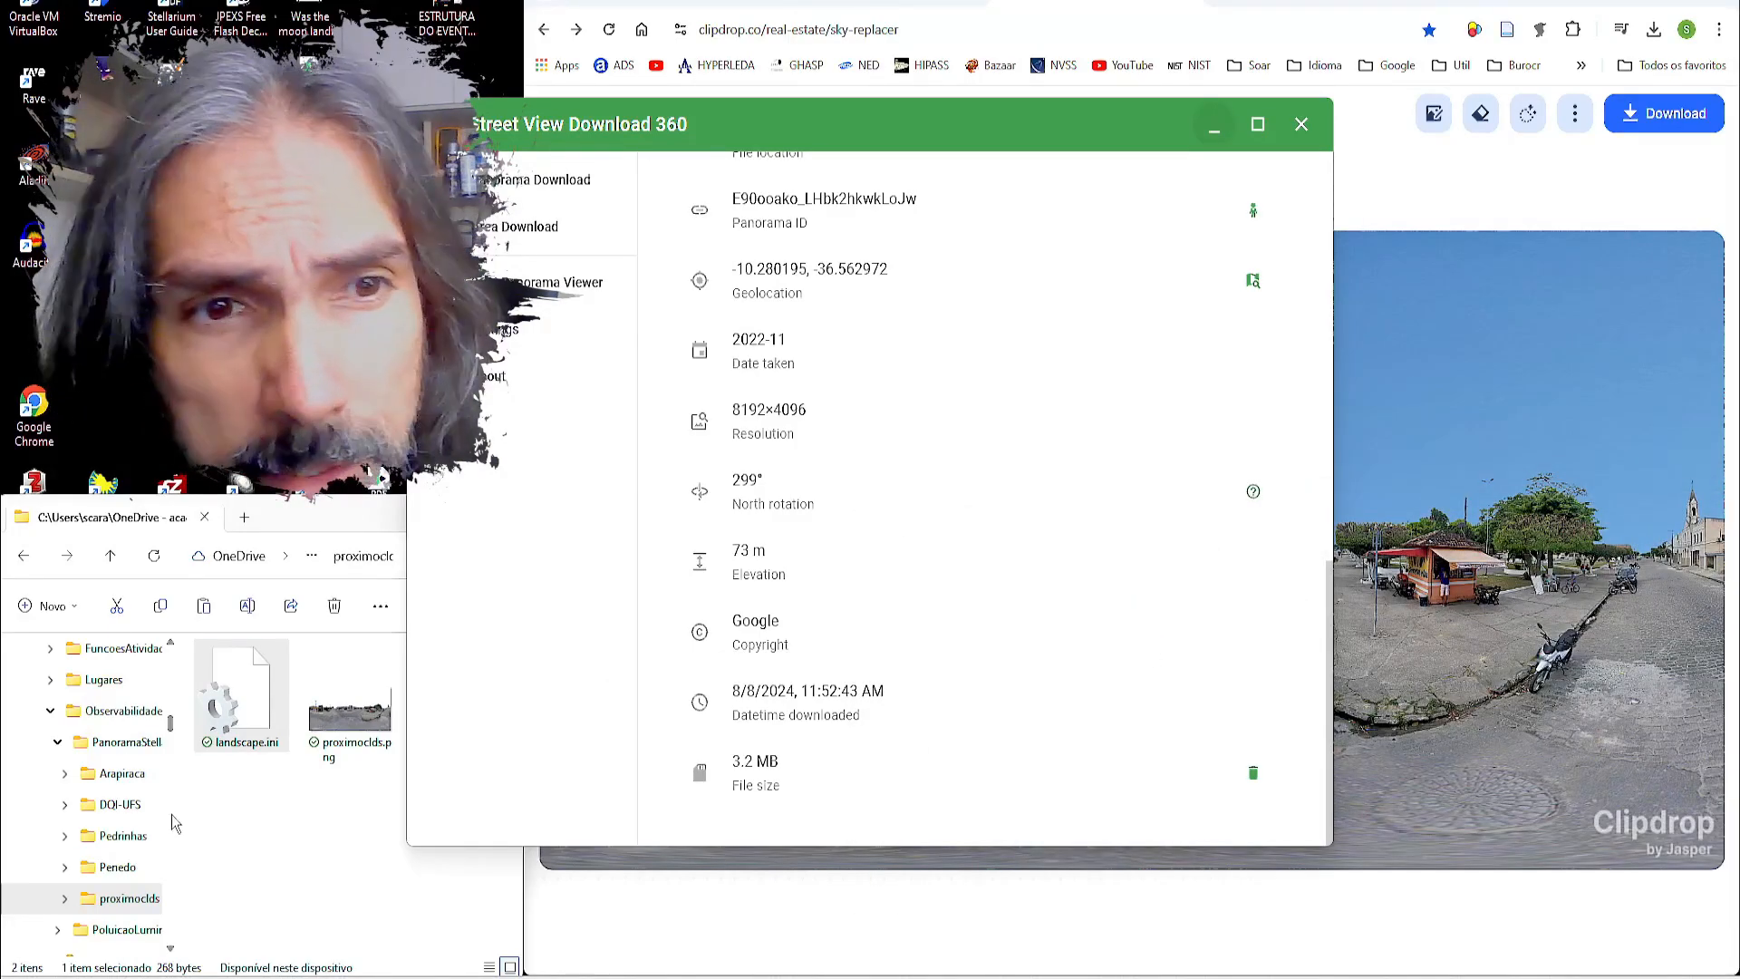
Step: Copy the proximoclds folder from PanoramaStellarium
click(291, 850)
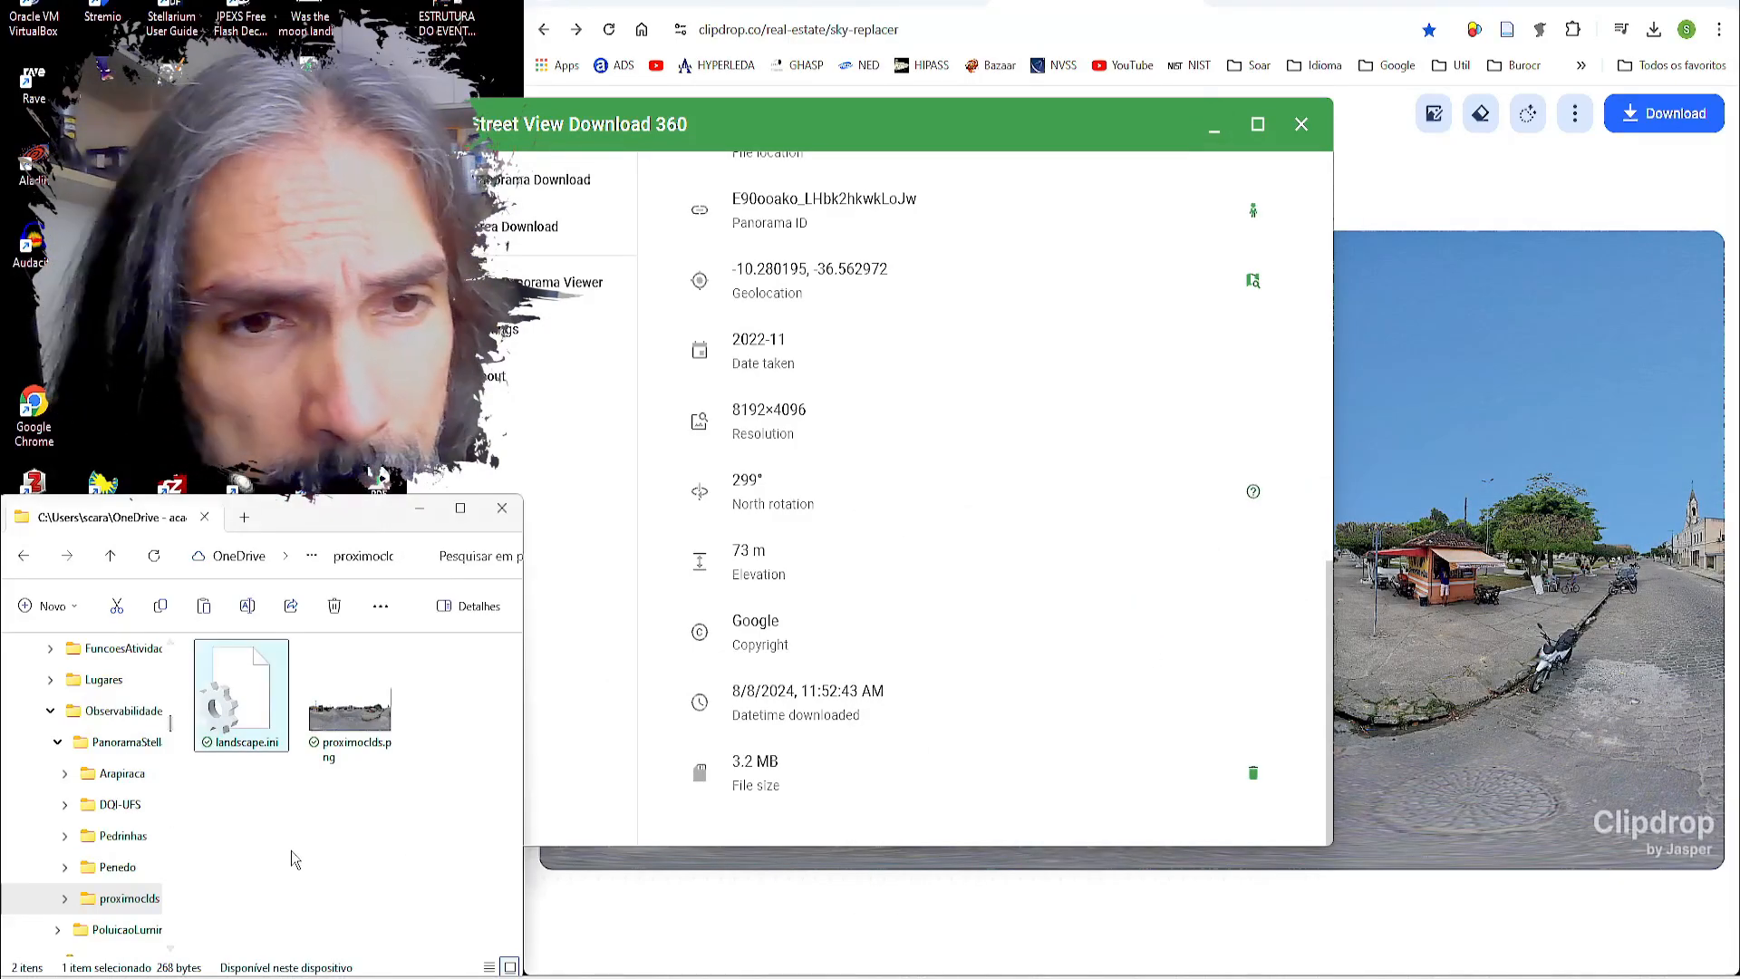
right_click(114, 906)
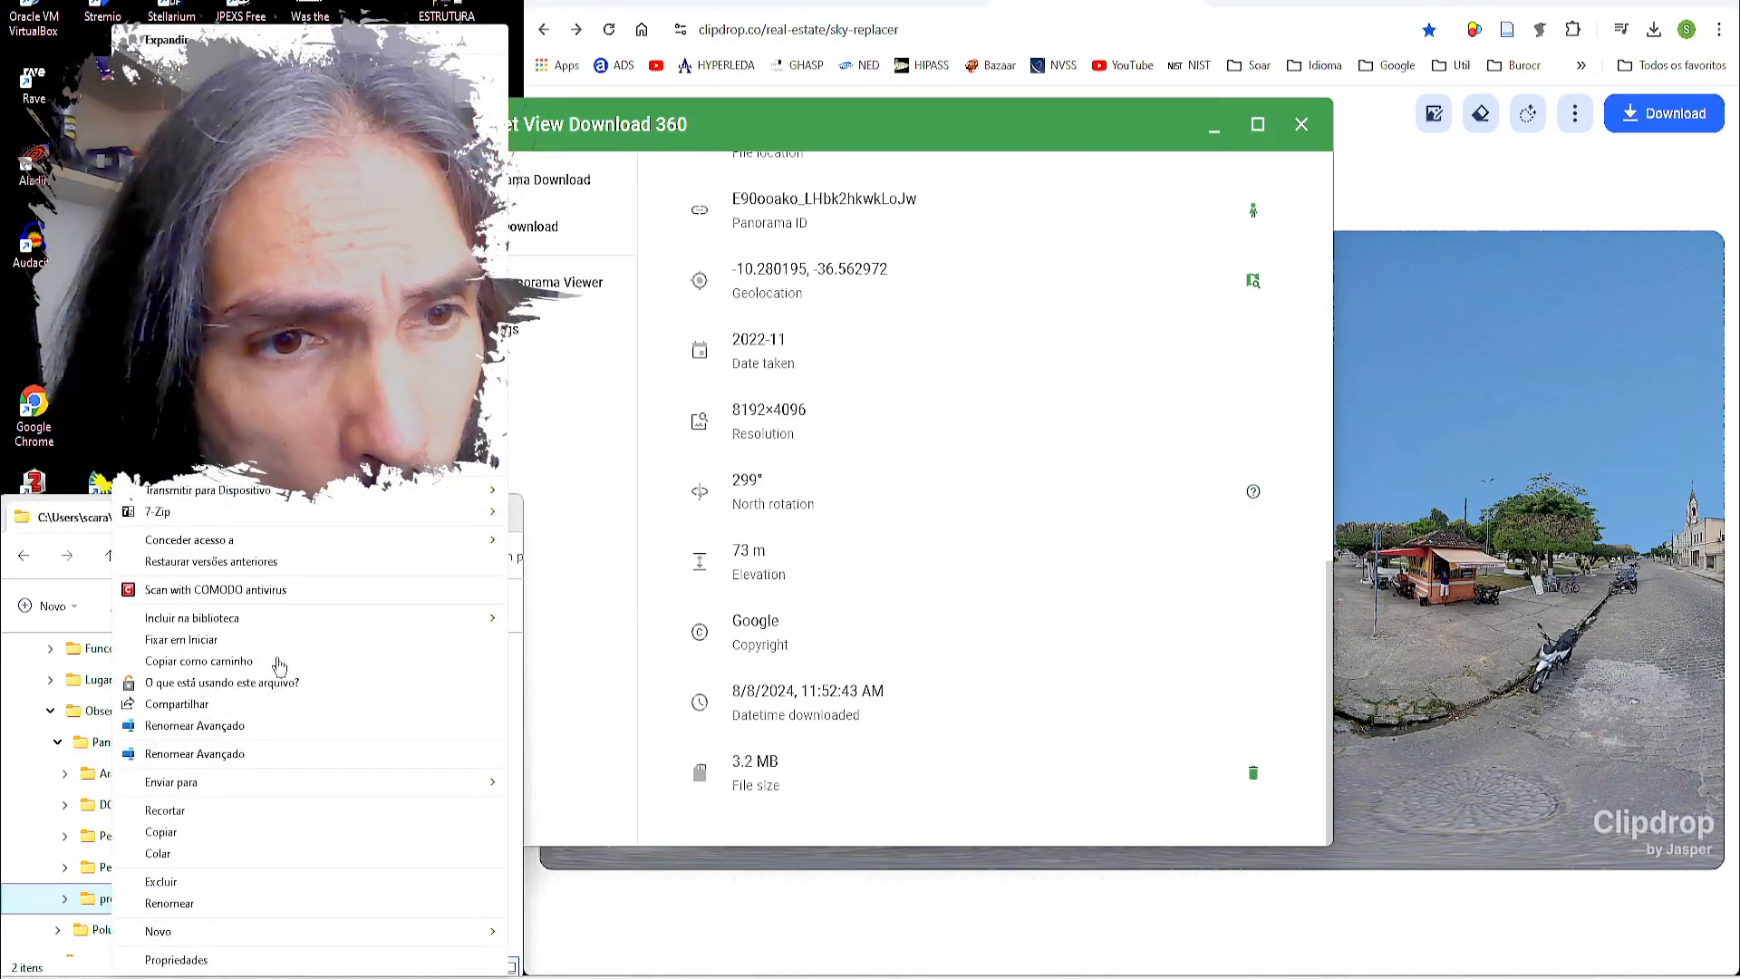
click(225, 831)
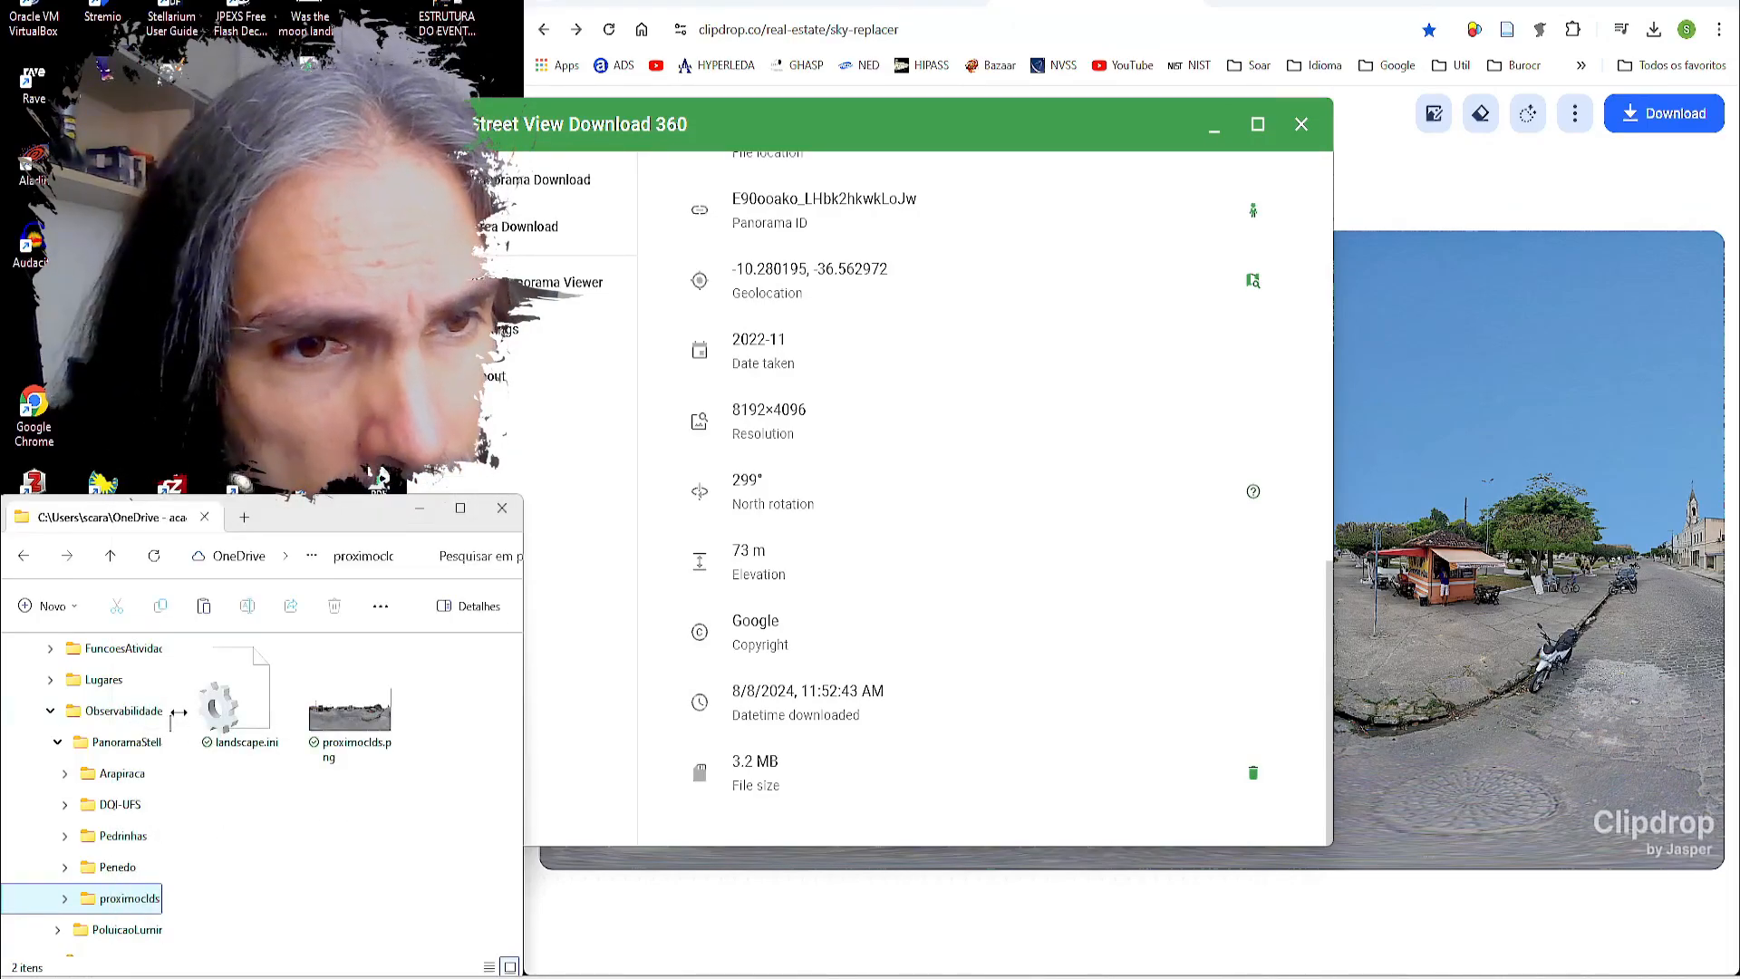
mouse_move(171, 725)
mouse_down()
mouse_move(193, 645)
mouse_move(175, 730)
mouse_up()
drag(174, 766, 171, 779)
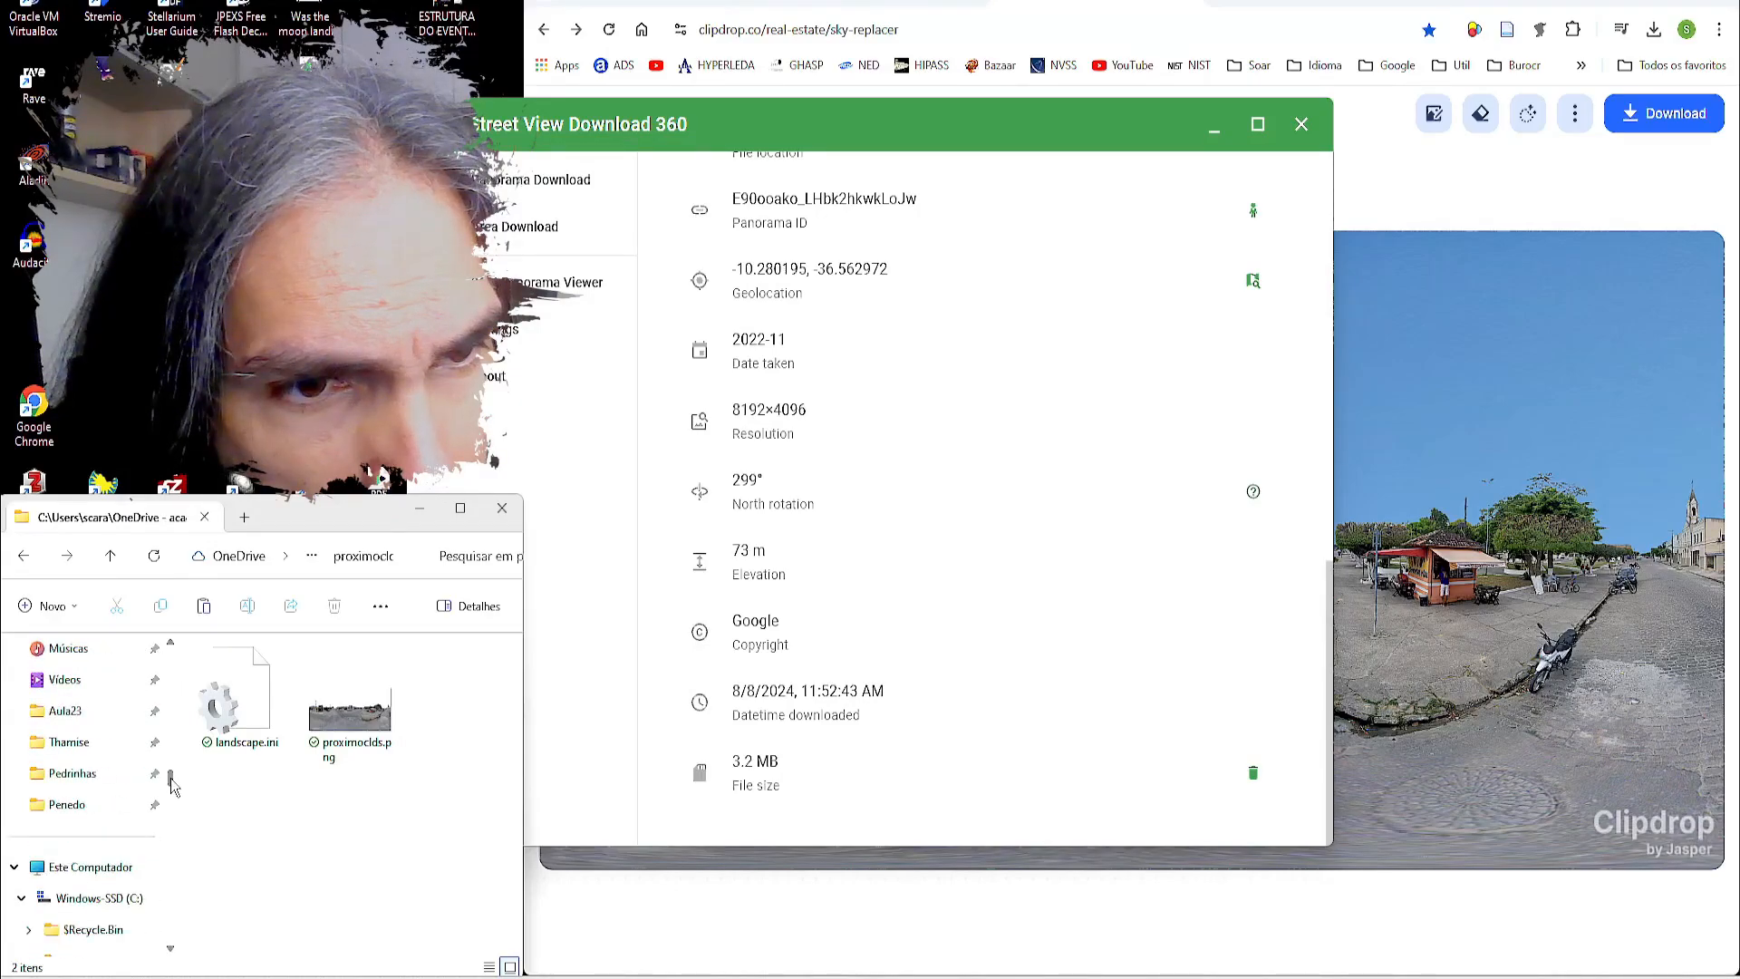
Step: Paste it into Program Files (x86)\Stellarium\landscapes, overwriting the same-named files
click(102, 898)
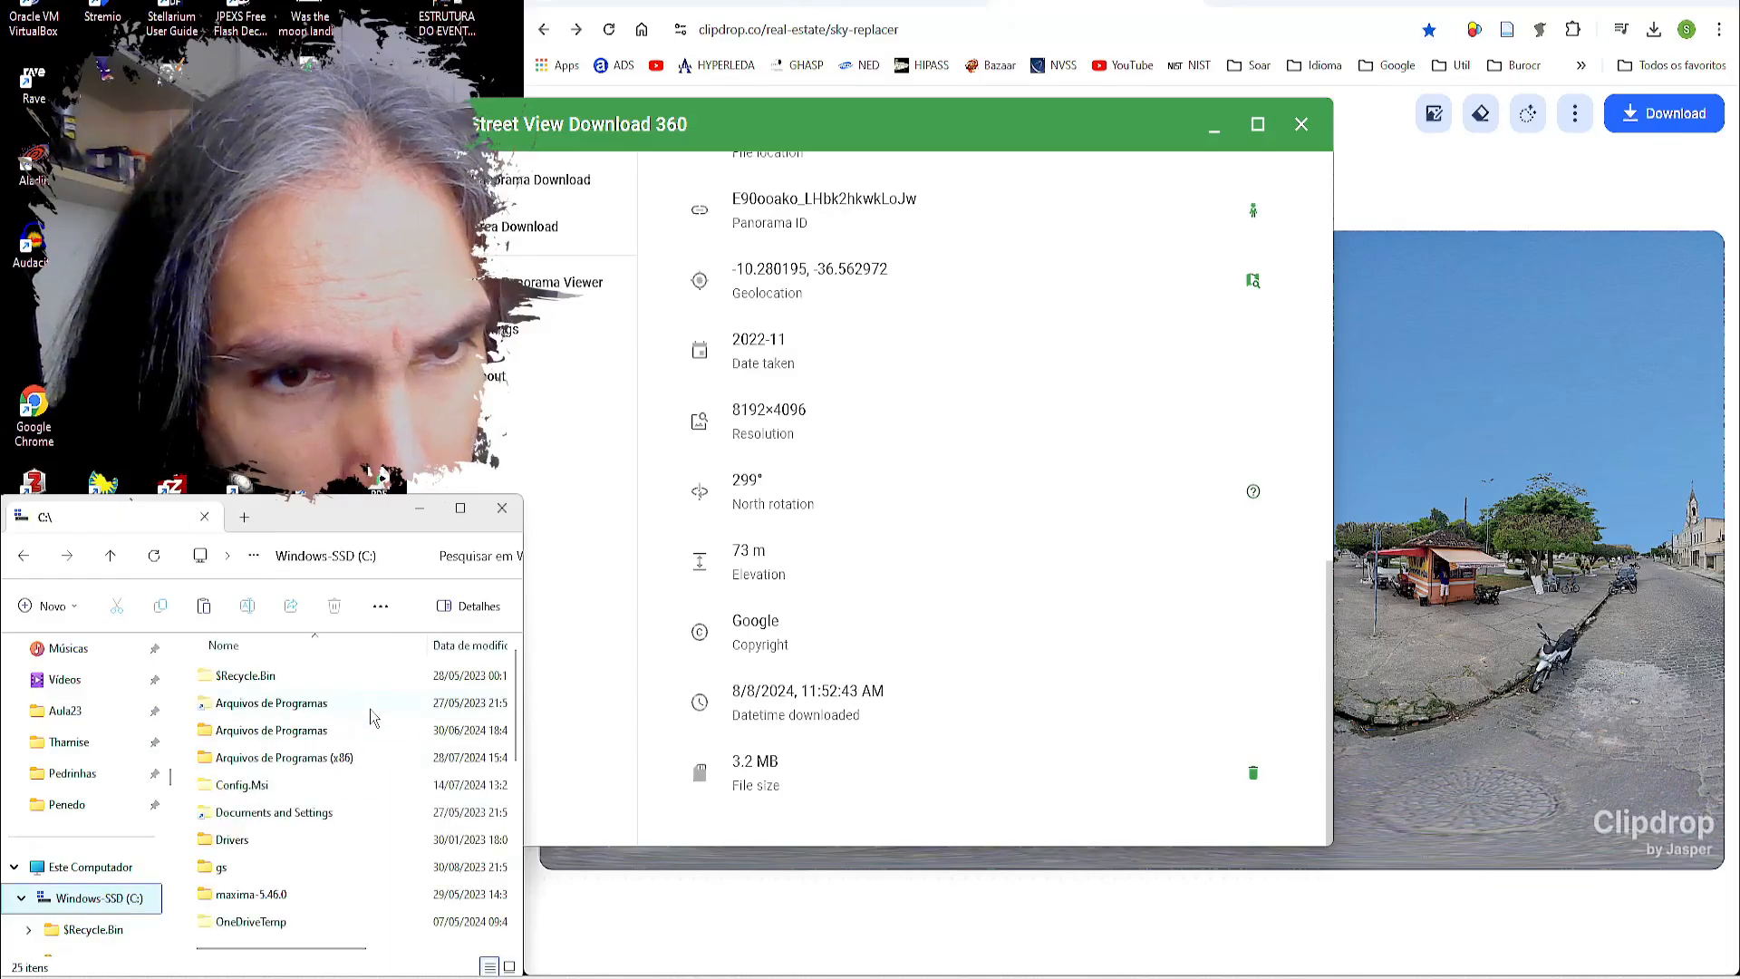
double_click(288, 765)
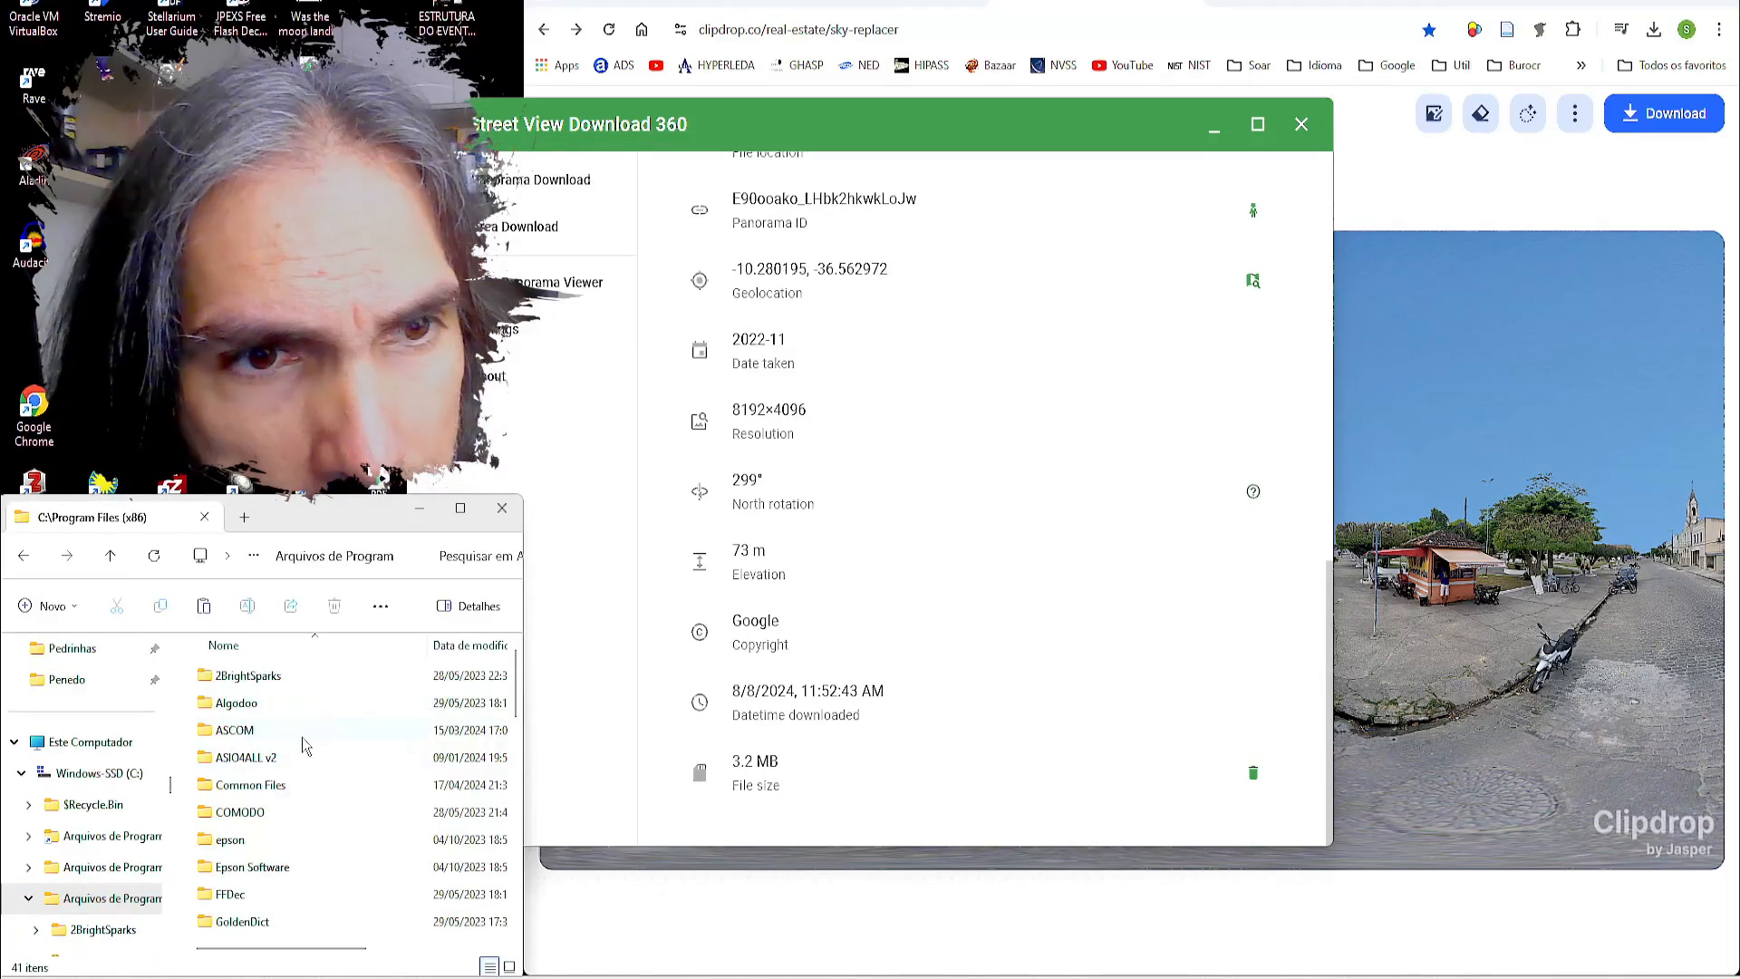
text(st)
double_click(241, 782)
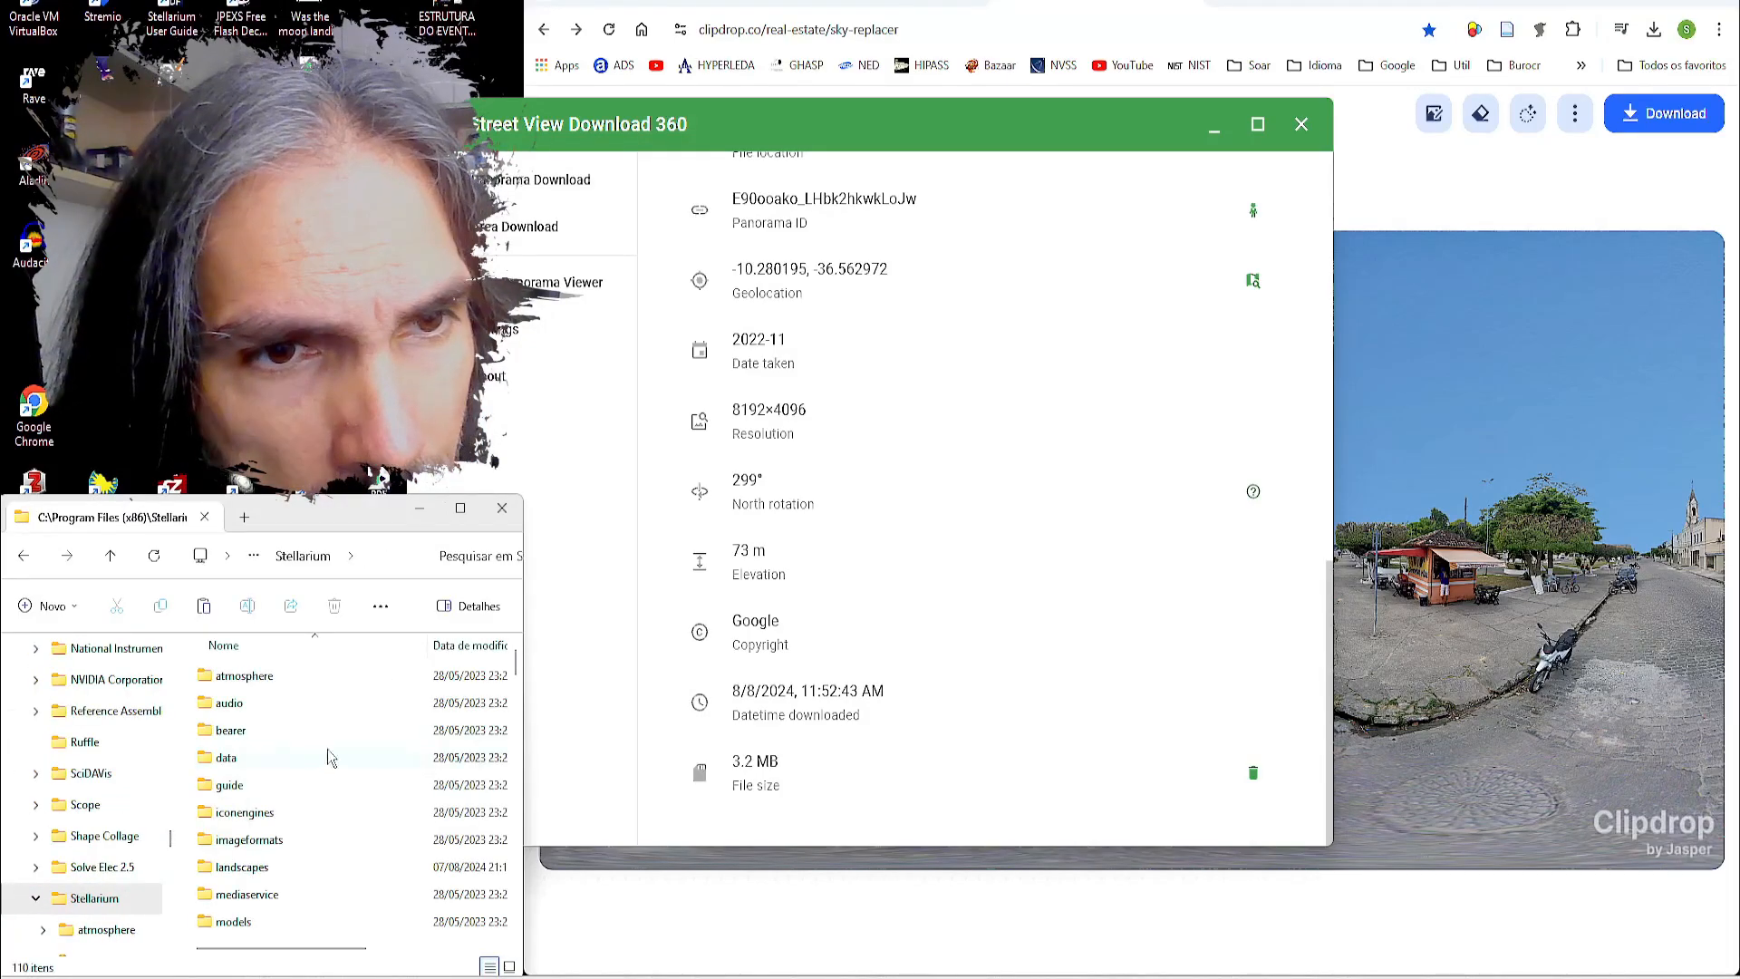
scroll(290, 836, down, 2)
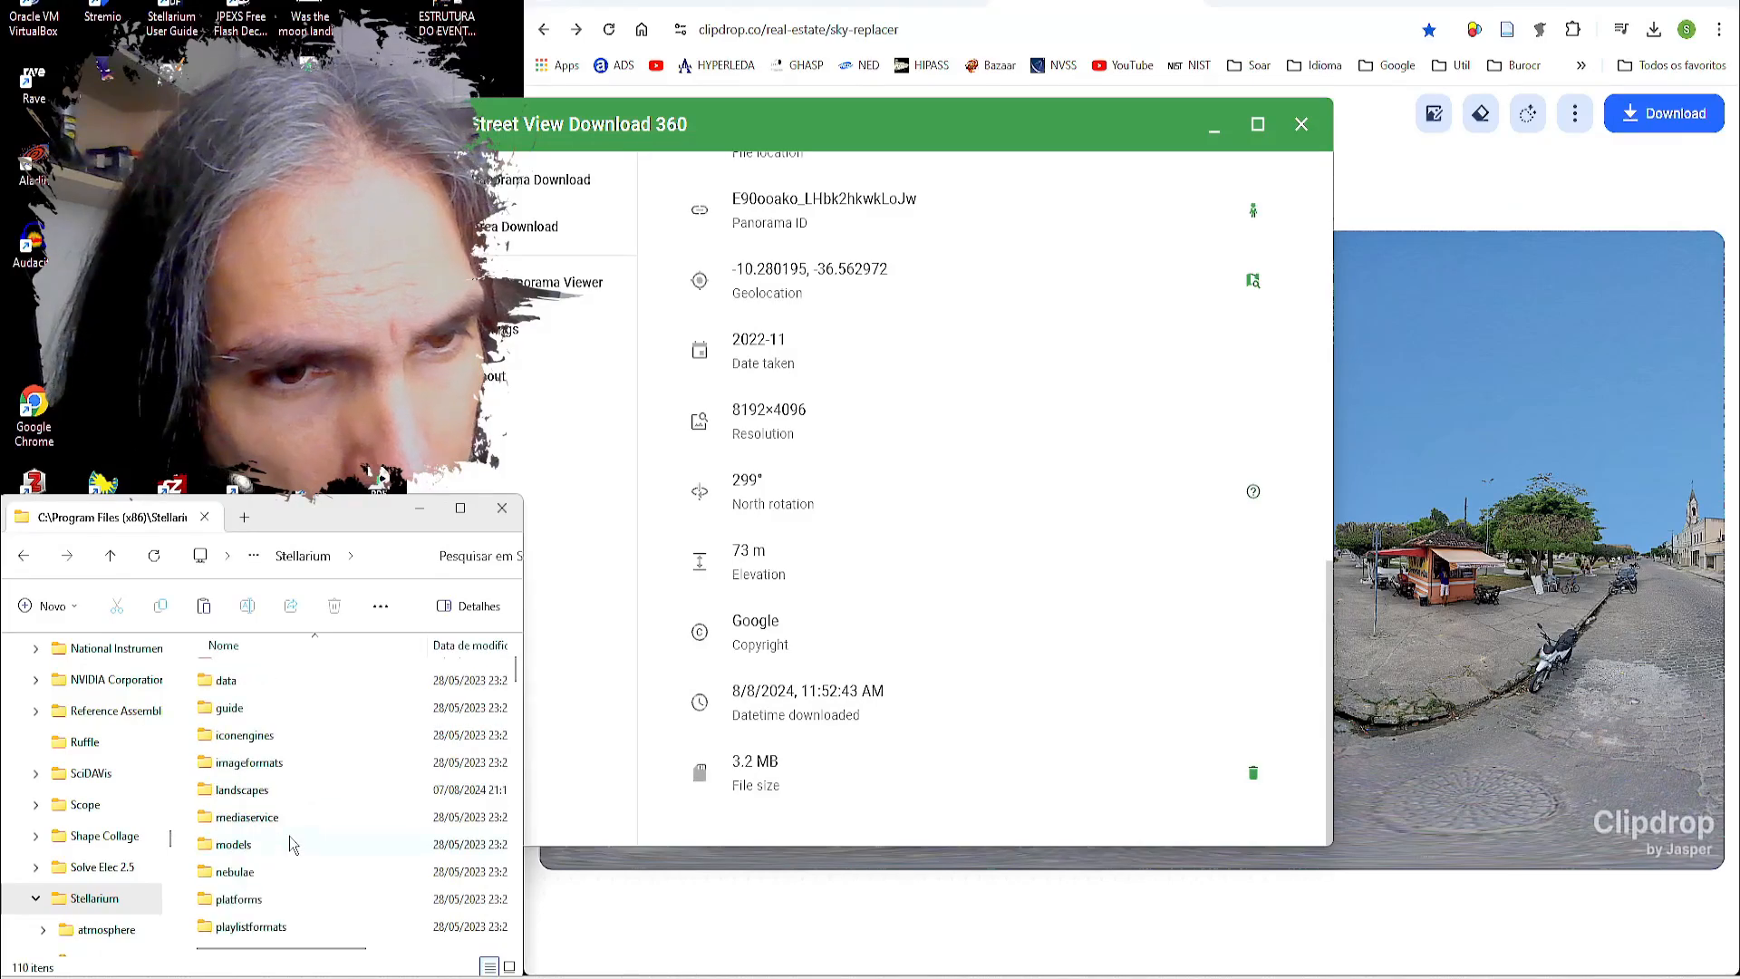
click(284, 820)
text(l)
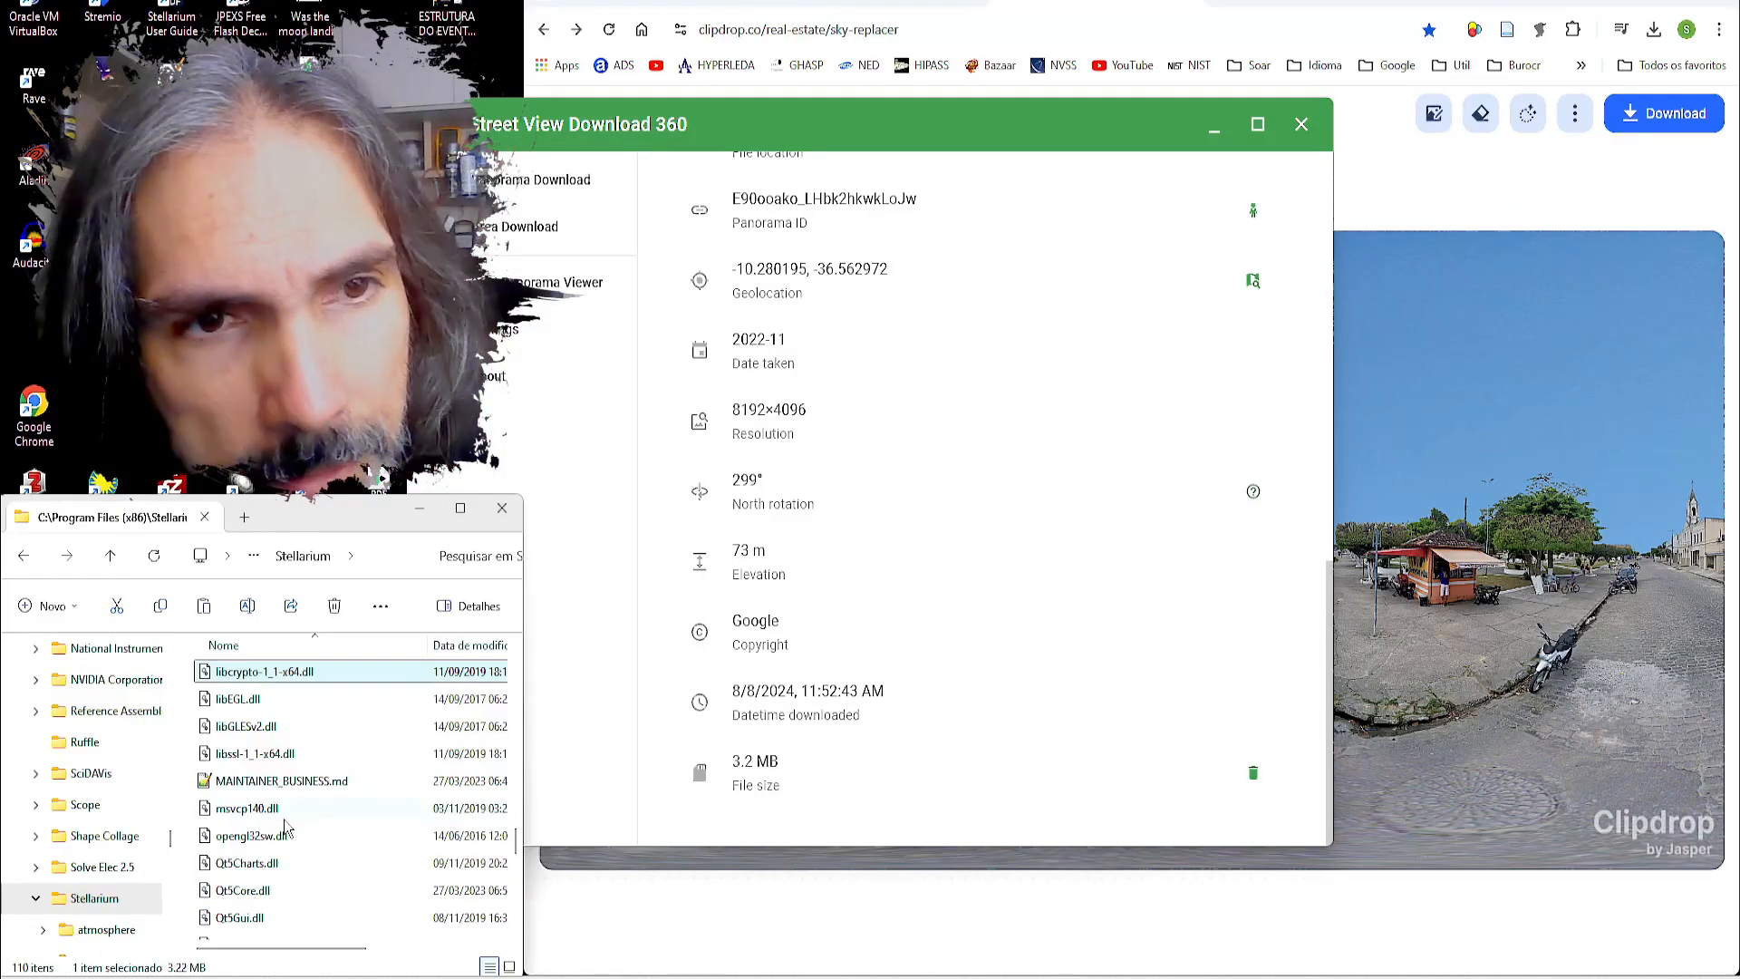
text(la)
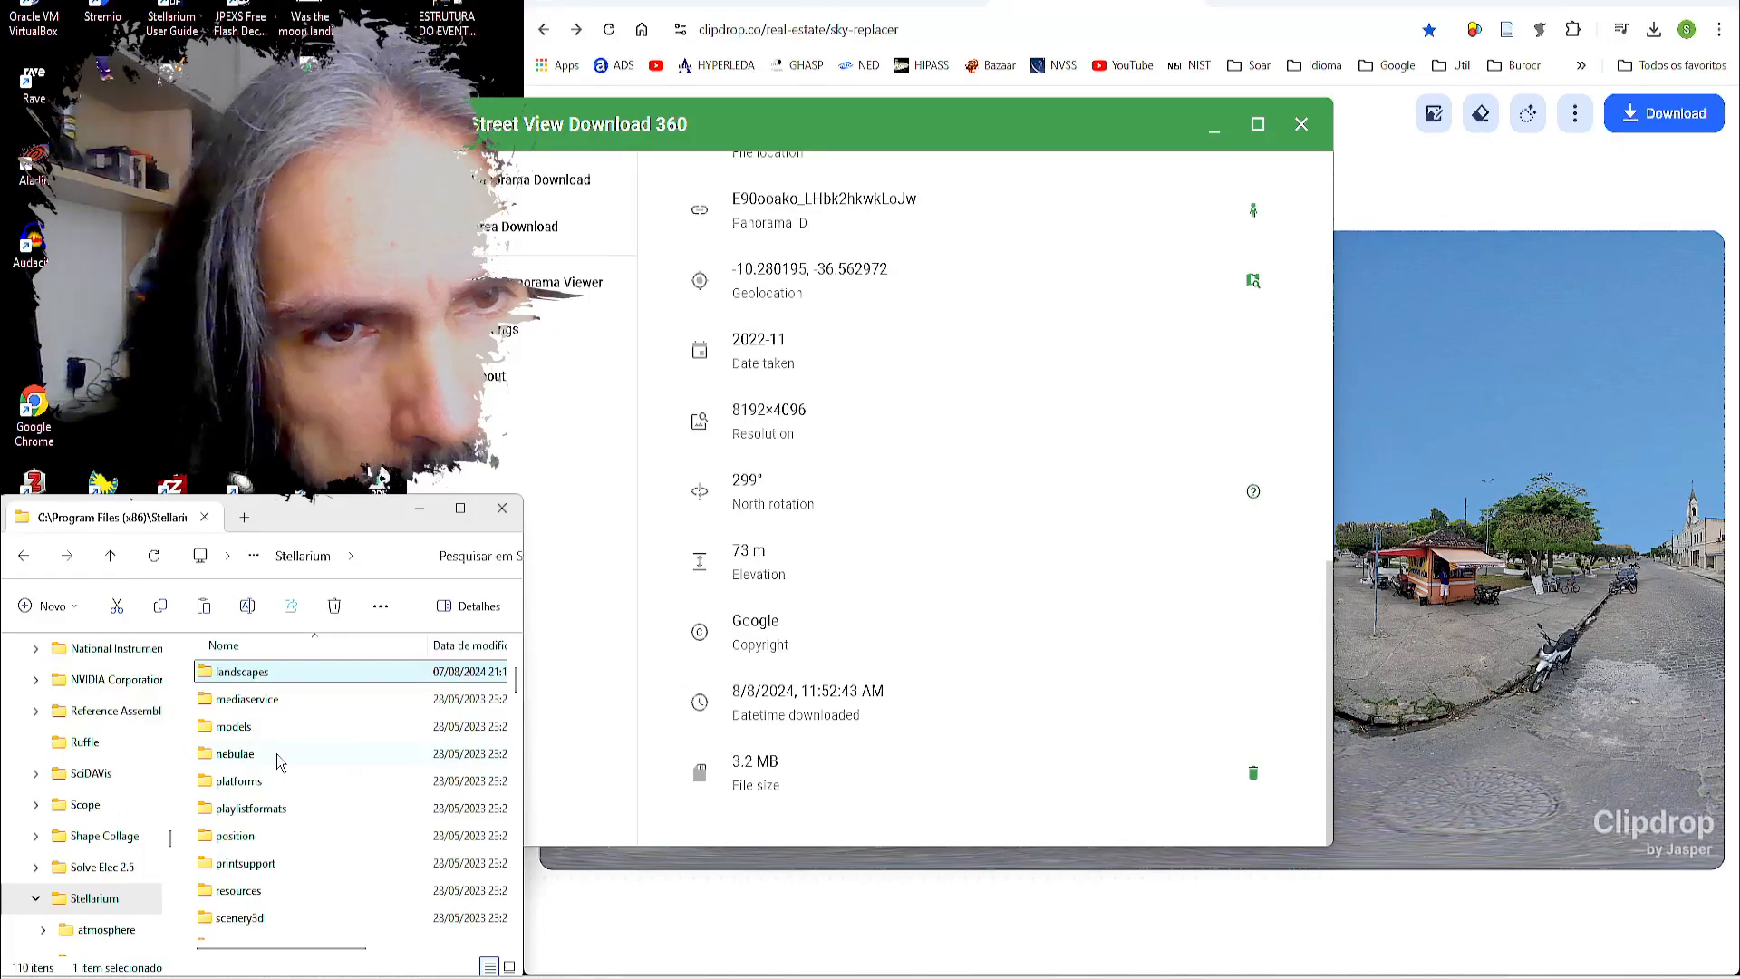
key(Return)
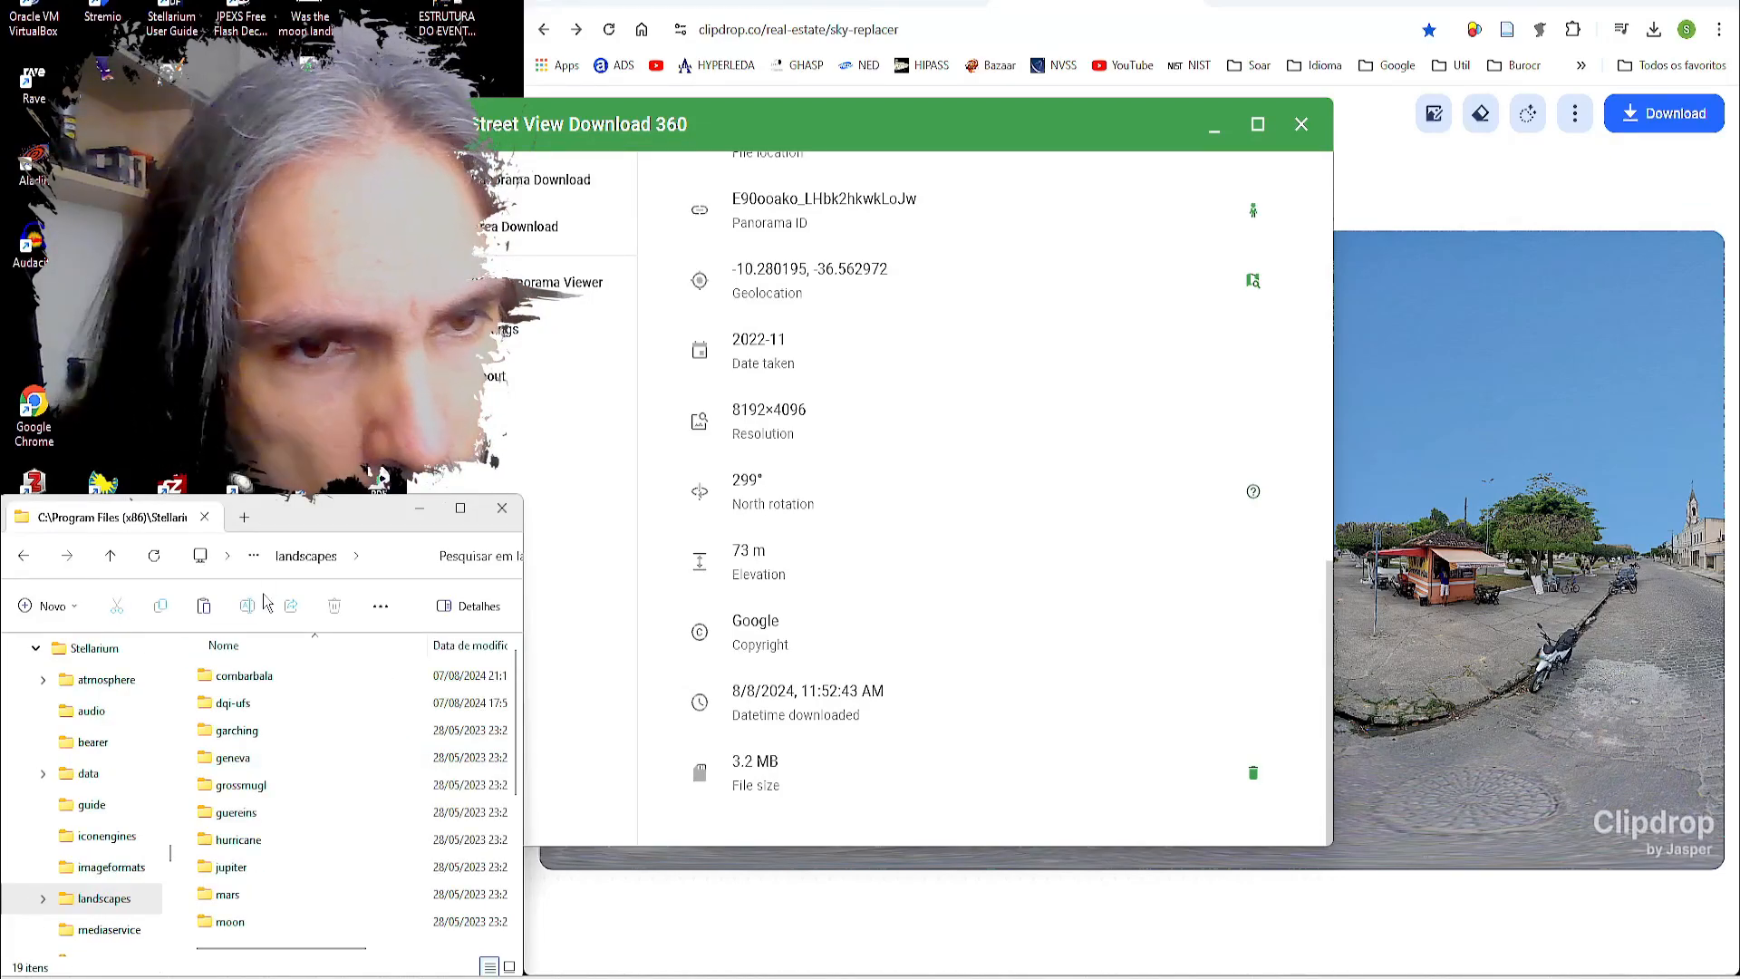
scroll(326, 873, down, 3)
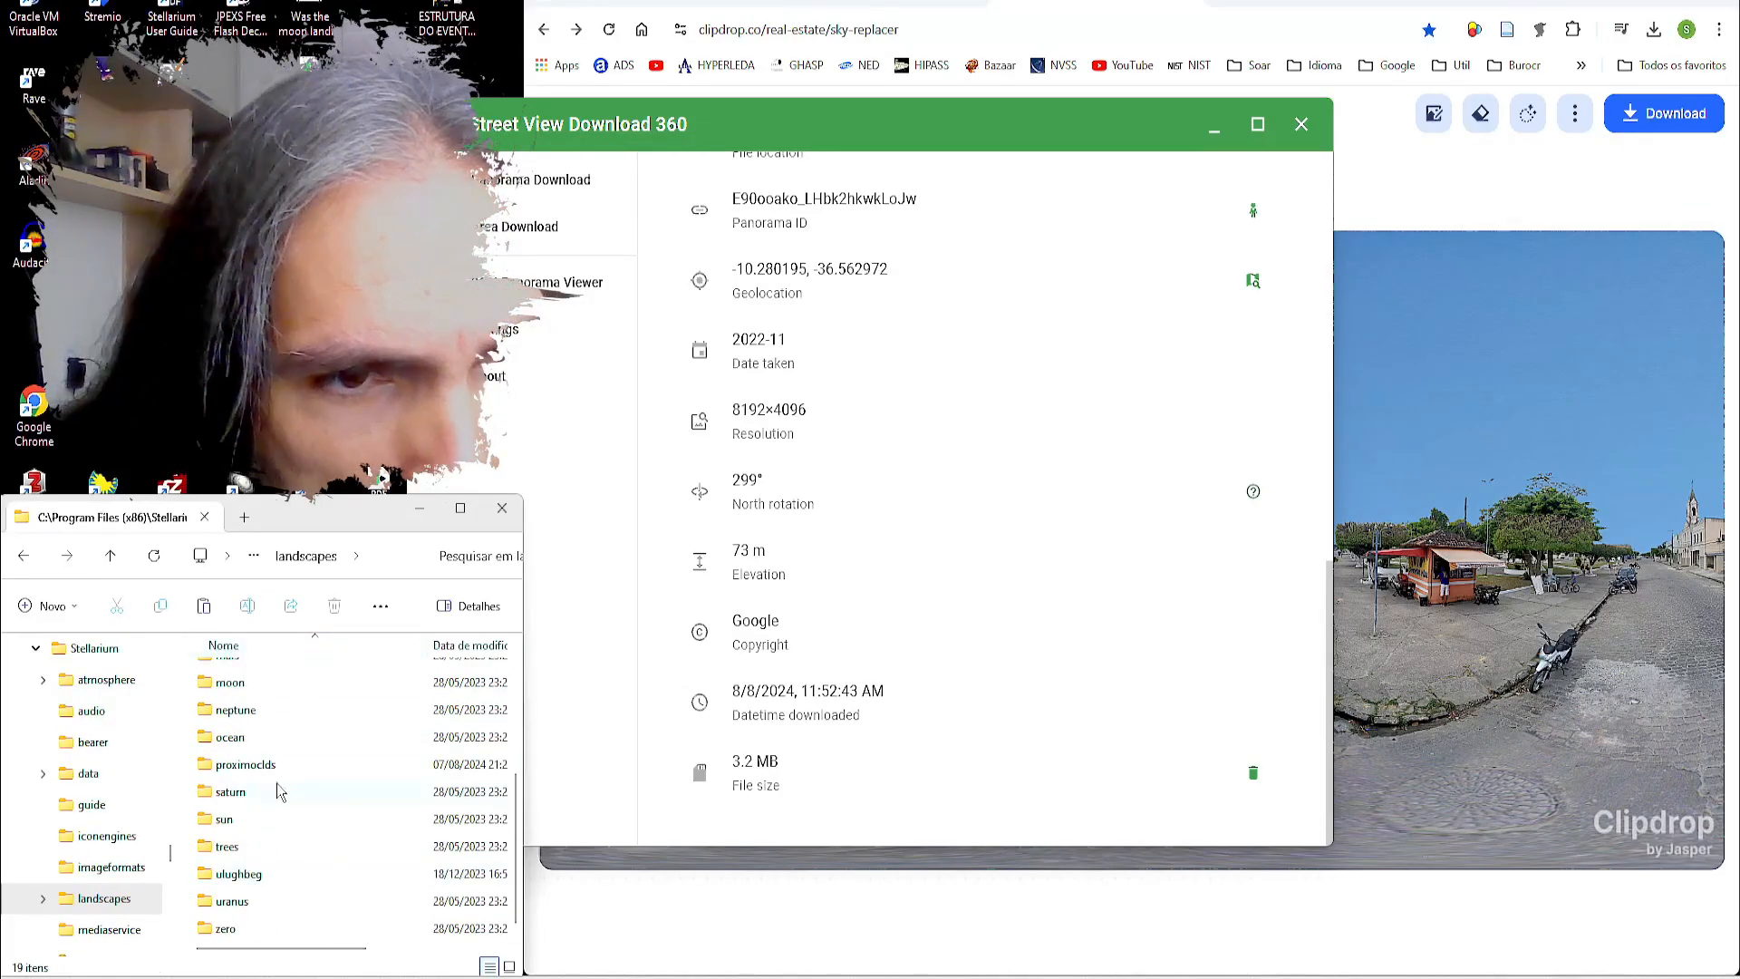
key(ctrl+v)
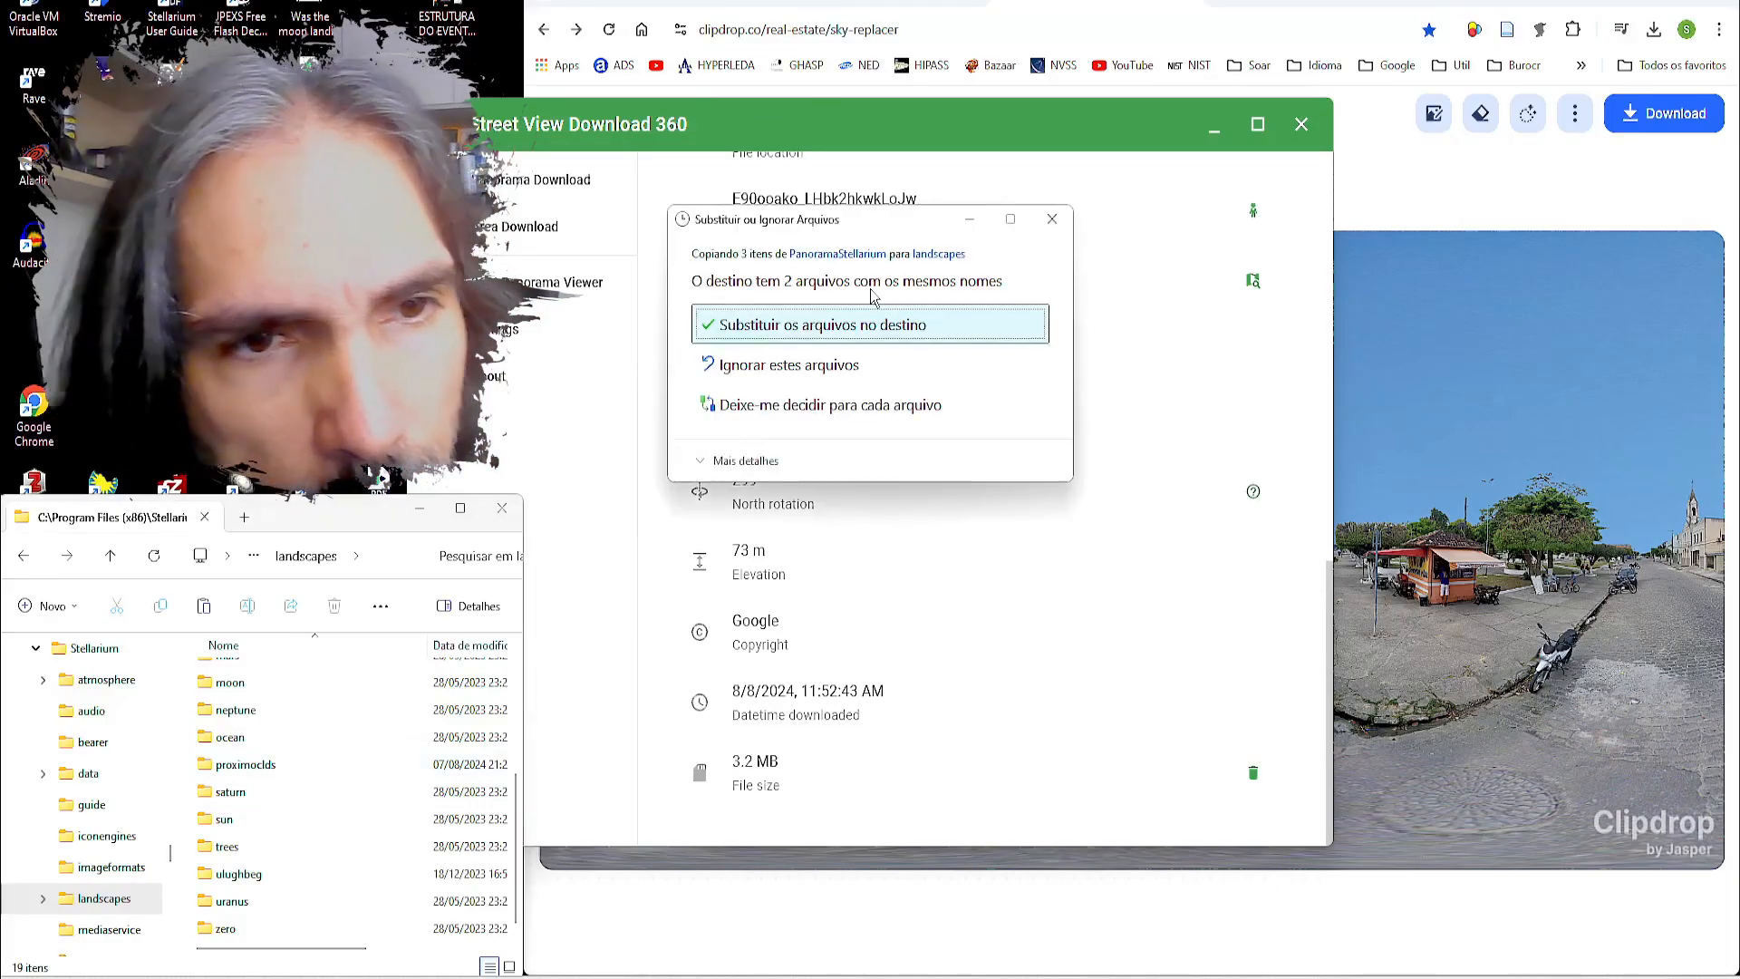
click(852, 326)
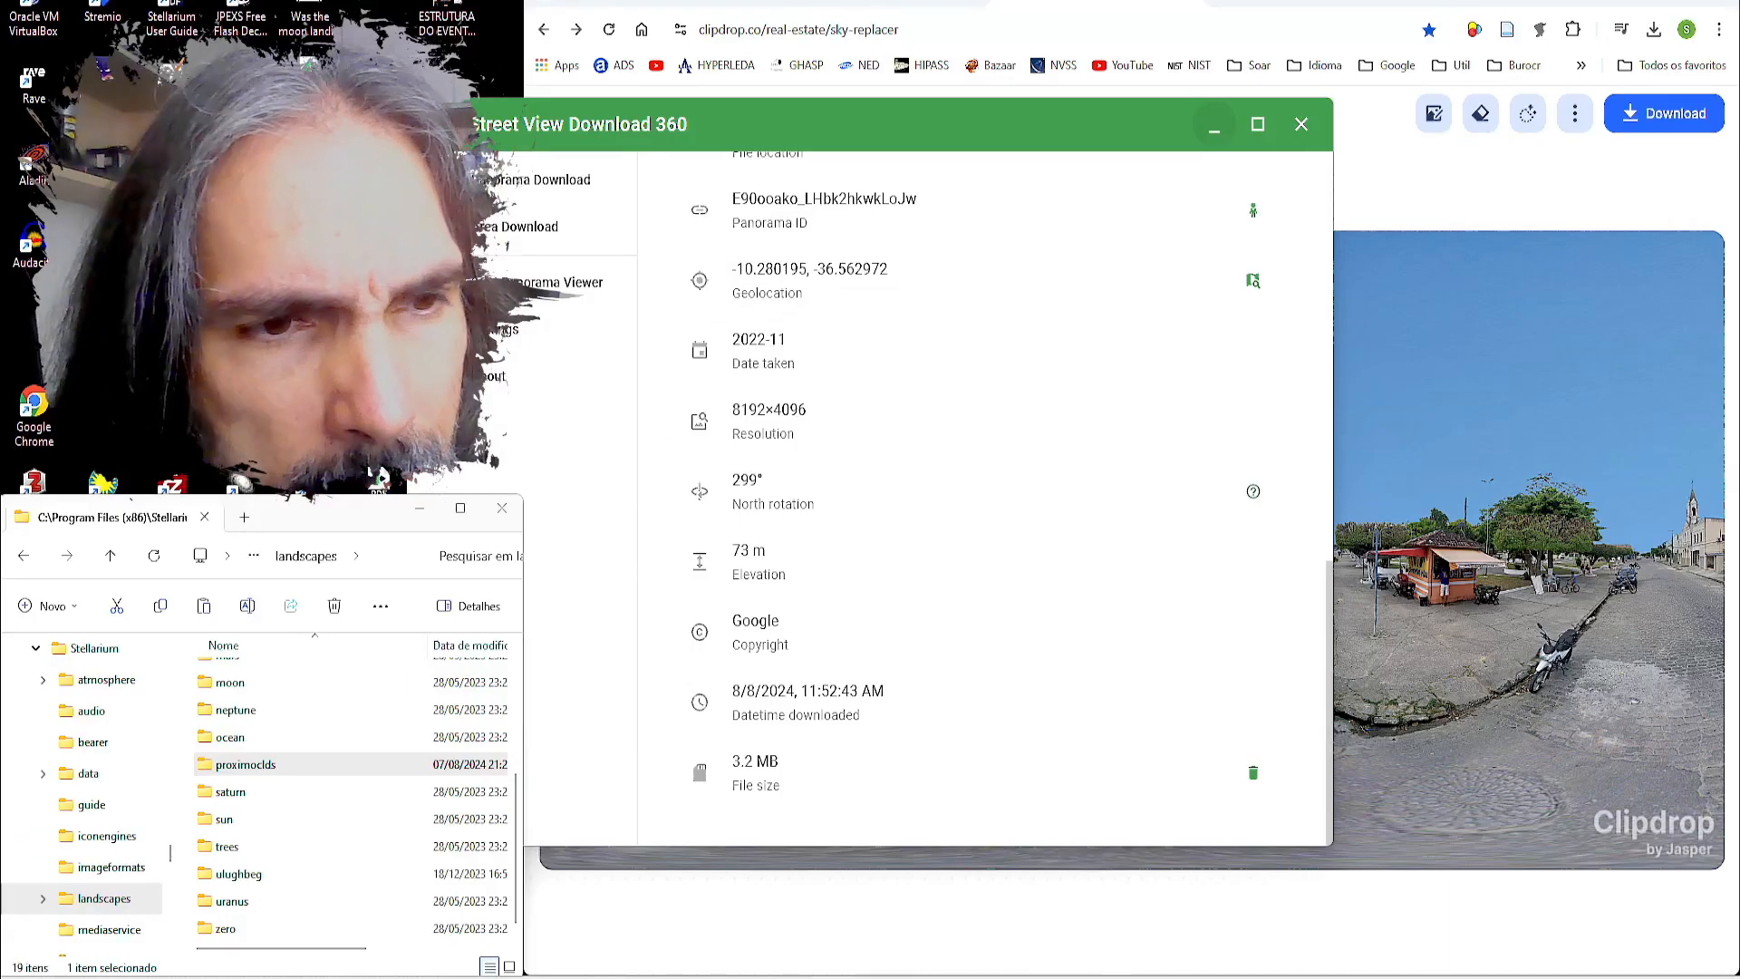
key(super)
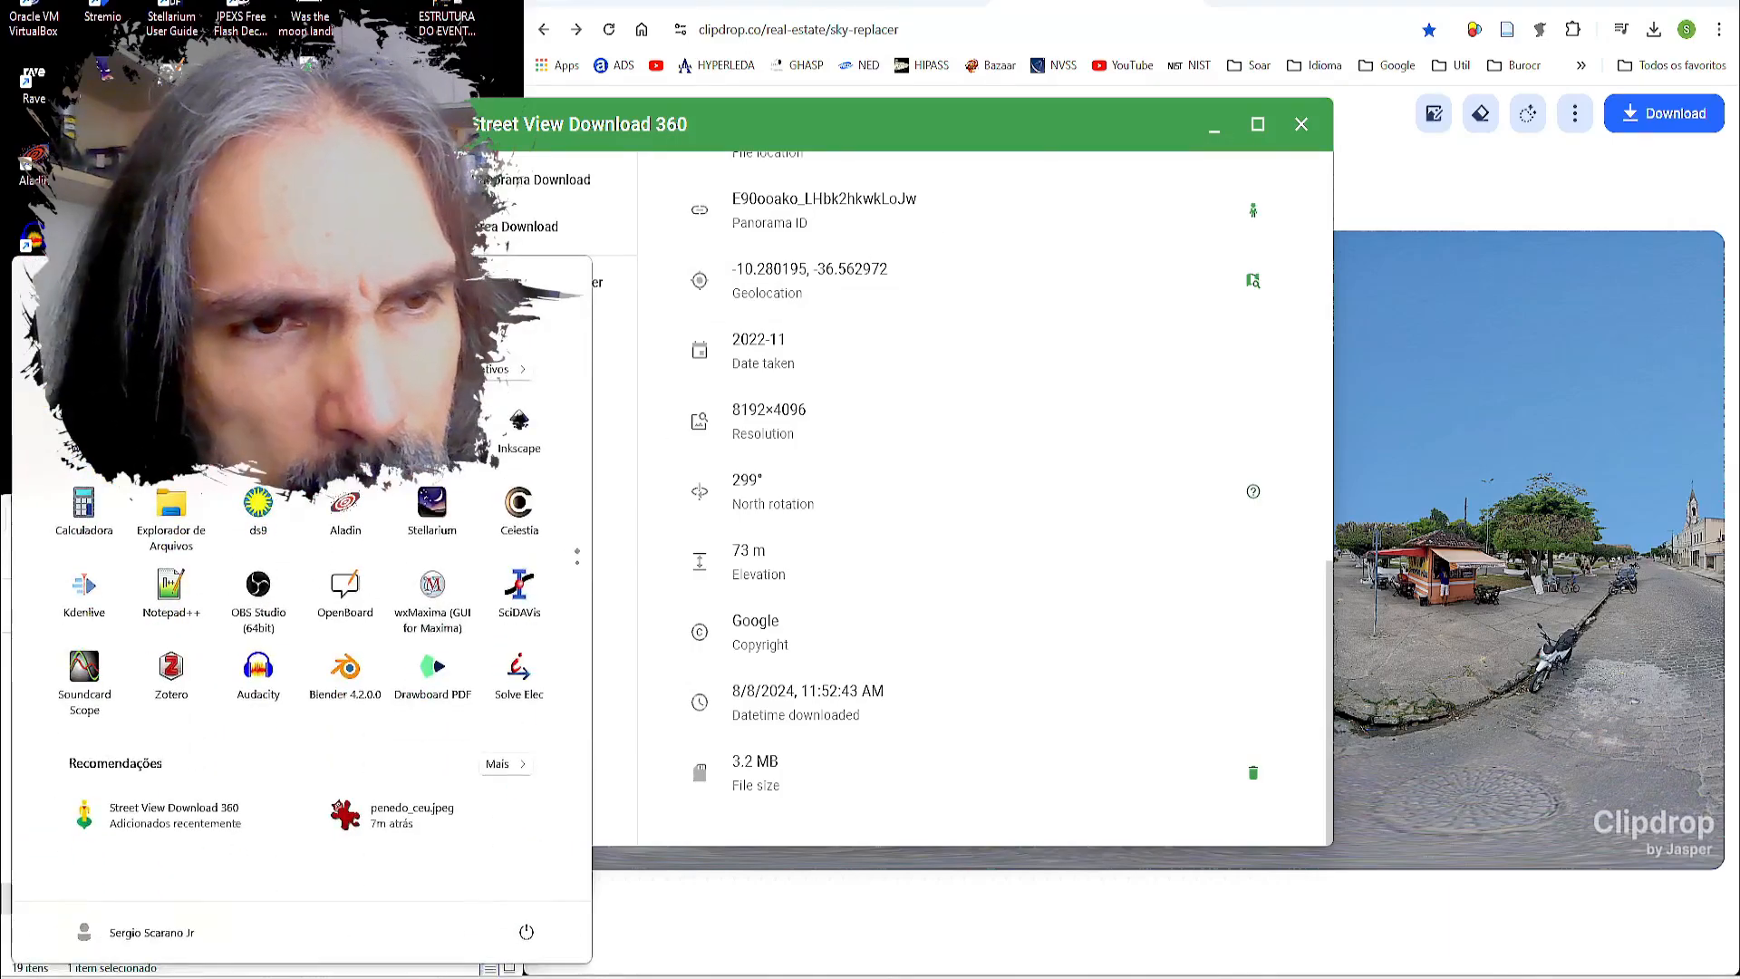
Step: Launch Stellarium and resize its window to sit beside File Explorer
click(440, 526)
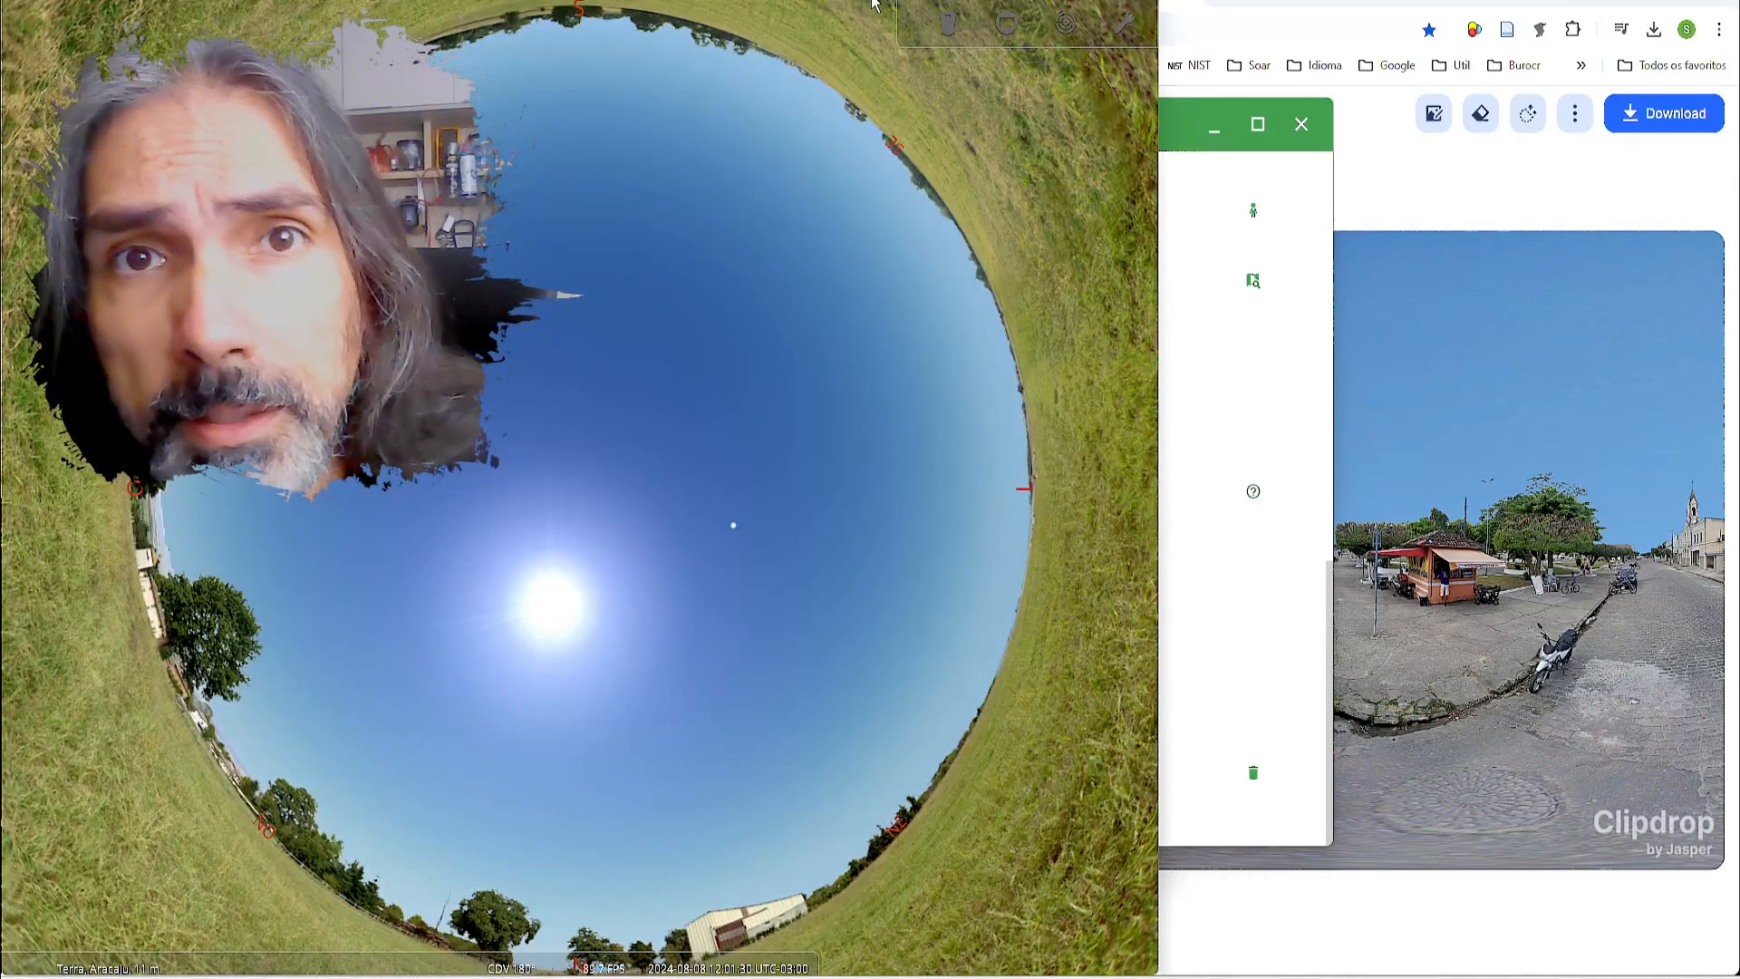
drag(875, 4, 1193, 480)
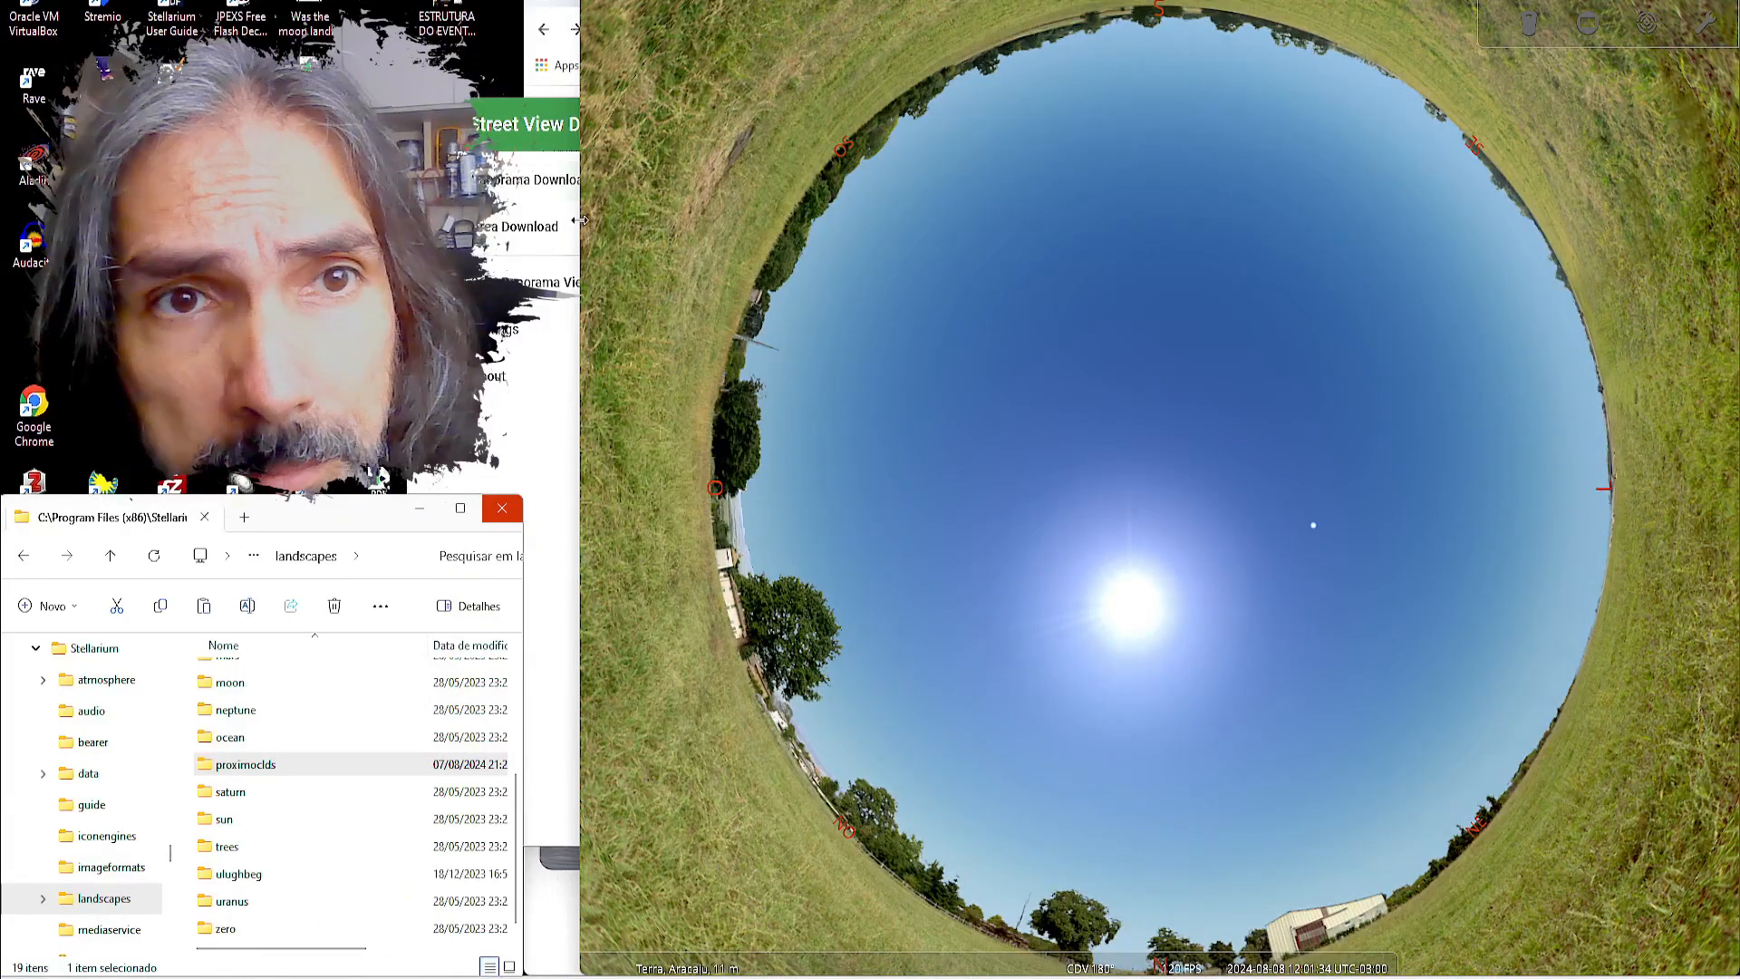
drag(580, 219, 410, 219)
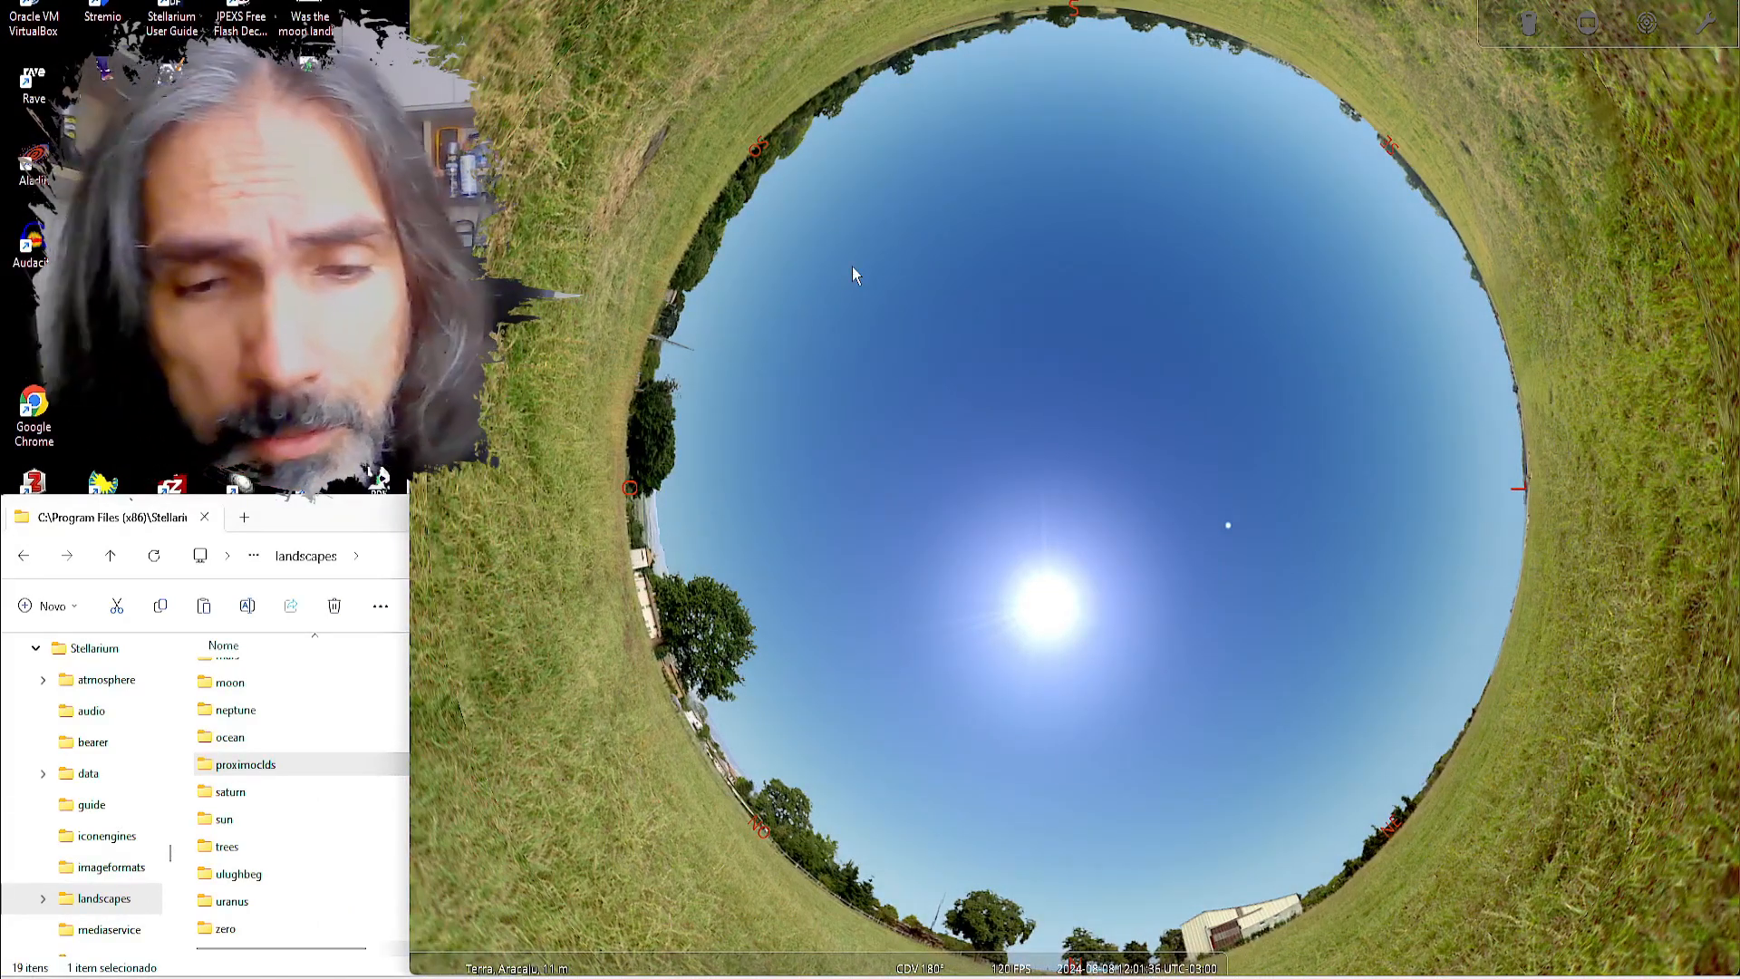
Step: Select the ProximoCLdS landscape in View settings, then tilt and rotate to the street horizon
key(F4)
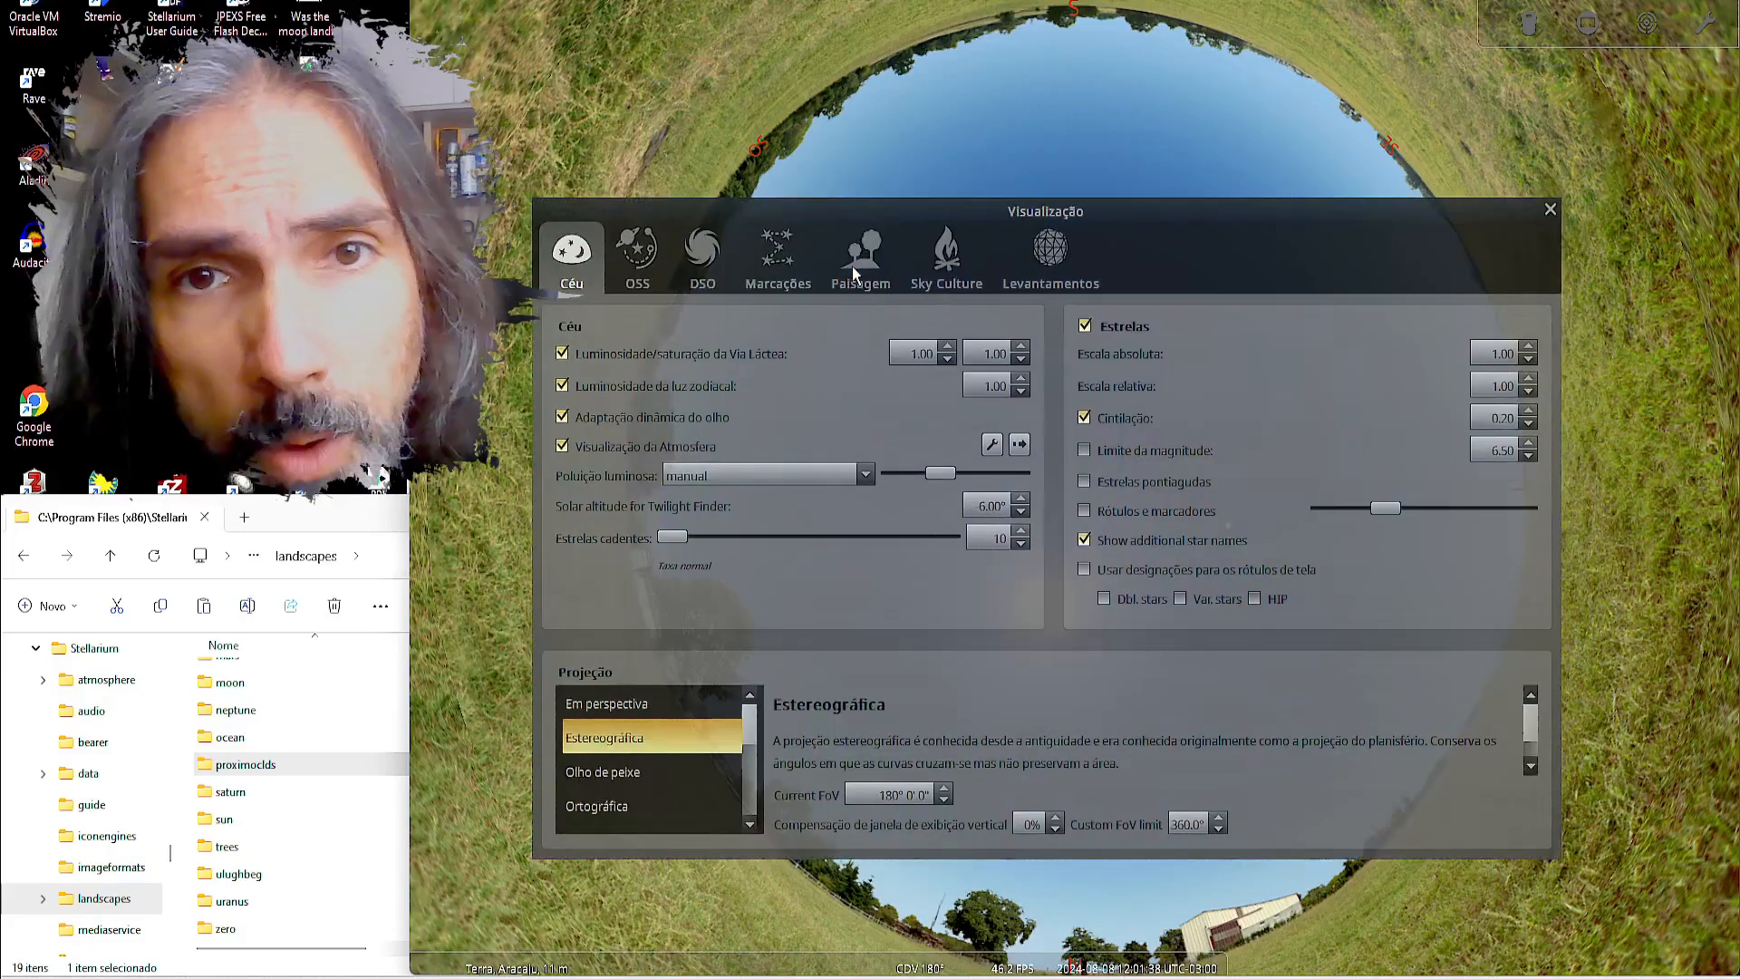
click(852, 266)
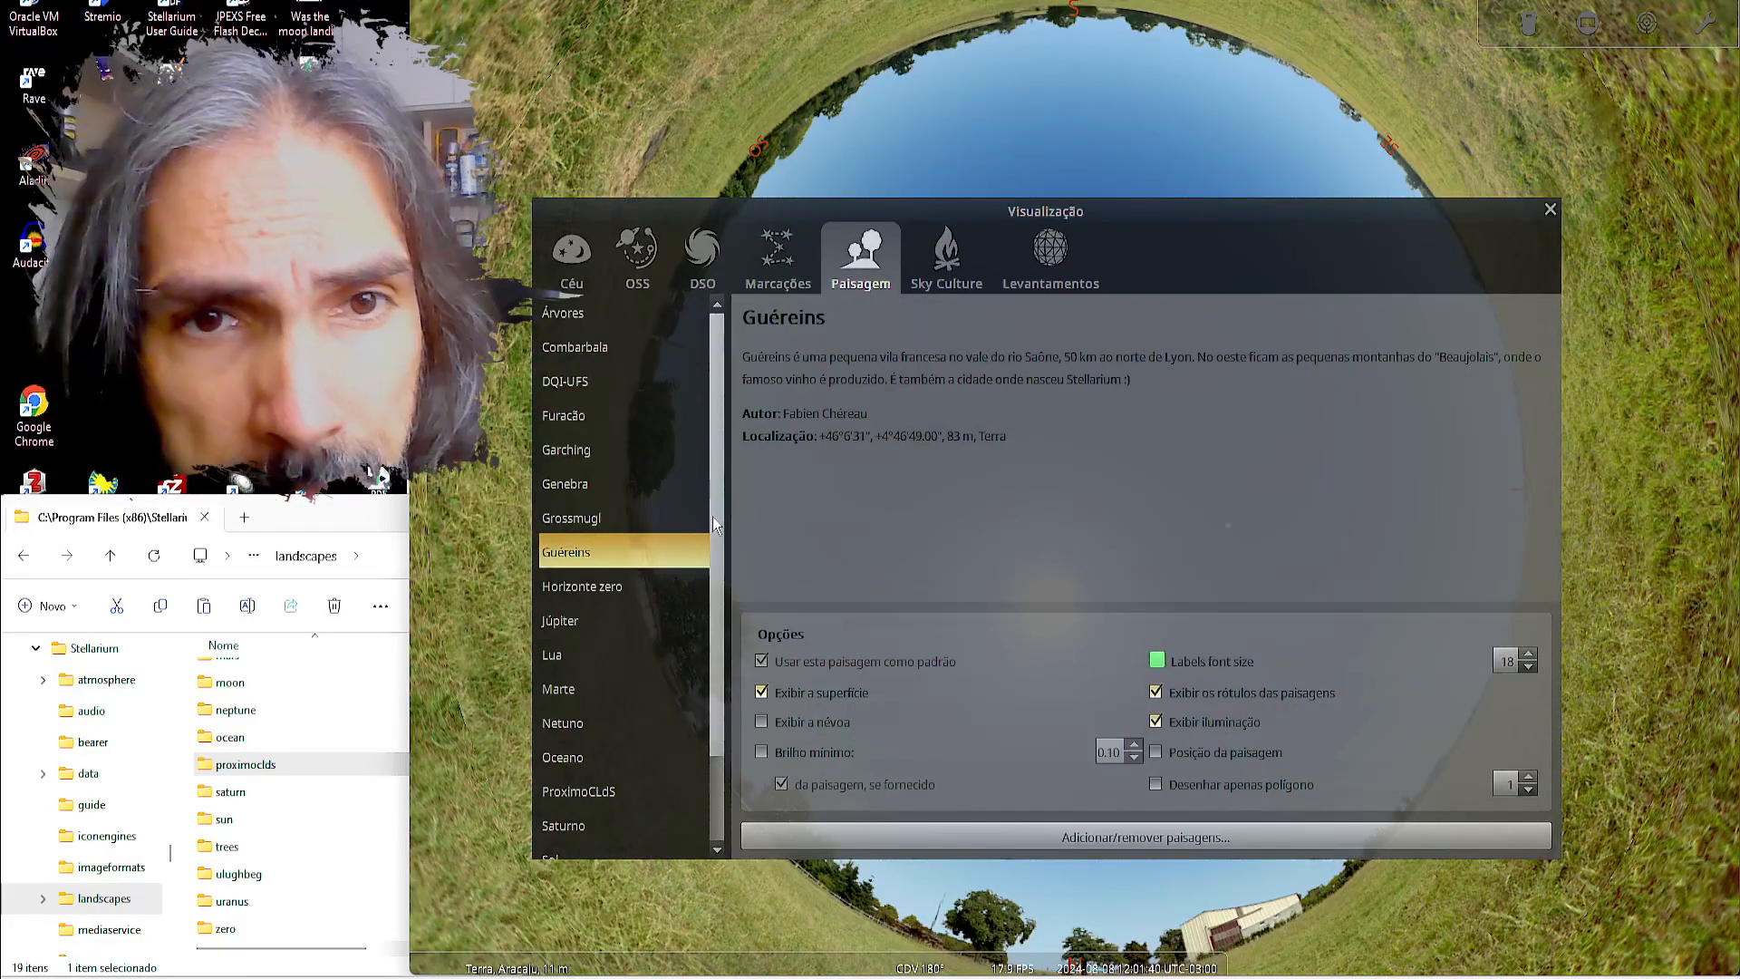
scroll(720, 562, down, 2)
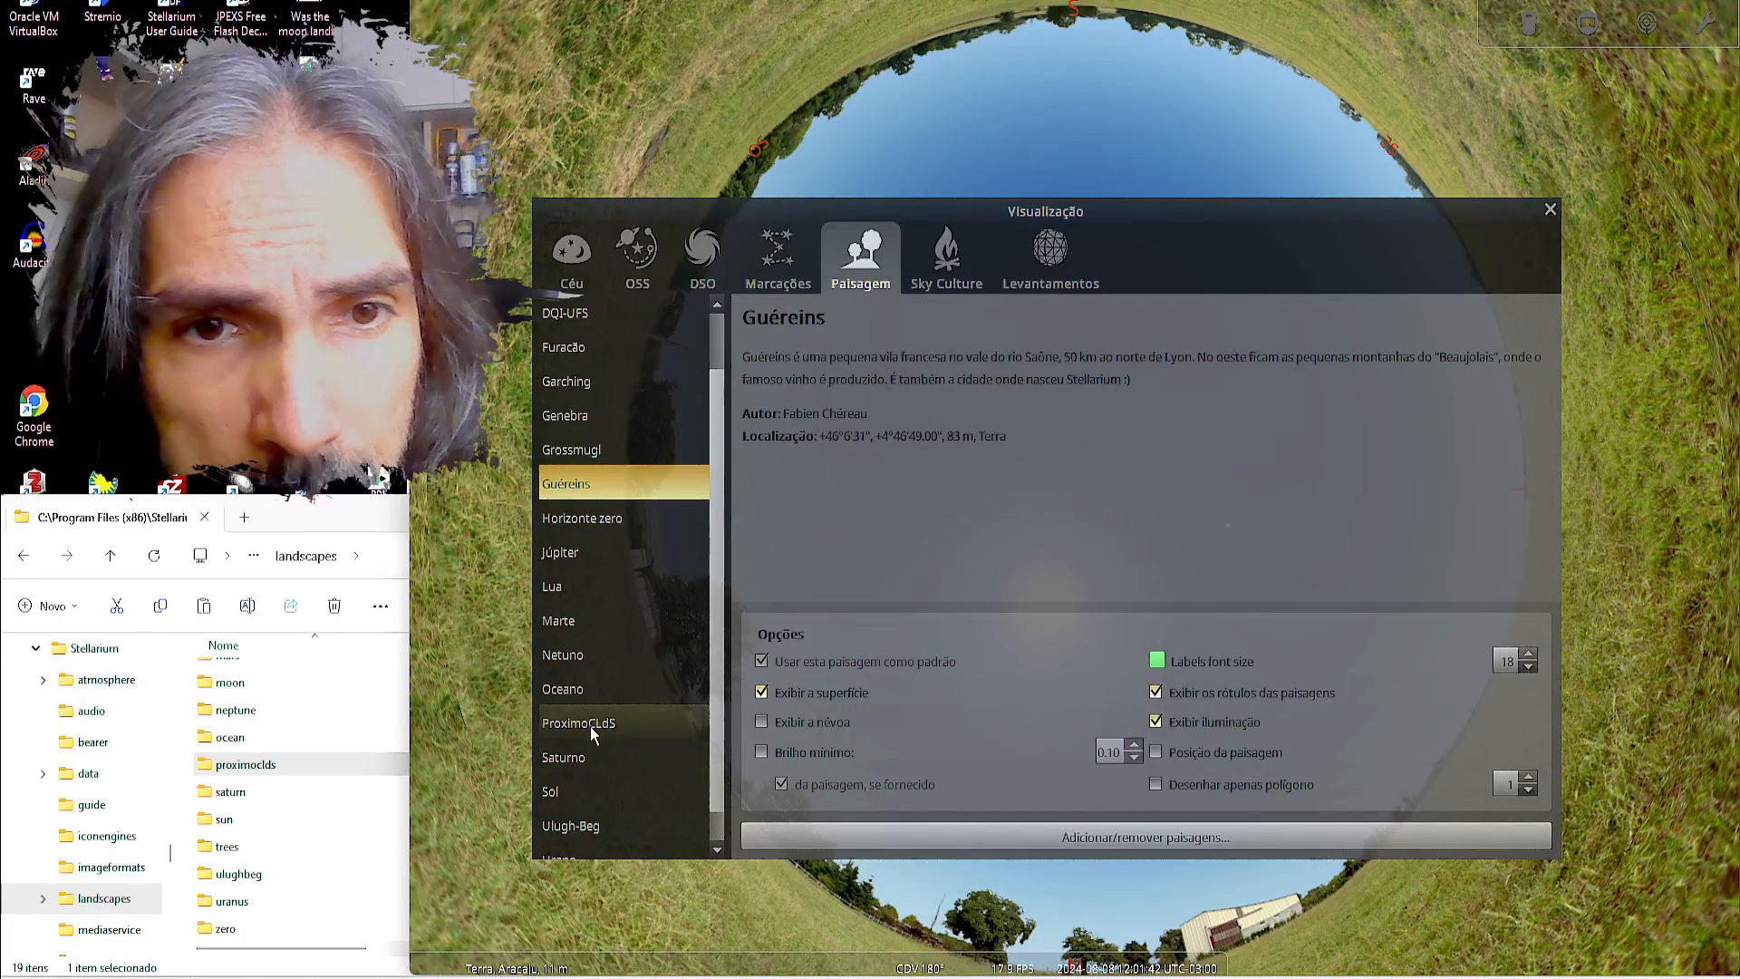
click(590, 724)
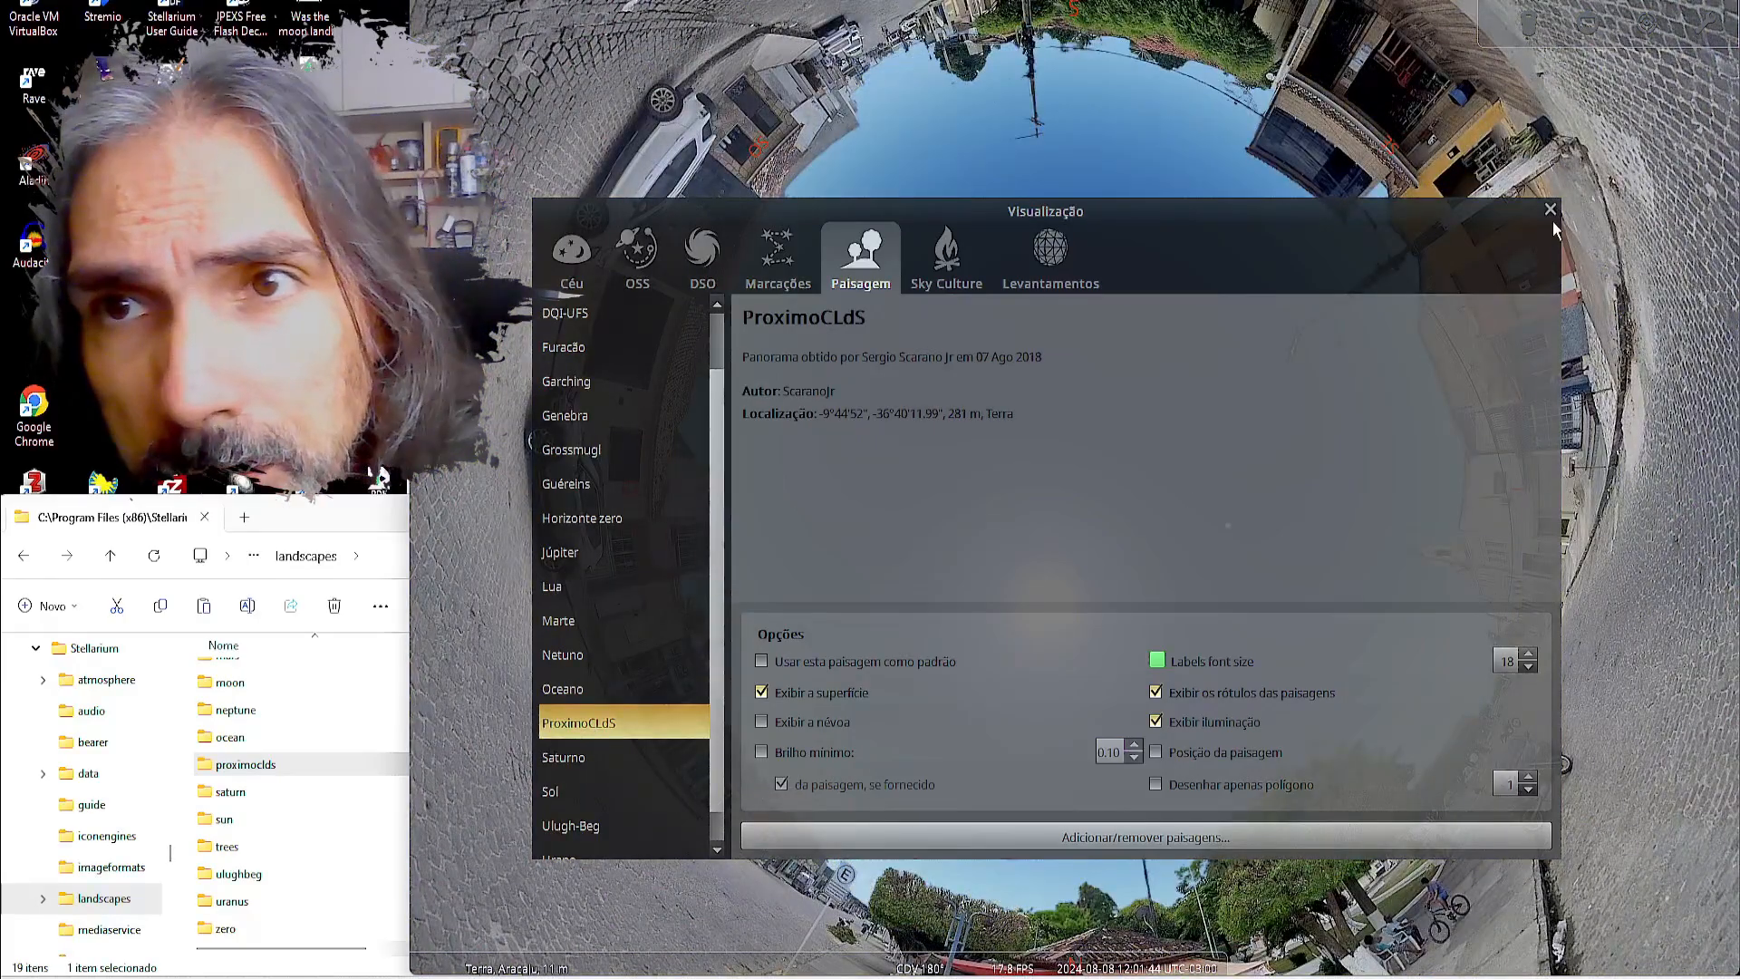
click(1550, 210)
drag(1188, 685, 1169, 335)
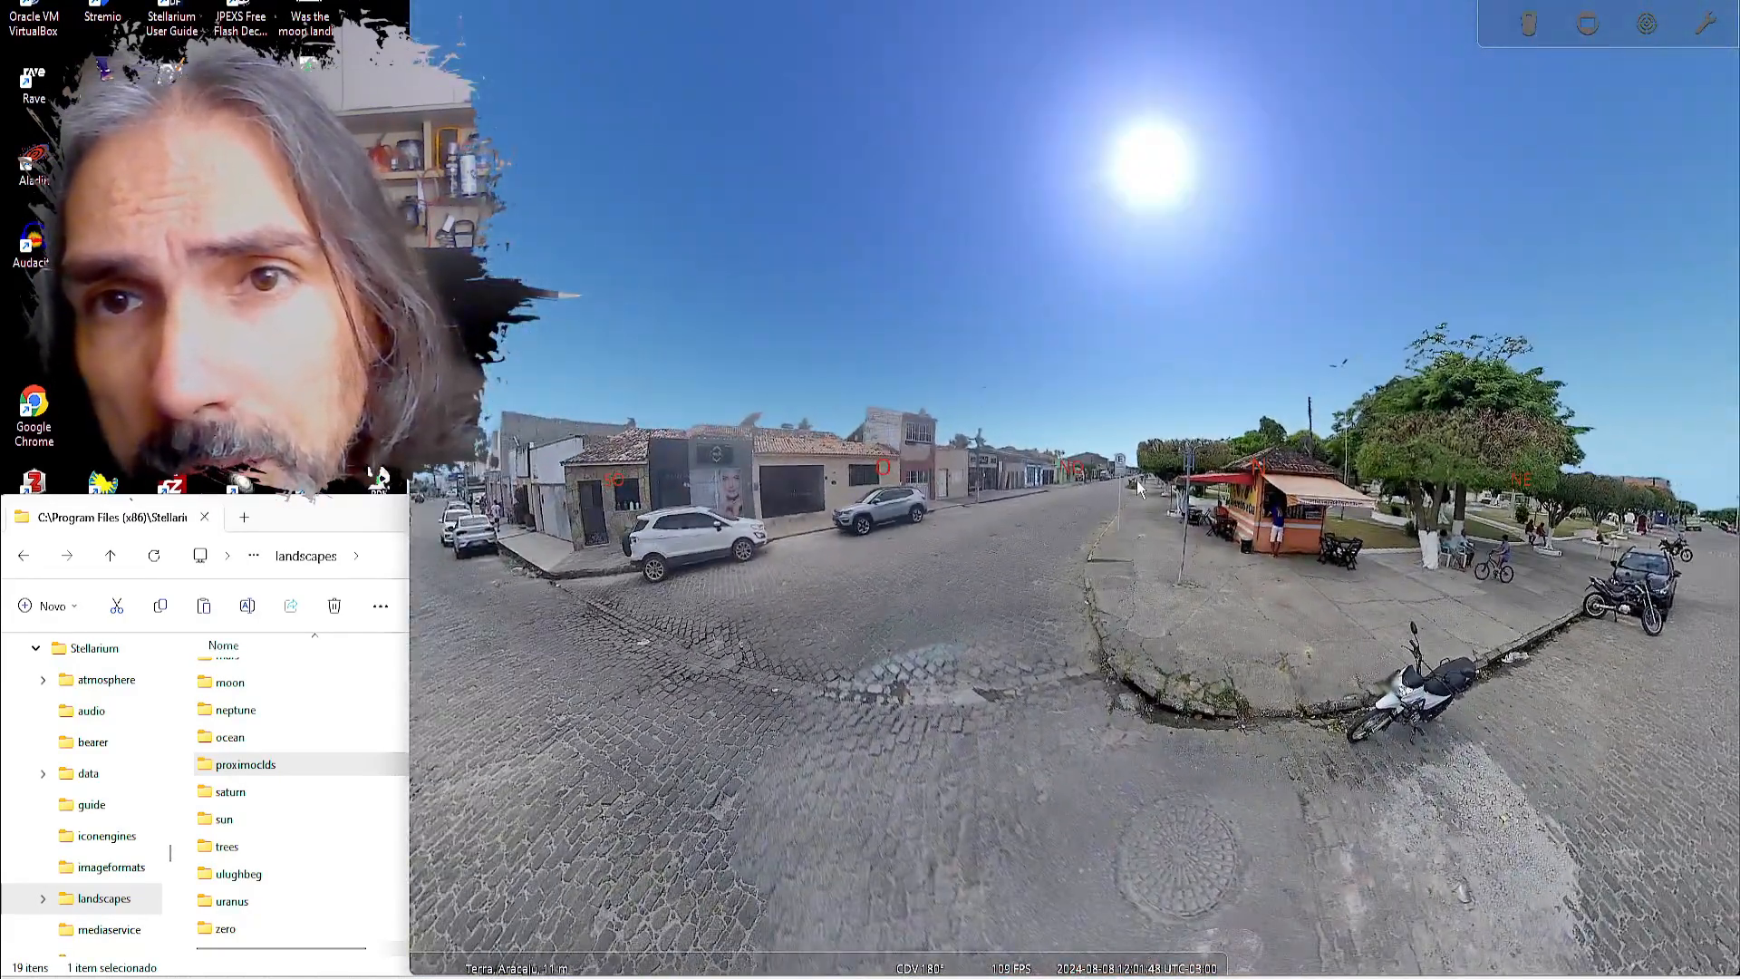
drag(1032, 480, 1054, 438)
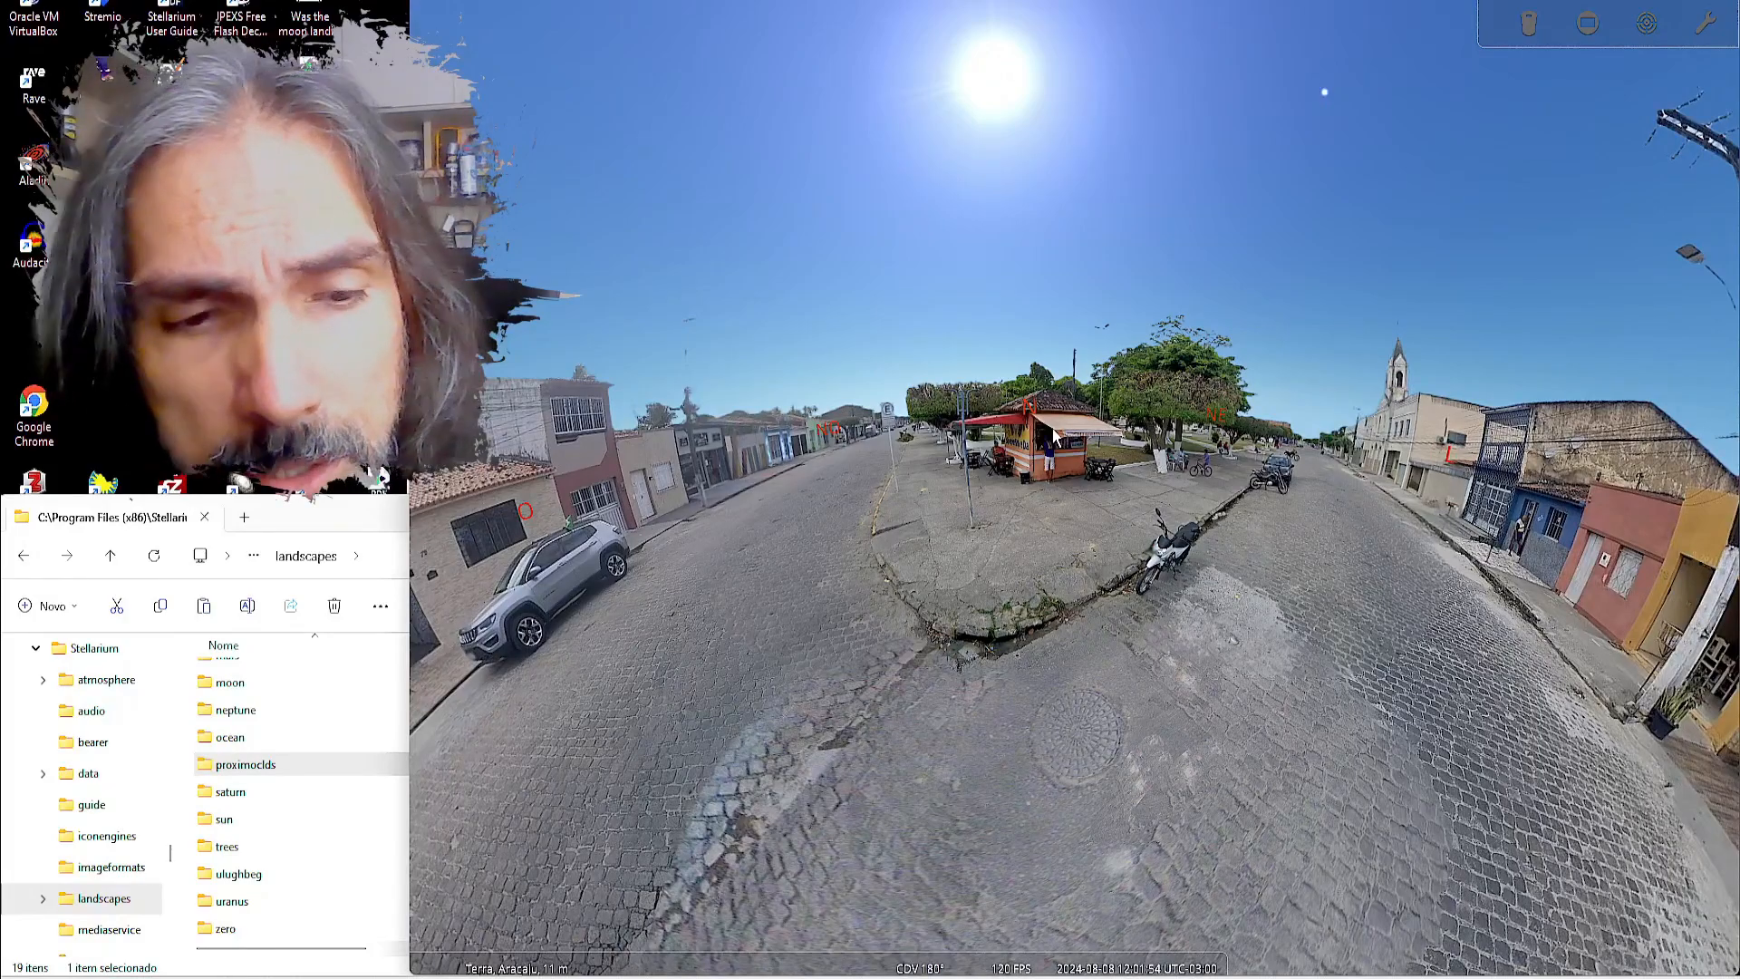
Step: Rotate the Chrome Street View of the square to match the panorama's heading
key(alt+Tab)
key(alt+Tab)
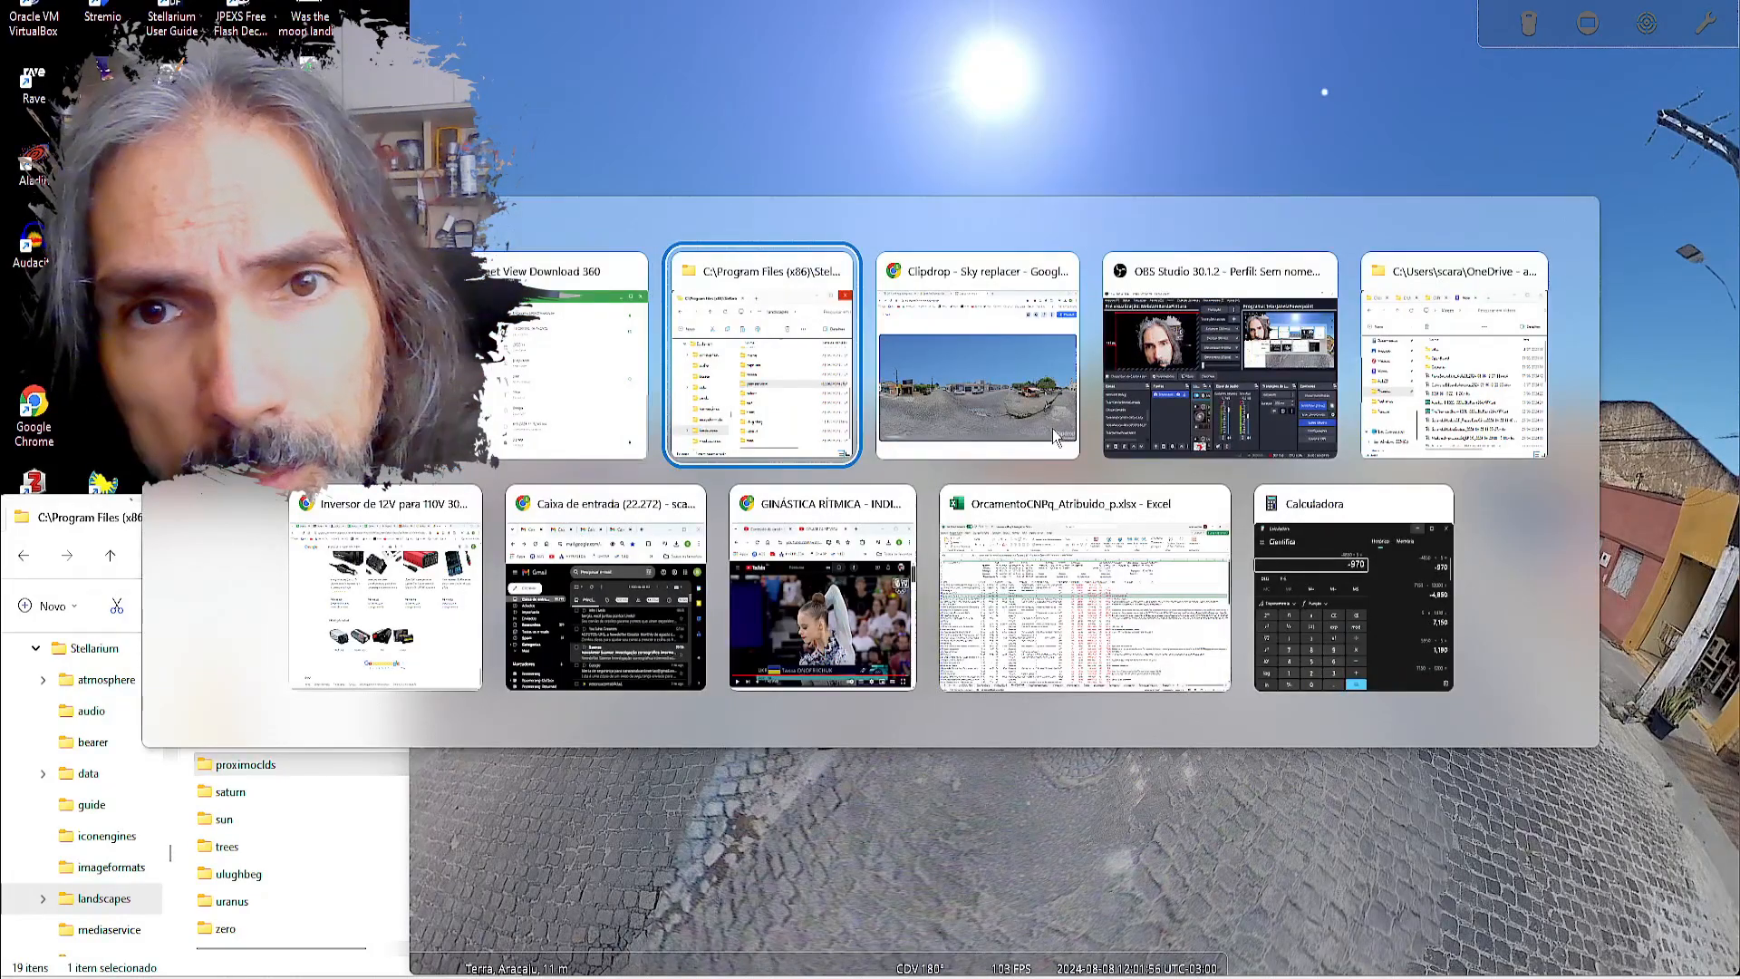
click(1054, 438)
click(672, 2)
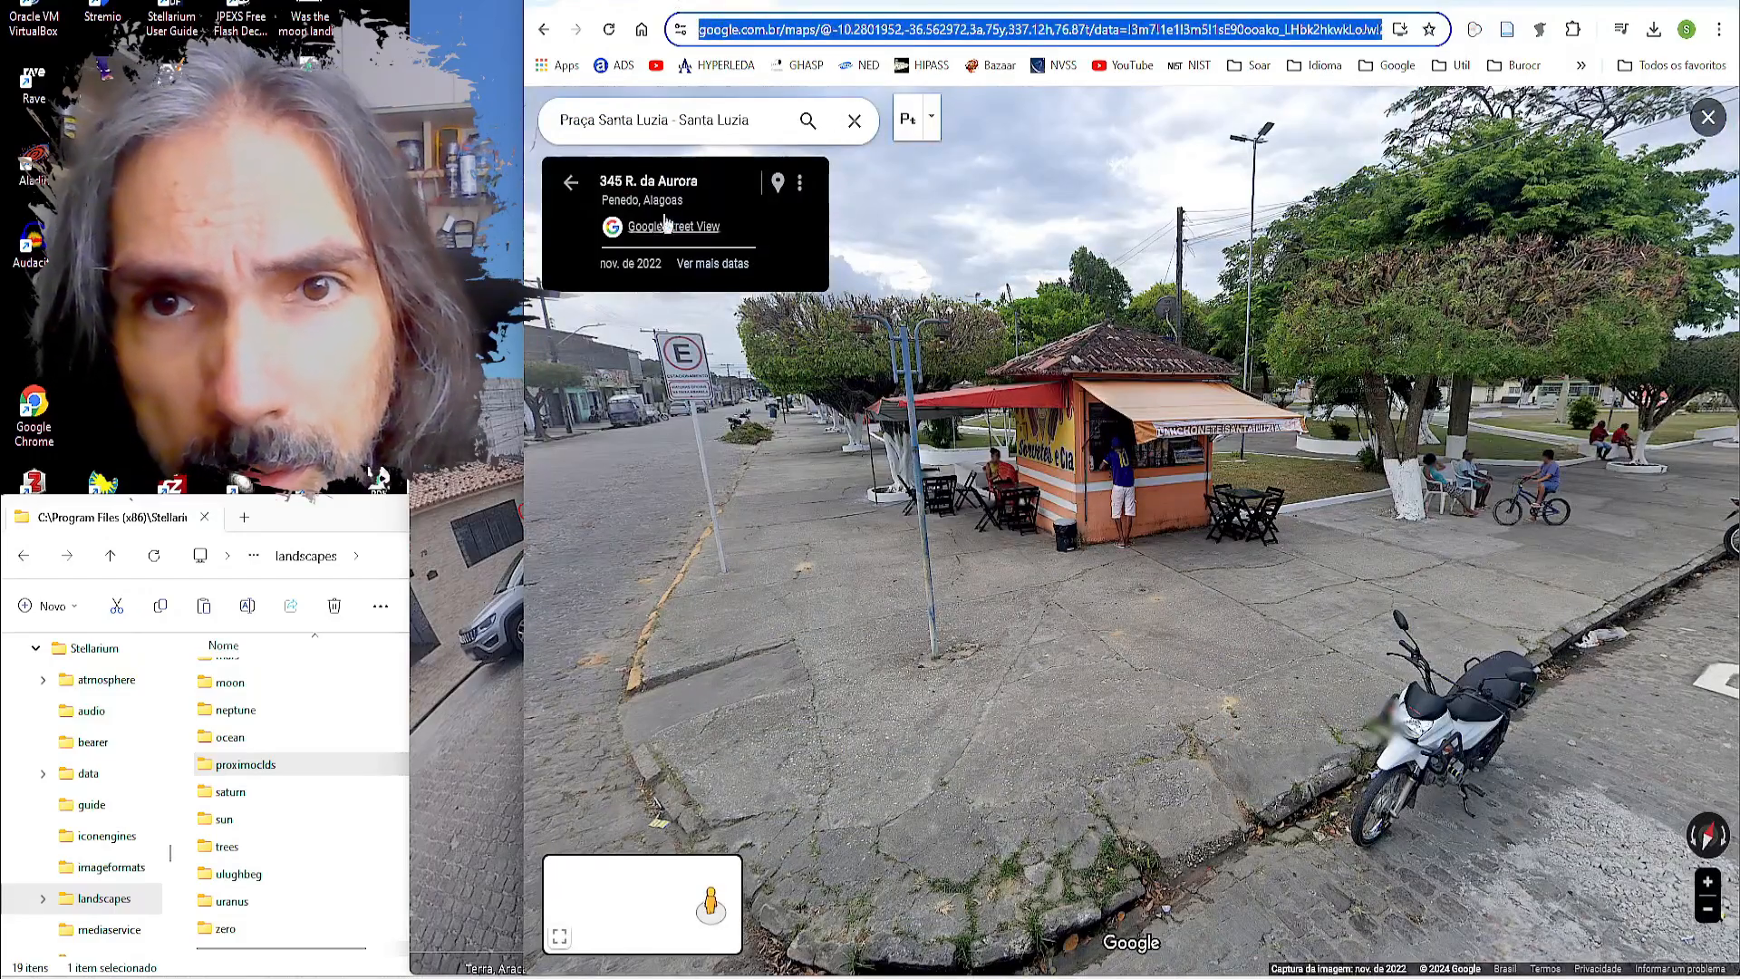
click(1698, 832)
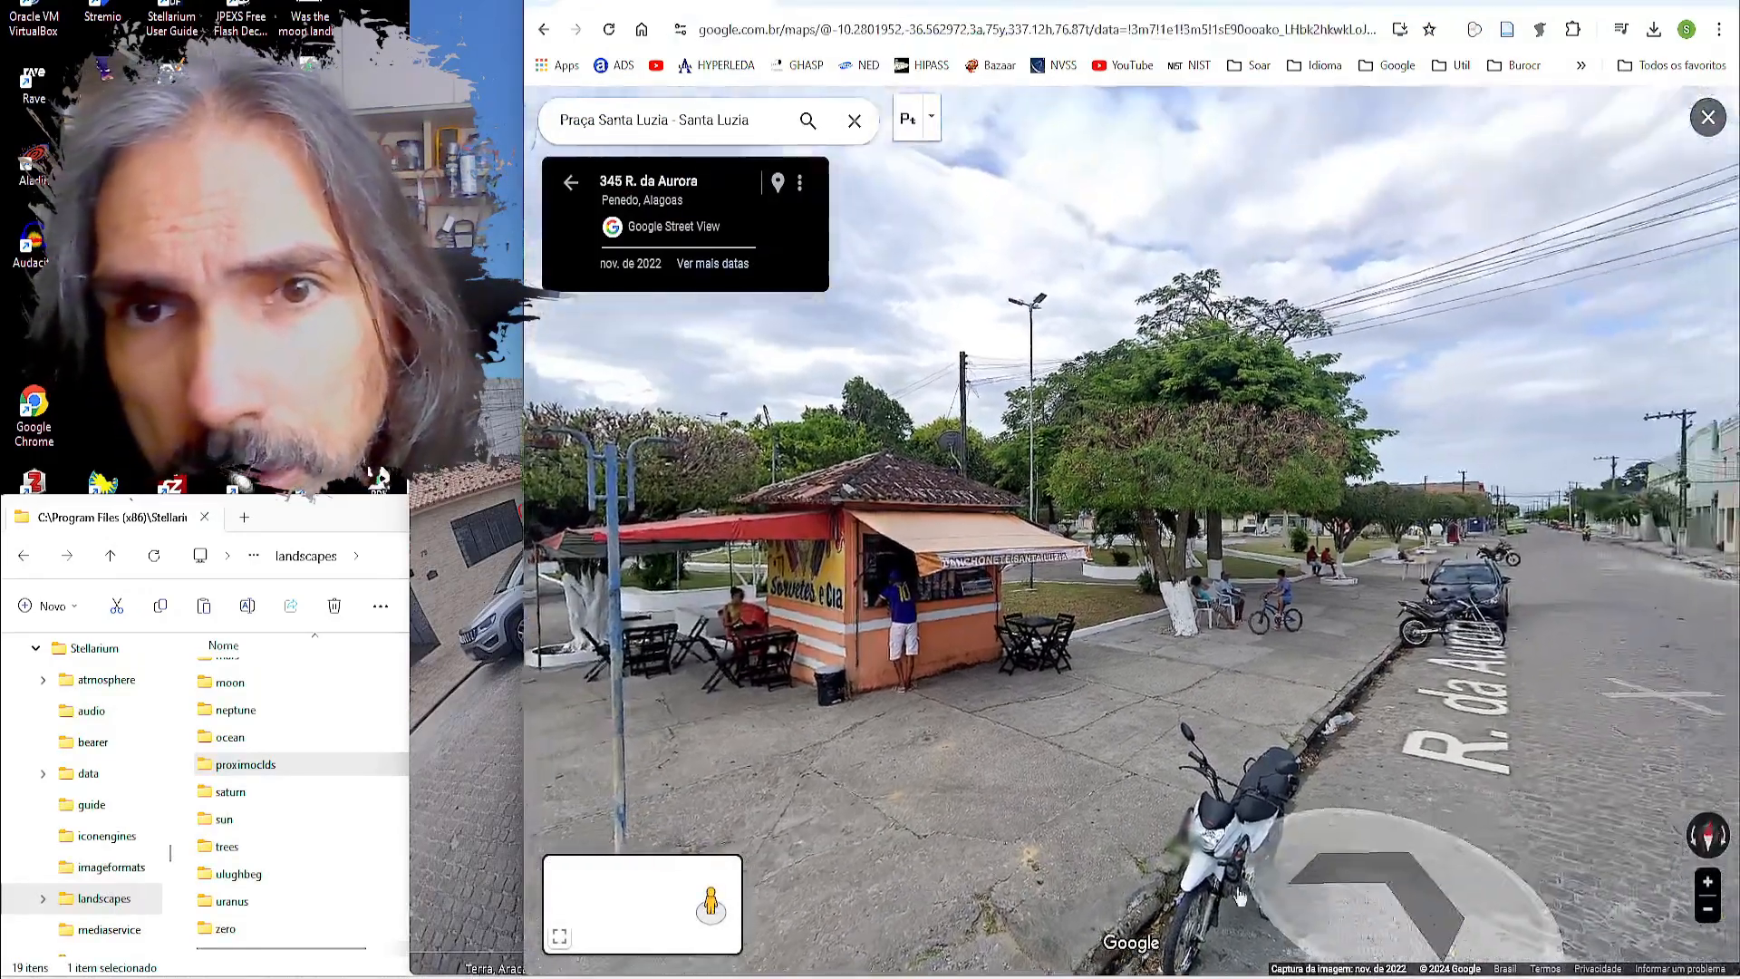
Step: In Stellarium, zoom to 109° field of view with the kiosk at right, and speed up time
key(alt+Tab)
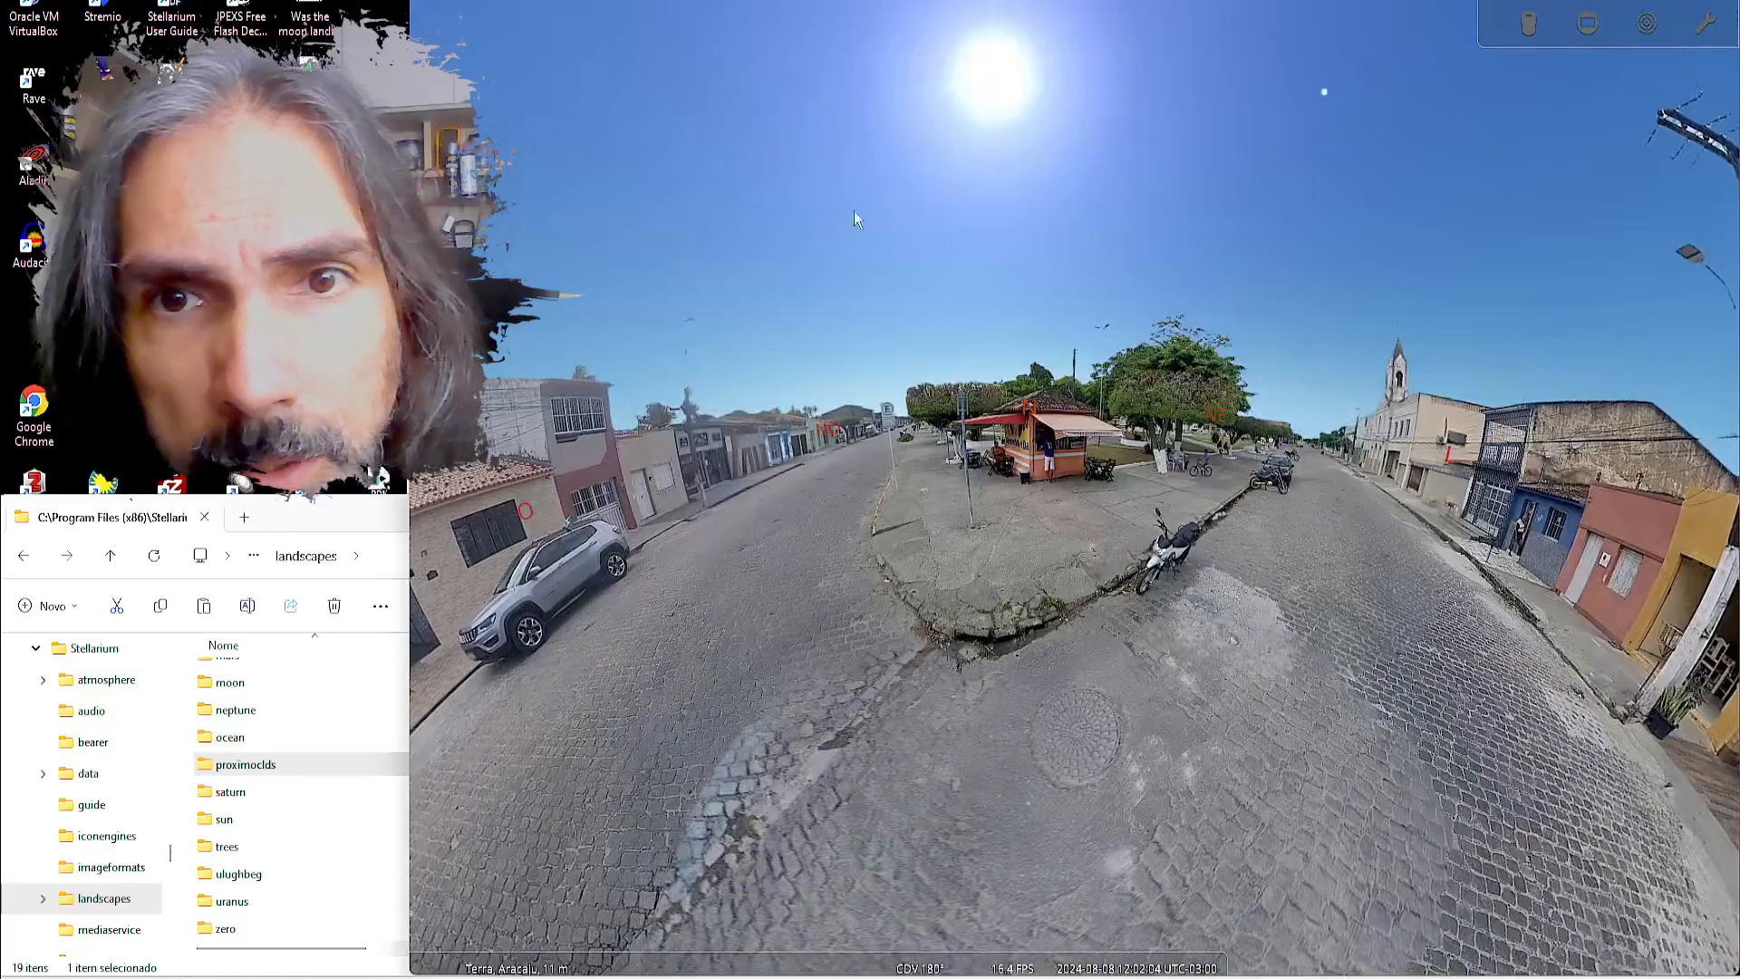
scroll(1181, 422, up, 5)
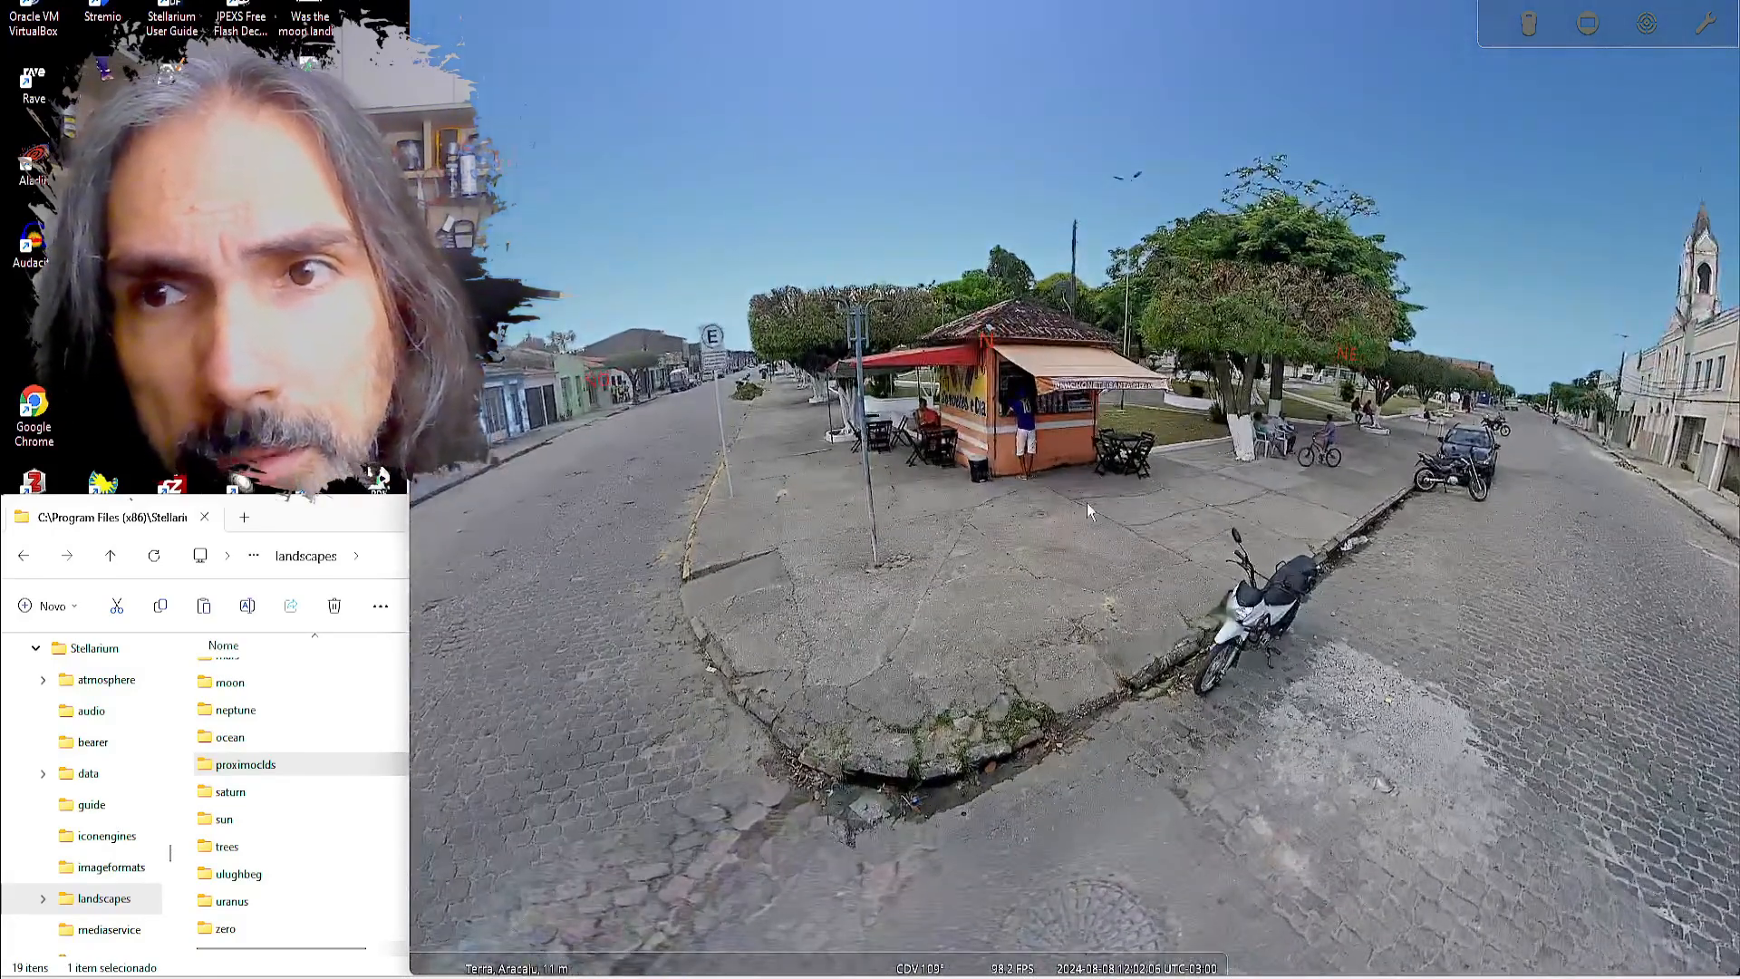
drag(960, 488, 1314, 580)
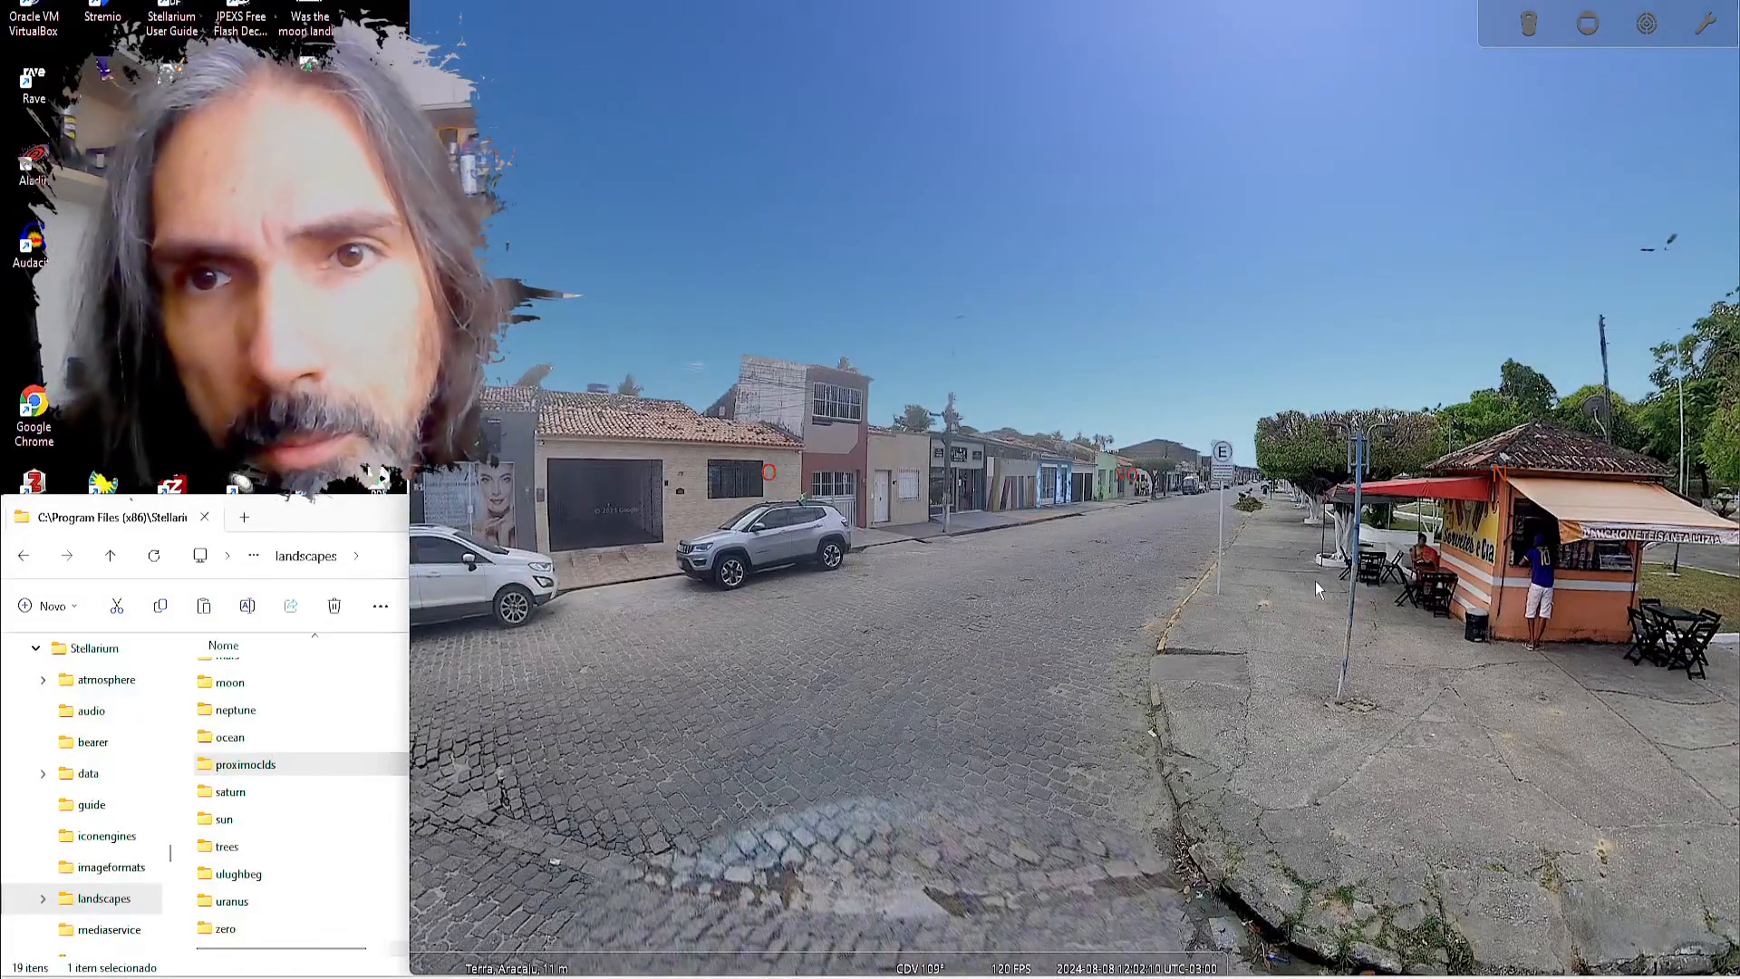
key(l)
key(l)
key(l)
key(l)
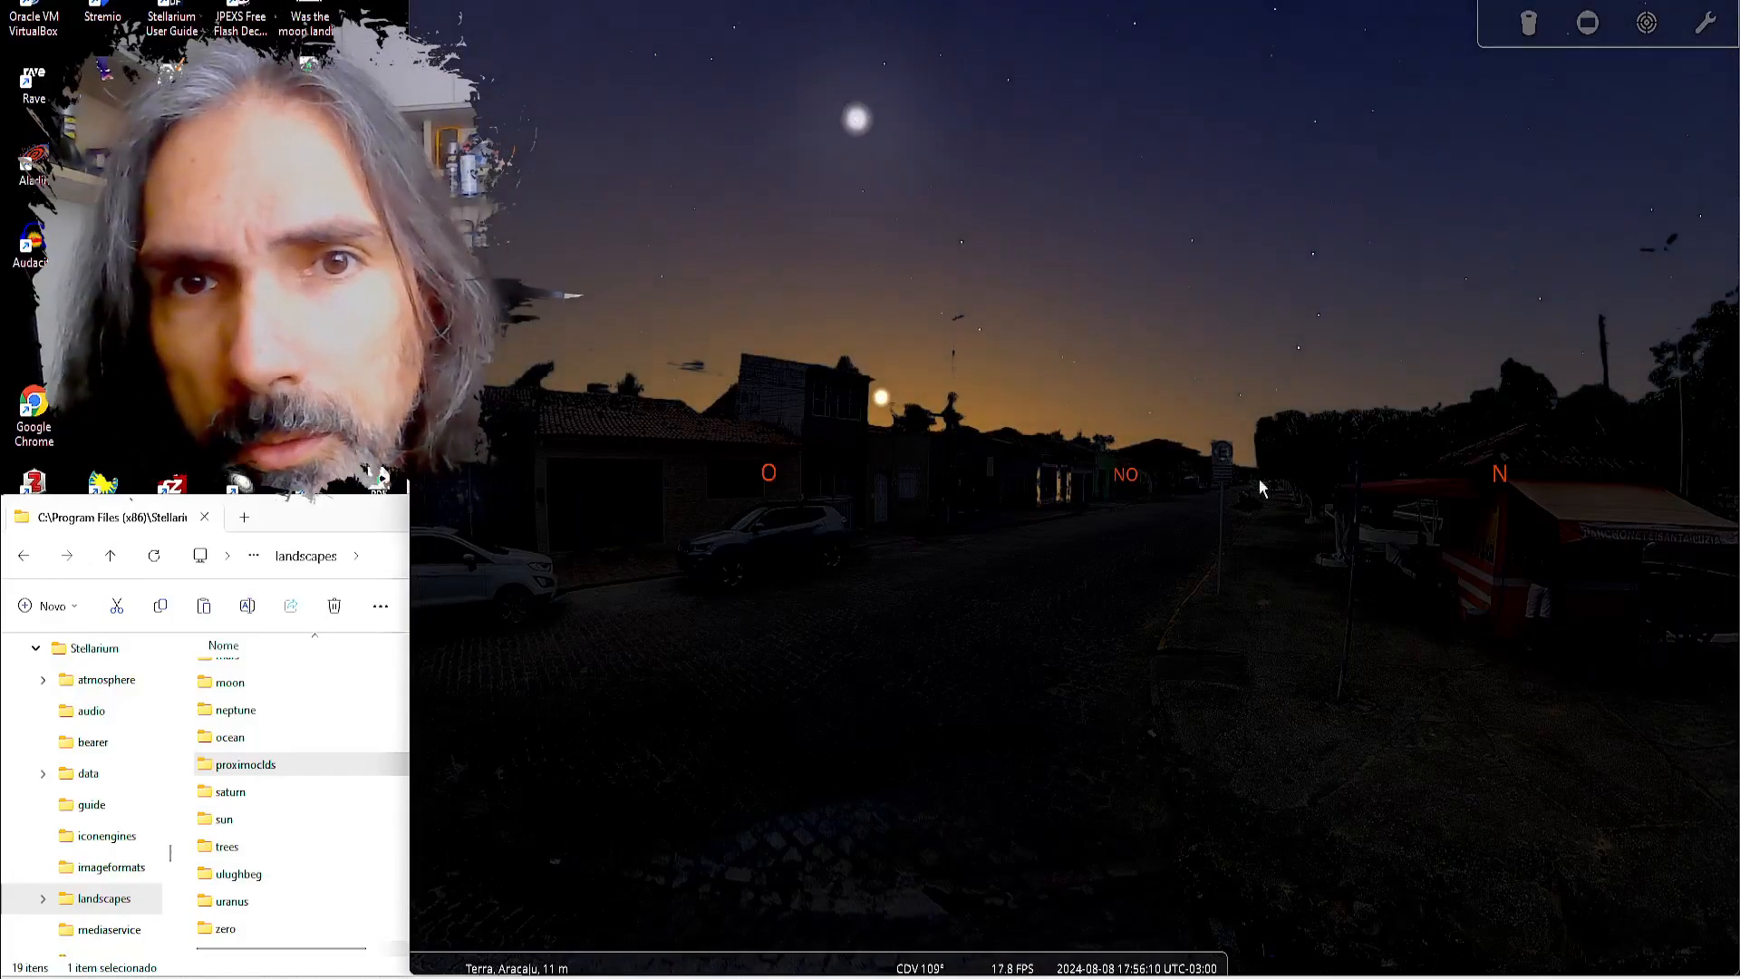
Step: Pan the twilight view from north through south to west, bringing the Moon into view
drag(1232, 474, 736, 435)
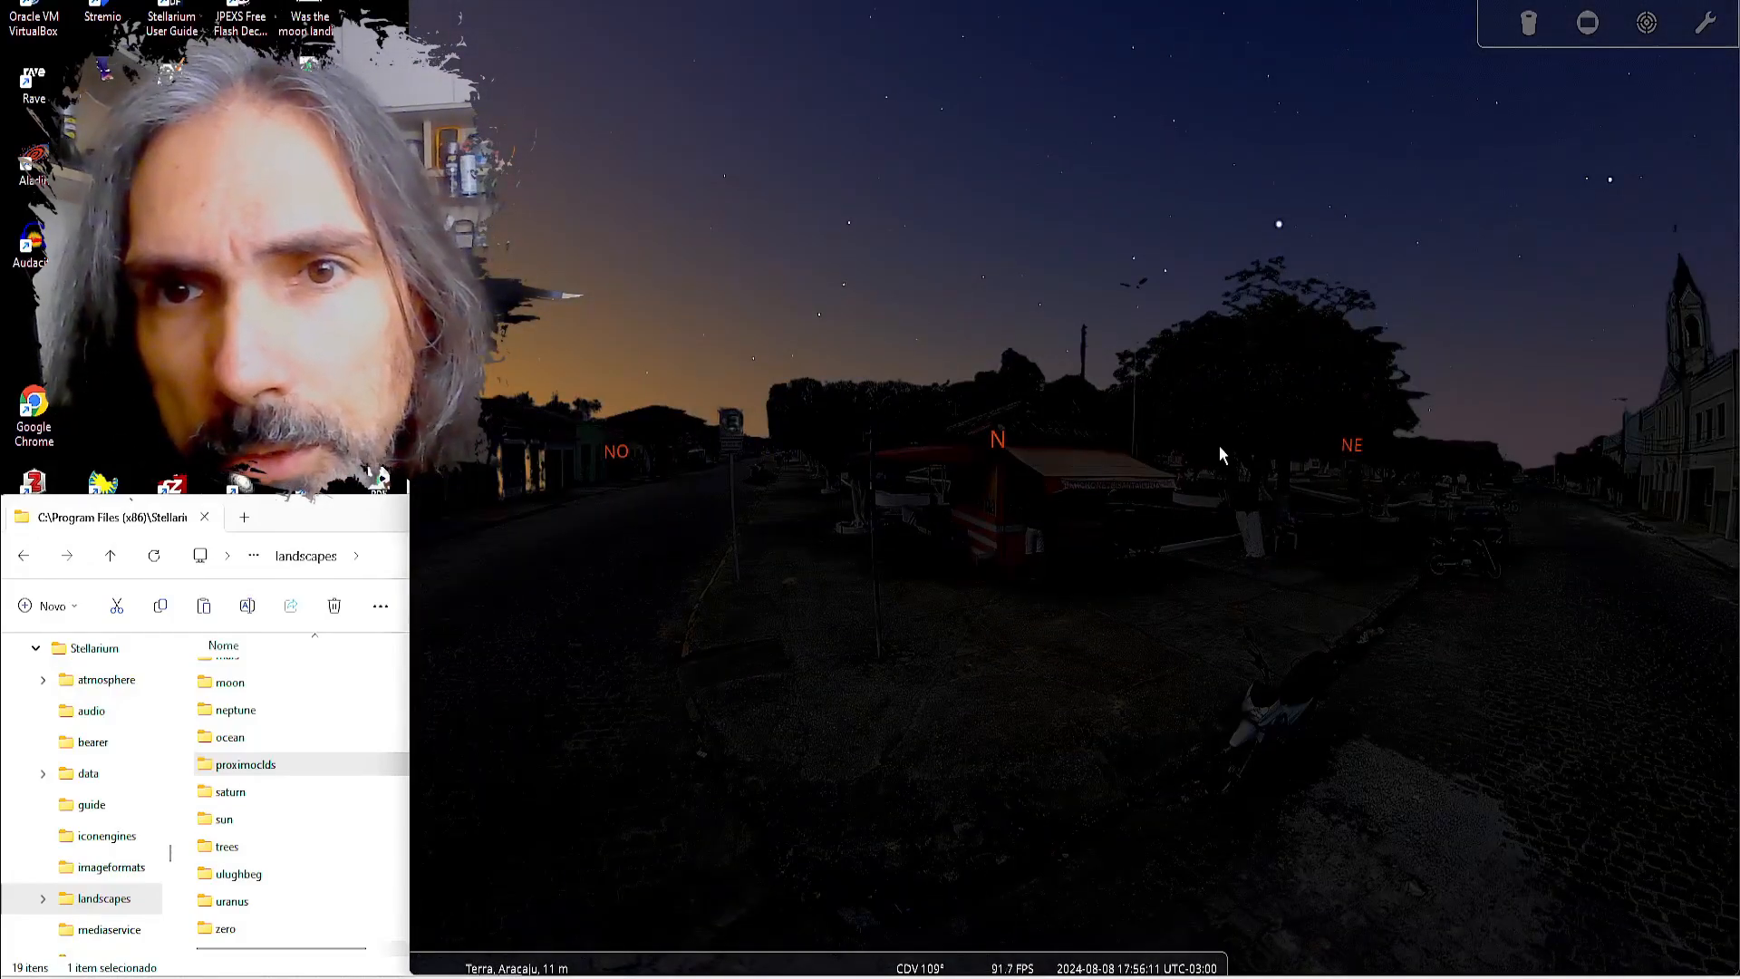
drag(1220, 444, 1120, 480)
mouse_move(1342, 453)
mouse_down()
mouse_move(1198, 458)
mouse_move(743, 370)
mouse_up()
mouse_move(1192, 250)
mouse_down()
mouse_move(1107, 273)
mouse_move(943, 424)
mouse_up()
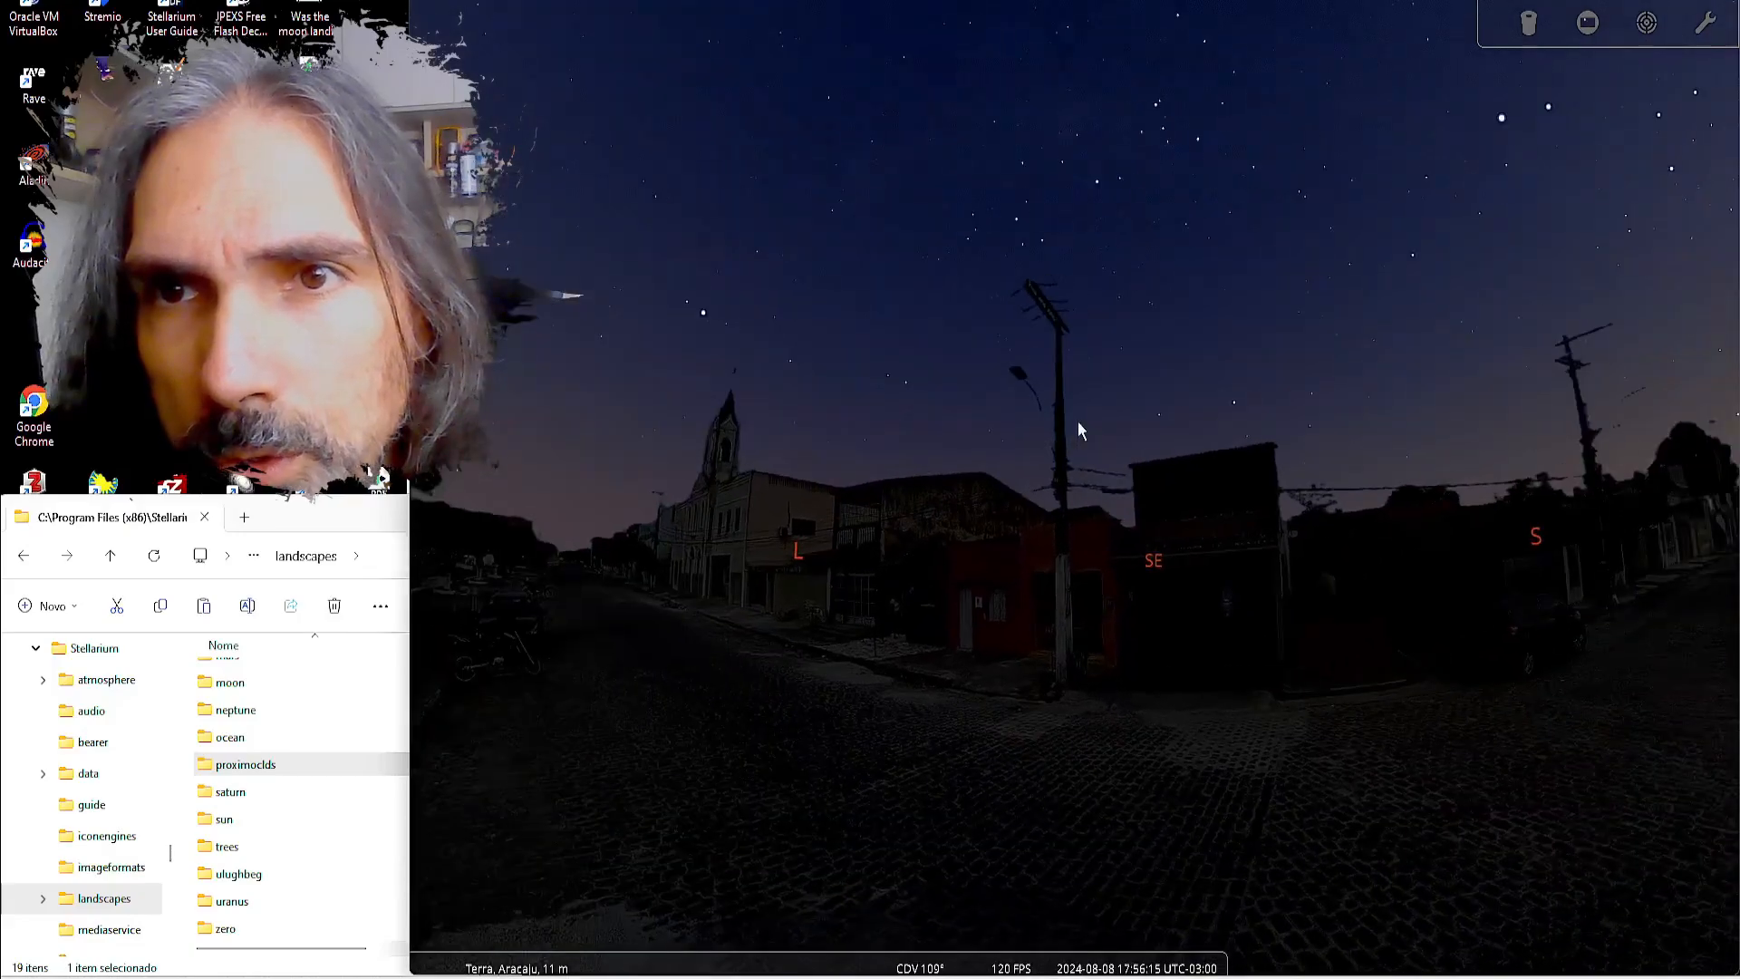
drag(1368, 453, 1163, 507)
mouse_move(1305, 529)
mouse_down()
mouse_move(1098, 542)
mouse_move(1154, 633)
mouse_up()
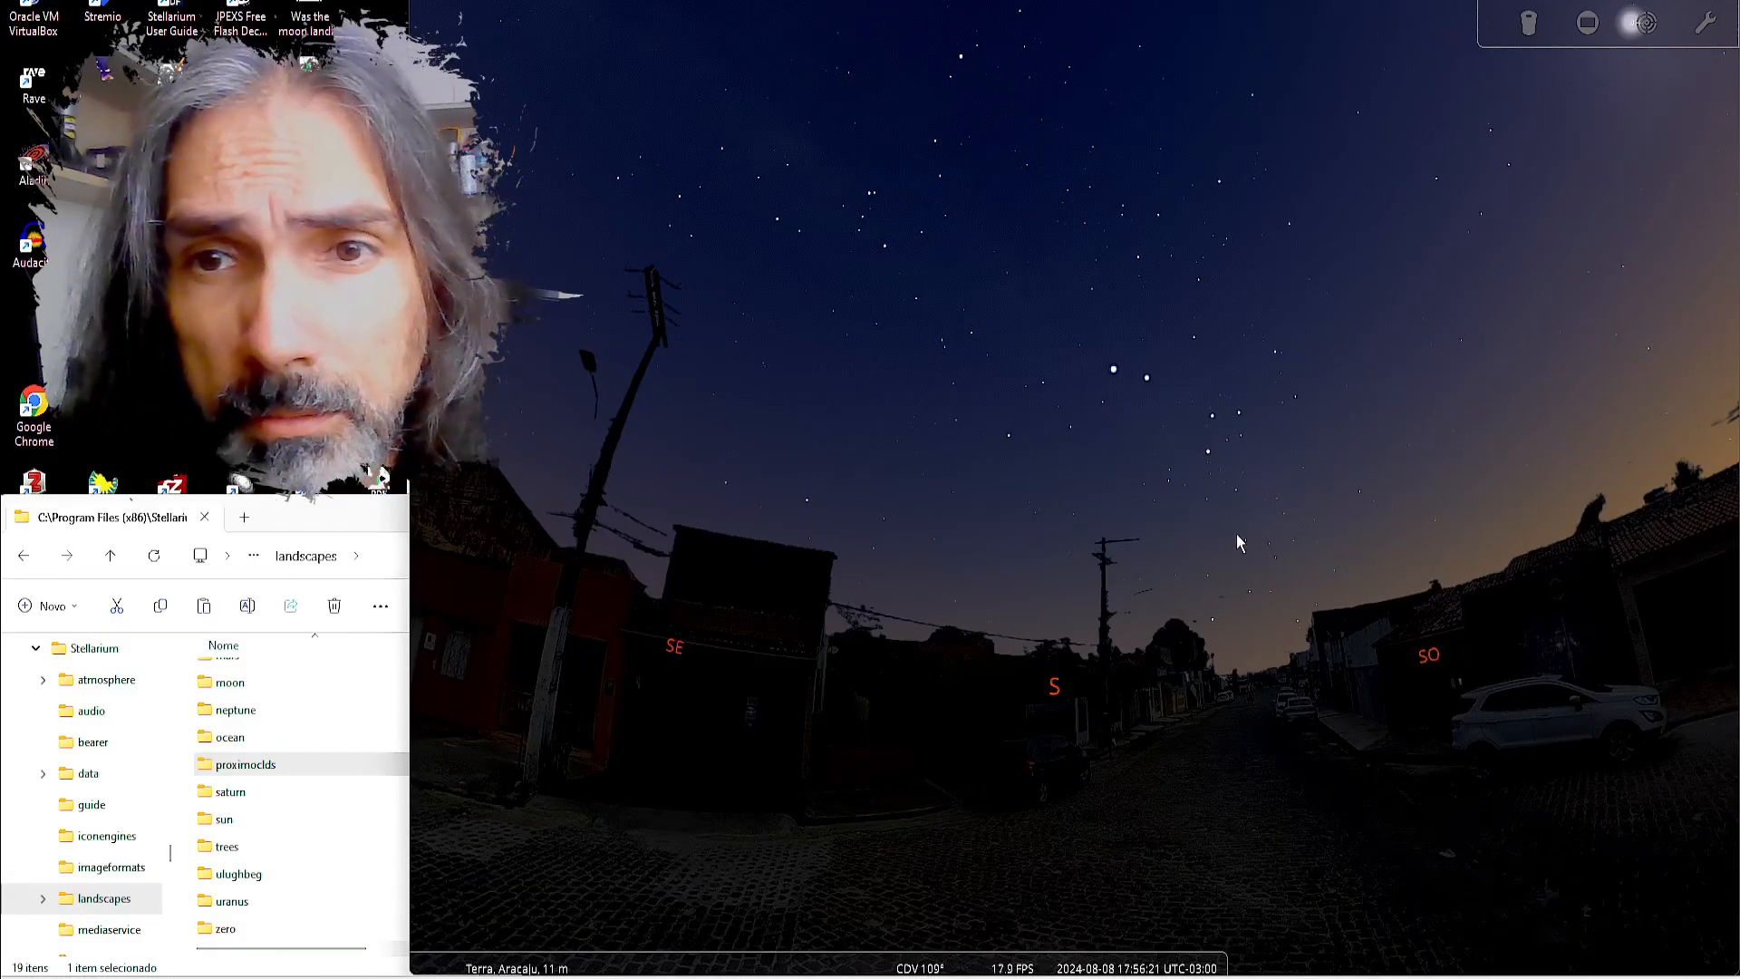
drag(1236, 533, 1062, 552)
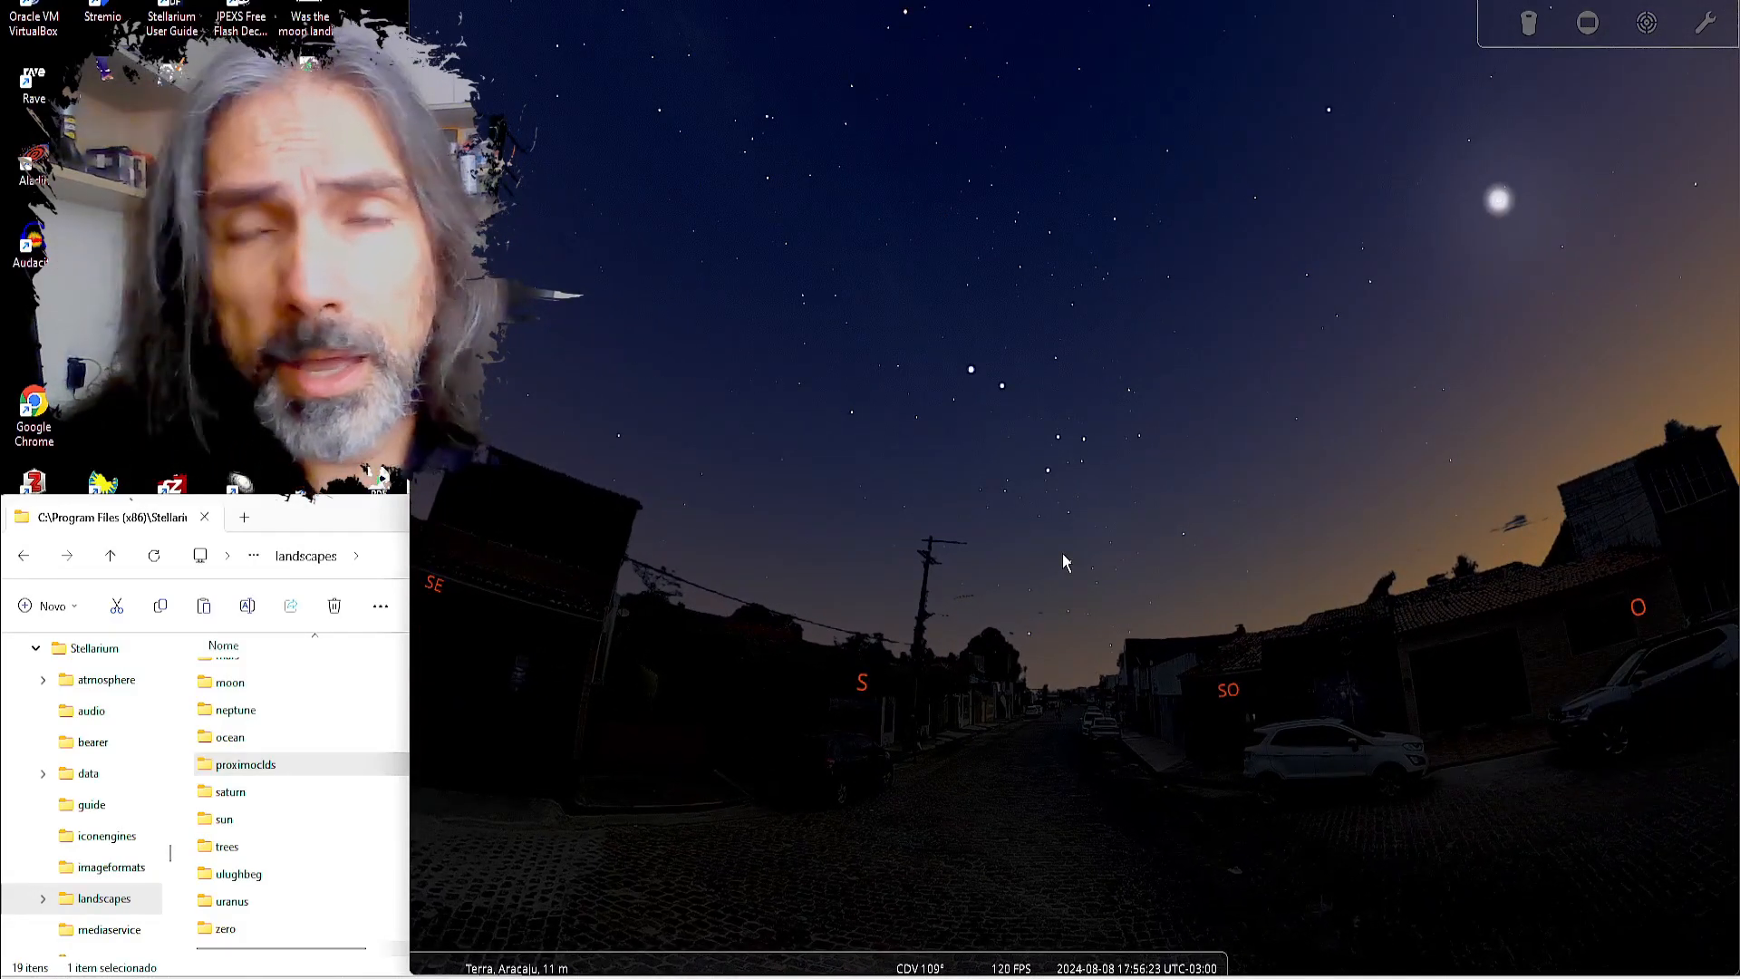